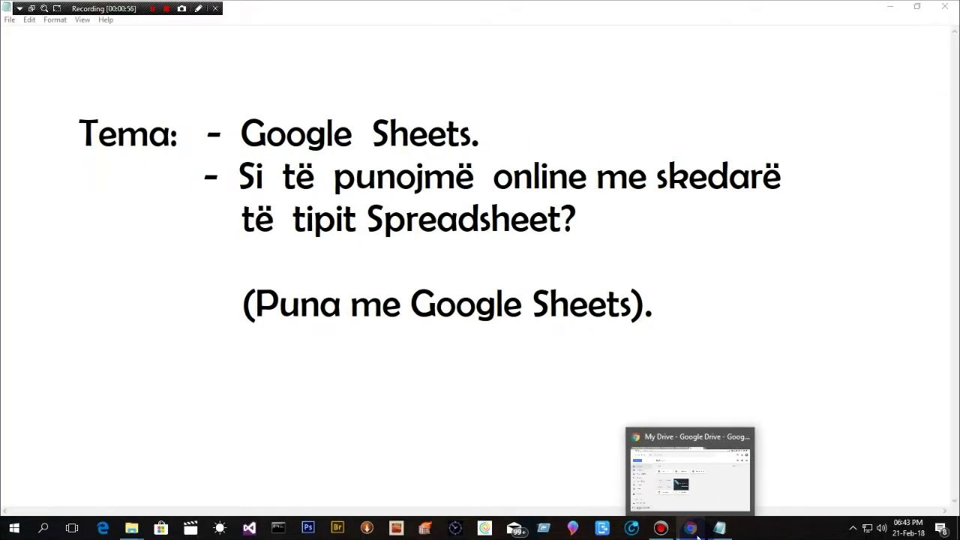
# Restore the Google Drive browser window from the taskbar.
pyautogui.click(664, 488)
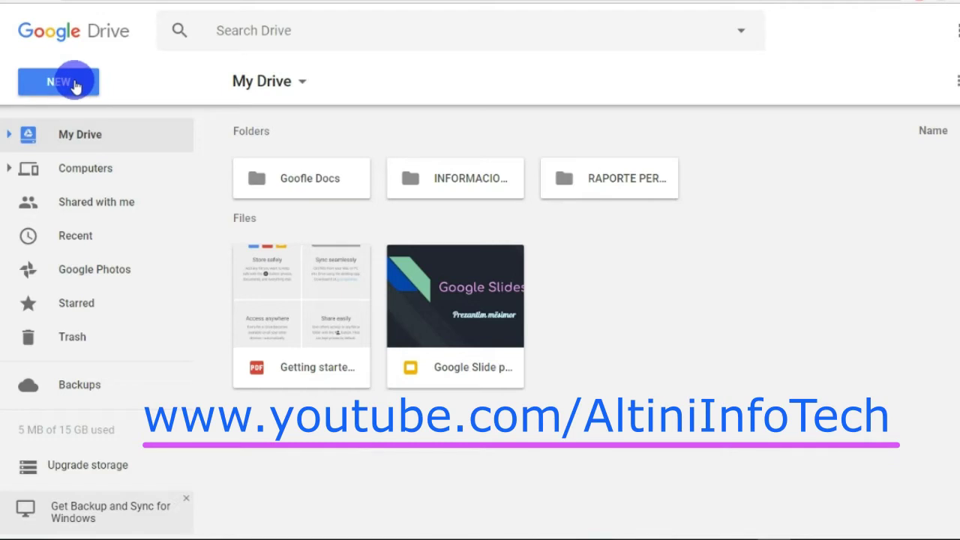
# Create a blank Google Sheets spreadsheet from the NEW menu in My Drive.
pyautogui.click(75, 84)
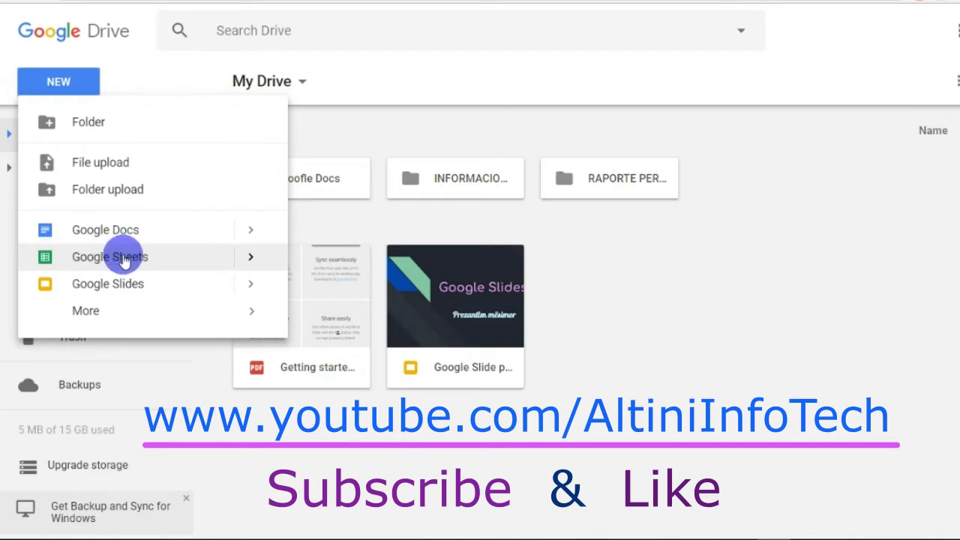
pyautogui.click(251, 261)
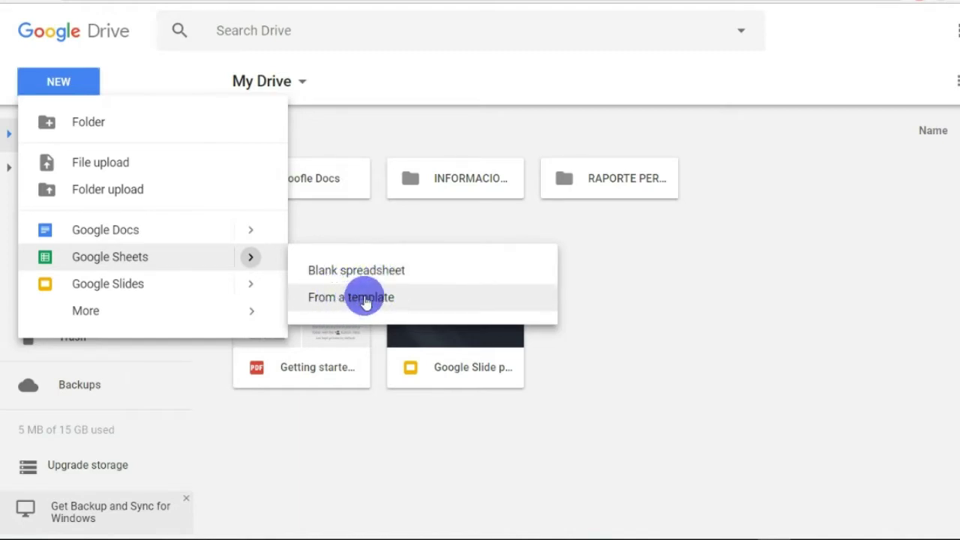
pyautogui.click(329, 272)
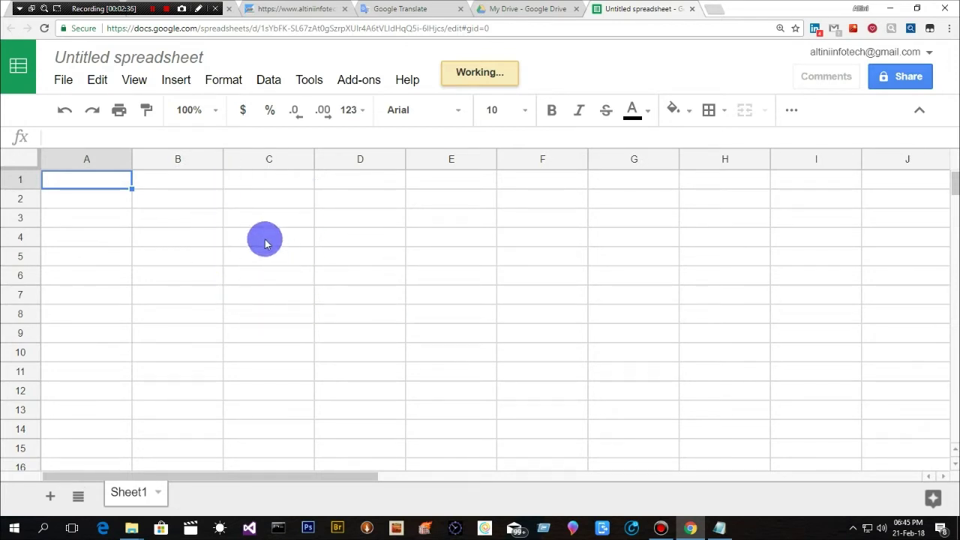
# Start editing the spreadsheet title and dismiss the Pluralsight and Microsoft Store notifications.
pyautogui.click(177, 183)
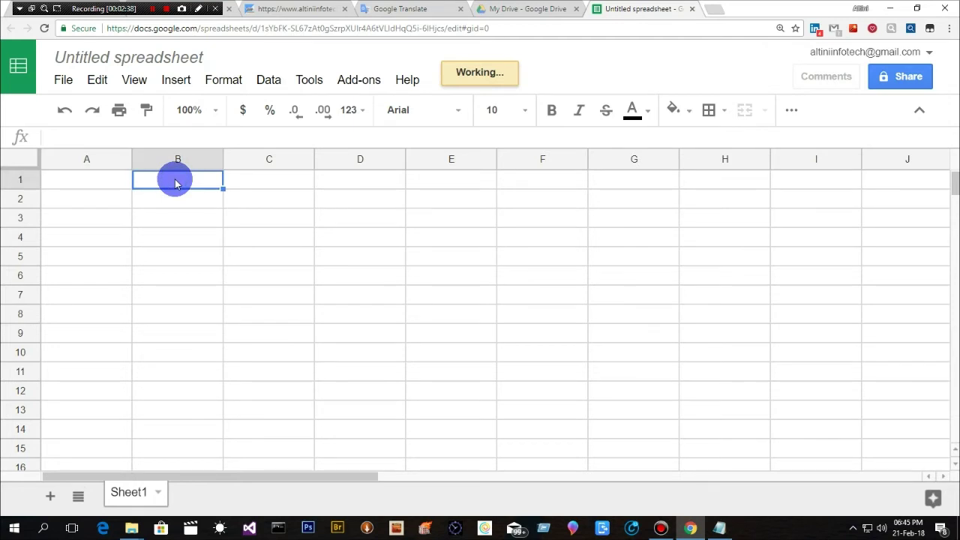
pyautogui.click(103, 180)
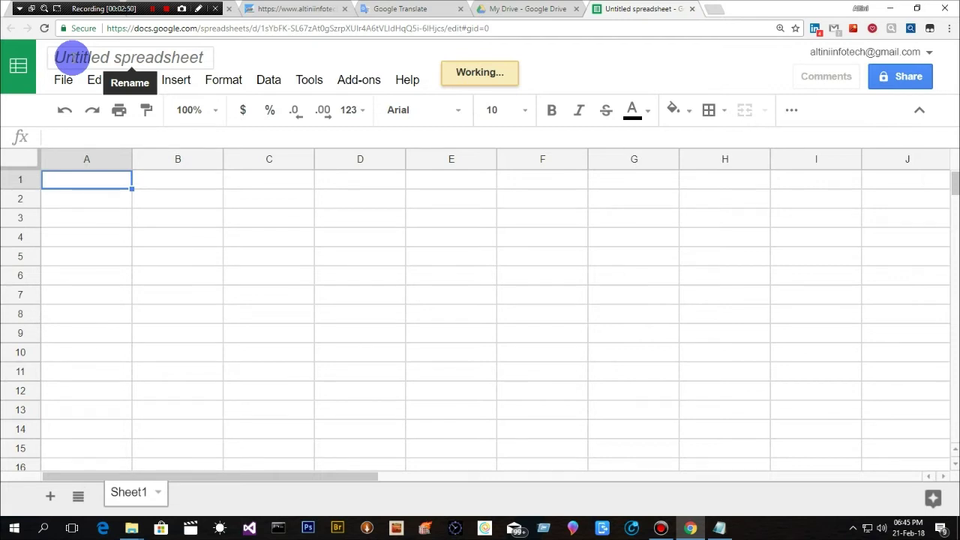
pyautogui.click(72, 57)
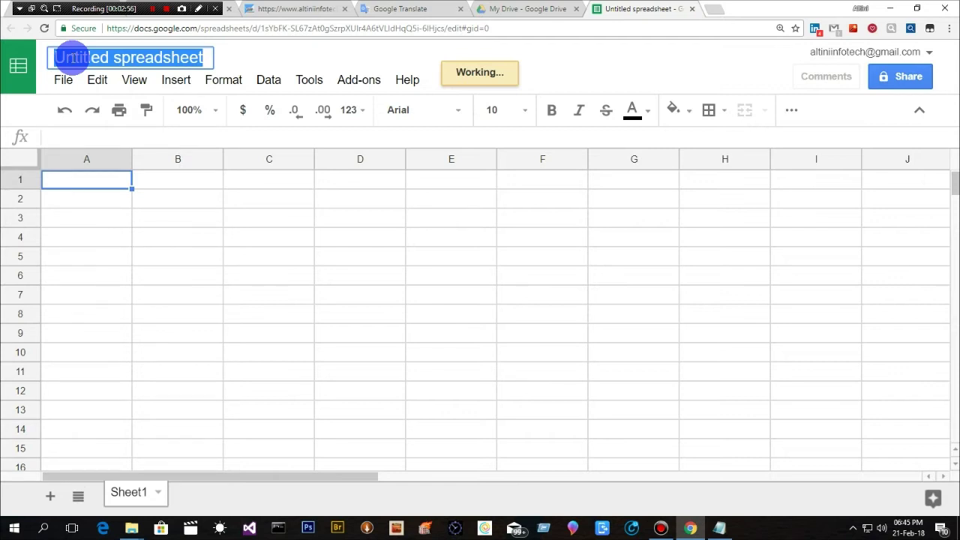
pyautogui.press('BackSpace')
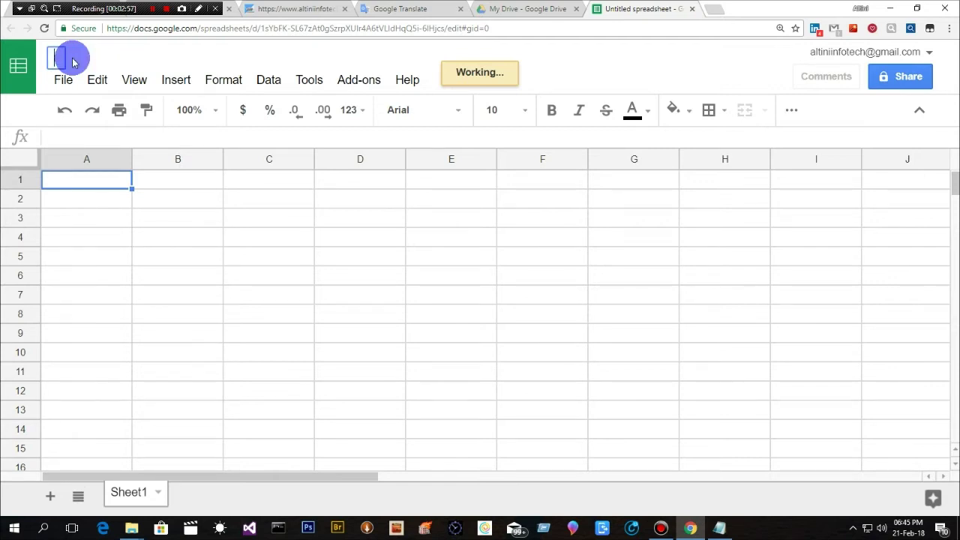
pyautogui.write('G')
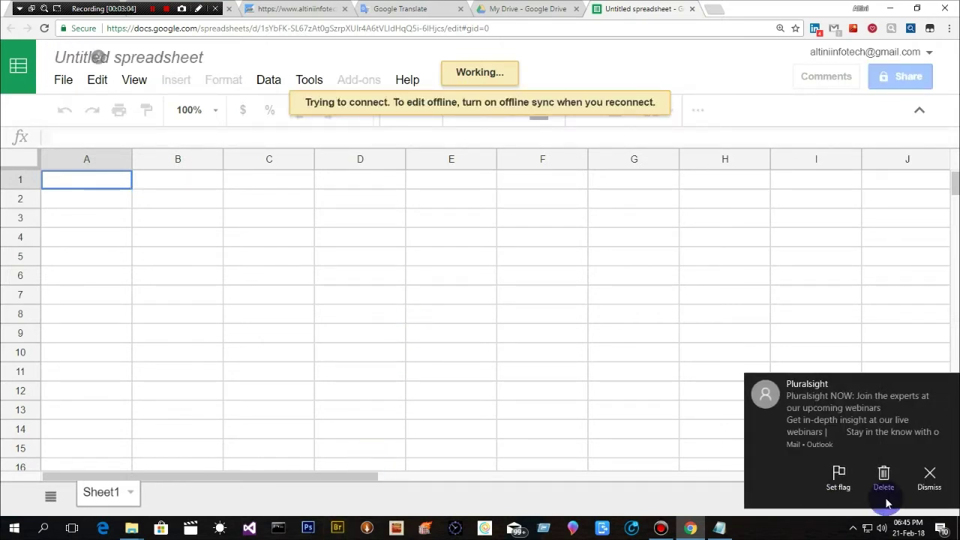
pyautogui.click(929, 477)
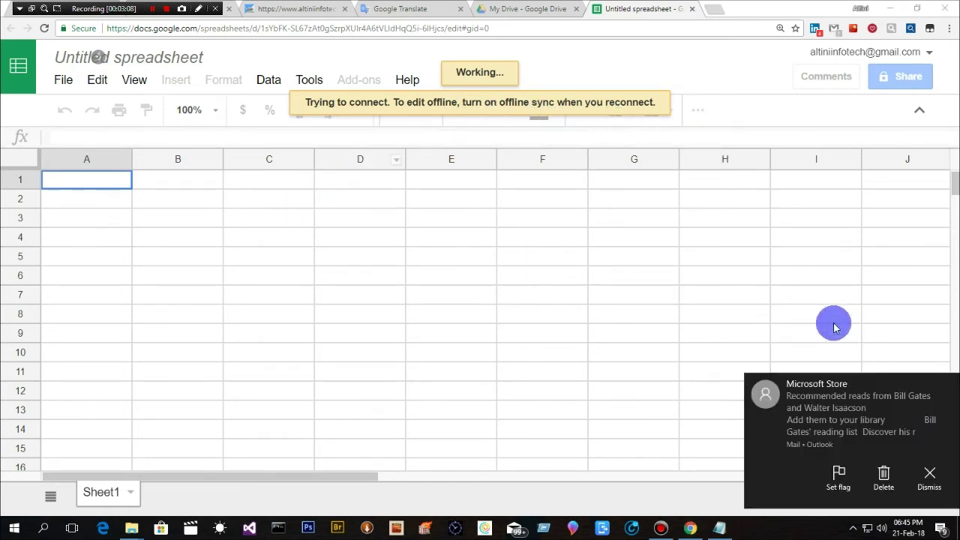
pyautogui.click(929, 476)
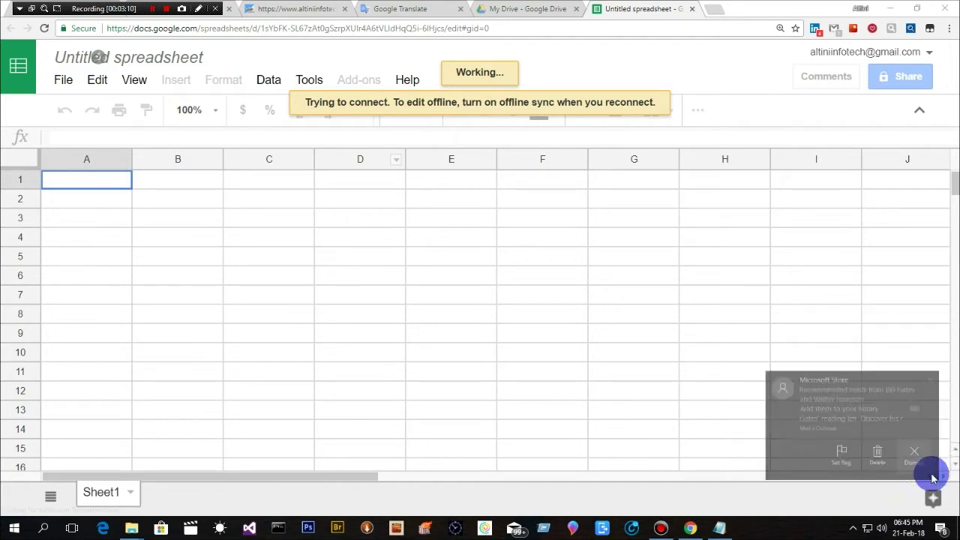
# Rename the spreadsheet to 'Google Sheets skedar prove'.
pyautogui.click(214, 179)
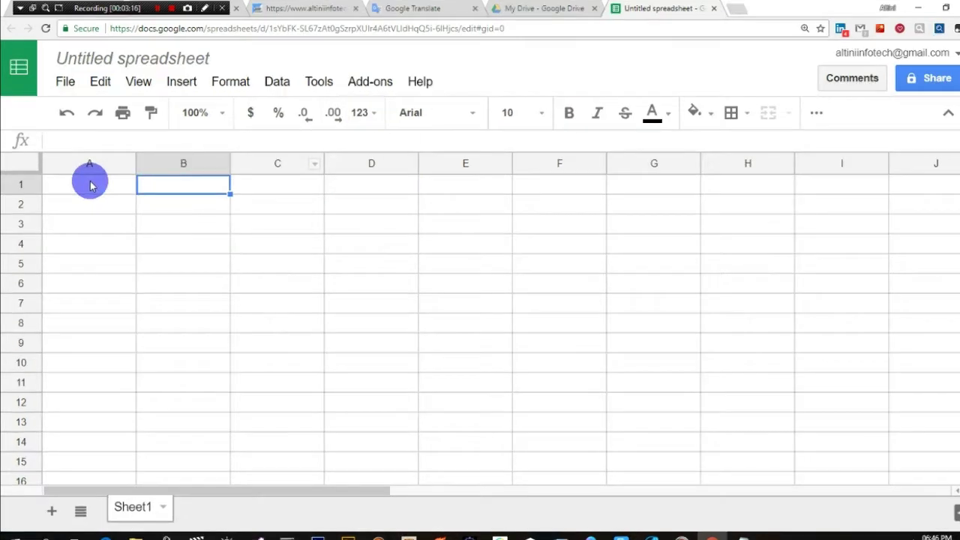
pyautogui.click(90, 186)
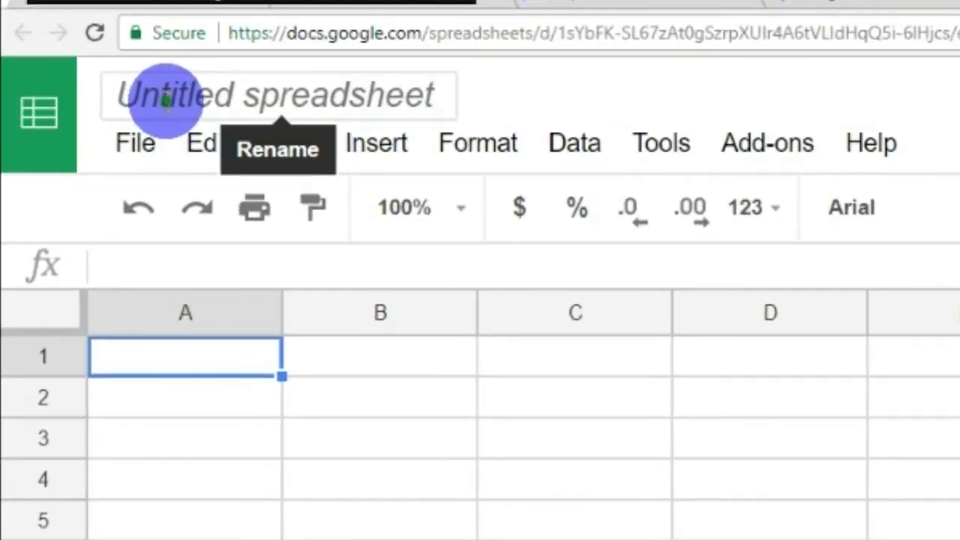
pyautogui.click(165, 101)
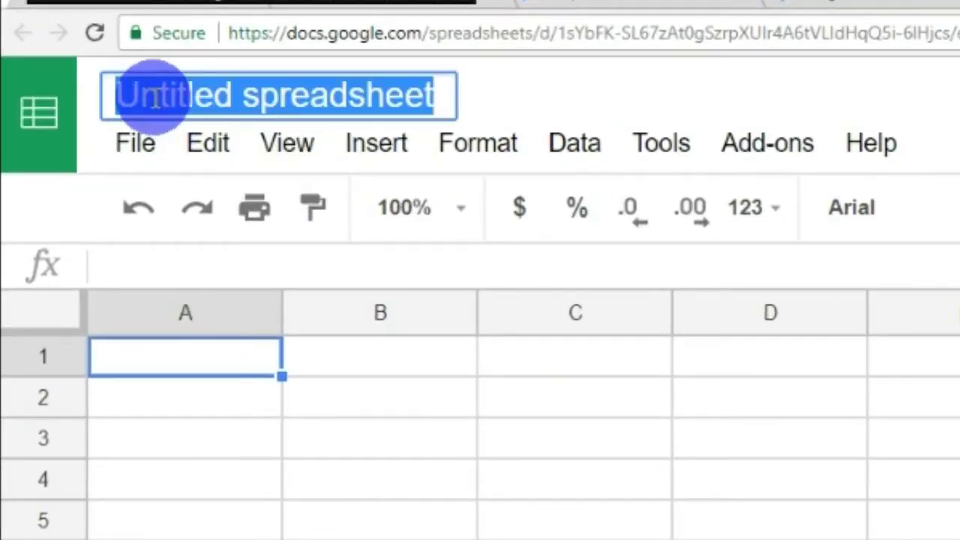
pyautogui.press('BackSpace')
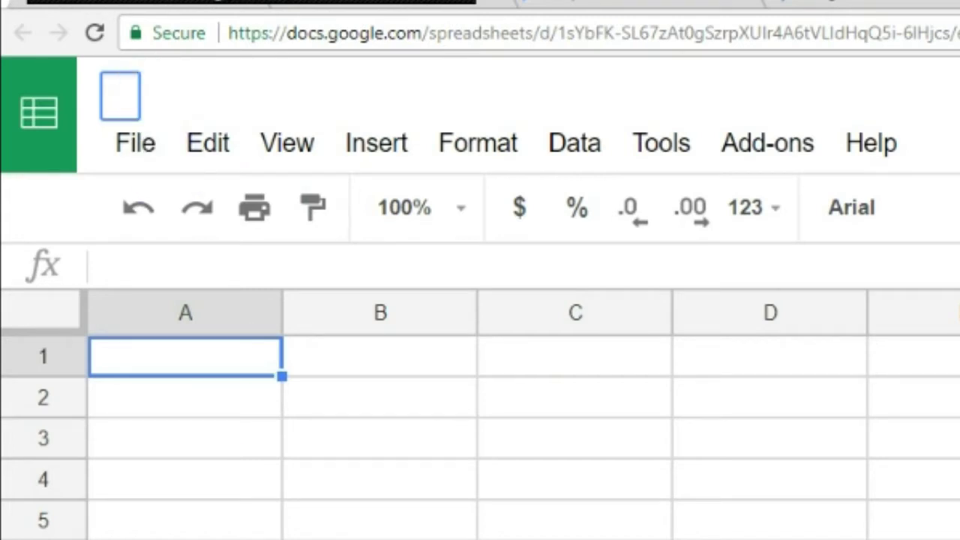
pyautogui.write('Google ')
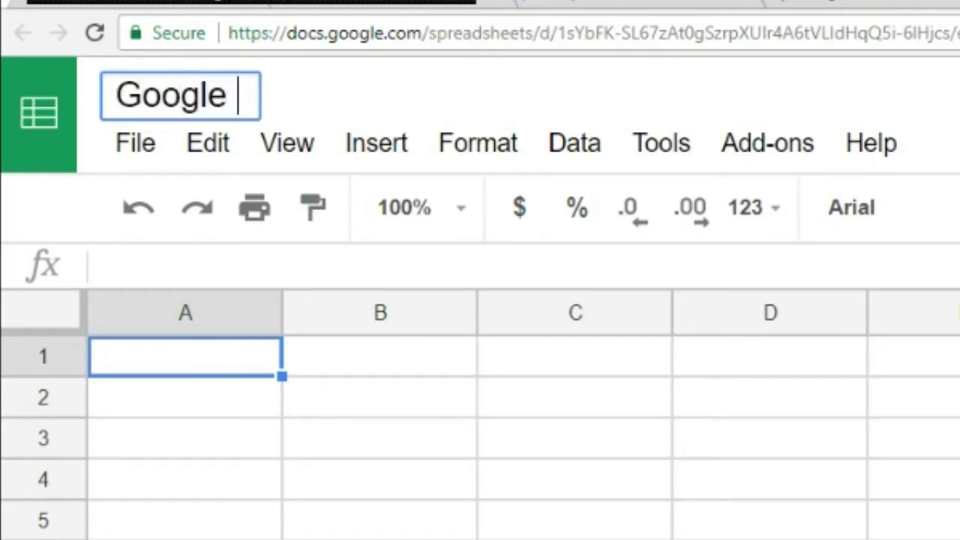
pyautogui.write('Sheets ')
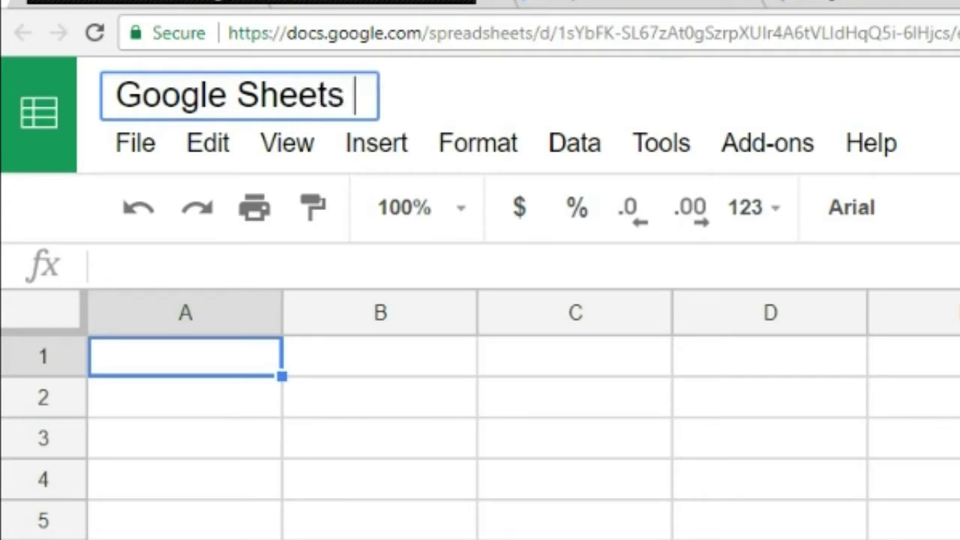
pyautogui.write('skedar')
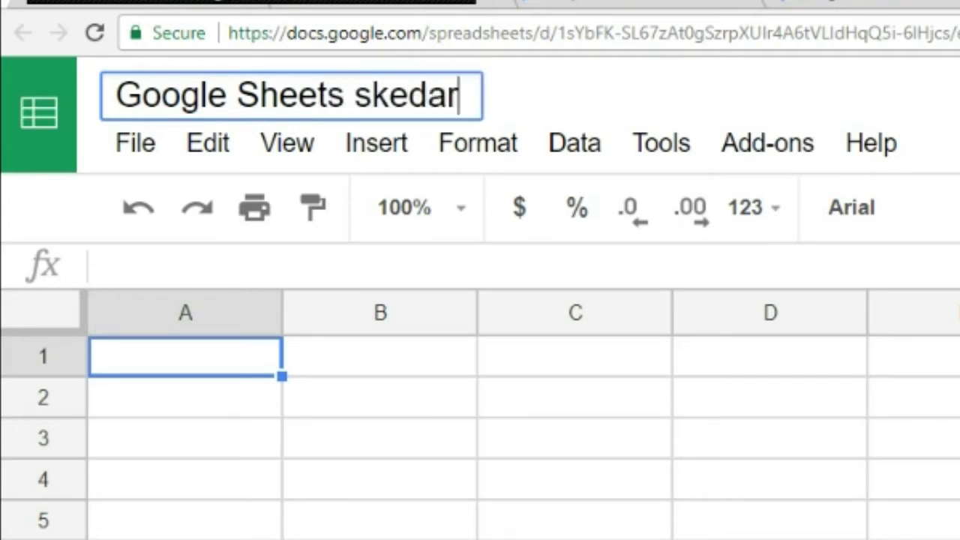
pyautogui.write(' prove')
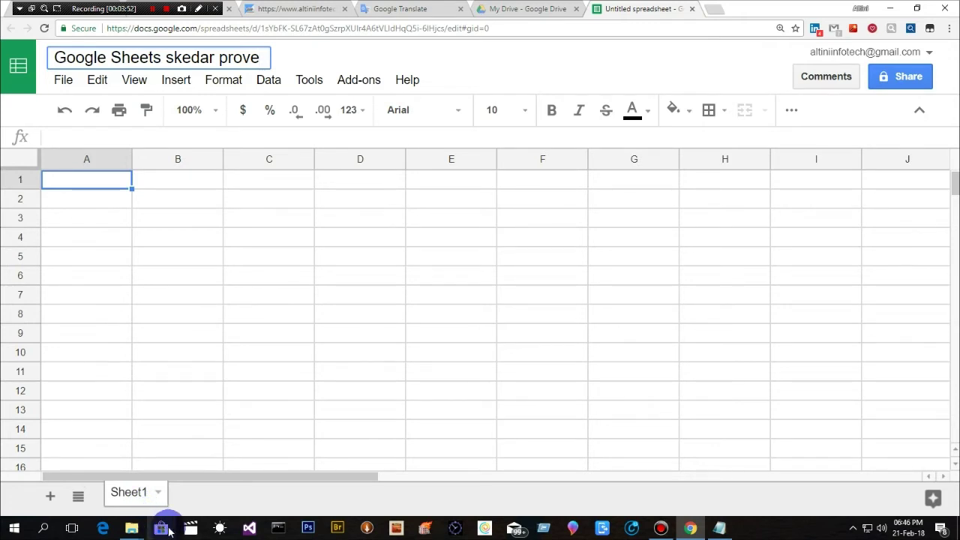
pyautogui.doubleClick(137, 495)
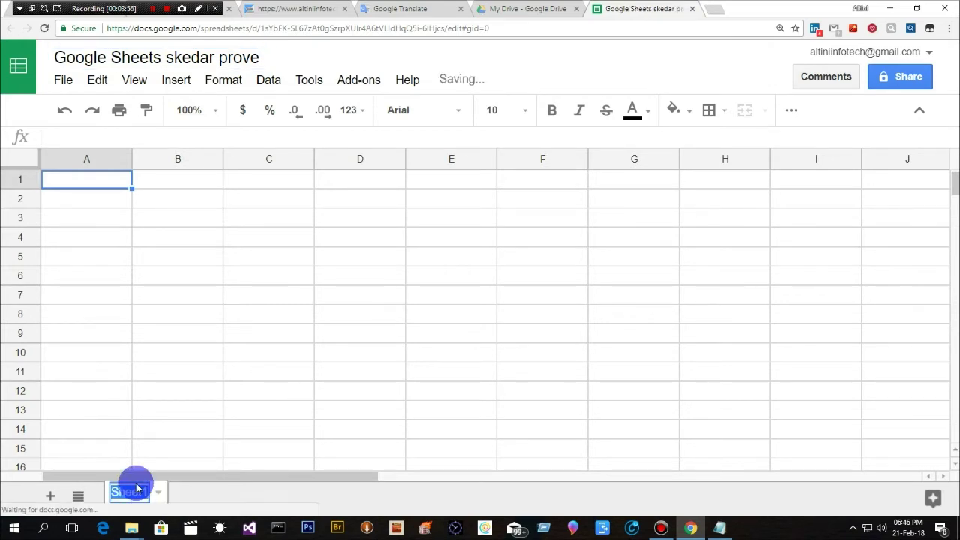
# Rename the sheet tab from Sheet1 to 'Fleta1'.
pyautogui.press('BackSpace')
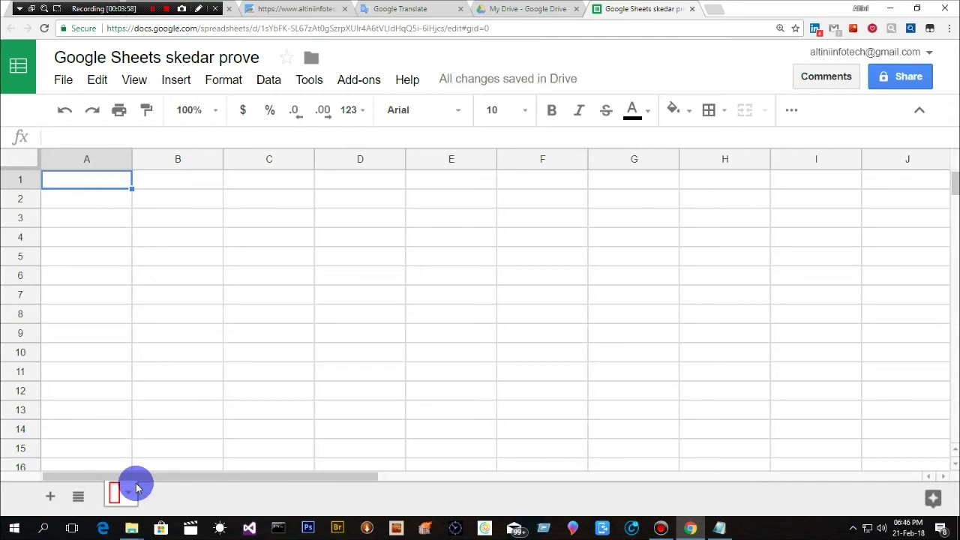
pyautogui.write('Fleta')
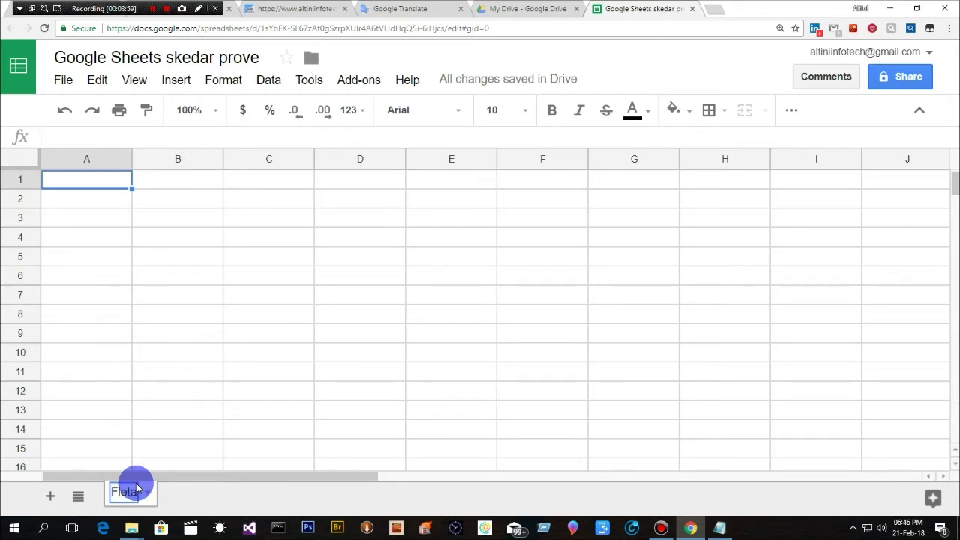
pyautogui.write('1')
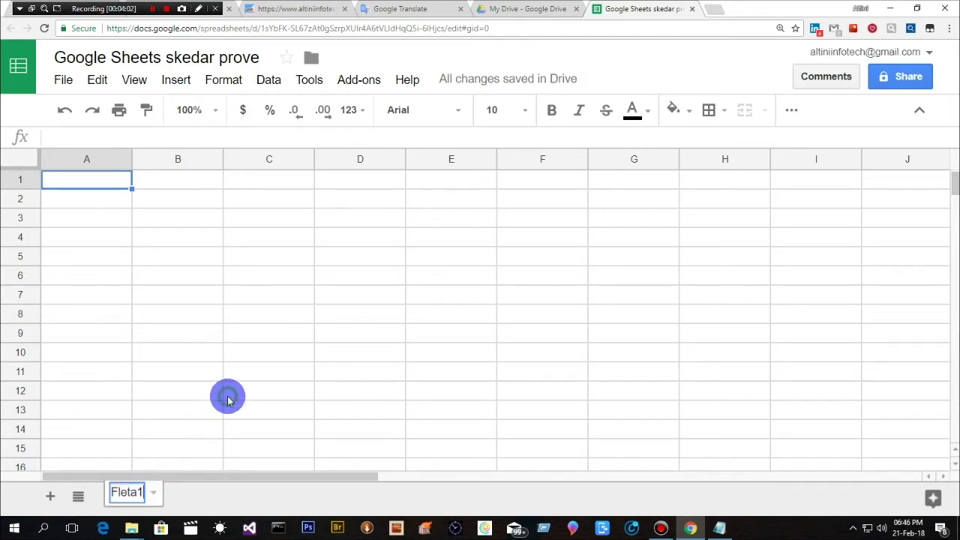
pyautogui.click(228, 393)
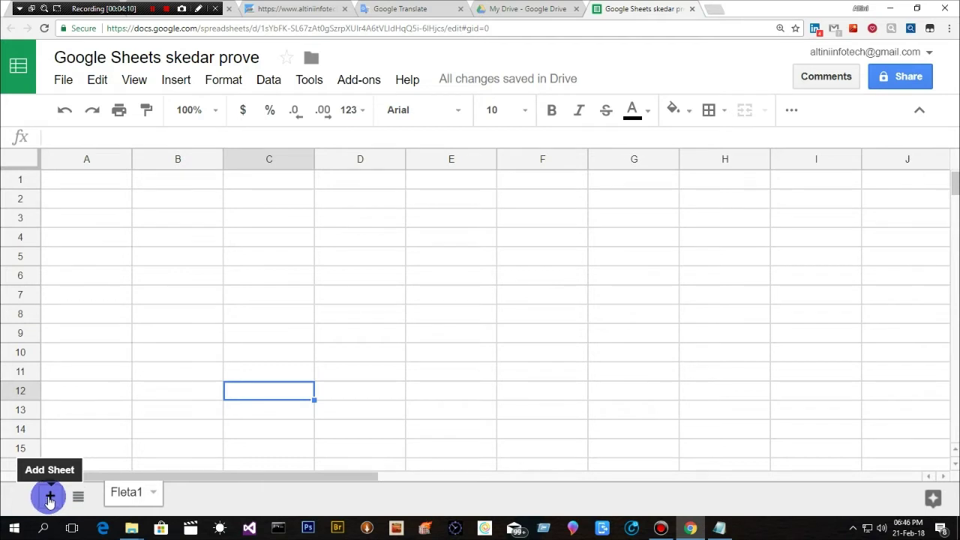
# Give the Fleta1 tab a dark blue colour.
pyautogui.click(153, 493)
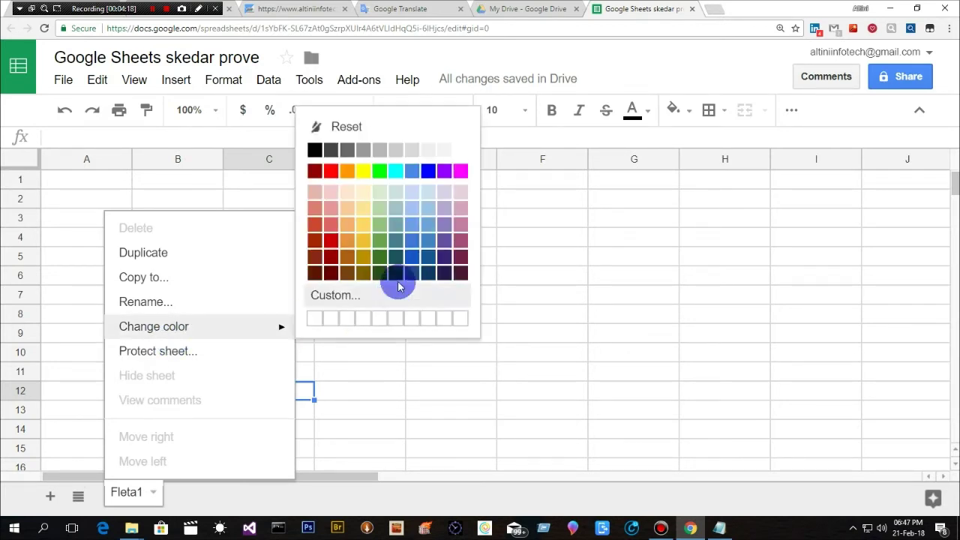
pyautogui.moveTo(153, 327)
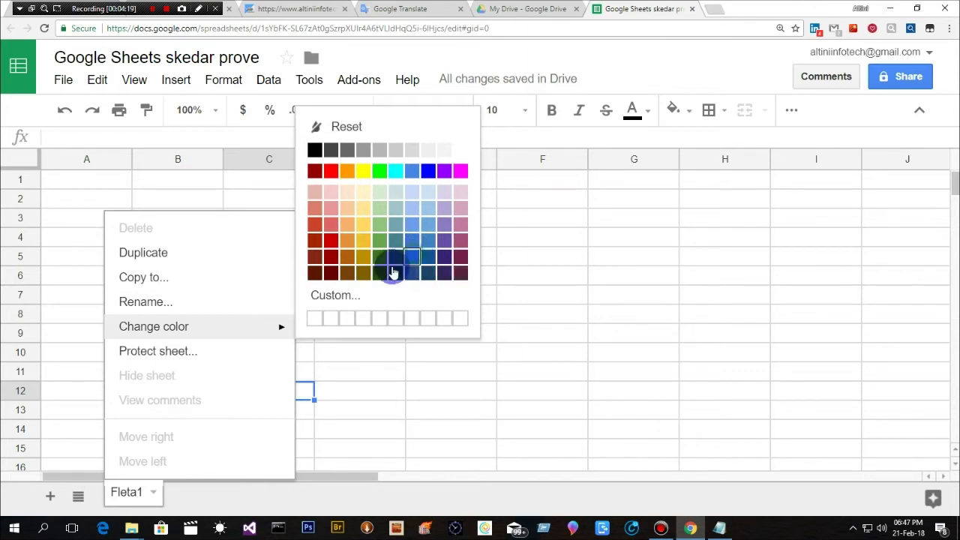
pyautogui.click(343, 312)
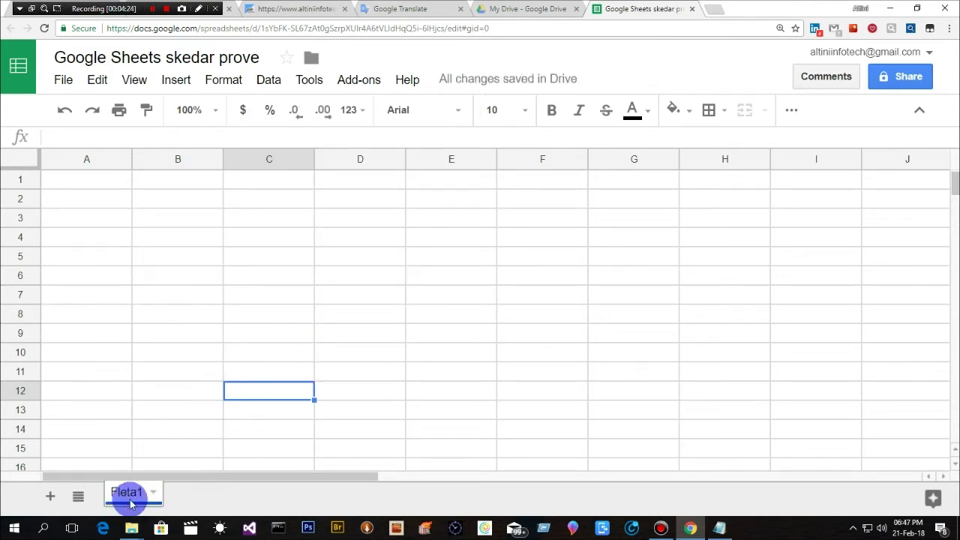
pyautogui.click(180, 258)
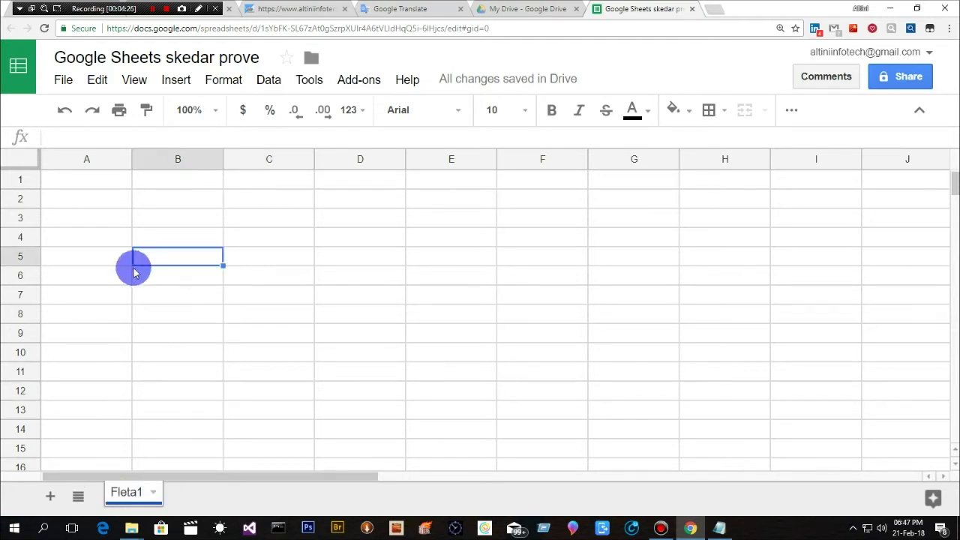
pyautogui.click(90, 205)
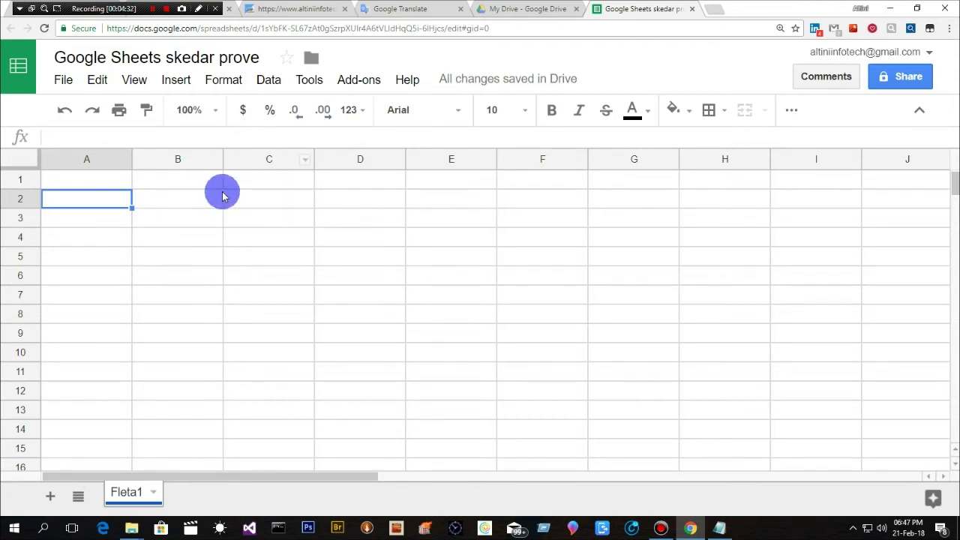
pyautogui.click(160, 196)
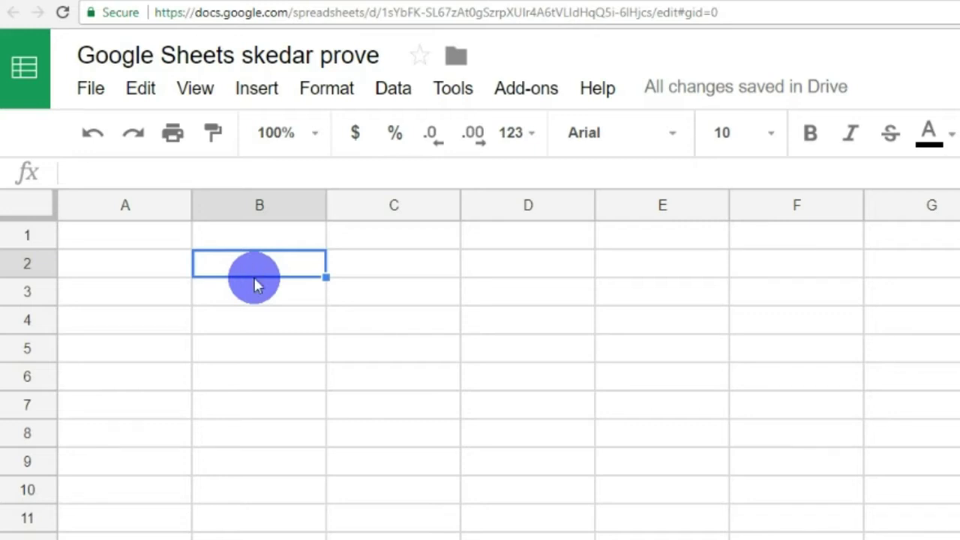
# Enter the headers Nxenesi, Emri and Mbiemri across B2:D2.
pyautogui.write('Nxenesi')
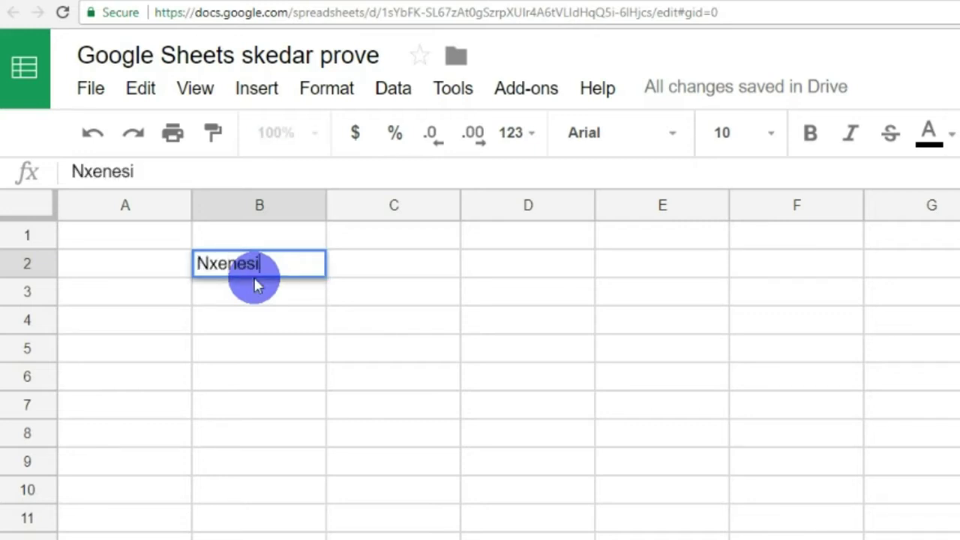
pyautogui.press('Tab')
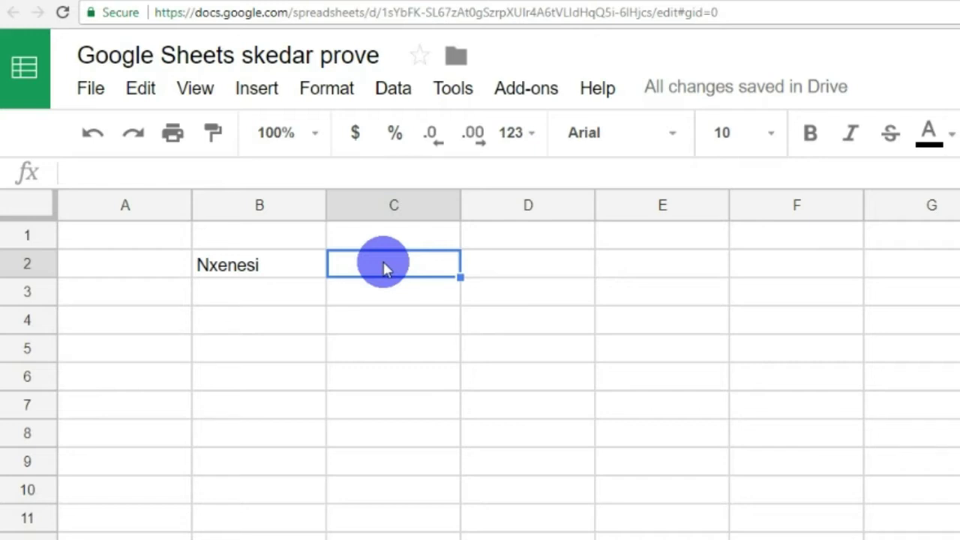
pyautogui.write('E')
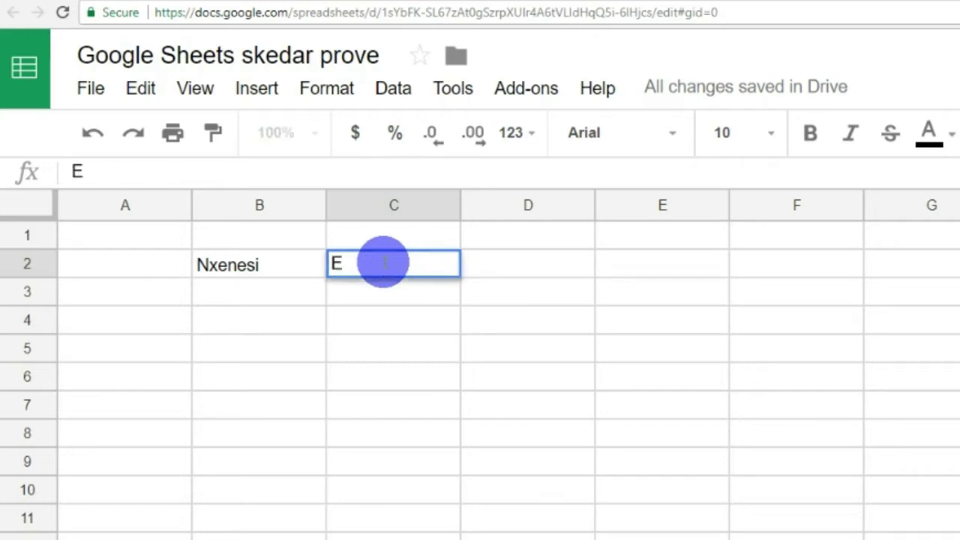
pyautogui.write('mri')
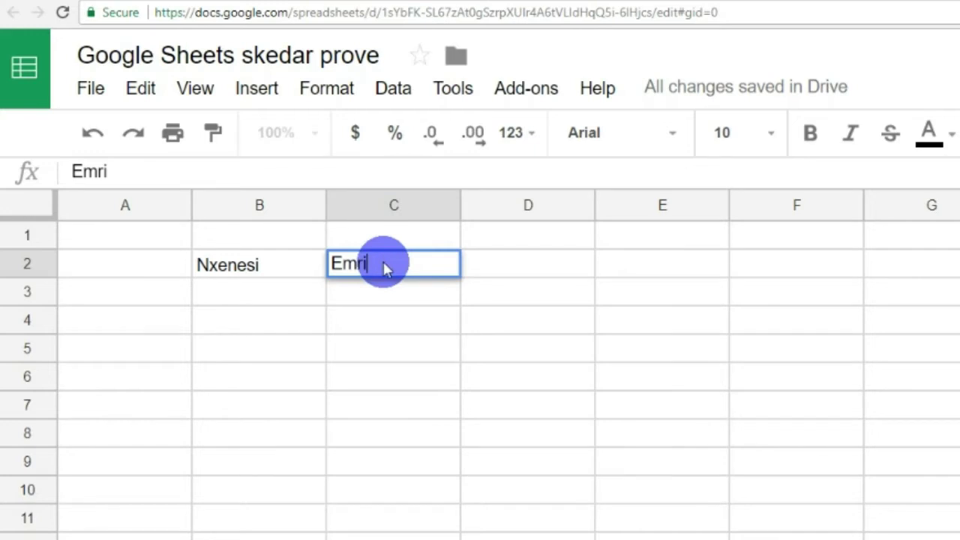
pyautogui.press('Tab')
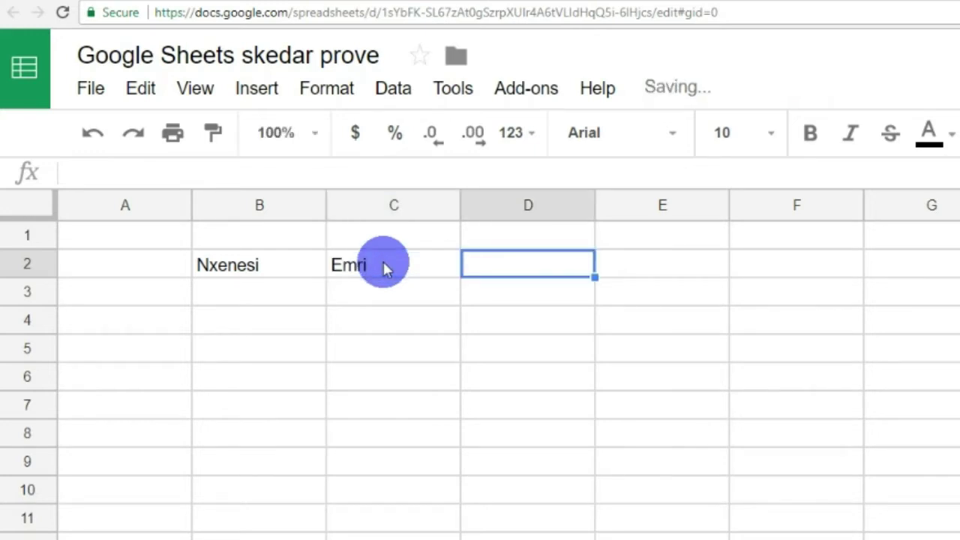
pyautogui.write('Mbiemri')
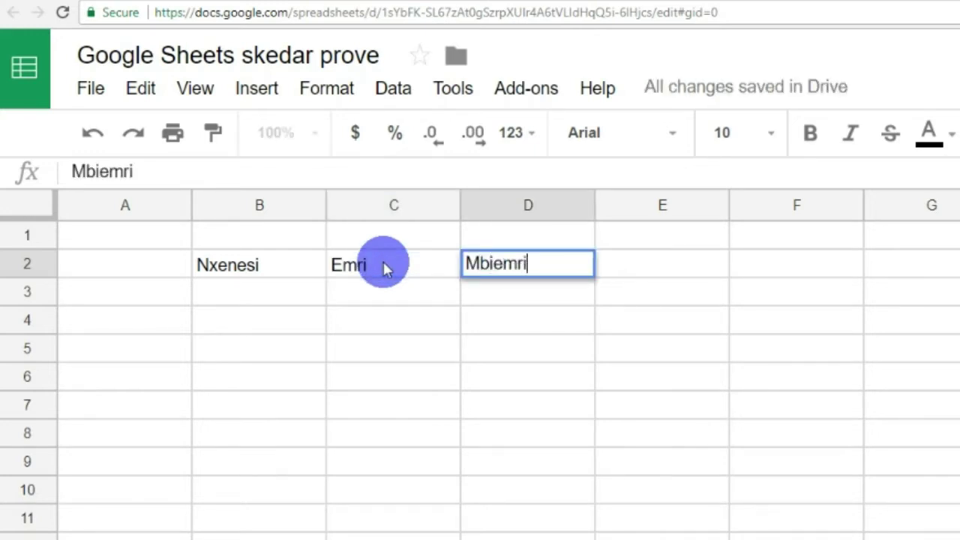
pyautogui.press('Tab')
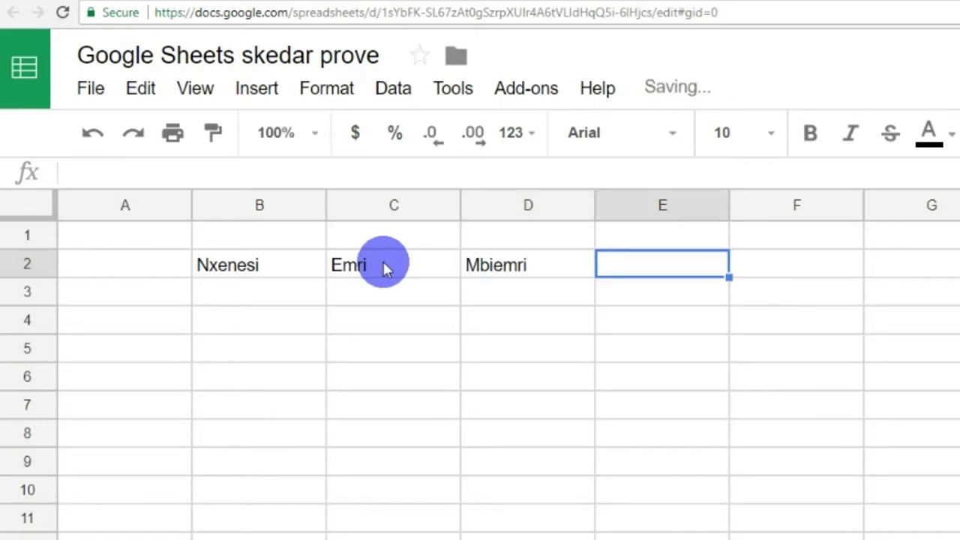
# Add the headers Nota-mes, Indikacion and 'Fiton Burse ose jo' in E2:G2.
pyautogui.write('Nota')
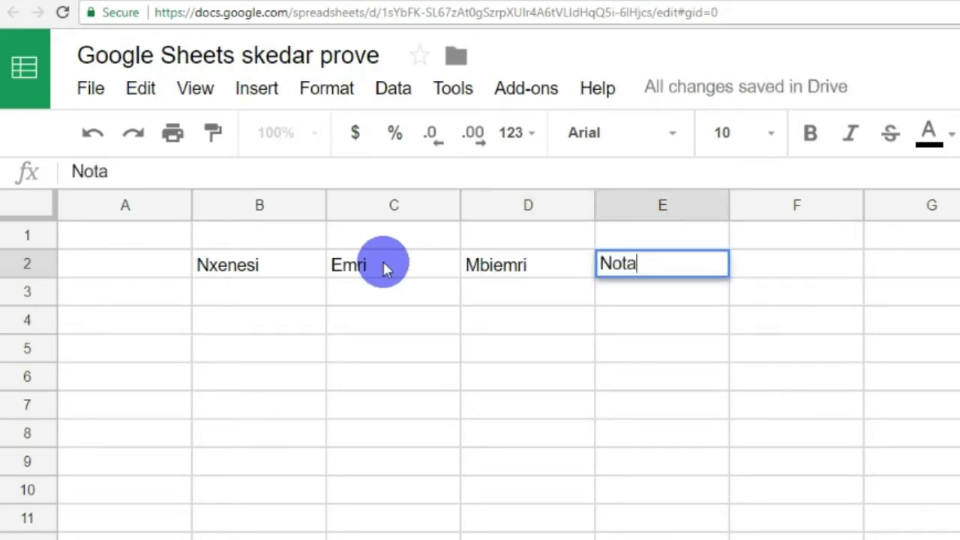
pyautogui.write('-mes')
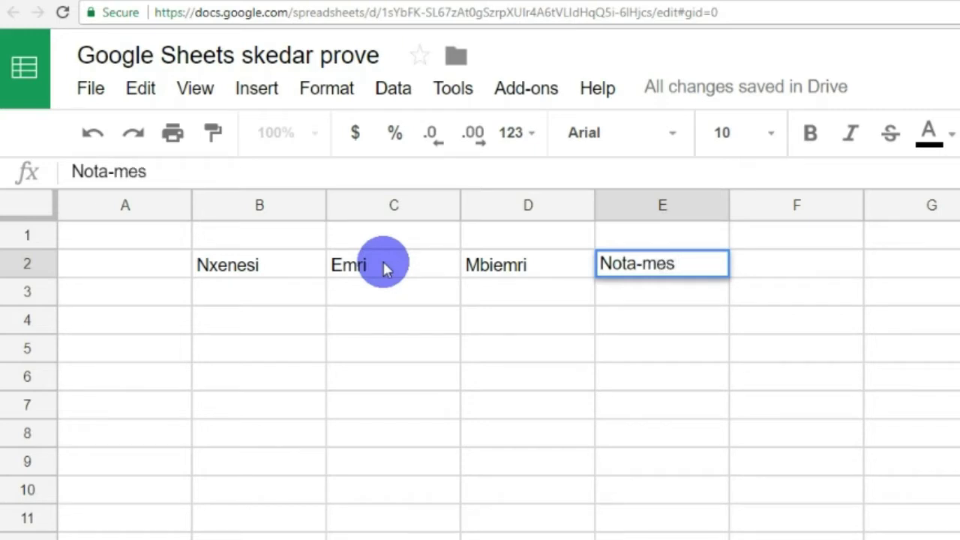
pyautogui.press('Tab')
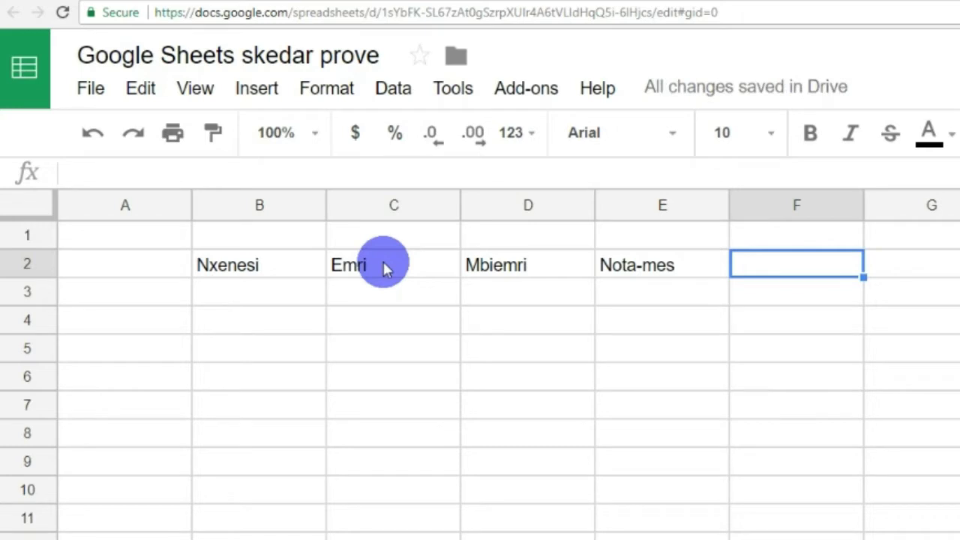
pyautogui.write('Indikacion')
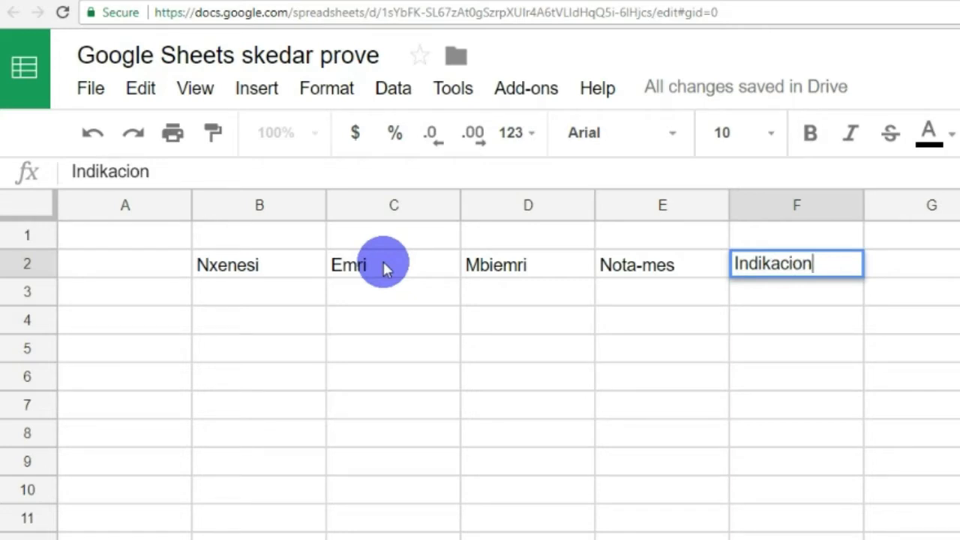
pyautogui.press('Tab')
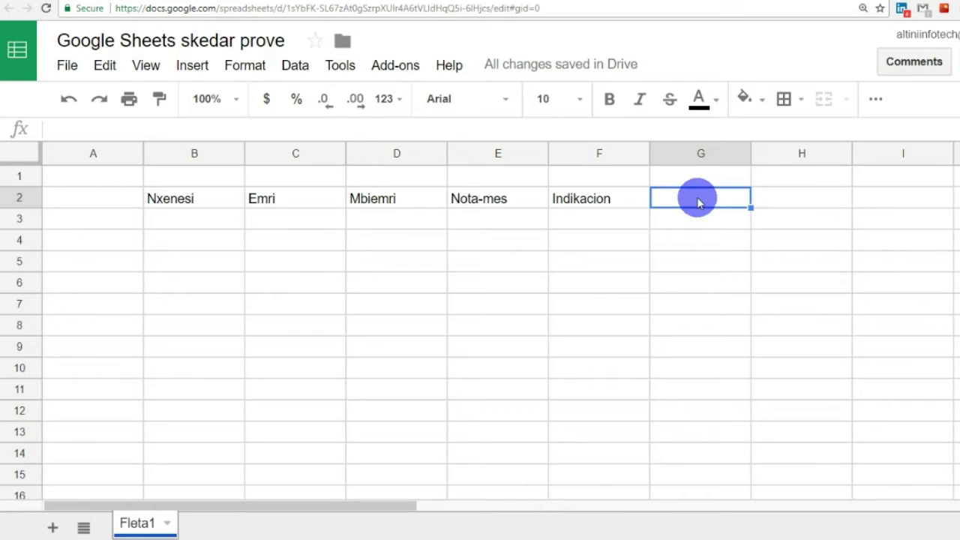
pyautogui.write('Fiton B')
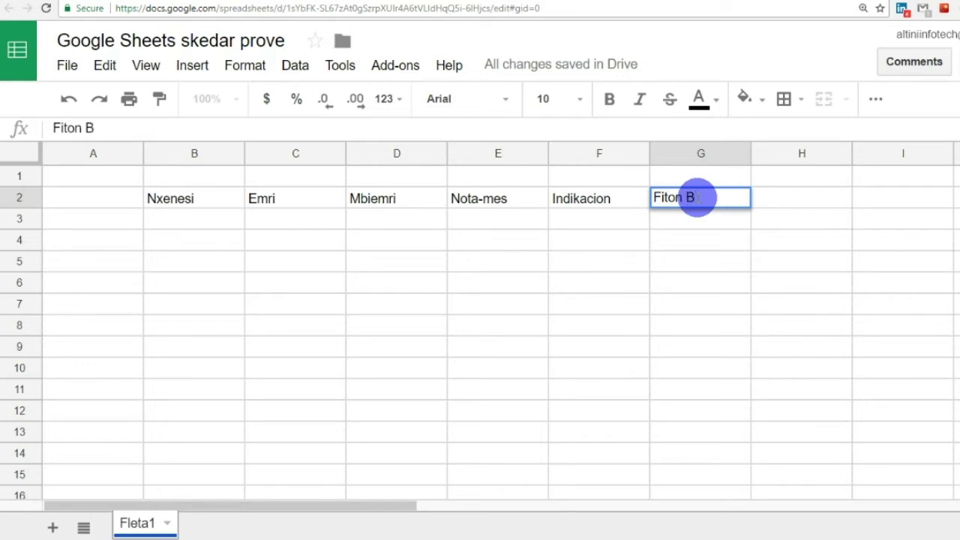
pyautogui.write('ue')
pyautogui.press('BackSpace')
pyautogui.write('rse ose')
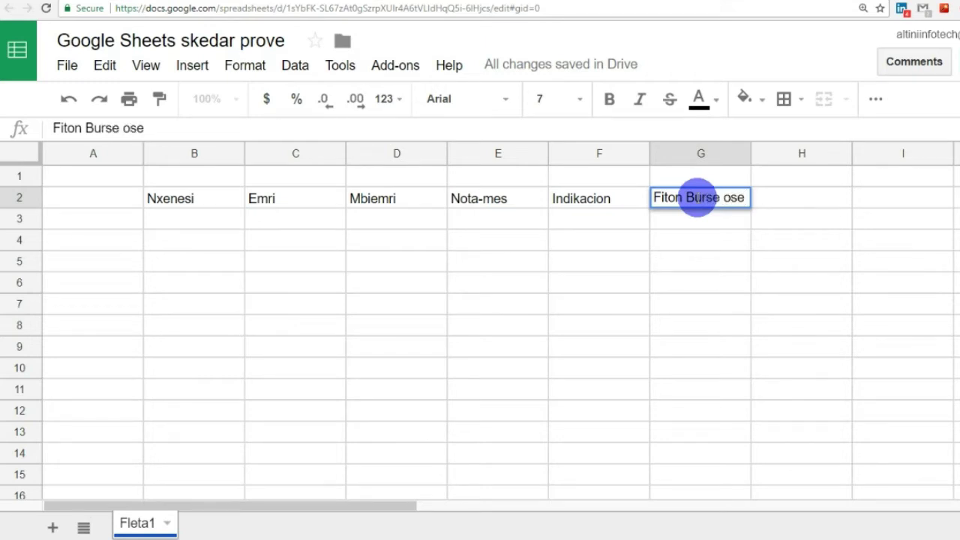
pyautogui.write(' jo')
pyautogui.click(791, 261)
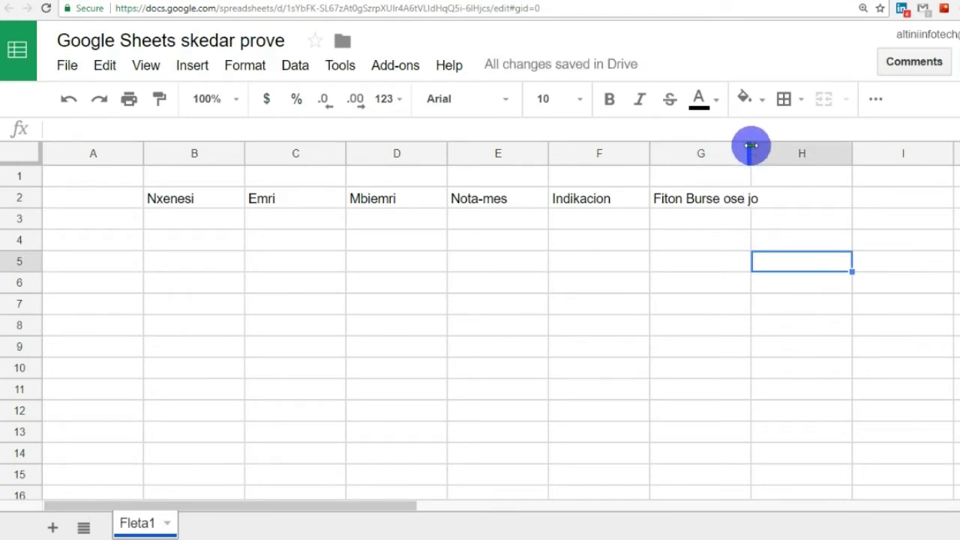
# Widen column G to fit 'Fiton Burse ose jo' and narrow columns A and B.
pyautogui.moveTo(751, 145); pyautogui.dragTo(759, 147)
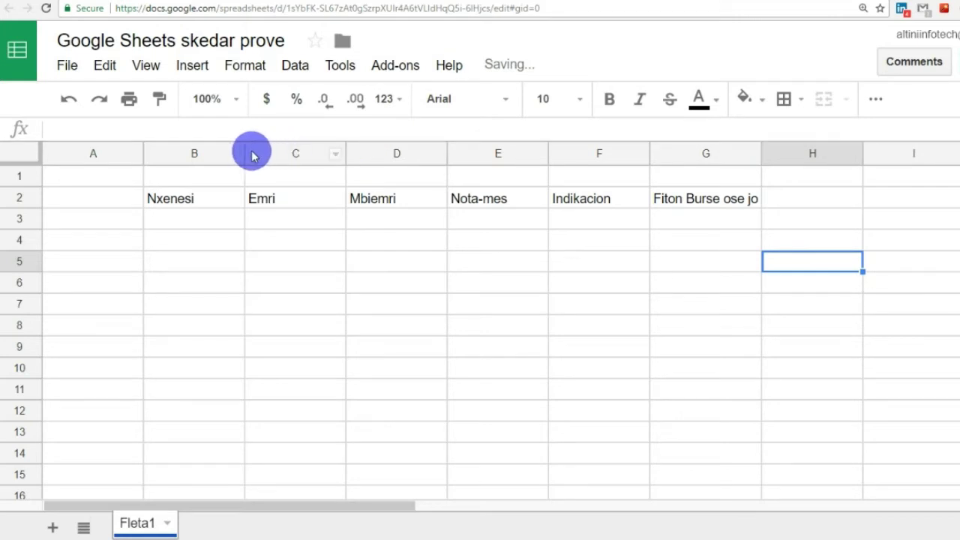
pyautogui.moveTo(145, 155); pyautogui.dragTo(102, 151)
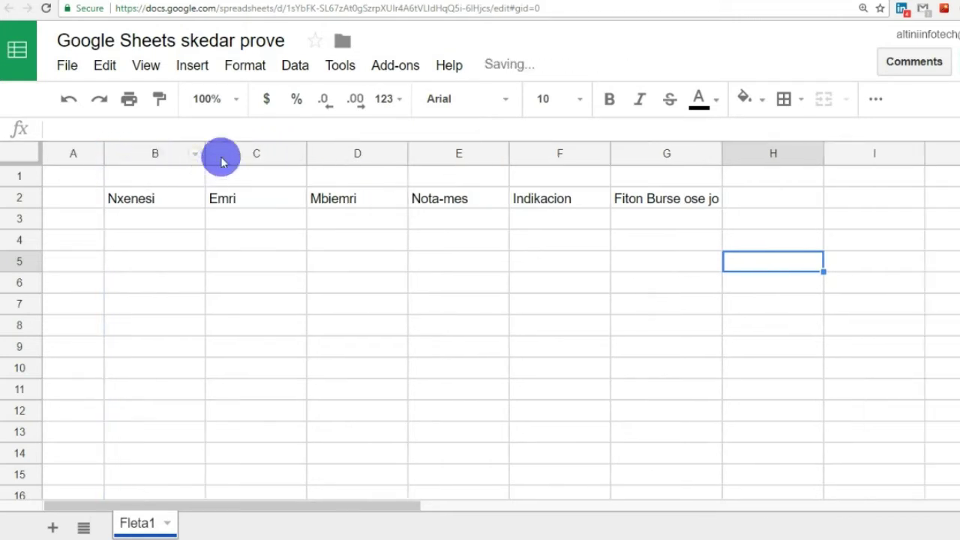
pyautogui.moveTo(203, 155); pyautogui.dragTo(195, 154)
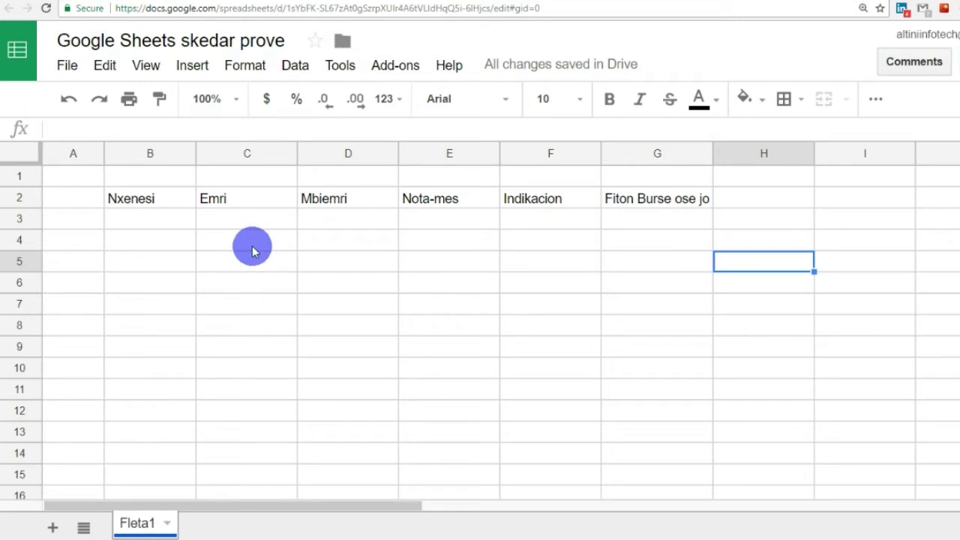
pyautogui.click(158, 219)
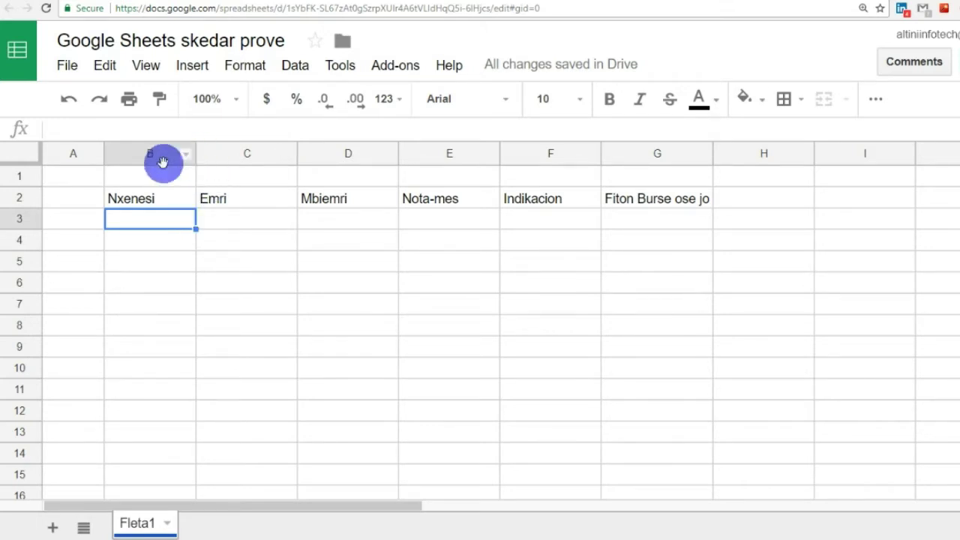
pyautogui.click(68, 200)
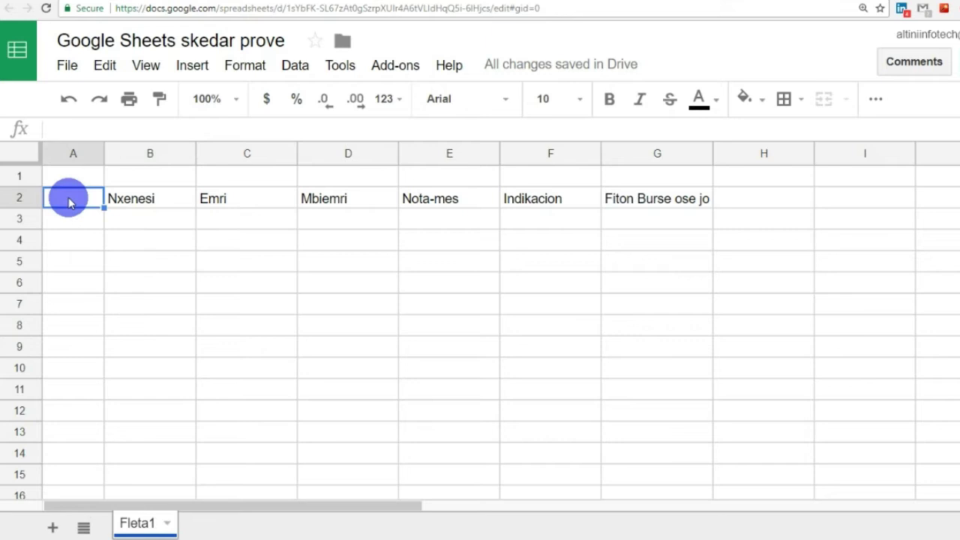
# Type the header Nr in A2 and the numbers 1 and 2 in A3:A4.
pyautogui.write('nr')
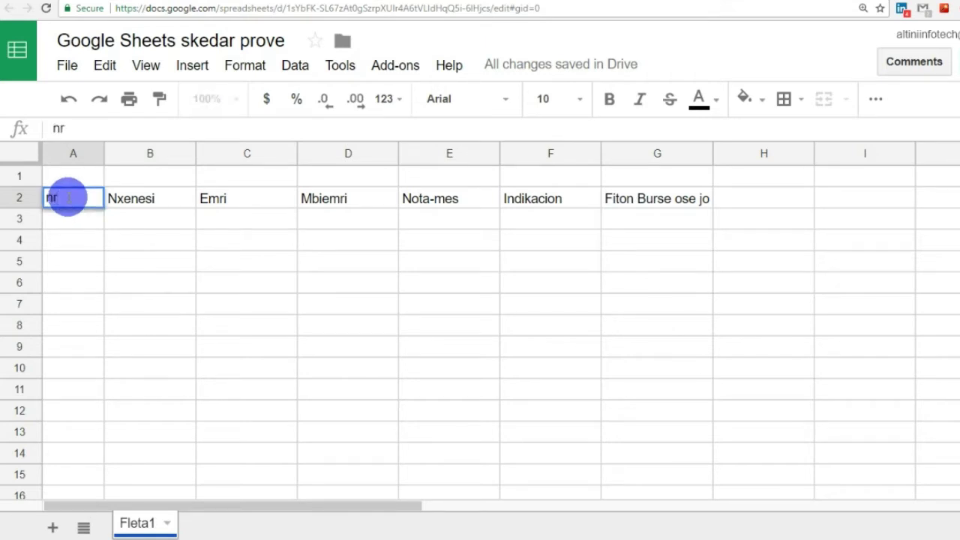
pyautogui.press('BackSpace')
pyautogui.press('BackSpace')
pyautogui.write('M')
pyautogui.press('BackSpace')
pyautogui.write('Nr')
pyautogui.click(67, 218)
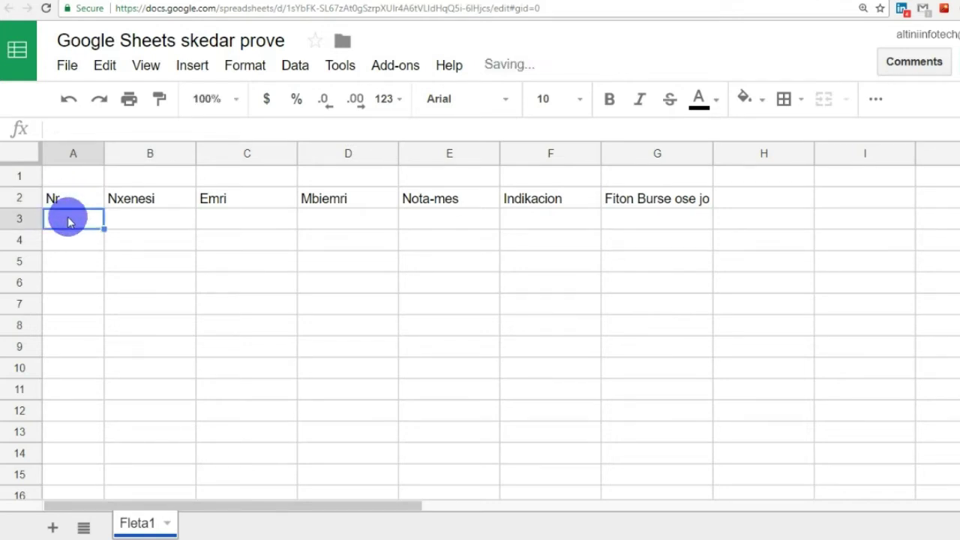
pyautogui.write('1')
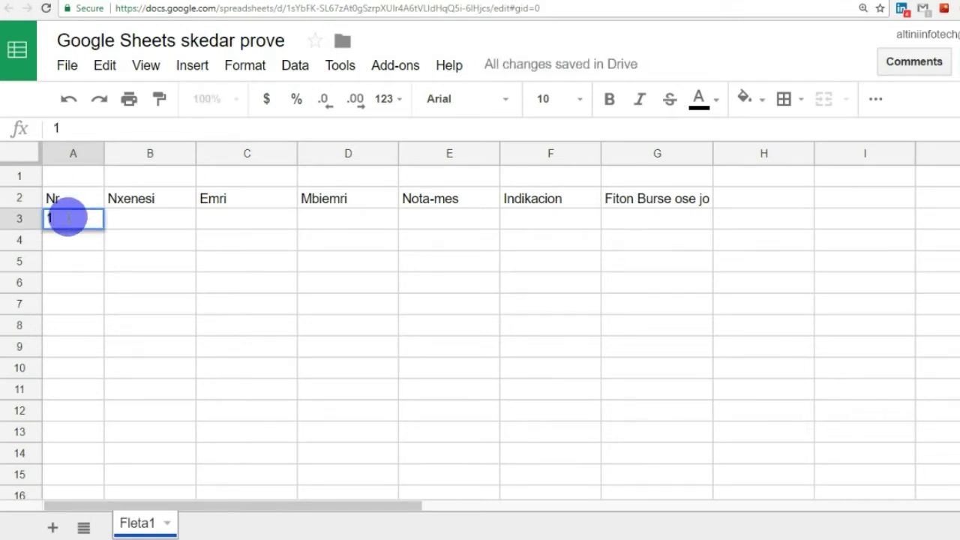
pyautogui.click(68, 237)
pyautogui.write('2')
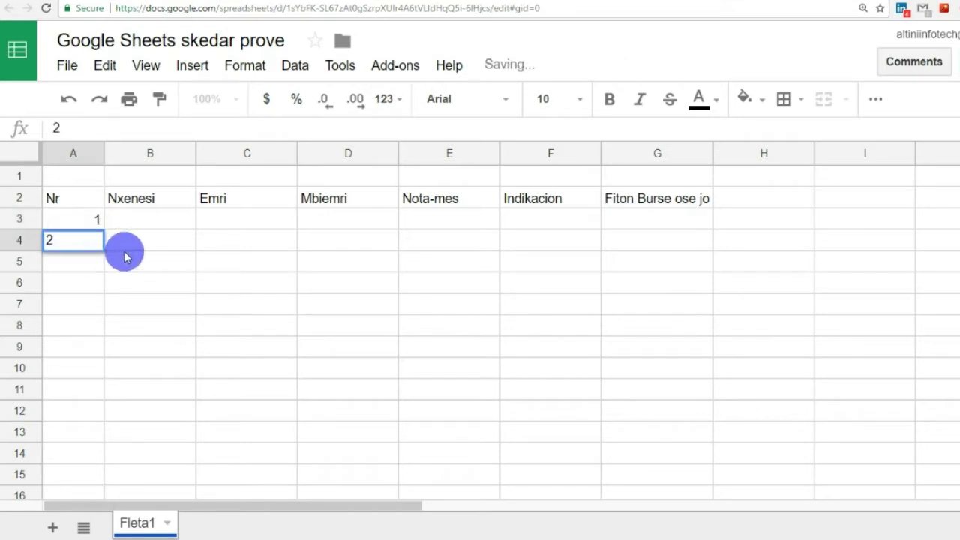
pyautogui.click(120, 242)
# Extend the 1–2 pattern with the fill handle so A3:A10 reads 1 through 8.
pyautogui.moveTo(89, 221); pyautogui.dragTo(98, 242)
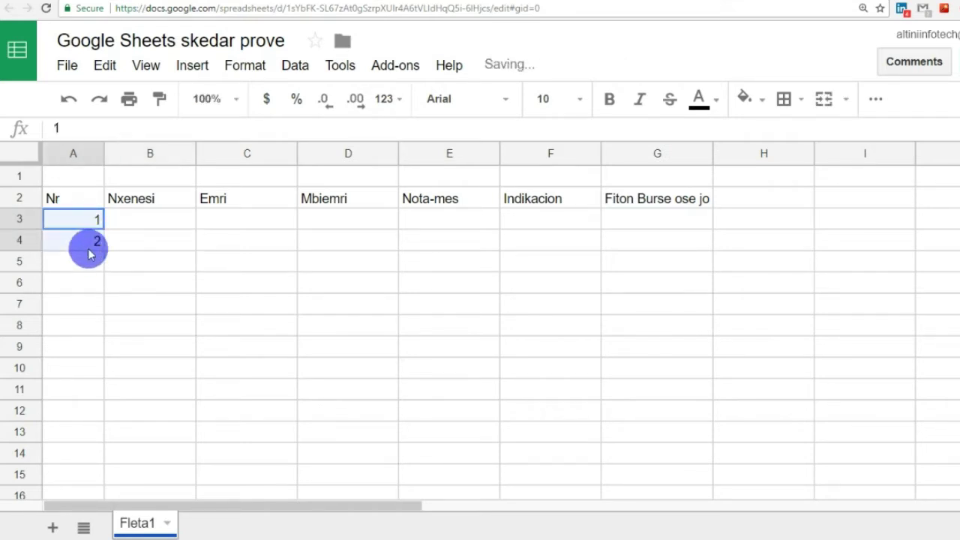
pyautogui.click(128, 242)
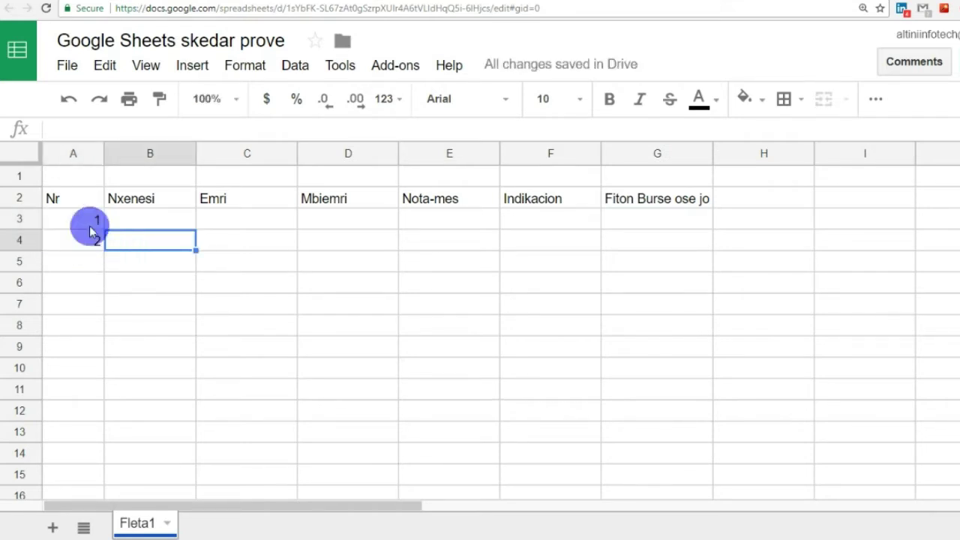
pyautogui.click(81, 217)
pyautogui.moveTo(84, 234); pyautogui.dragTo(85, 247)
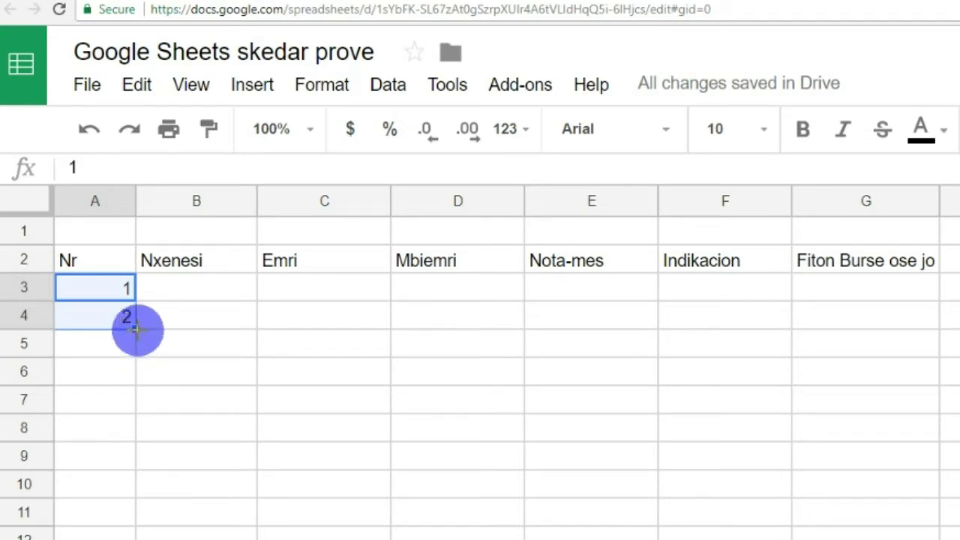
pyautogui.moveTo(137, 328); pyautogui.dragTo(138, 482)
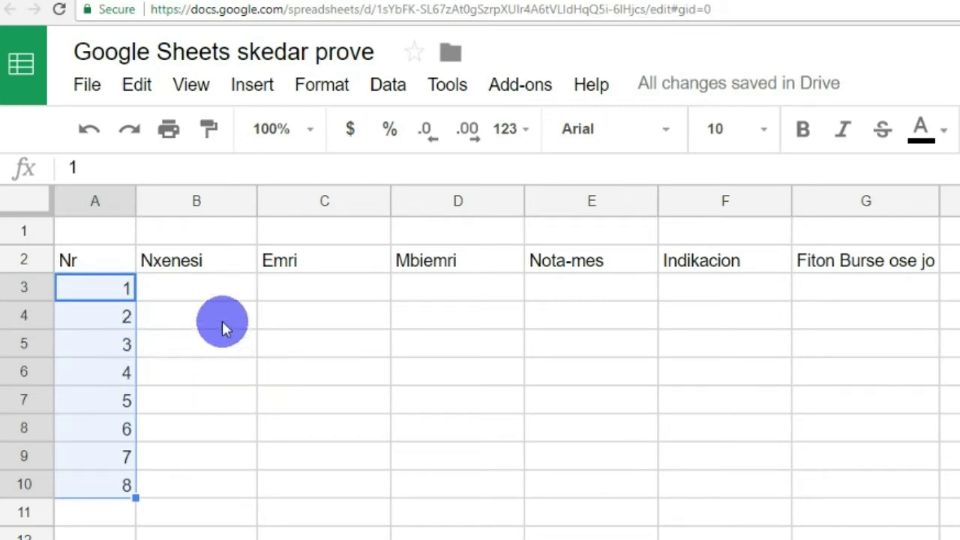
pyautogui.click(178, 316)
pyautogui.click(123, 287)
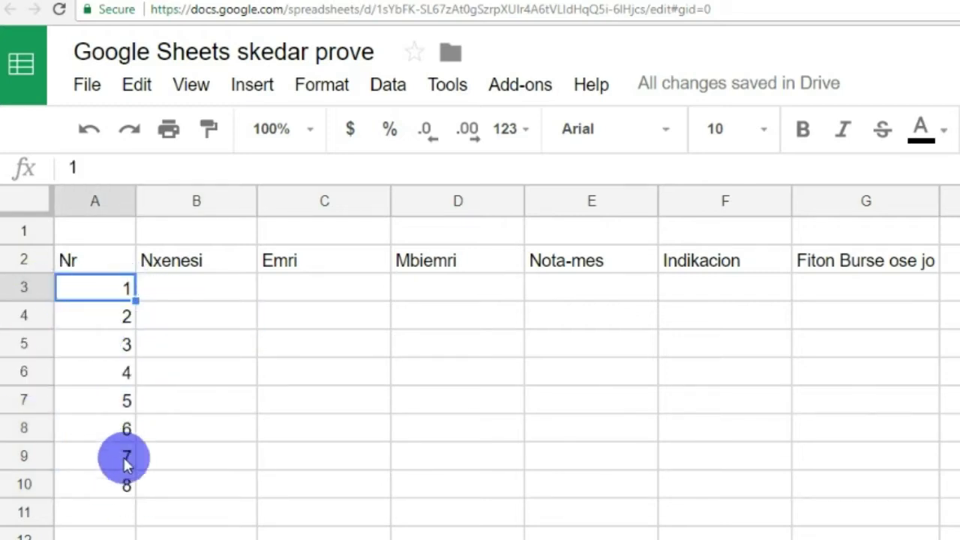
pyautogui.click(176, 285)
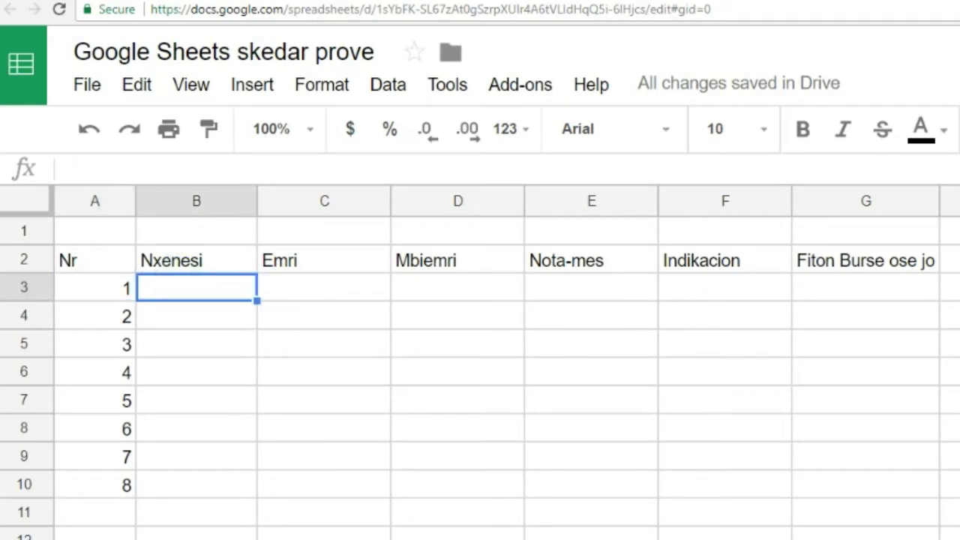
# Enter the first two student names in B3:B4, capitalising the second surname.
pyautogui.write('Arta')
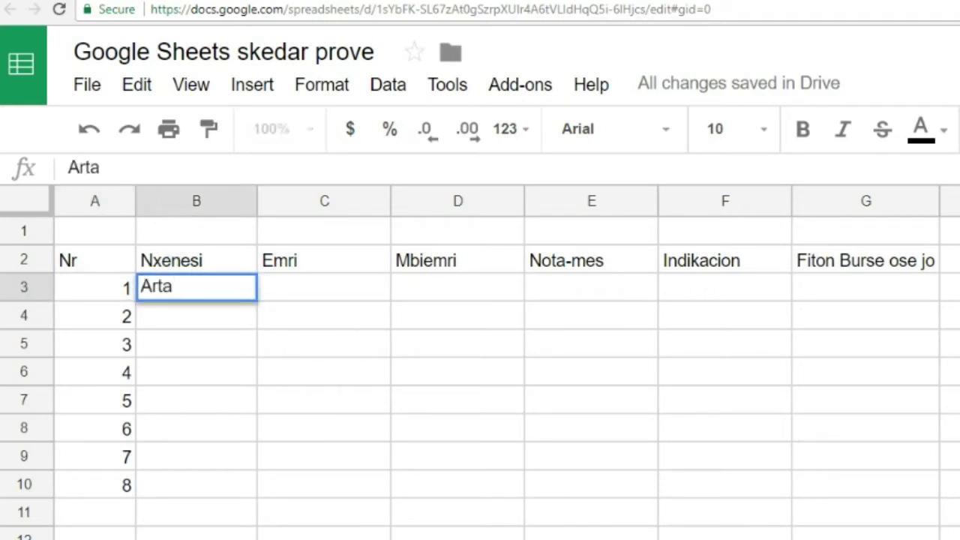
pyautogui.write('n mali')
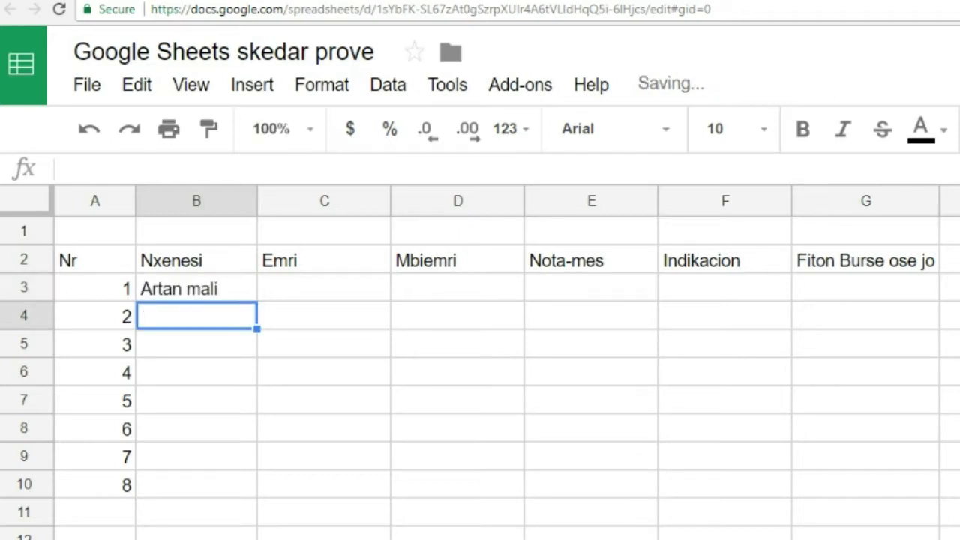
pyautogui.write('Besa deti')
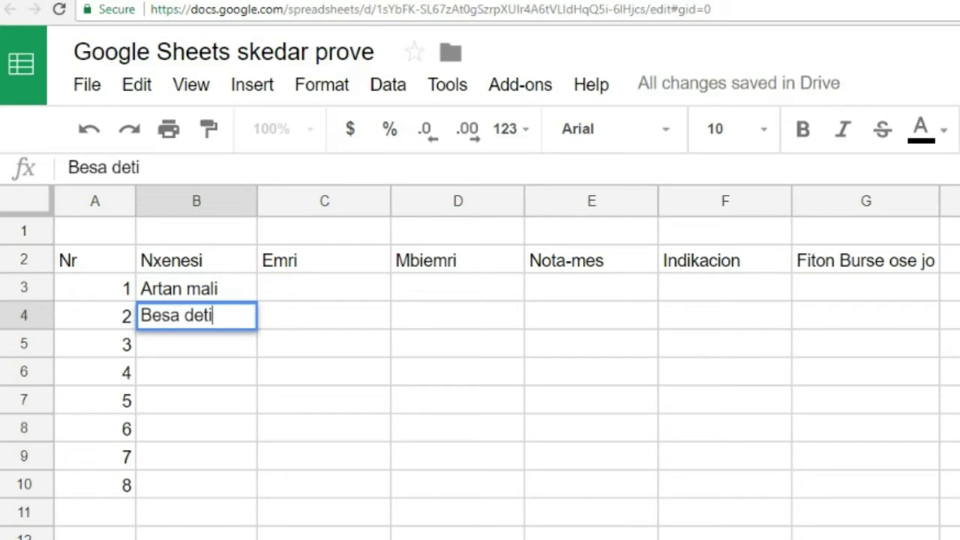
pyautogui.click(94, 316)
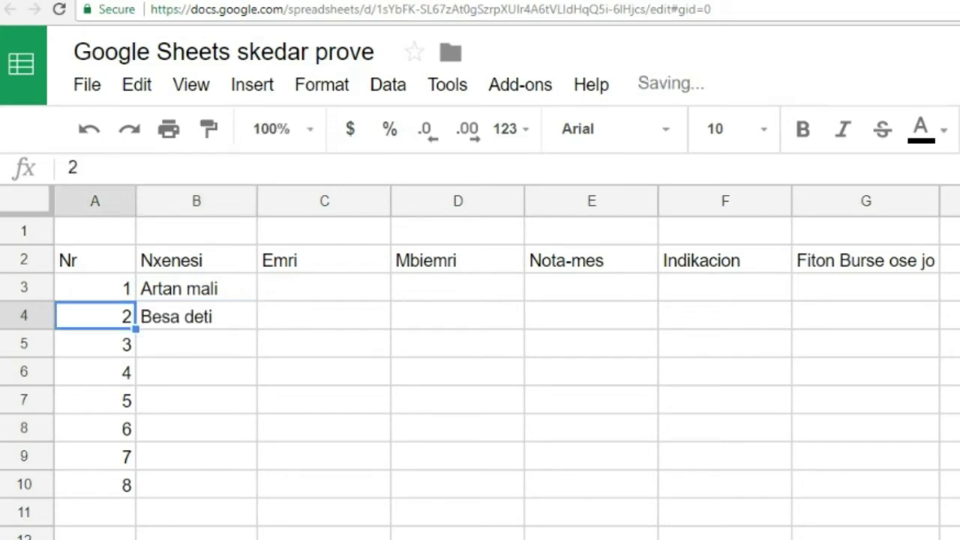
pyautogui.doubleClick(195, 315)
pyautogui.click(193, 315)
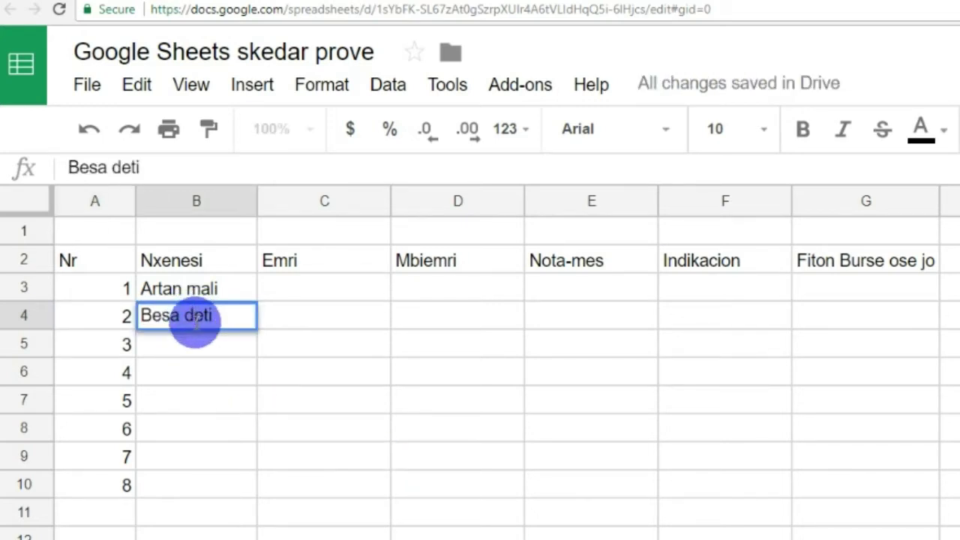
pyautogui.press('BackSpace')
pyautogui.write('D')
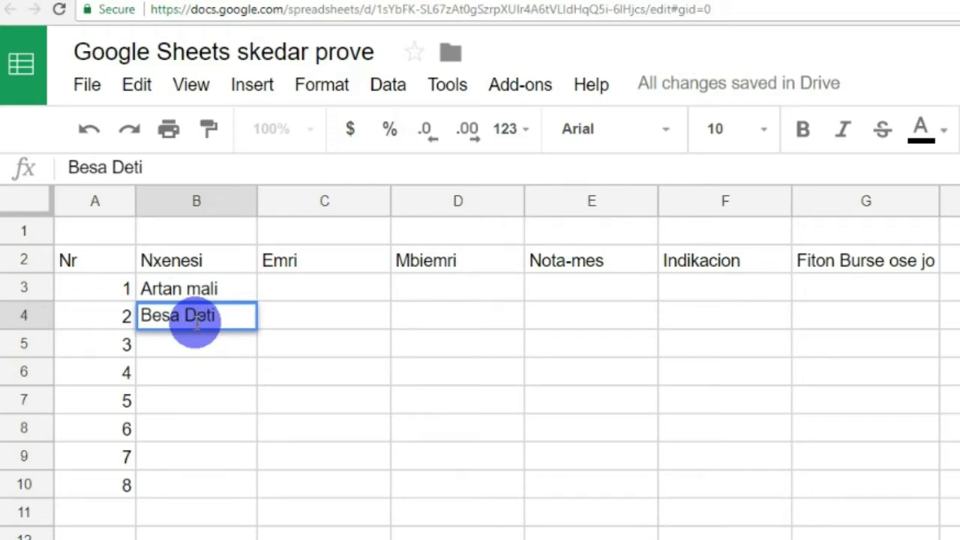
pyautogui.click(186, 343)
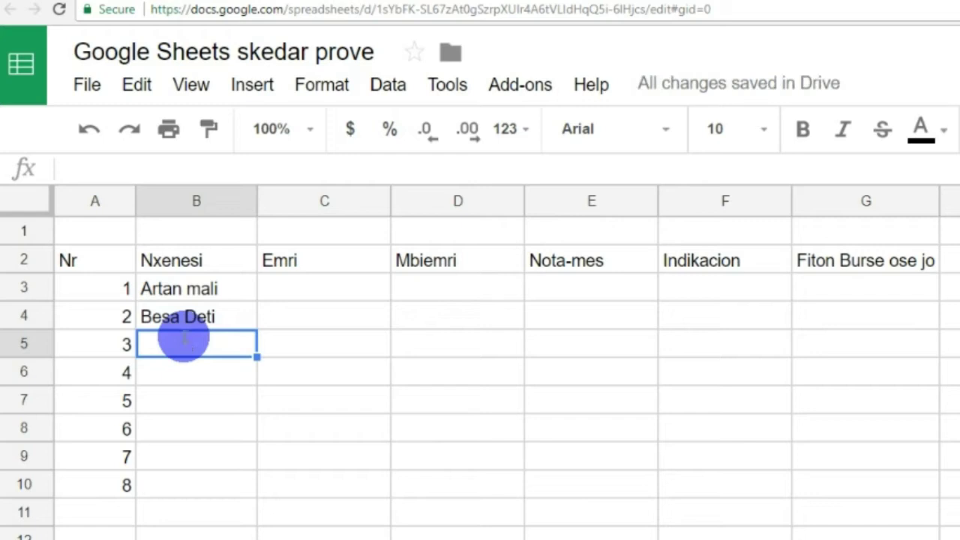
# Type four more student names into B5:B8.
pyautogui.write('Sonja Bregu')
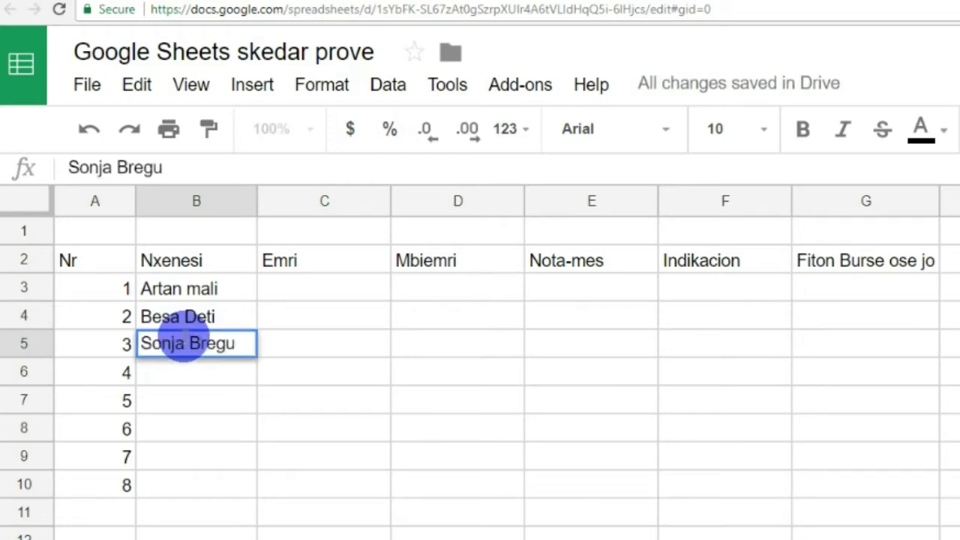
pyautogui.press('Return')
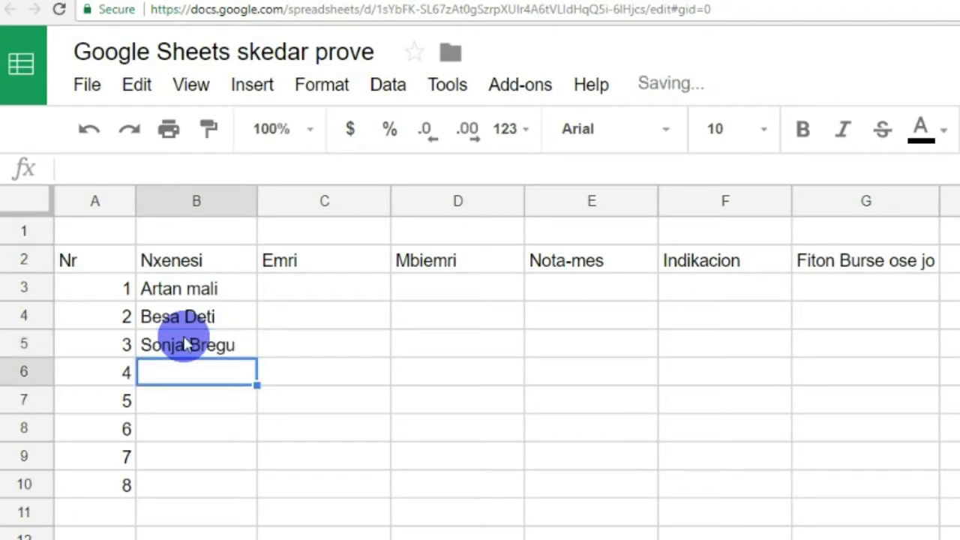
pyautogui.write('Tea')
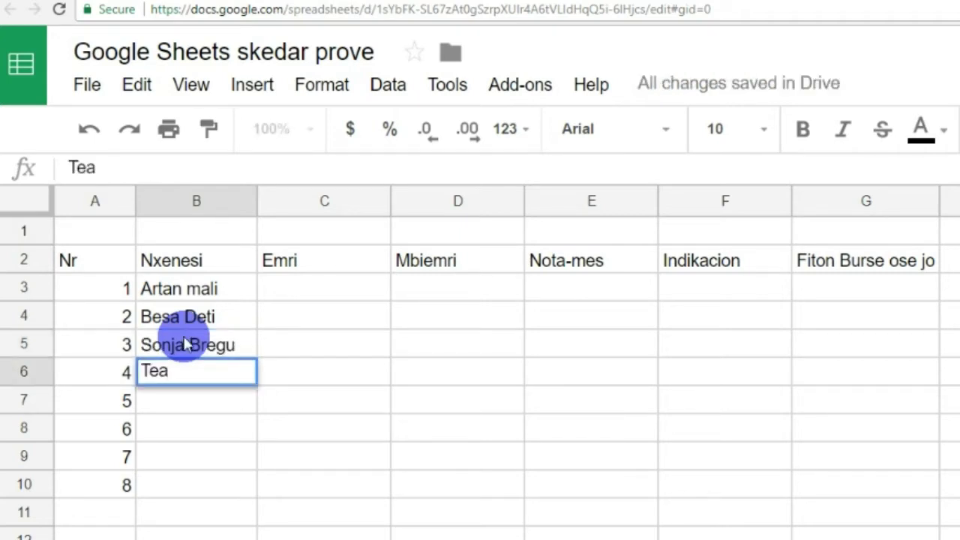
pyautogui.write(' Shkem')
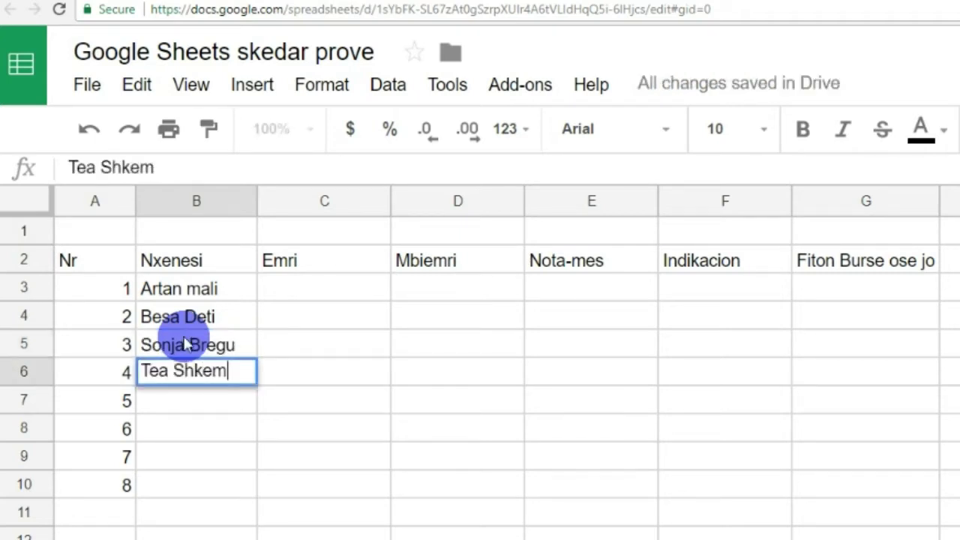
pyautogui.write('bi')
pyautogui.press('Return')
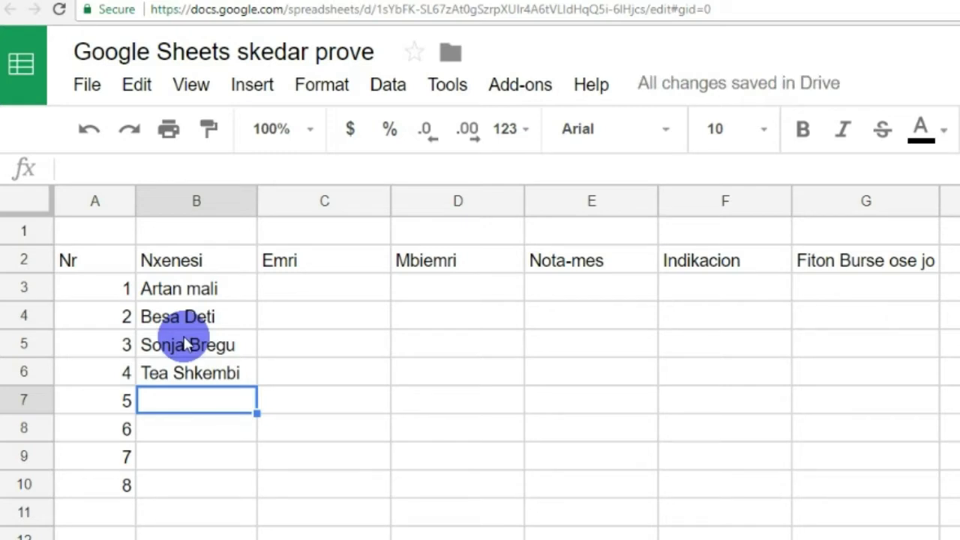
pyautogui.write('Agim')
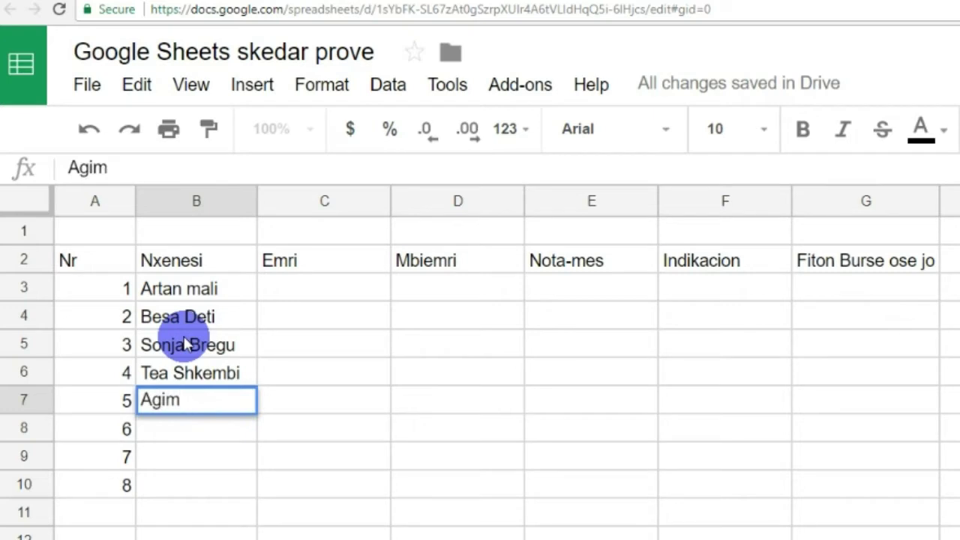
pyautogui.write(' Fusha')
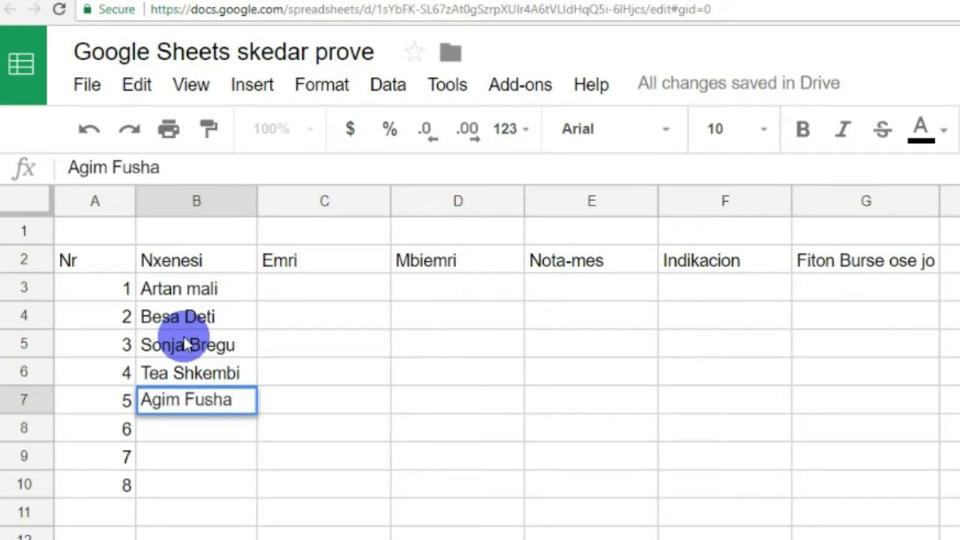
pyautogui.press('Return')
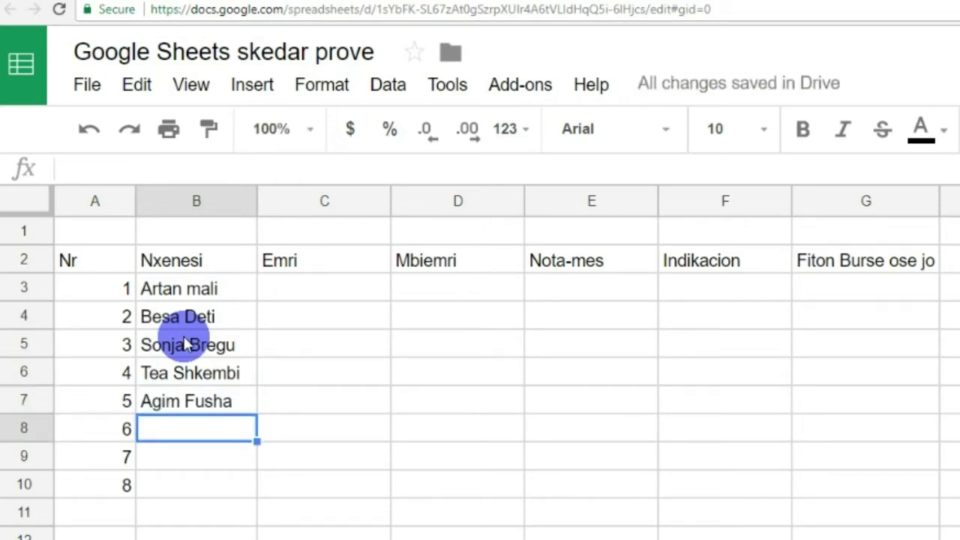
pyautogui.write('Dritan ')
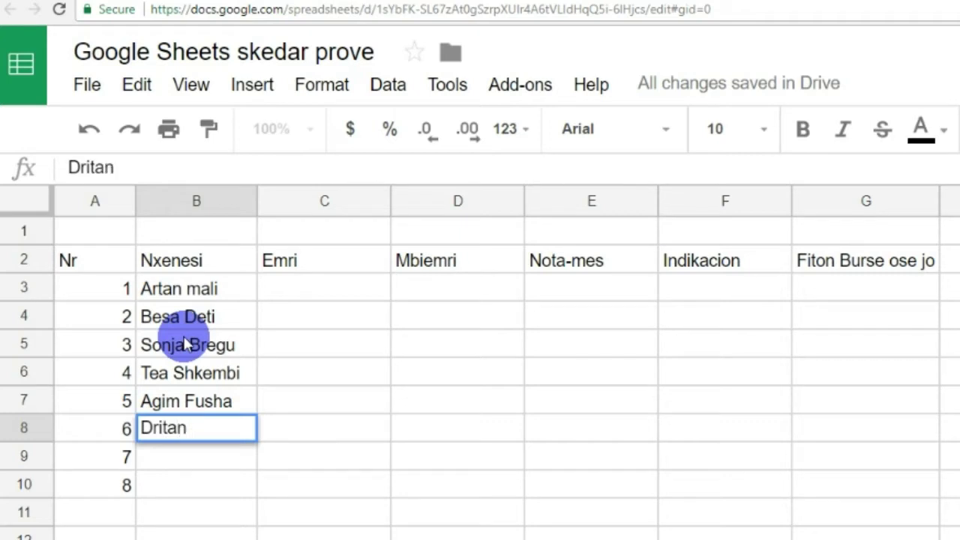
pyautogui.write('Pylli')
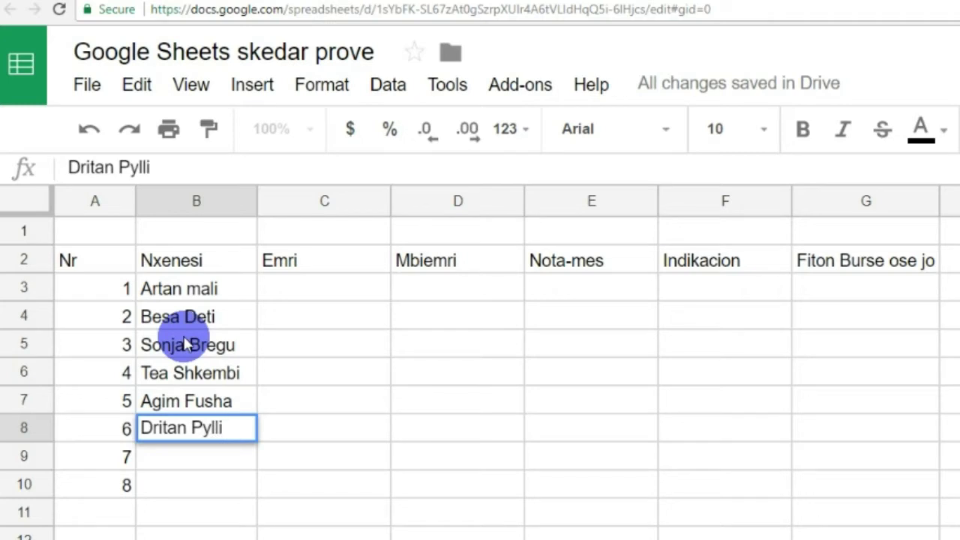
pyautogui.press('Return')
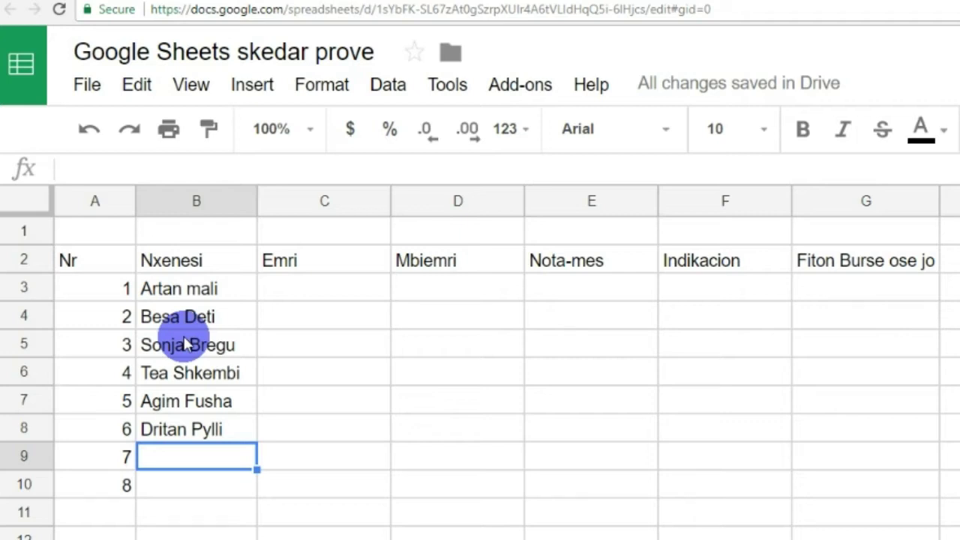
# Enter the seventh student's first name and surname in B9.
pyautogui.write('Vera')
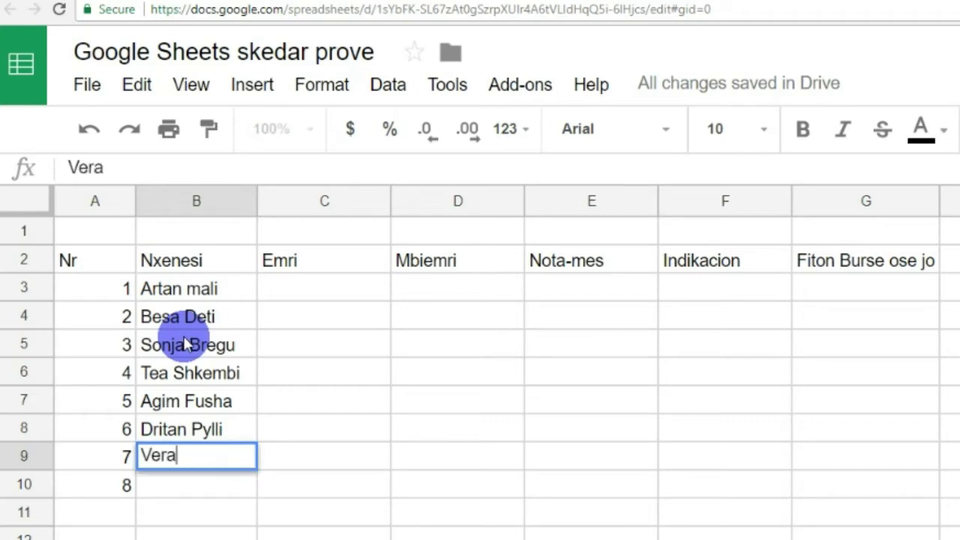
pyautogui.press('Tab')
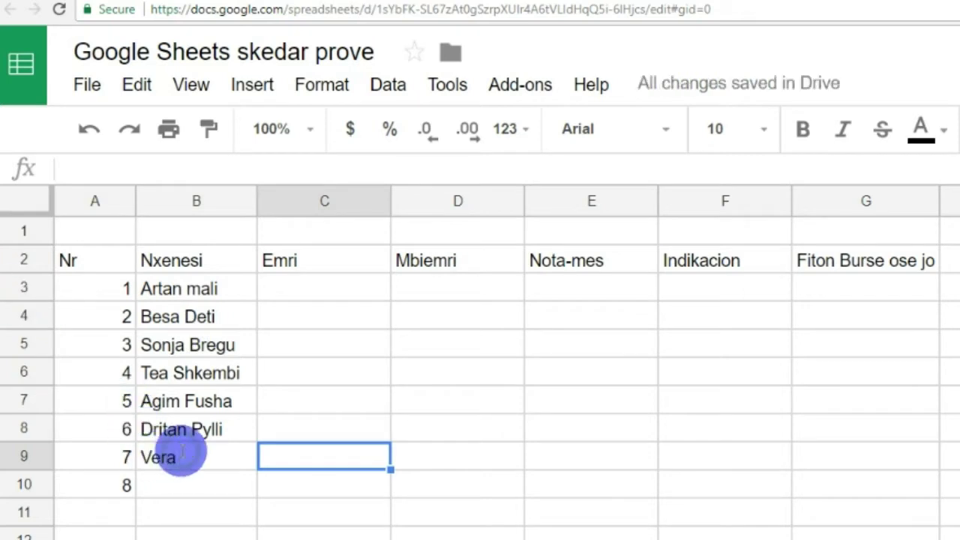
pyautogui.doubleClick(180, 454)
pyautogui.write('lun')
pyautogui.press('BackSpace')
pyautogui.write('mio')
pyautogui.press('BackSpace')
pyautogui.press('BackSpace')
pyautogui.press('BackSpace')
pyautogui.press('BackSpace')
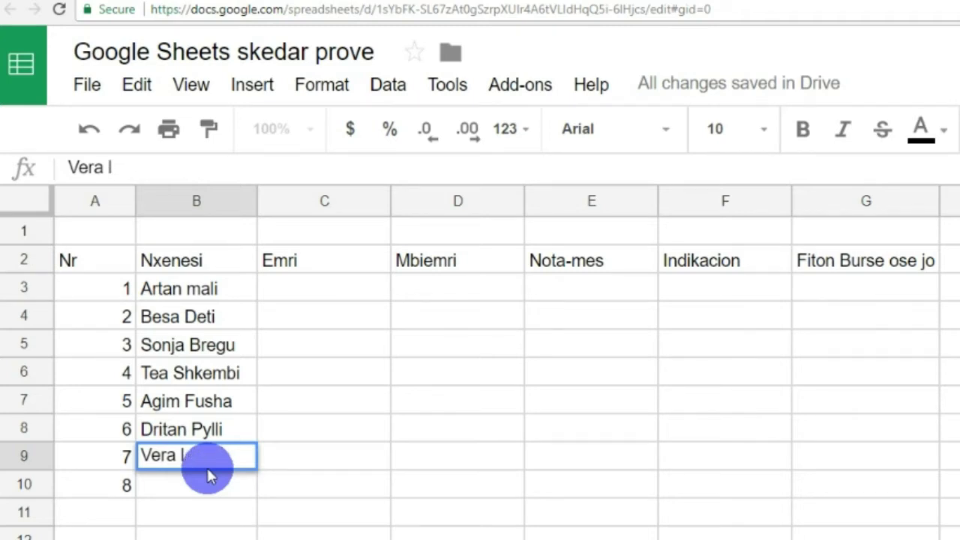
pyautogui.press('BackSpace')
pyautogui.write('Lumi')
pyautogui.click(201, 484)
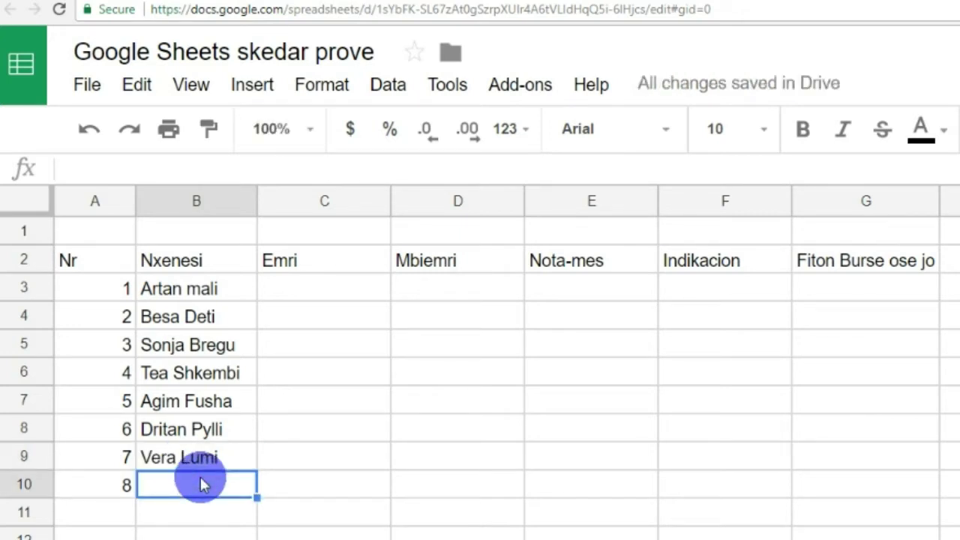
# Capitalise the first letter of the surname in B3.
pyautogui.click(199, 294)
pyautogui.doubleClick(197, 292)
pyautogui.press('BackSpace')
pyautogui.write('M')
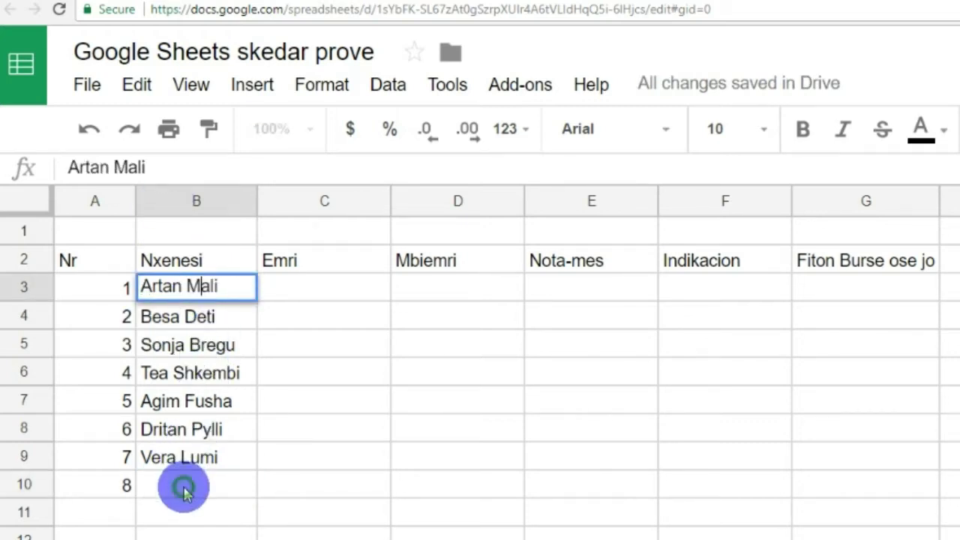
pyautogui.click(186, 491)
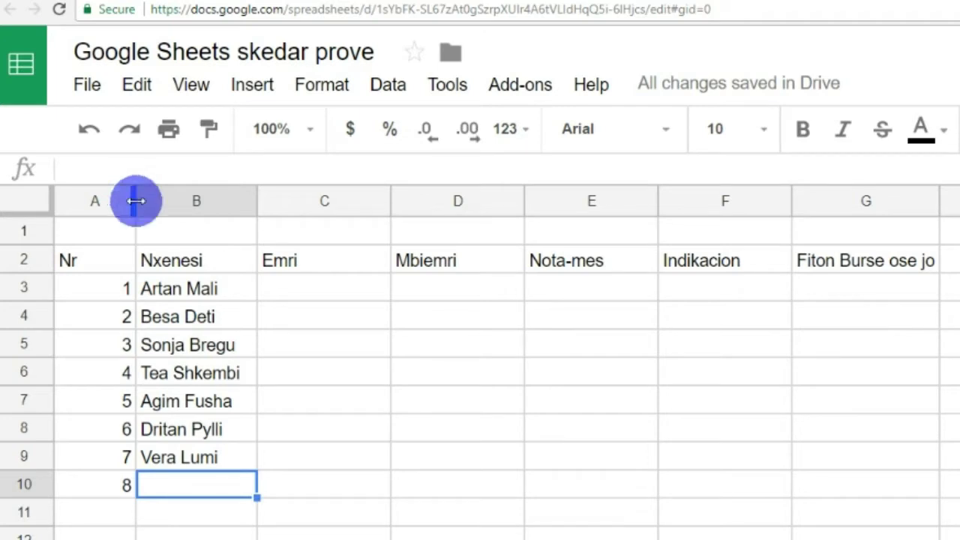
# Narrow column A to fit the numbers and enter the eighth student's name in B10.
pyautogui.moveTo(135, 200); pyautogui.dragTo(83, 200)
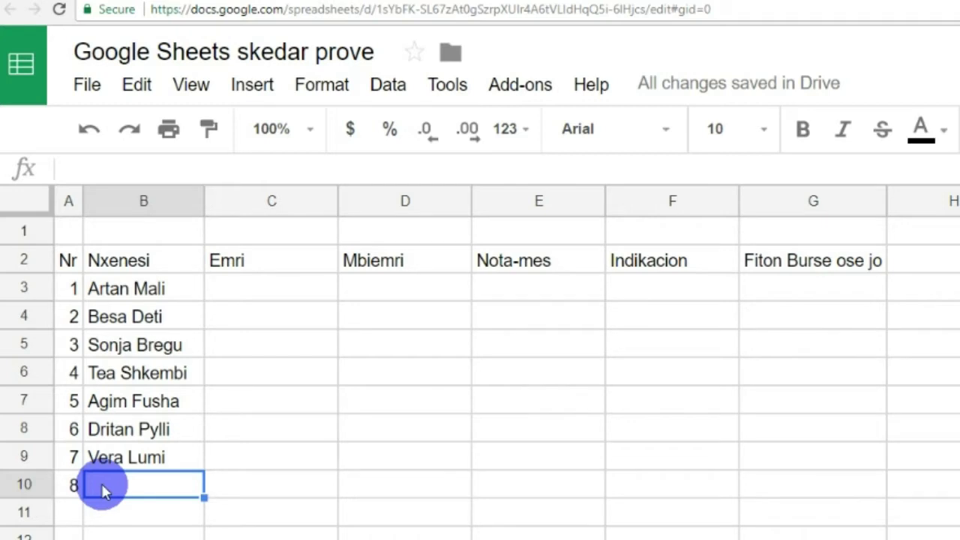
pyautogui.write('Dril')
pyautogui.press('BackSpace')
pyautogui.write('on')
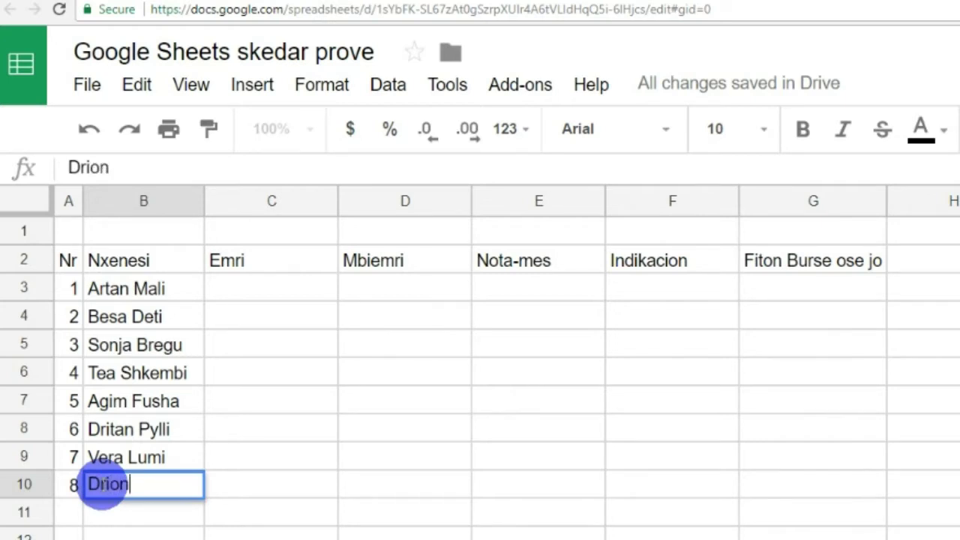
pyautogui.write(' Kodra')
pyautogui.click(255, 402)
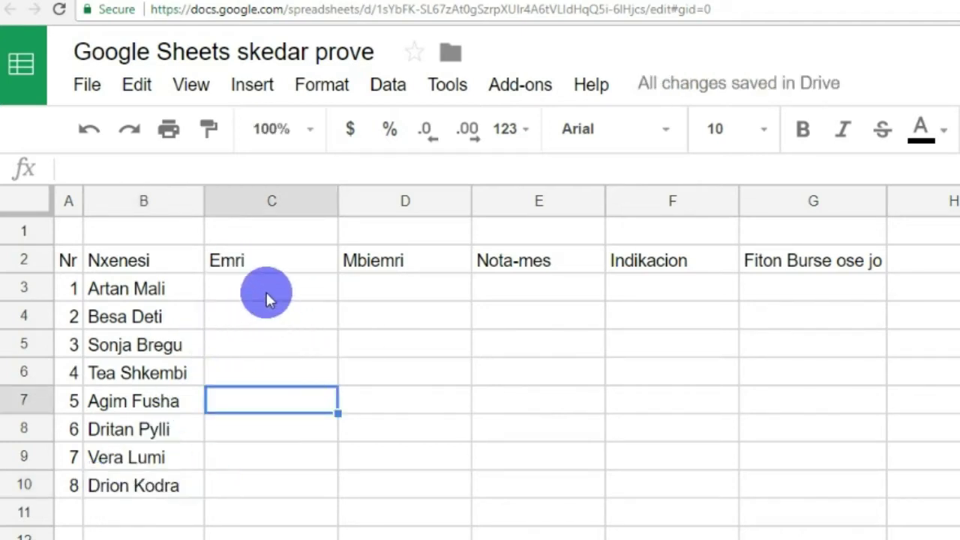
# Select cell C3, the first Emri cell, for the first-name formula.
pyautogui.click(233, 287)
pyautogui.click(406, 289)
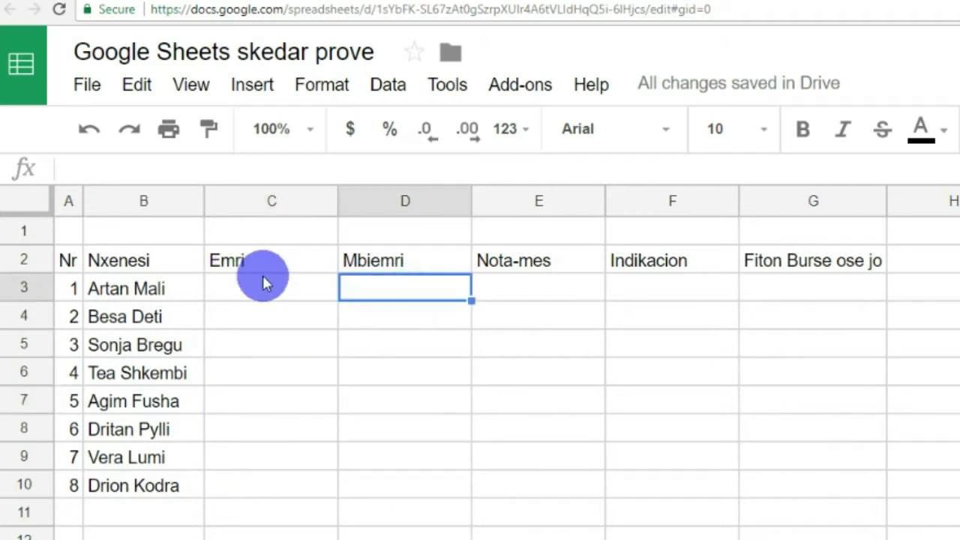
pyautogui.click(259, 272)
pyautogui.click(403, 294)
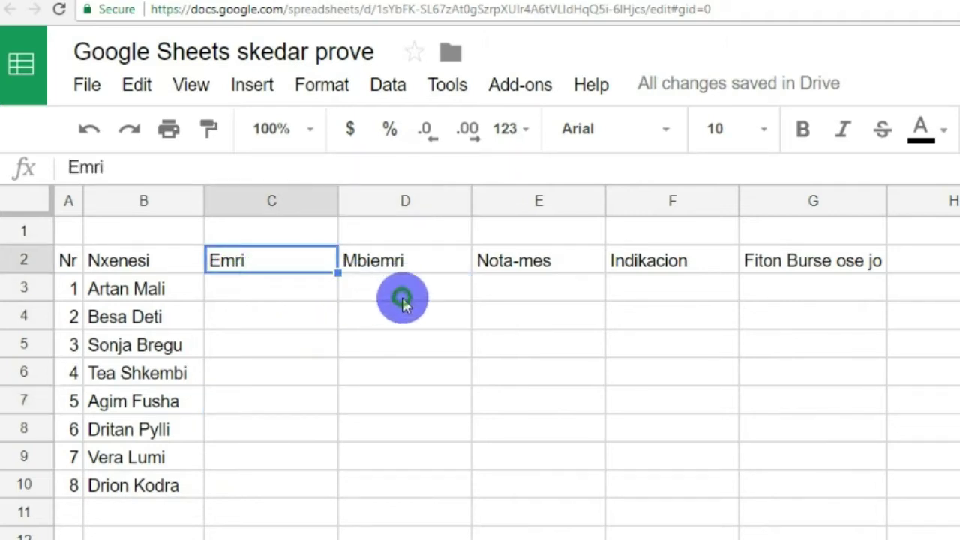
pyautogui.click(240, 289)
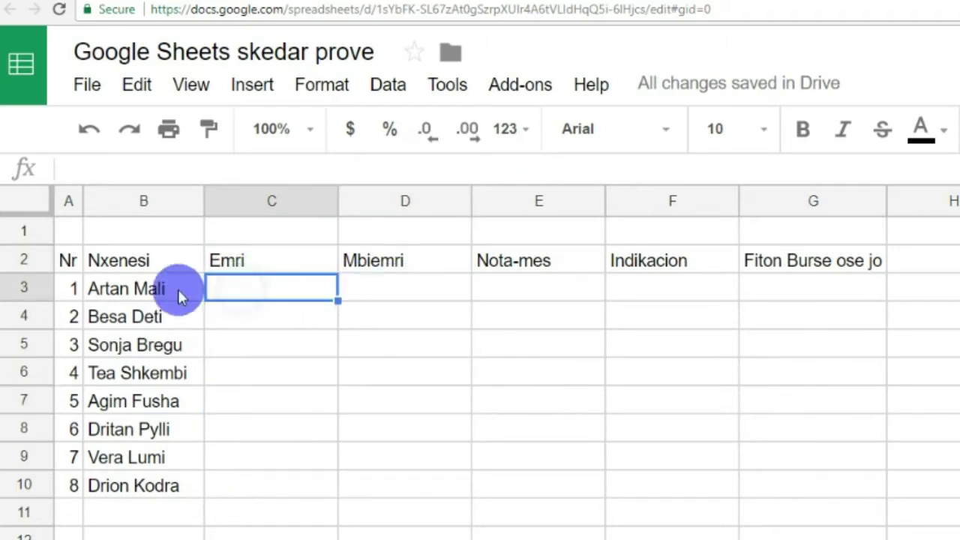
pyautogui.click(398, 288)
pyautogui.click(232, 286)
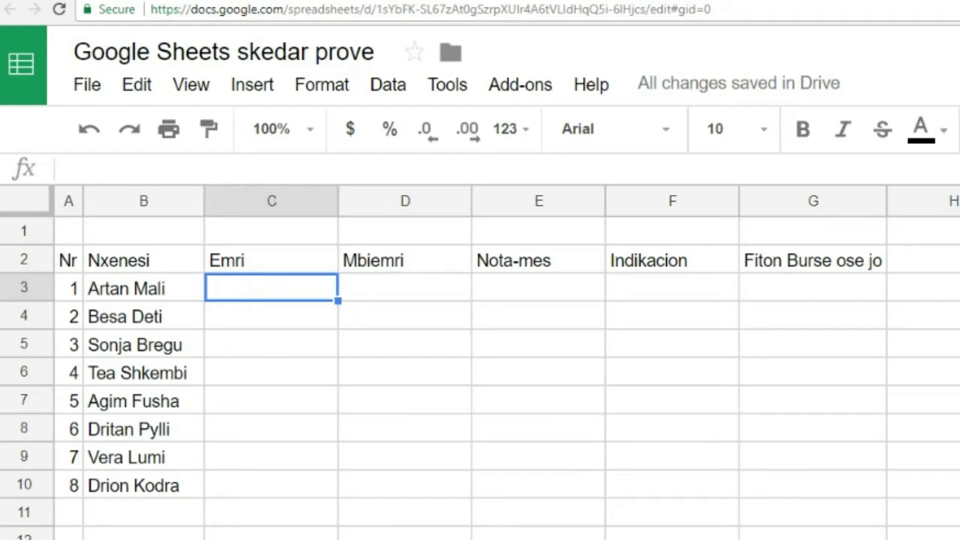
pyautogui.write('=')
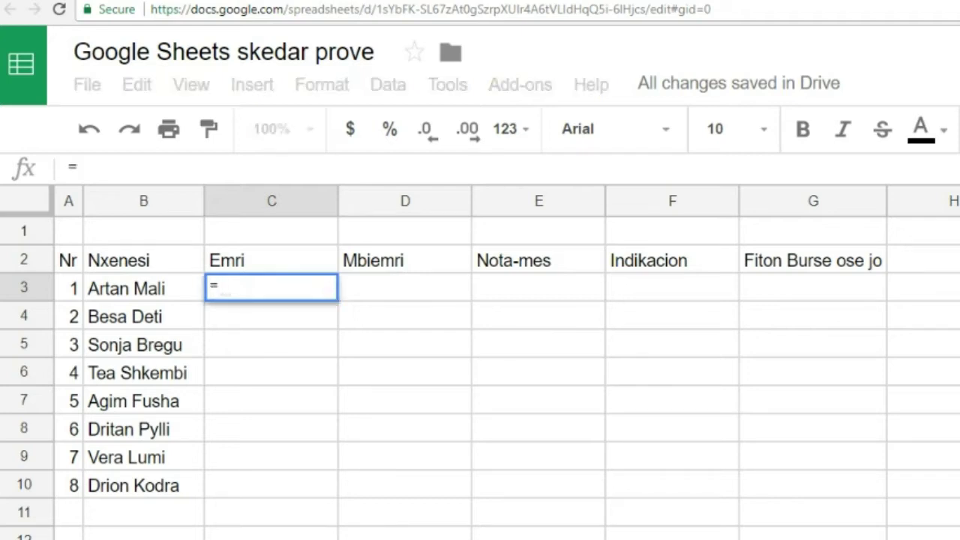
pyautogui.write('Split')
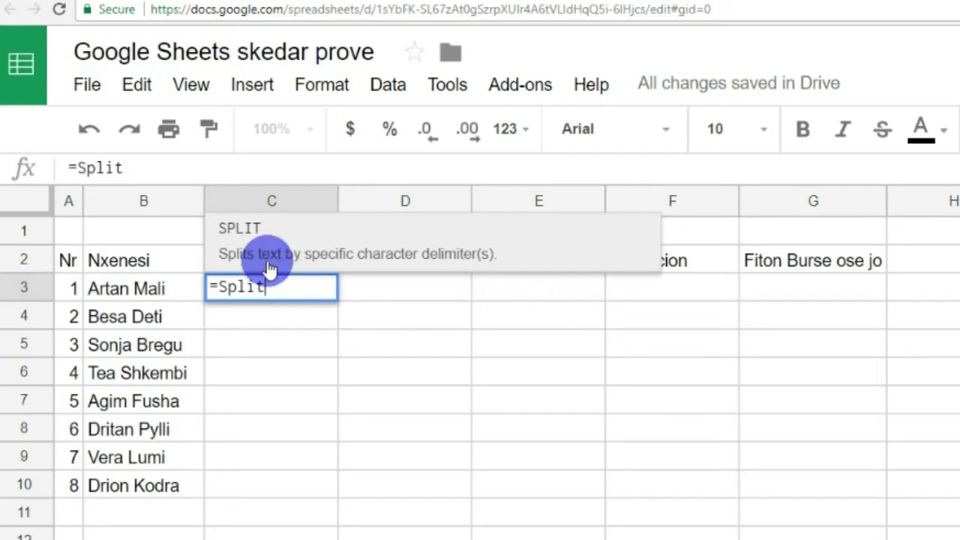
pyautogui.click(236, 227)
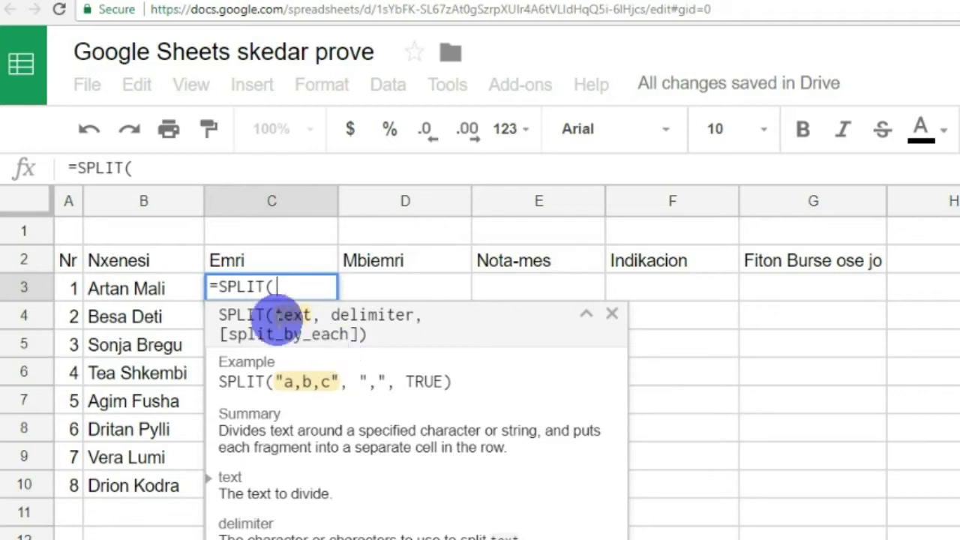
pyautogui.click(109, 291)
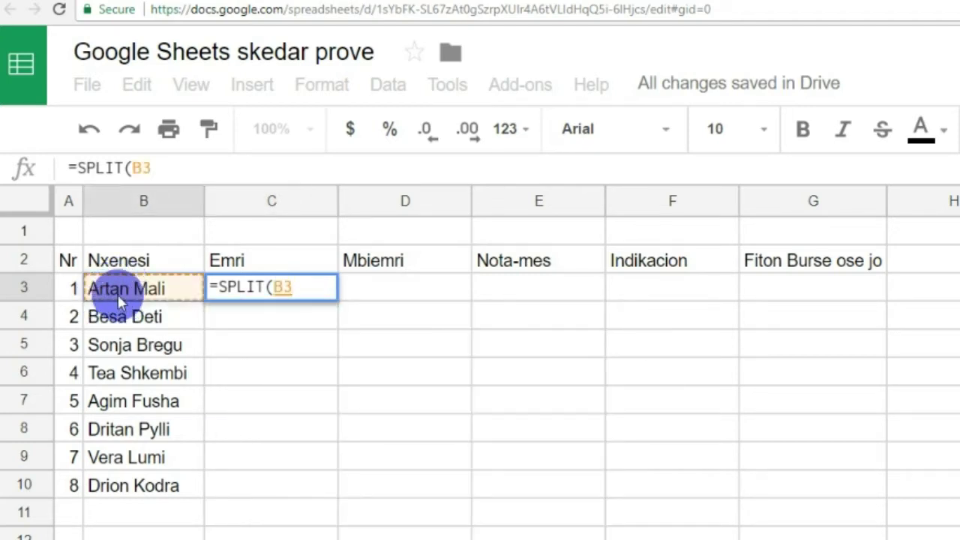
pyautogui.write(',')
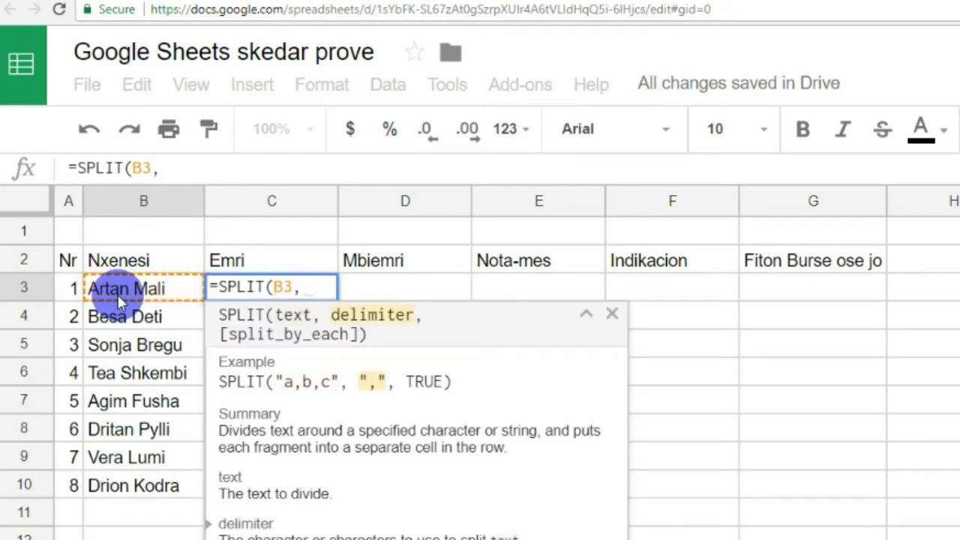
pyautogui.write('" "')
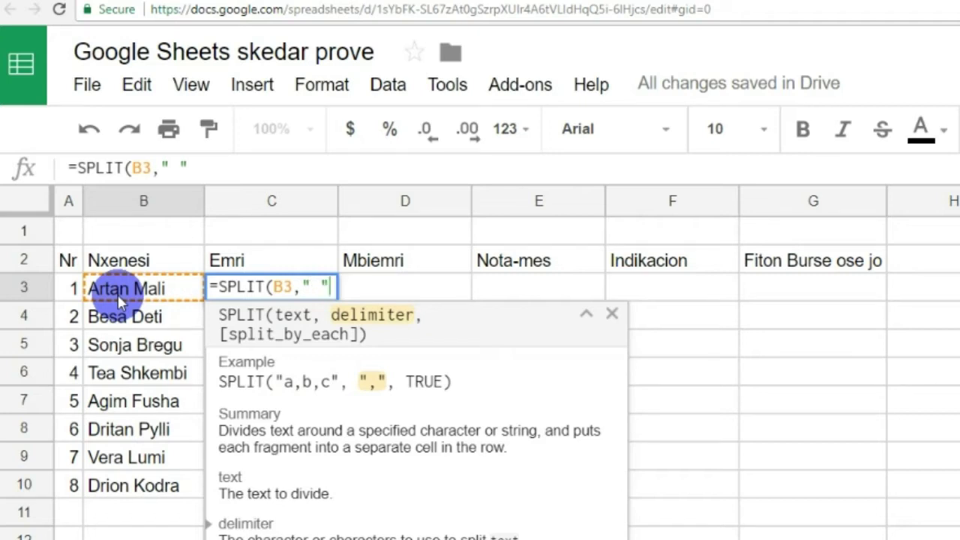
pyautogui.write(')')
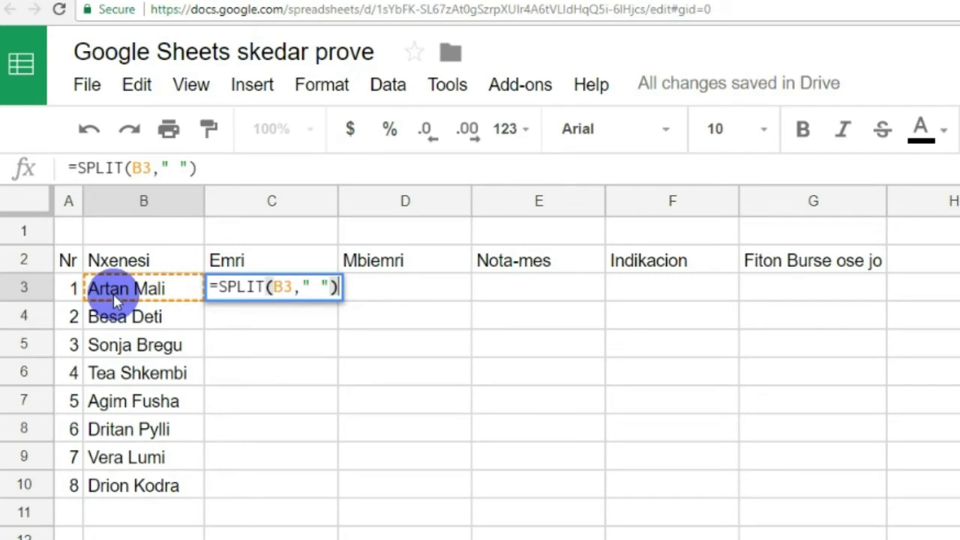
pyautogui.press('Return')
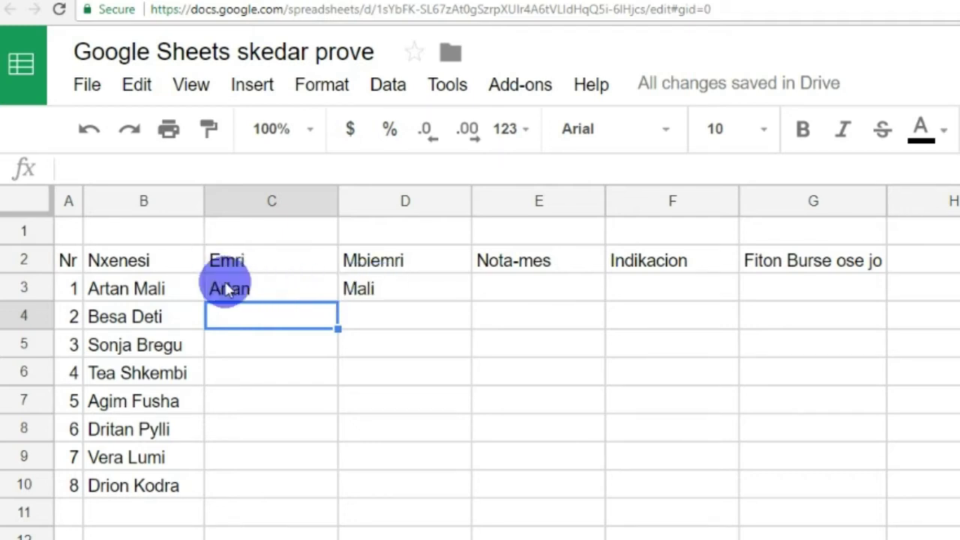
pyautogui.click(273, 294)
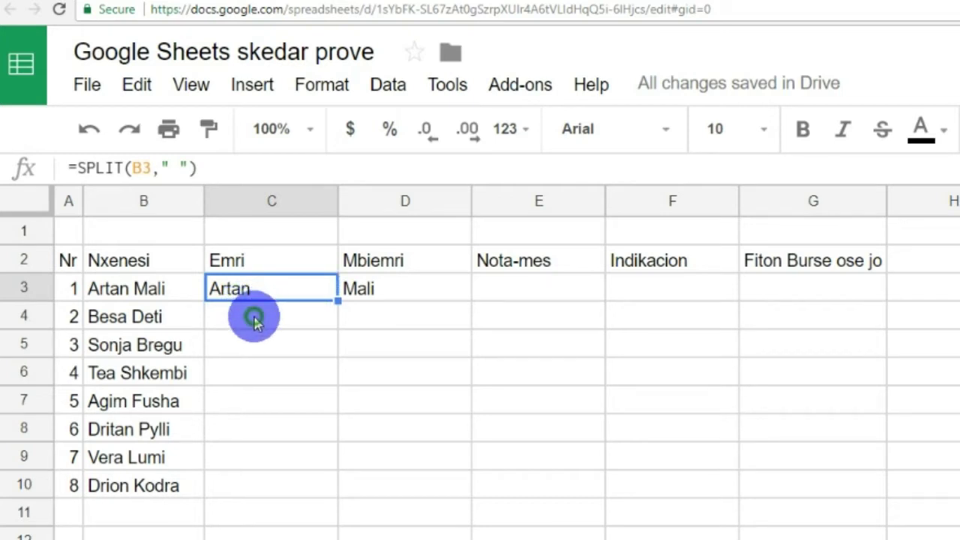
# Copy the SPLIT formula from C3 down to row 10 to split all eight students' names.
pyautogui.click(255, 321)
pyautogui.click(304, 285)
pyautogui.moveTo(338, 300); pyautogui.dragTo(339, 498)
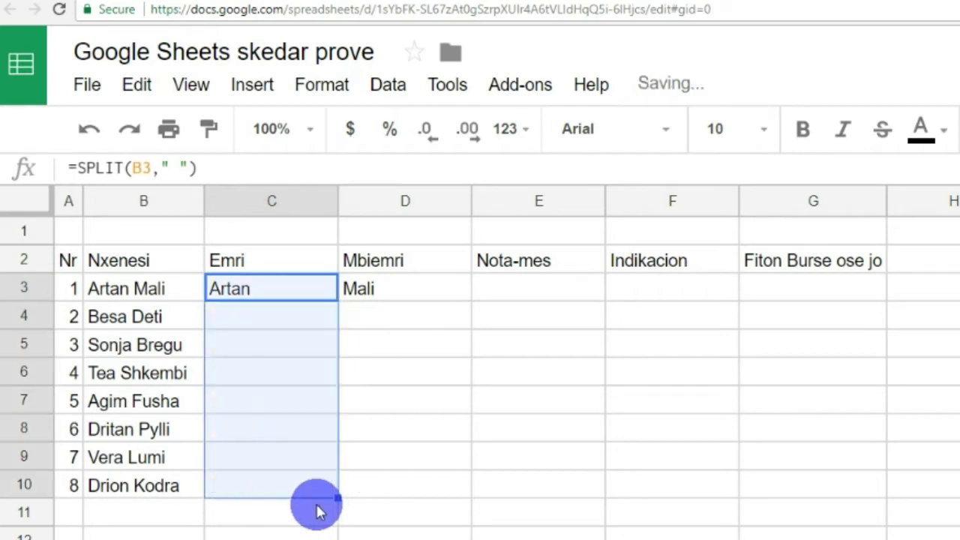
pyautogui.click(427, 291)
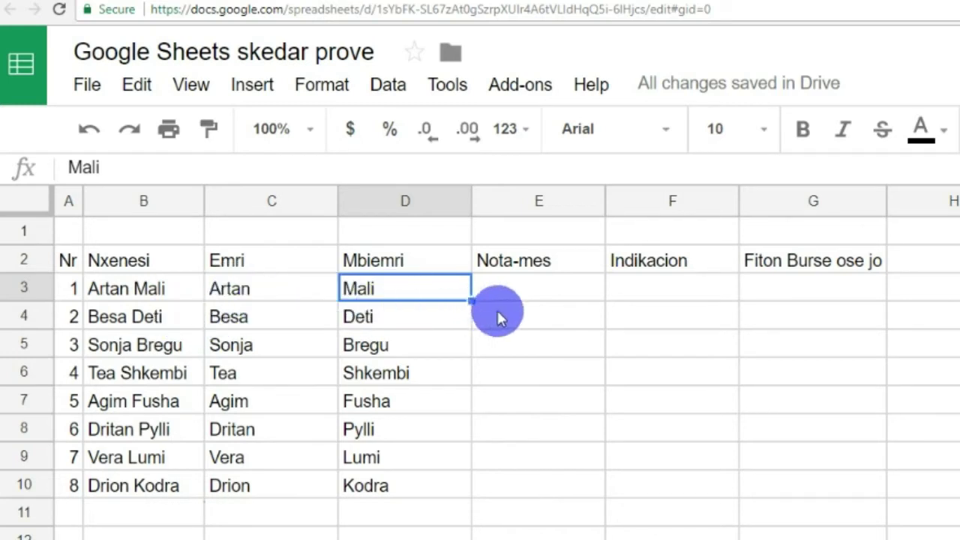
pyautogui.click(521, 289)
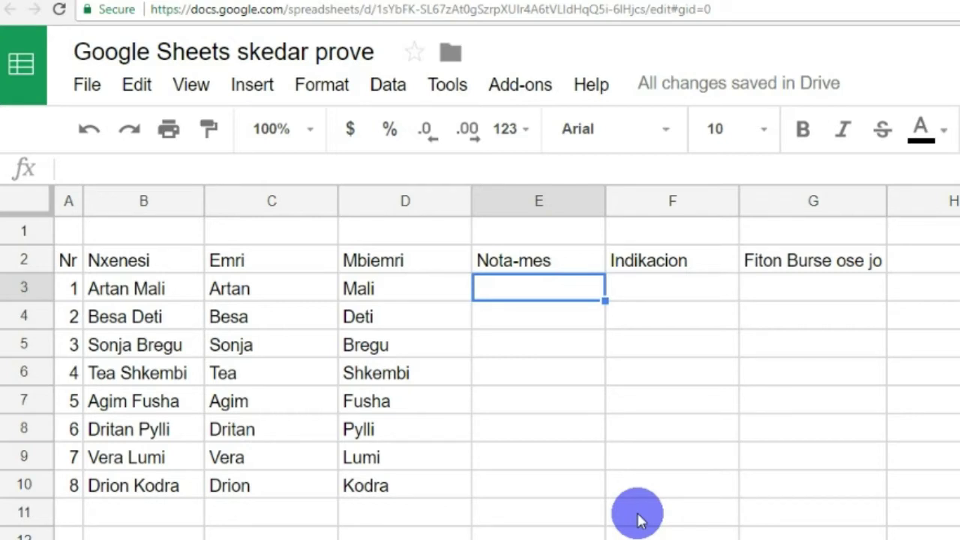
# Enter grades 8, 8.2, 8.4 and 9 into E3:E6.
pyautogui.write('8')
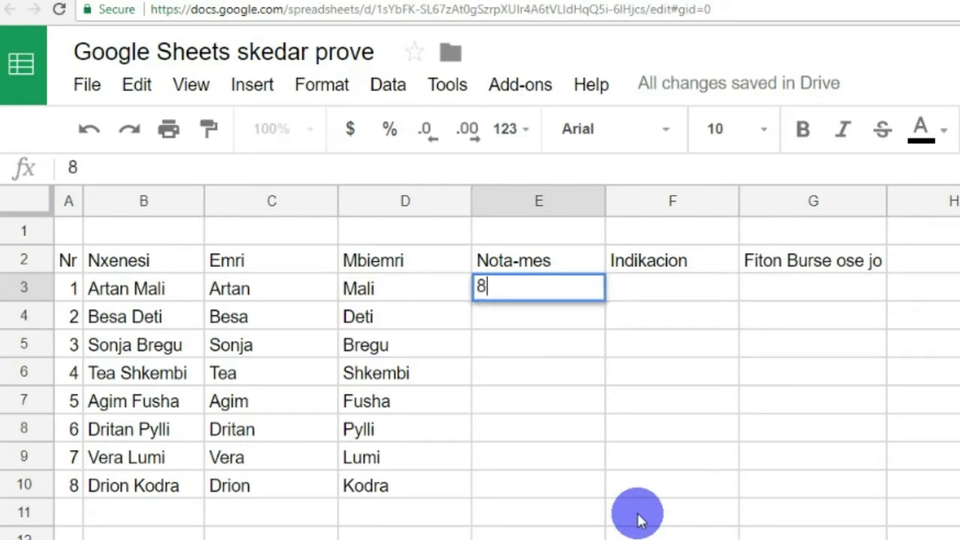
pyautogui.press('Return')
pyautogui.write('8')
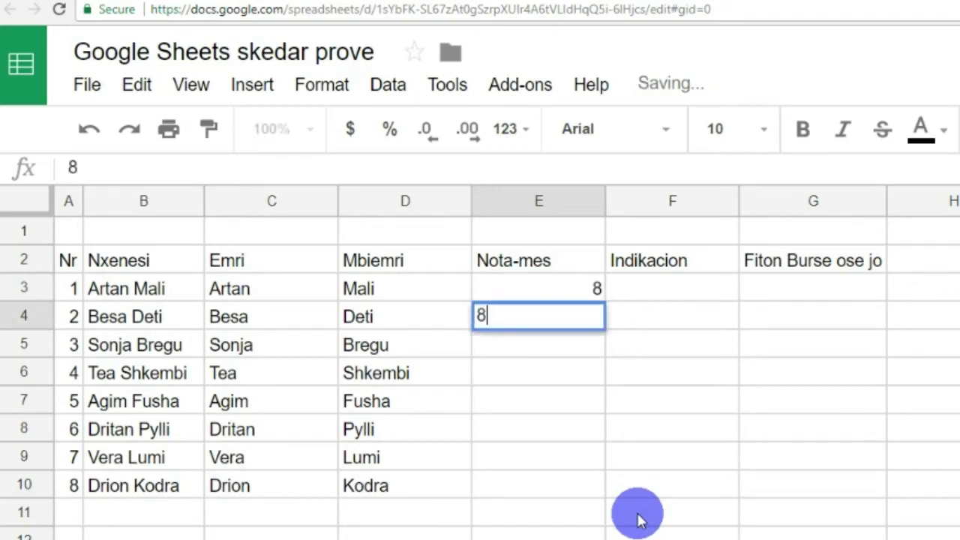
pyautogui.write('.2')
pyautogui.press('Return')
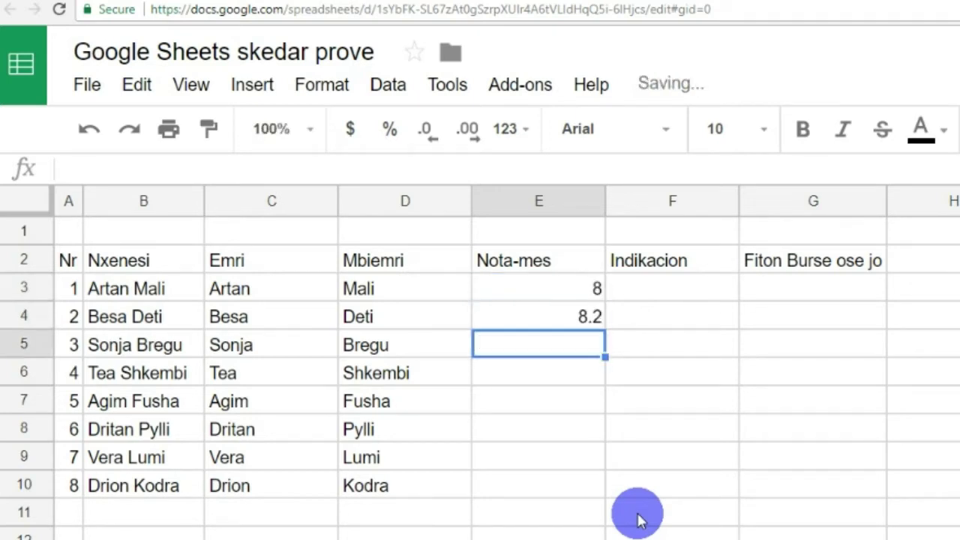
pyautogui.write('8.4')
pyautogui.press('Return')
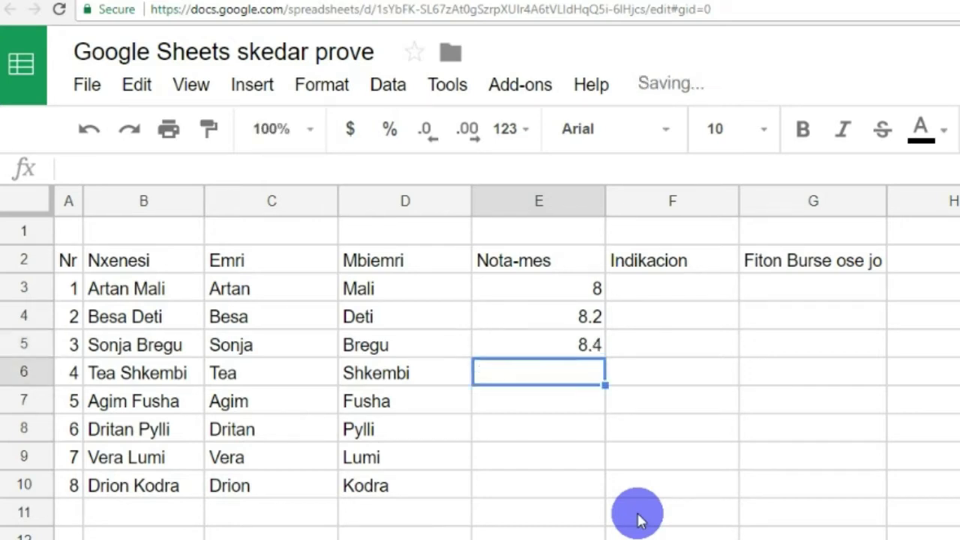
pyautogui.write('9')
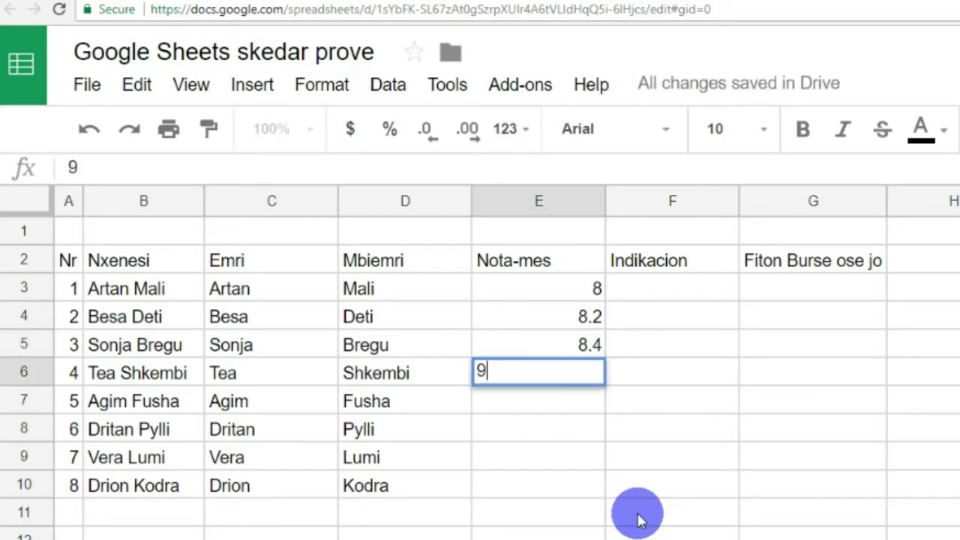
pyautogui.press('Return')
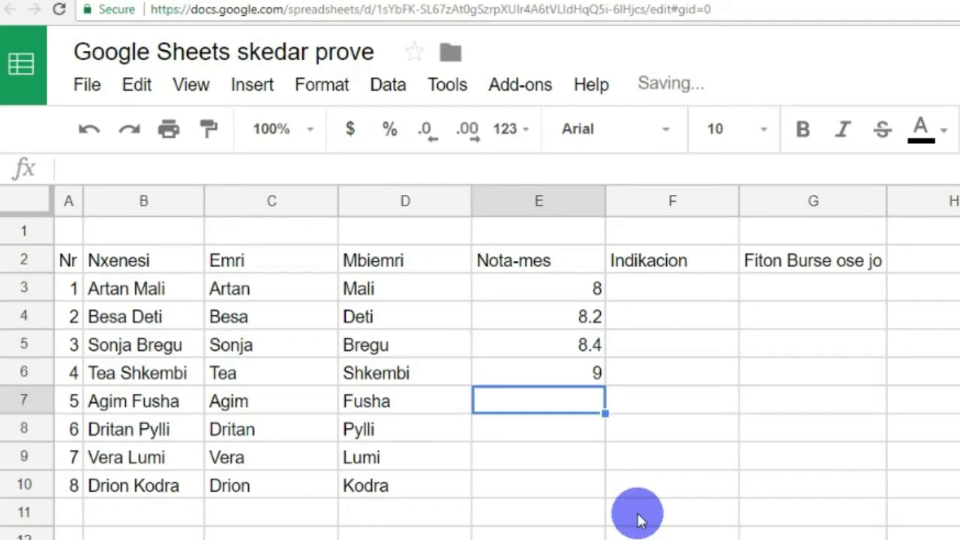
# Enter grades 9.1, 10, 7.4 and 5.7 into E7:E10.
pyautogui.write('9.1')
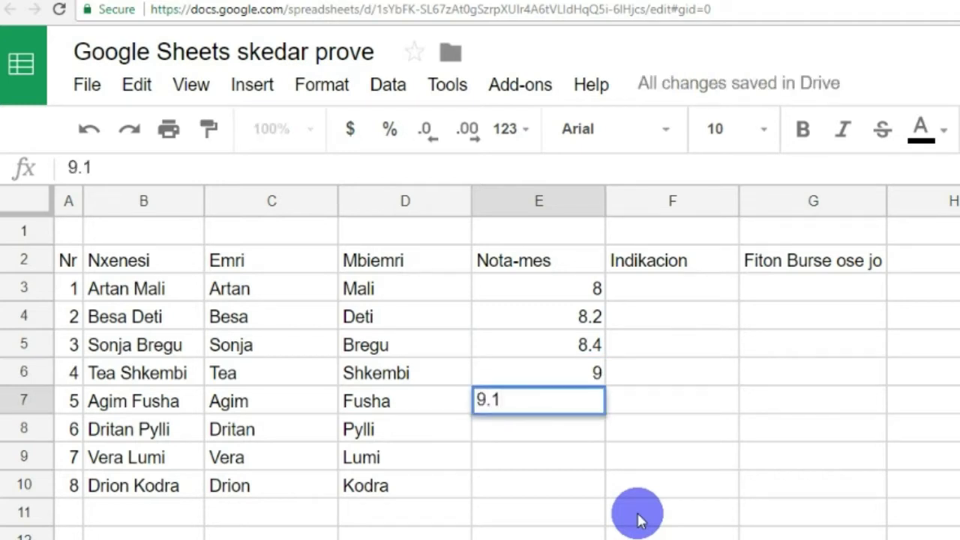
pyautogui.press('Return')
pyautogui.write('10')
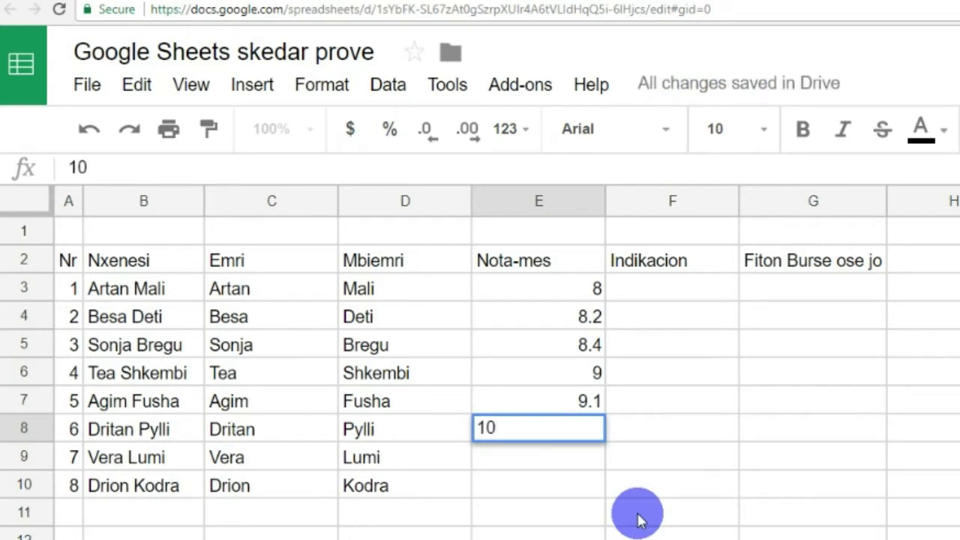
pyautogui.press('Return')
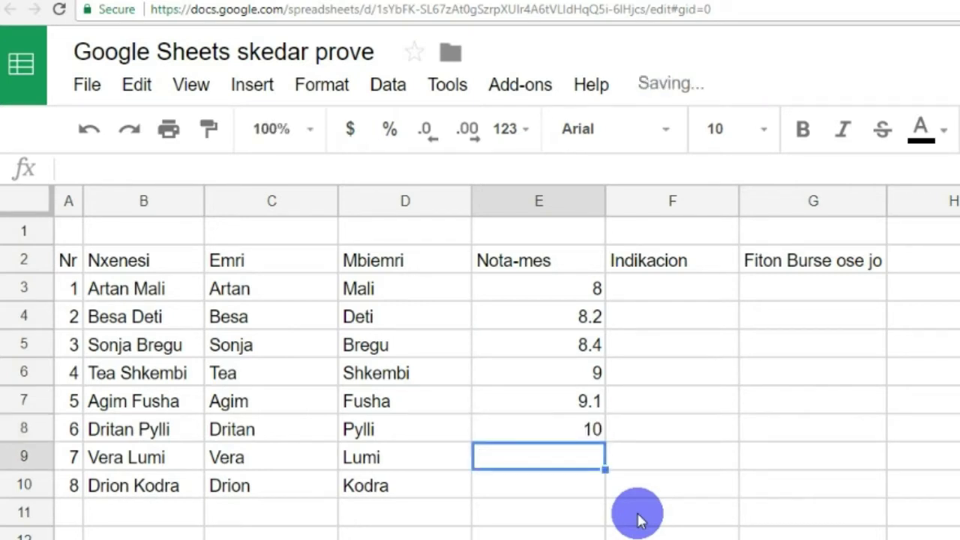
pyautogui.write('7.4')
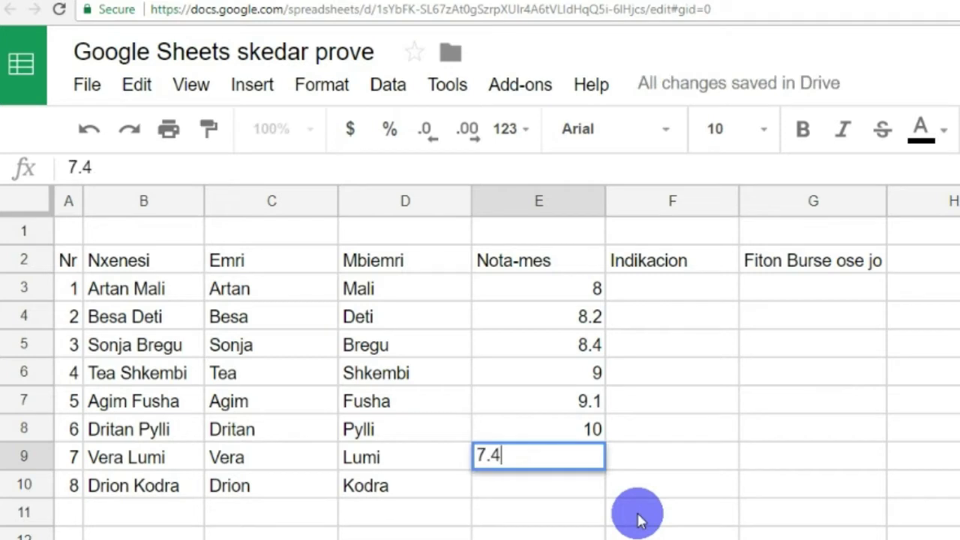
pyautogui.press('Return')
pyautogui.write('4')
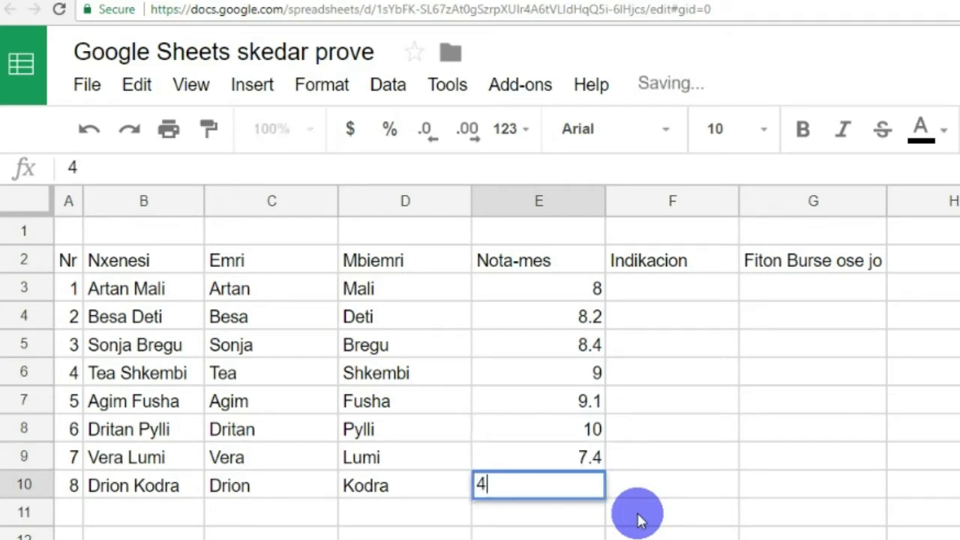
pyautogui.write('.5')
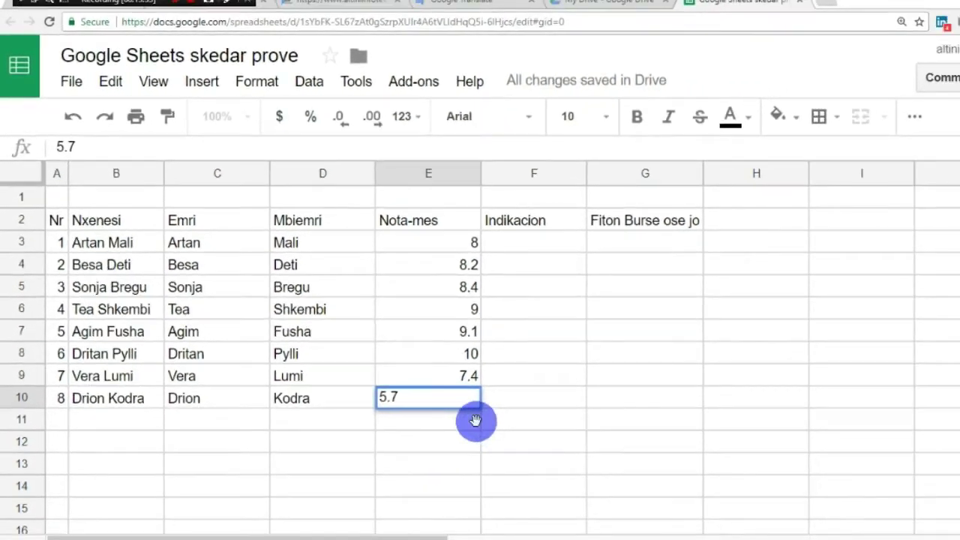
pyautogui.press('Return')
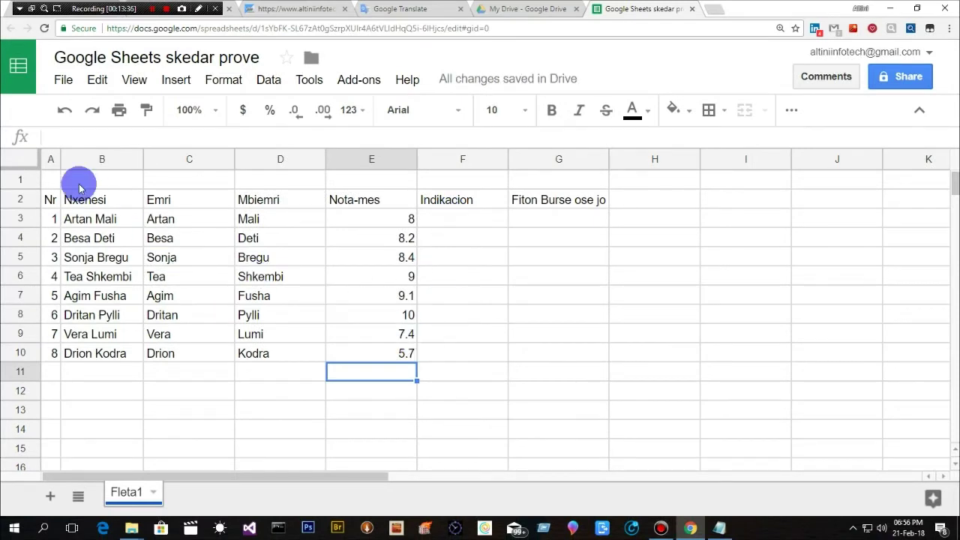
# Make the header row A2:G2 bold with dark text.
pyautogui.moveTo(50, 200); pyautogui.dragTo(609, 206)
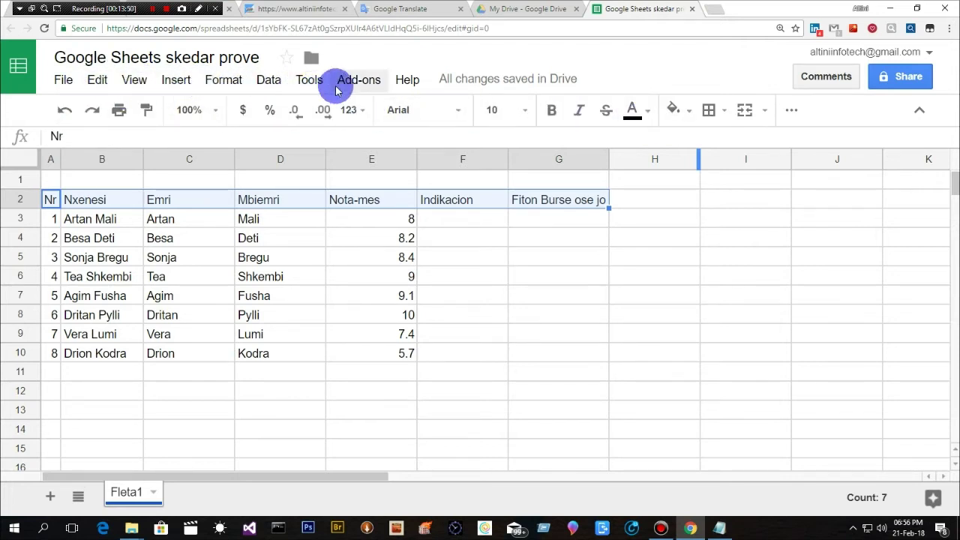
pyautogui.click(552, 111)
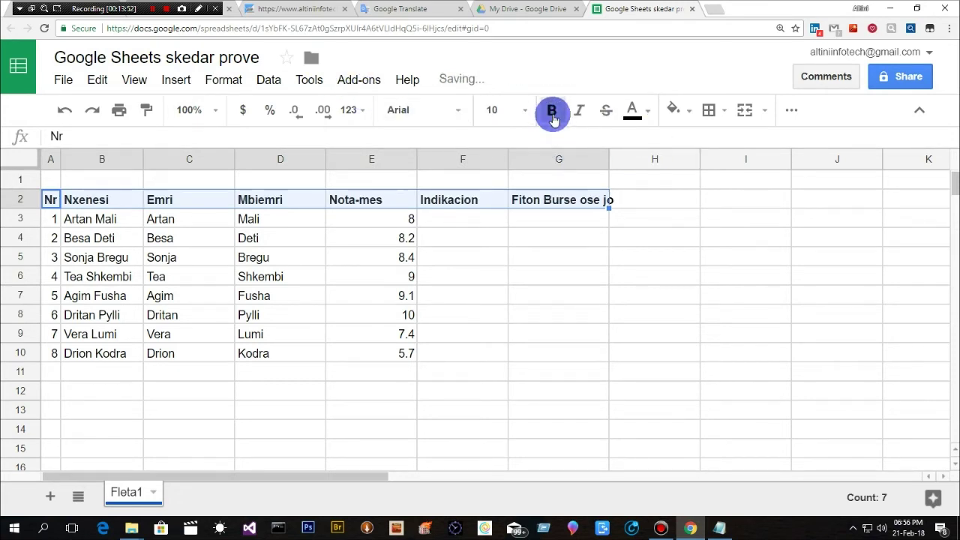
pyautogui.click(639, 111)
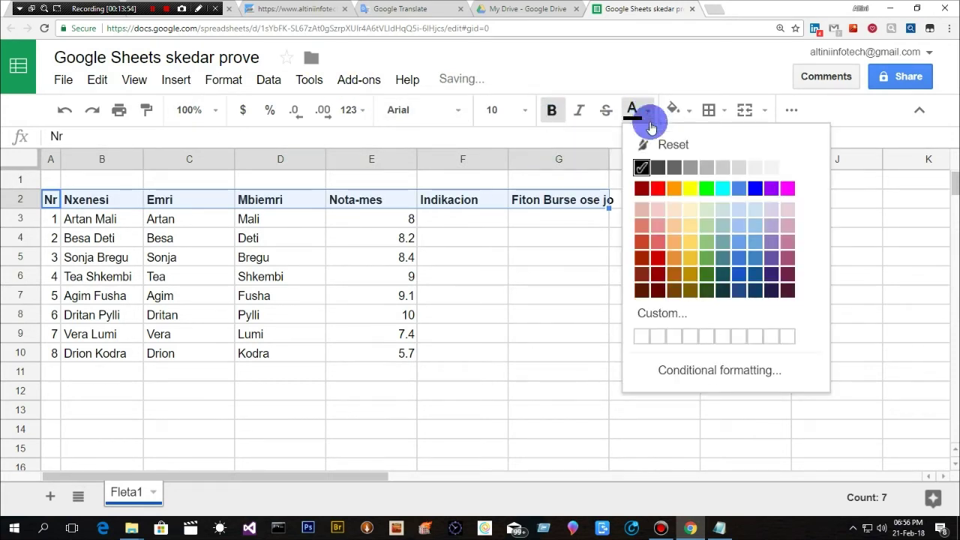
pyautogui.click(714, 294)
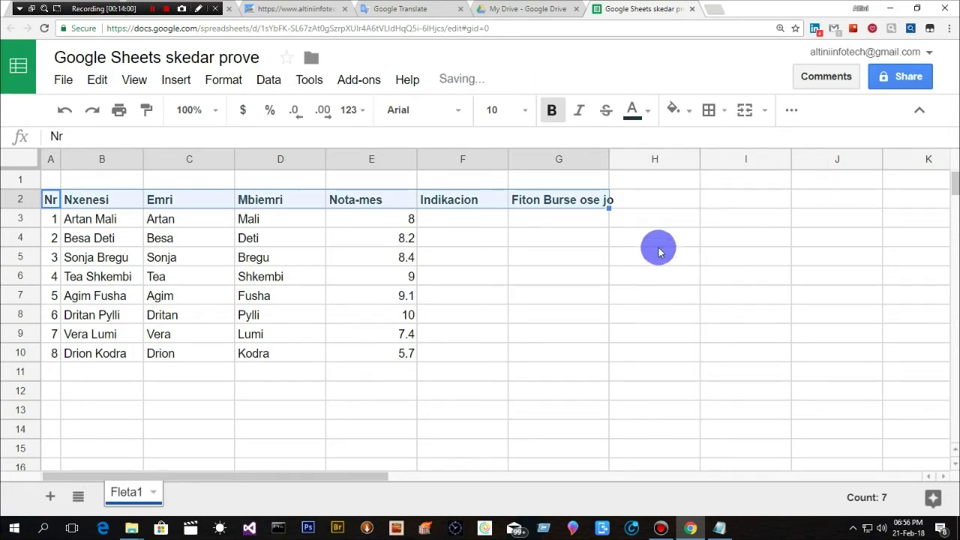
# Widen column G and fill the header row light green.
pyautogui.moveTo(608, 158); pyautogui.dragTo(621, 158)
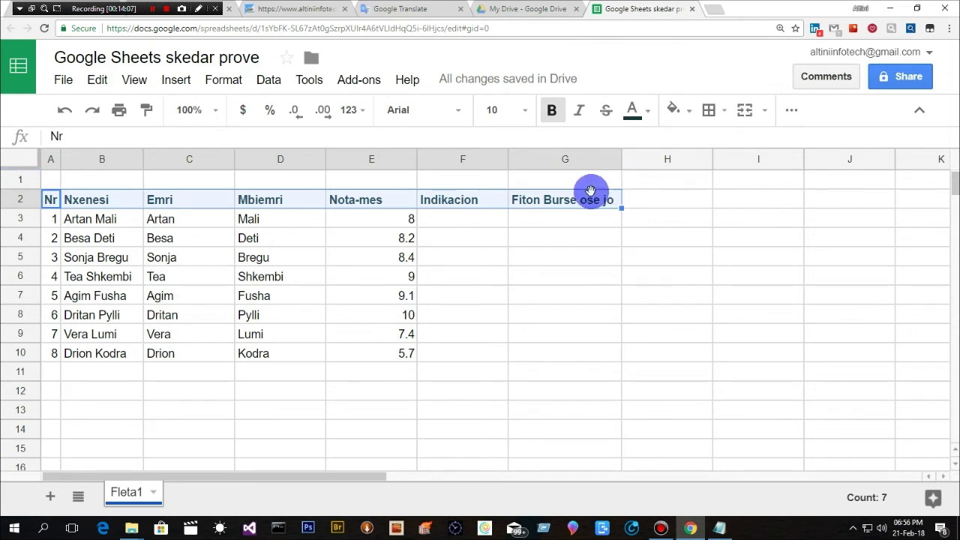
pyautogui.click(686, 111)
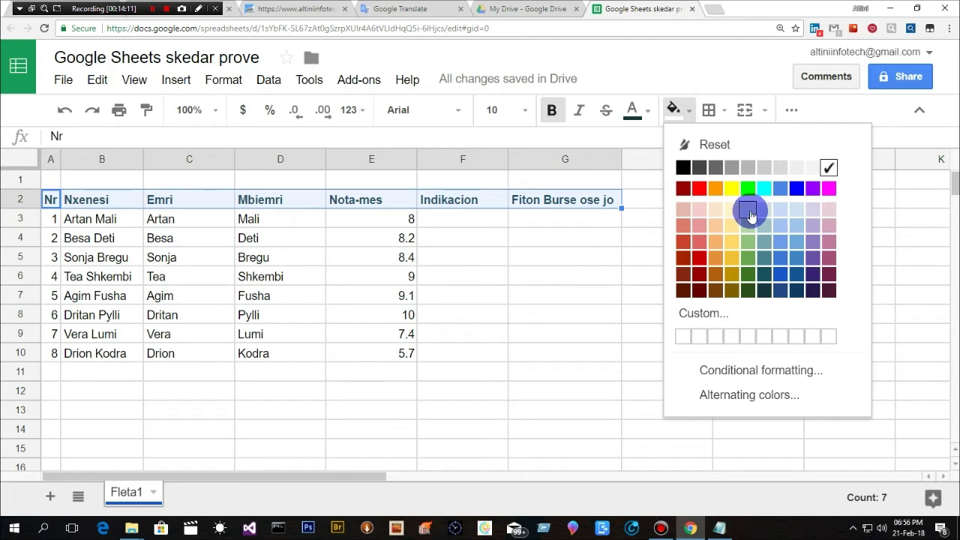
pyautogui.click(748, 211)
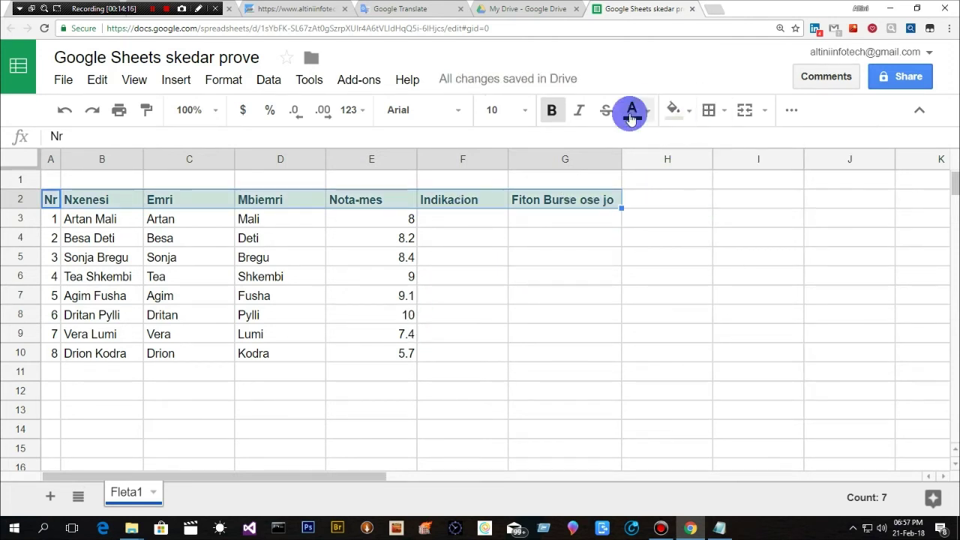
pyautogui.click(523, 118)
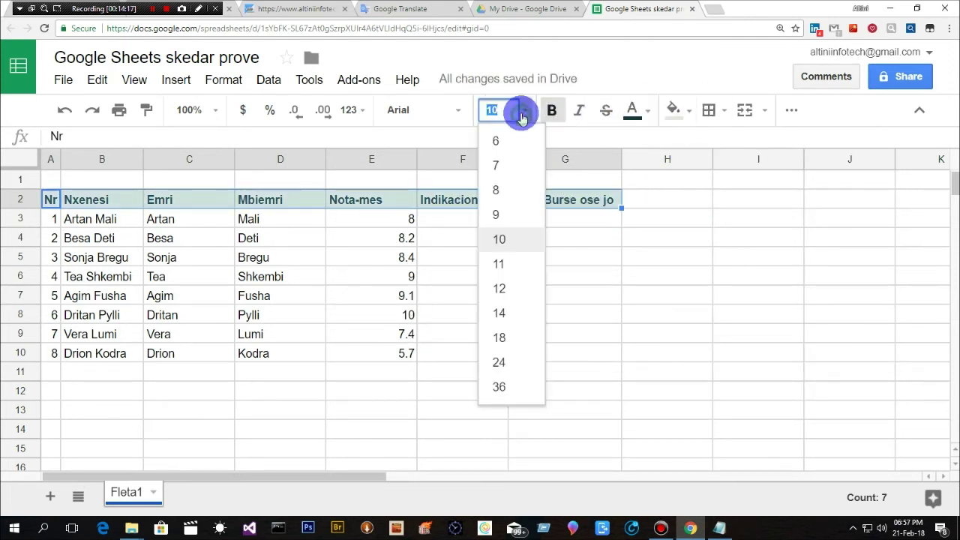
# Set the header row to font size 12 in the Lobster font.
pyautogui.click(498, 288)
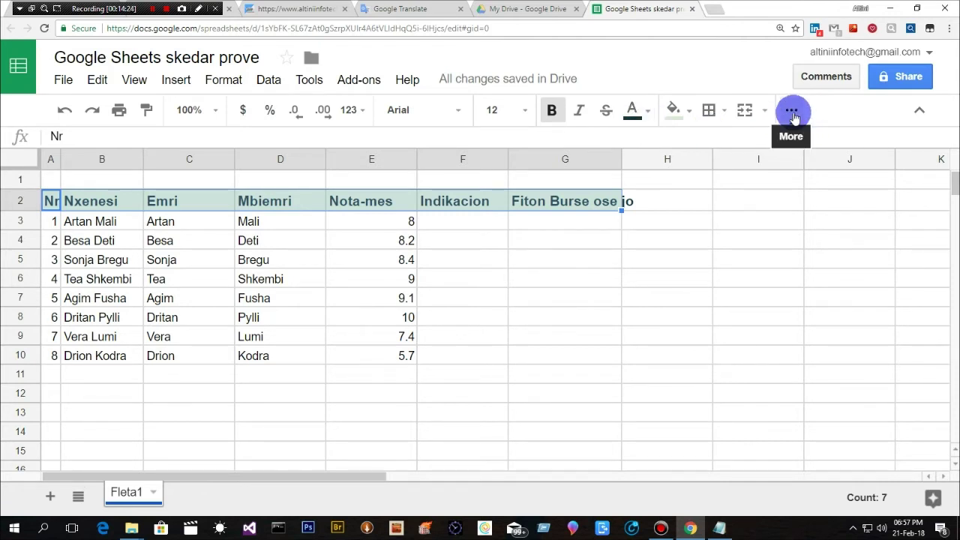
pyautogui.click(456, 114)
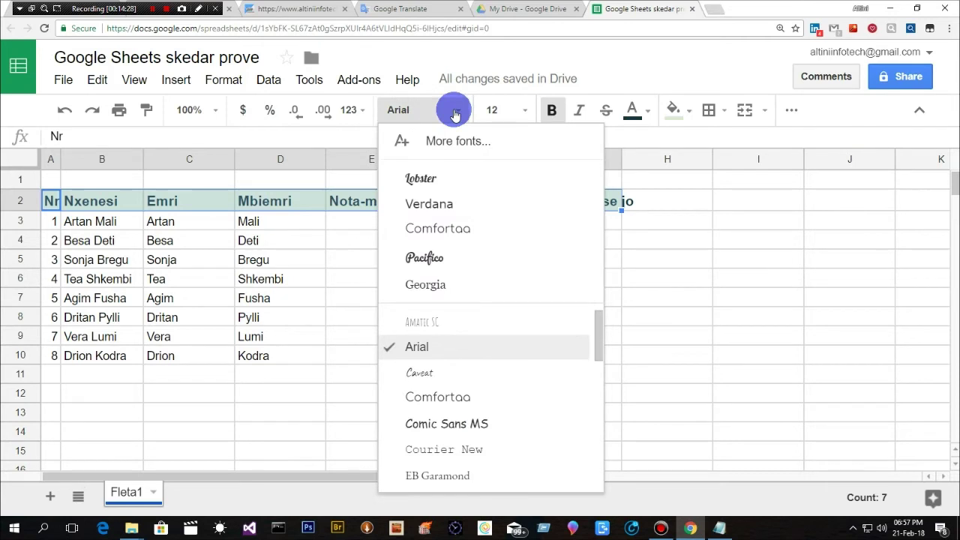
pyautogui.moveTo(602, 337)
pyautogui.mouseDown()
pyautogui.moveTo(606, 465)
pyautogui.moveTo(587, 327)
pyautogui.moveTo(578, 408)
pyautogui.moveTo(587, 380)
pyautogui.mouseUp()
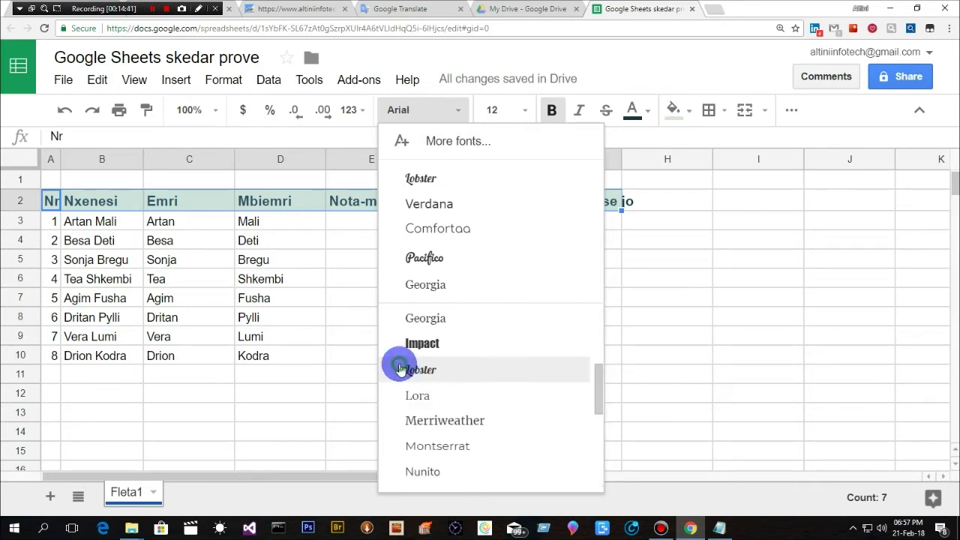
pyautogui.click(420, 370)
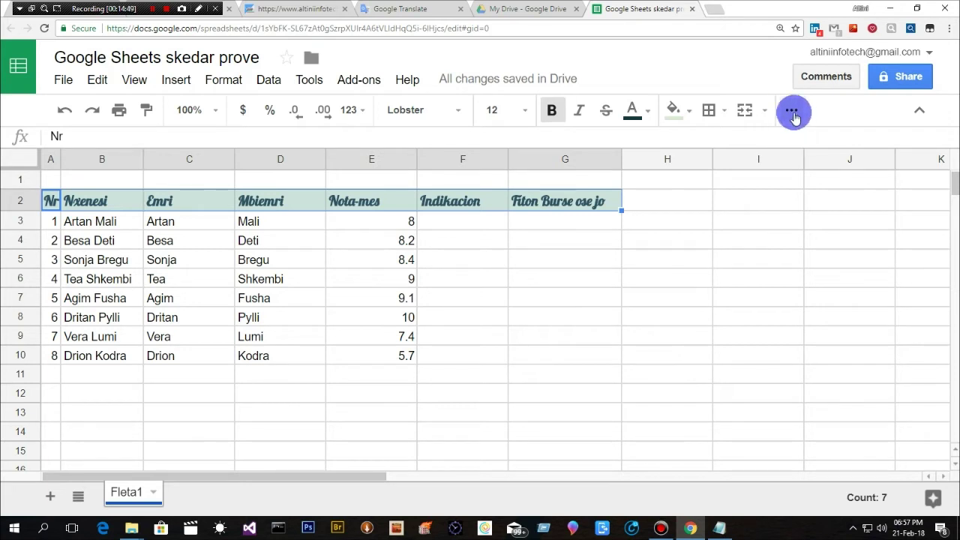
pyautogui.click(792, 113)
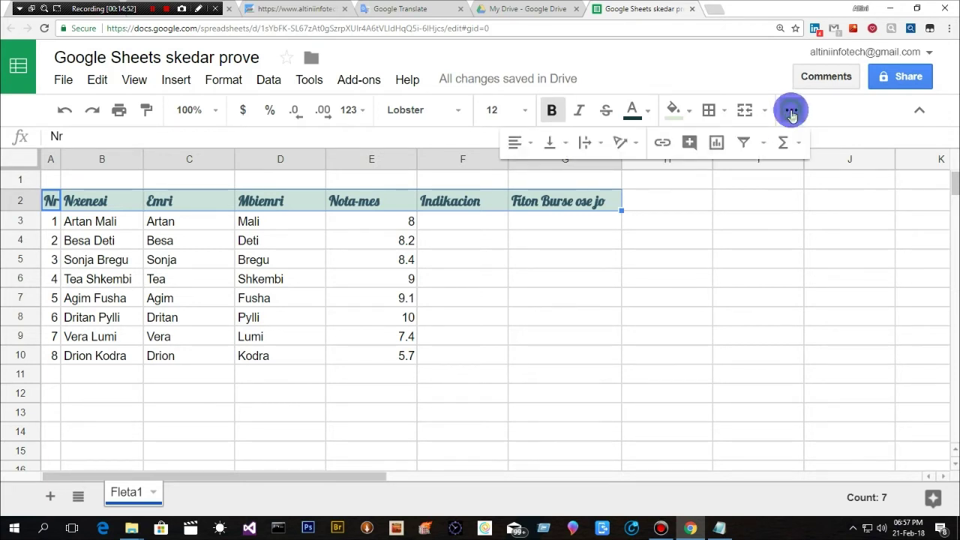
# Center the header labels and switch them to the Pacifico font.
pyautogui.click(530, 148)
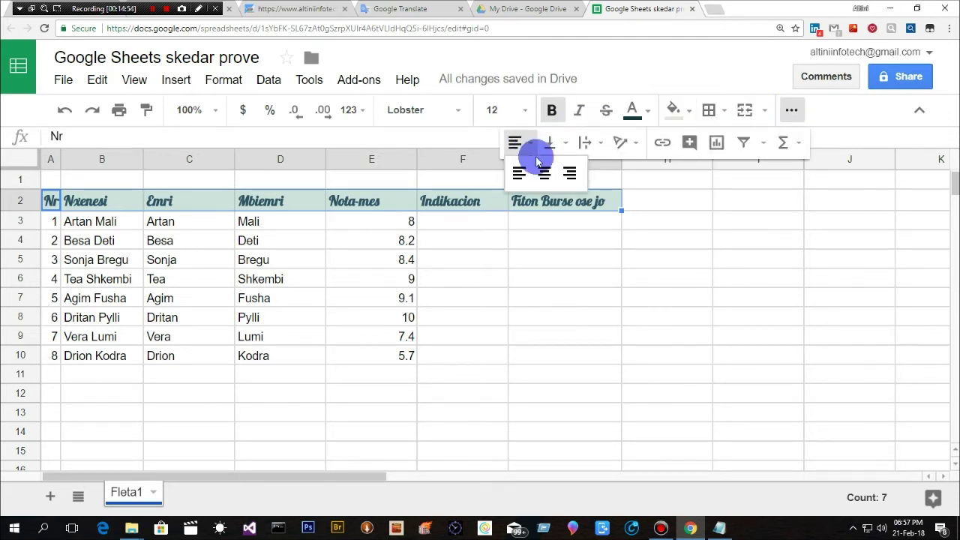
pyautogui.click(544, 171)
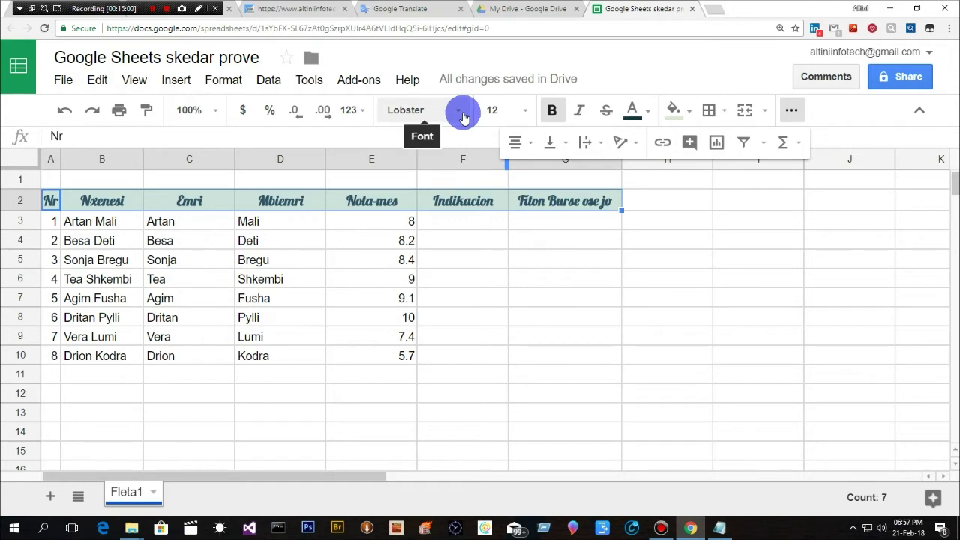
pyautogui.click(462, 113)
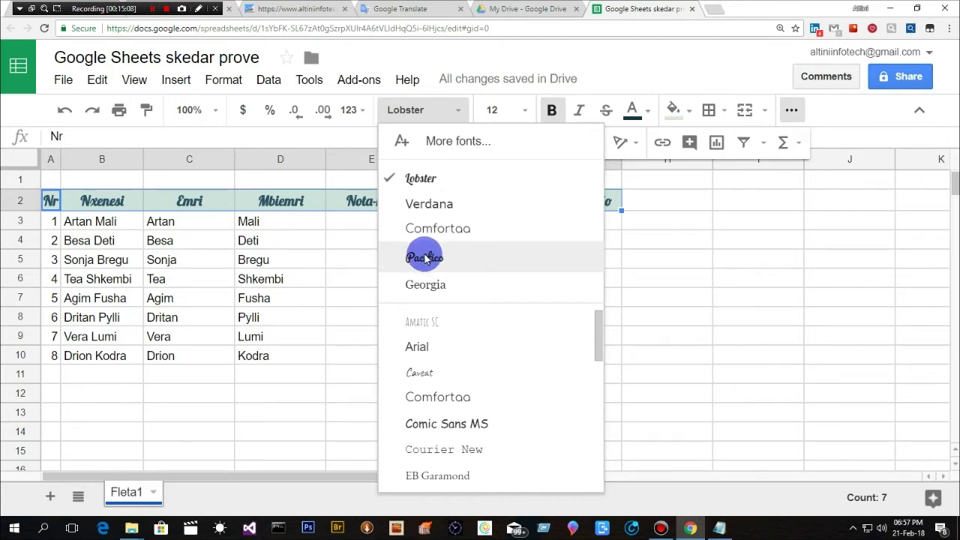
pyautogui.click(425, 258)
# Set cell F5 to the Verdana font.
pyautogui.click(421, 260)
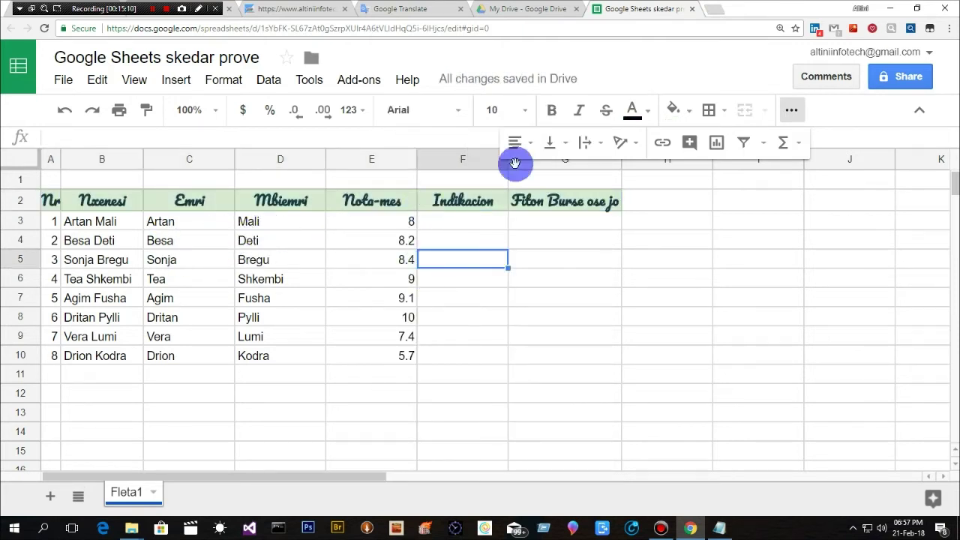
pyautogui.click(459, 113)
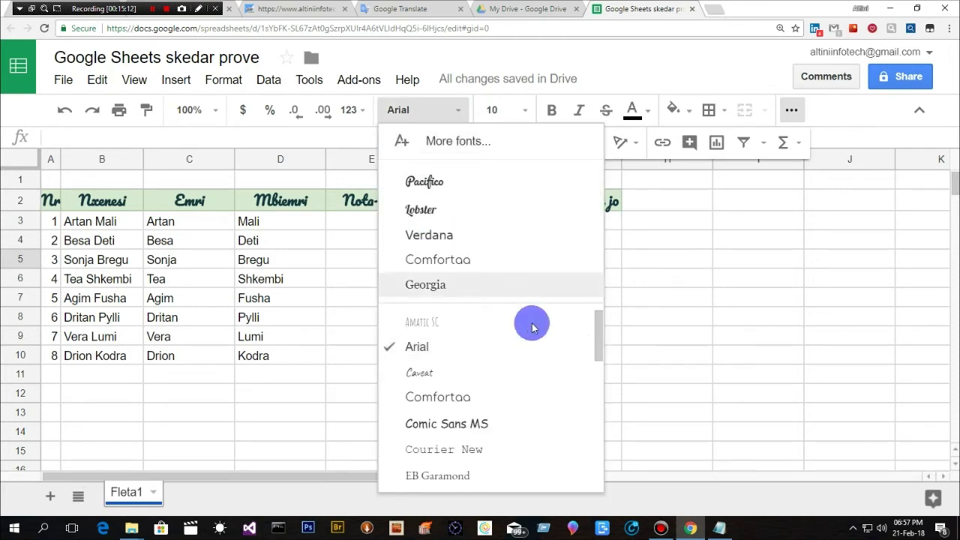
pyautogui.moveTo(600, 332)
pyautogui.mouseDown()
pyautogui.moveTo(618, 472)
pyautogui.moveTo(609, 307)
pyautogui.mouseUp()
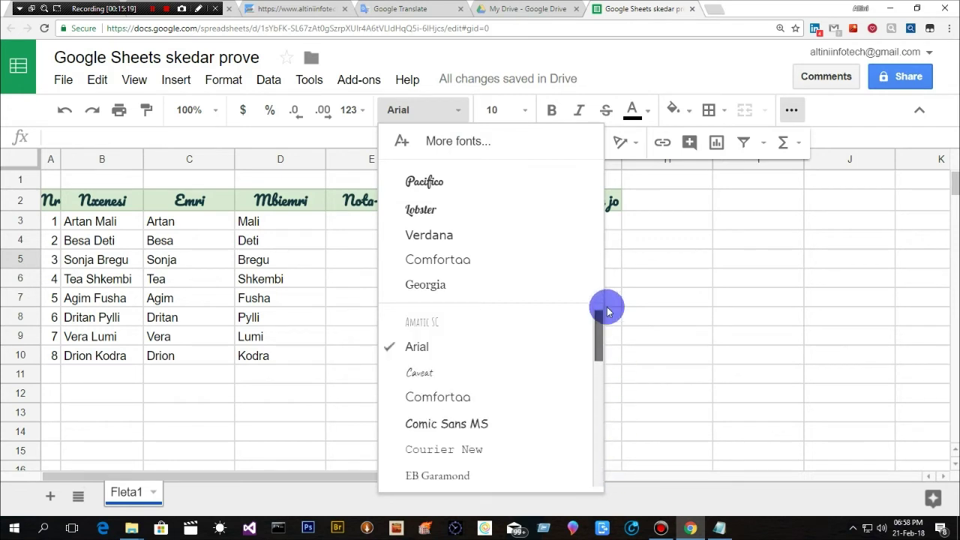
pyautogui.click(443, 237)
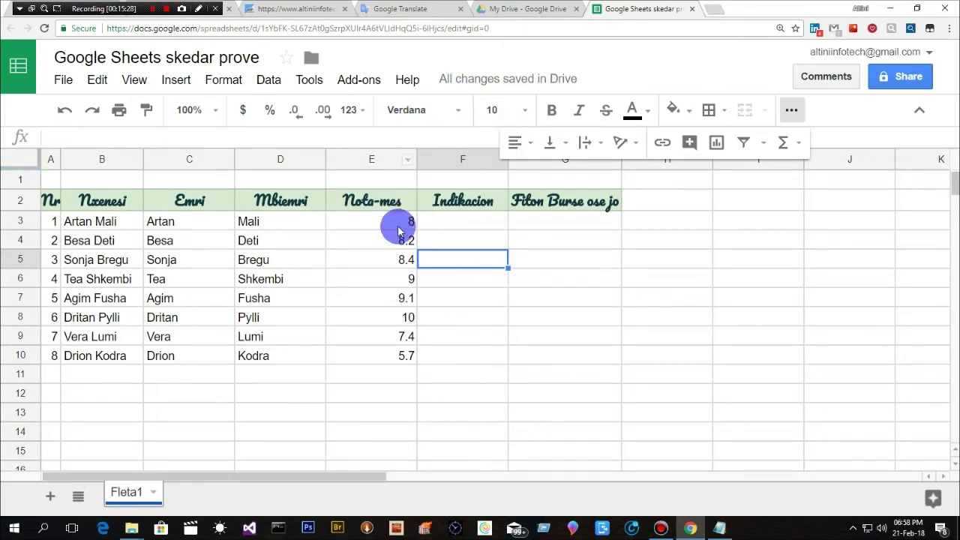
# Reselect the whole header row A2:G2.
pyautogui.click(50, 199)
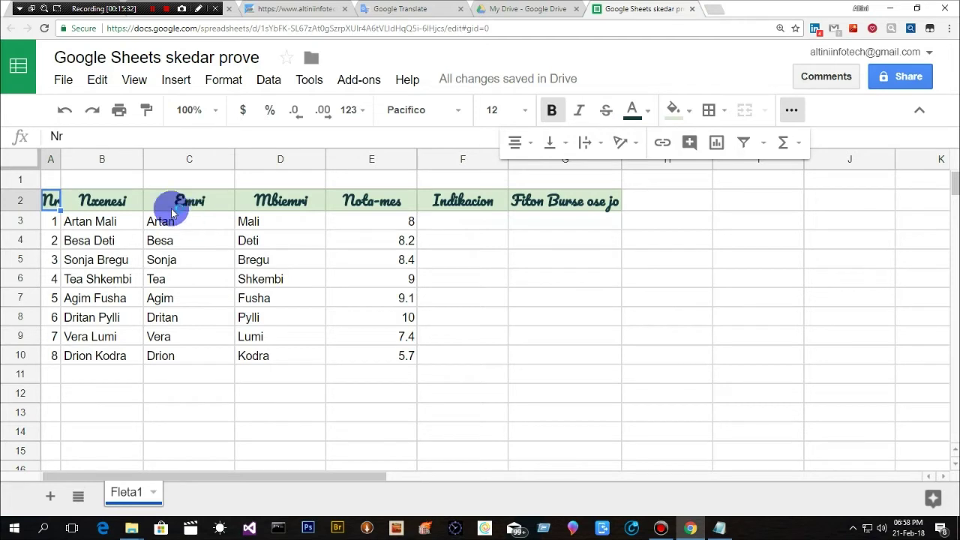
pyautogui.click(79, 202)
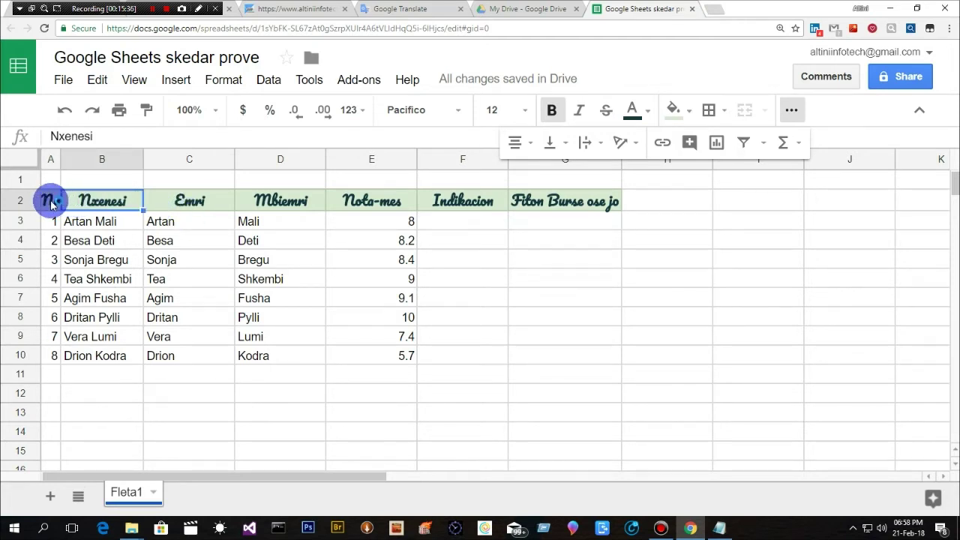
pyautogui.moveTo(53, 203); pyautogui.dragTo(606, 199)
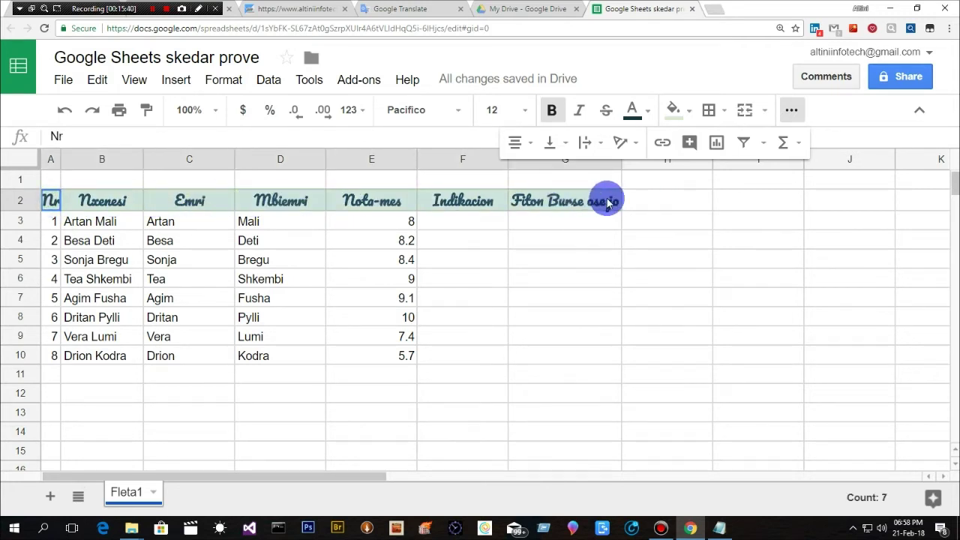
pyautogui.click(460, 113)
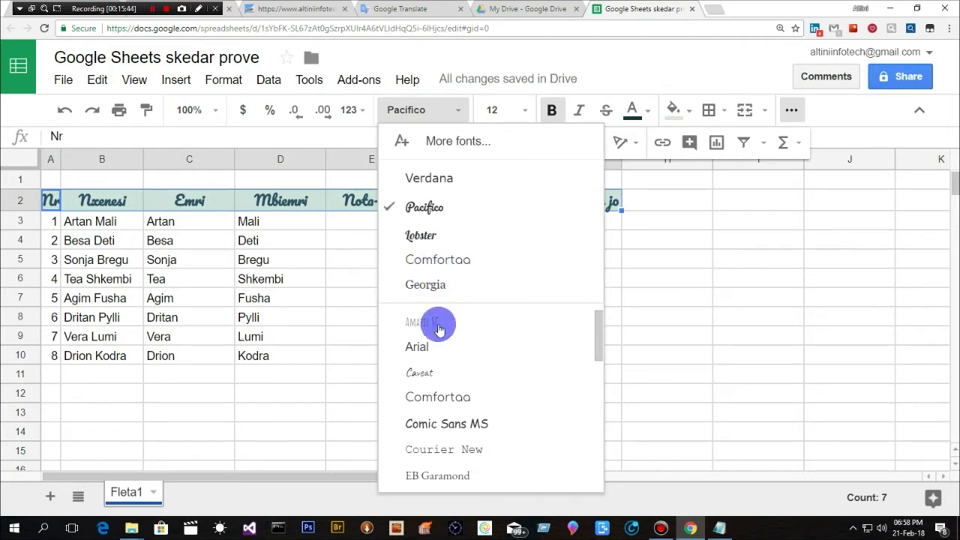
pyautogui.moveTo(599, 345)
pyautogui.mouseDown()
pyautogui.moveTo(599, 367)
pyautogui.moveTo(612, 319)
pyautogui.mouseUp()
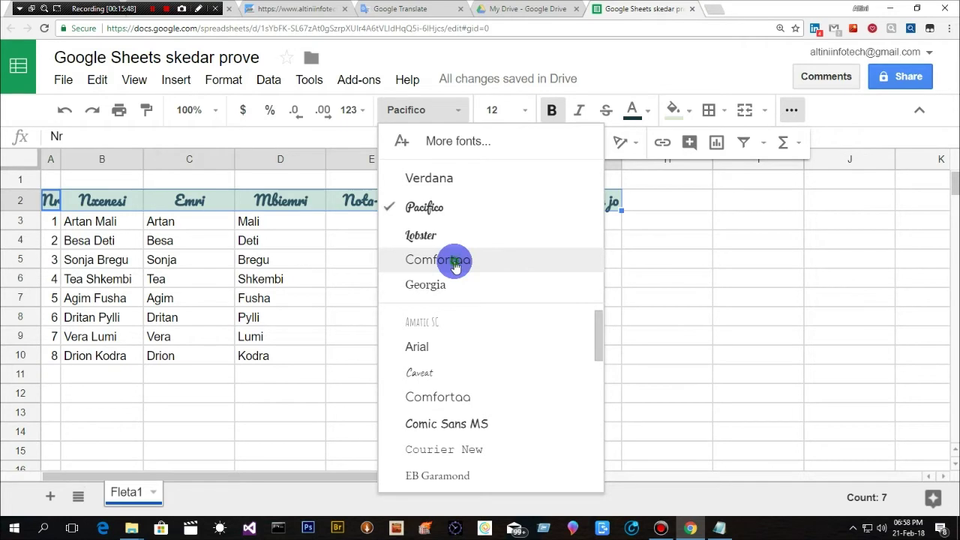
pyautogui.click(432, 261)
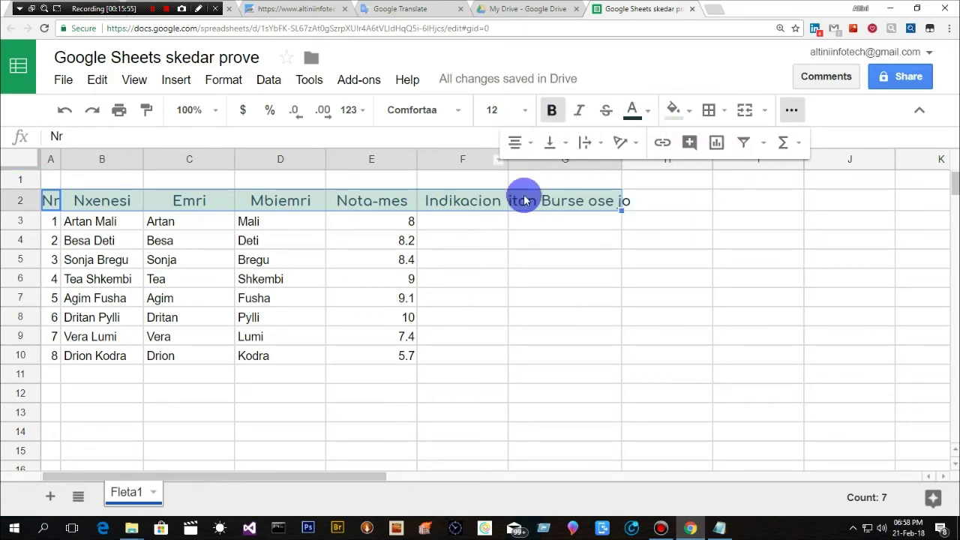
pyautogui.click(458, 112)
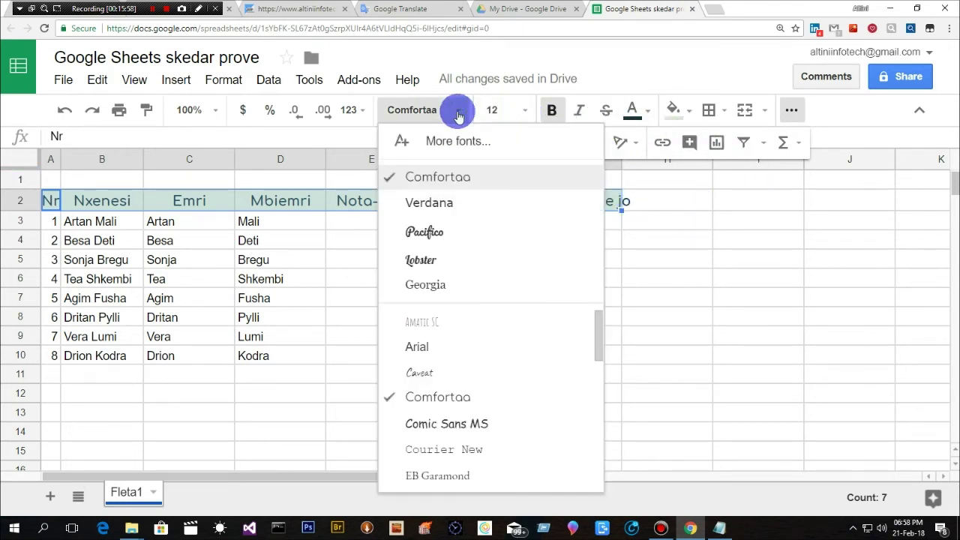
pyautogui.moveTo(598, 353); pyautogui.dragTo(624, 457)
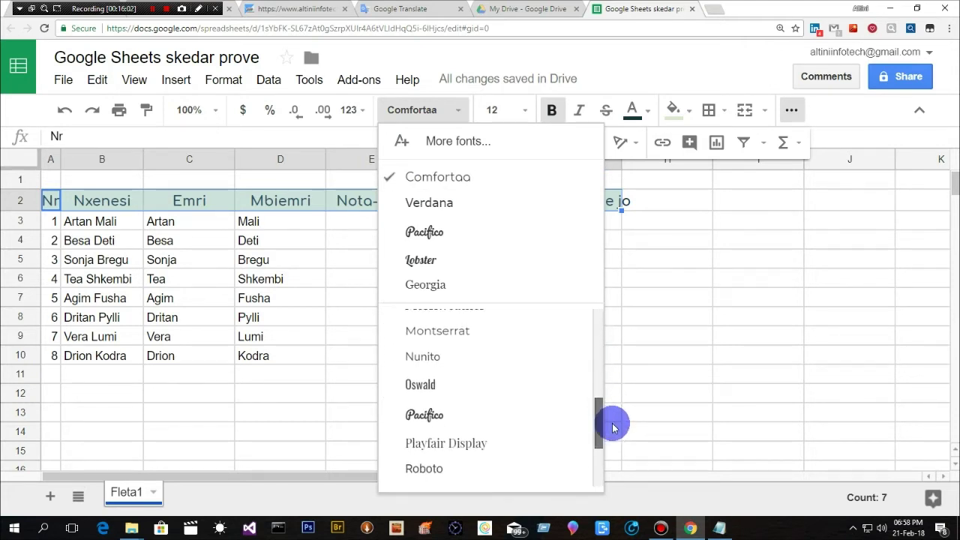
pyautogui.click(553, 176)
pyautogui.click(458, 112)
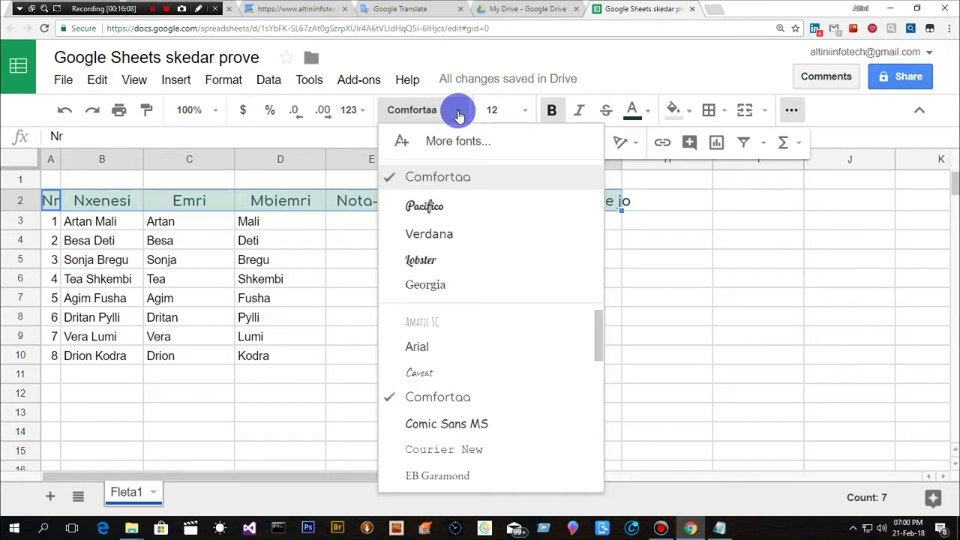
pyautogui.click(439, 214)
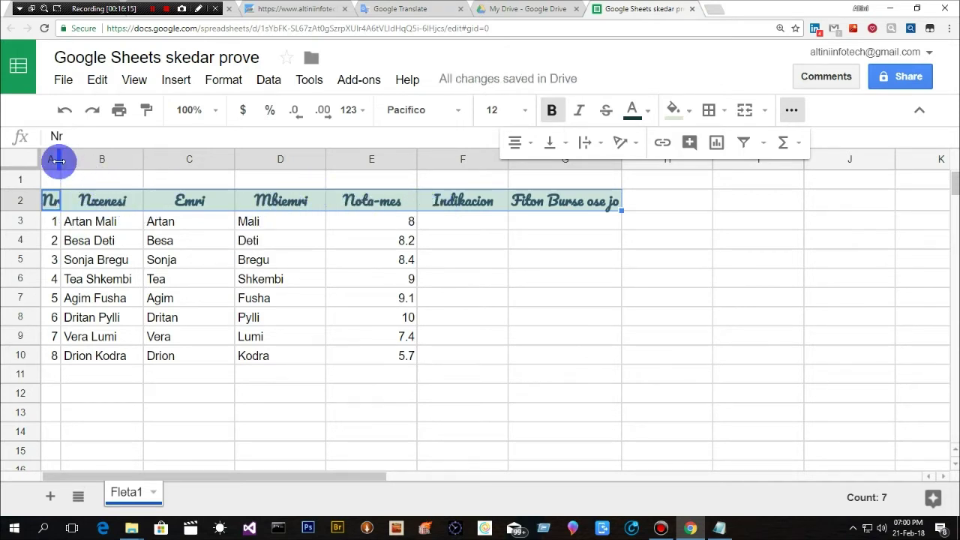
# Resize columns A through E to snugly fit names and grades.
pyautogui.moveTo(60, 159); pyautogui.dragTo(68, 159)
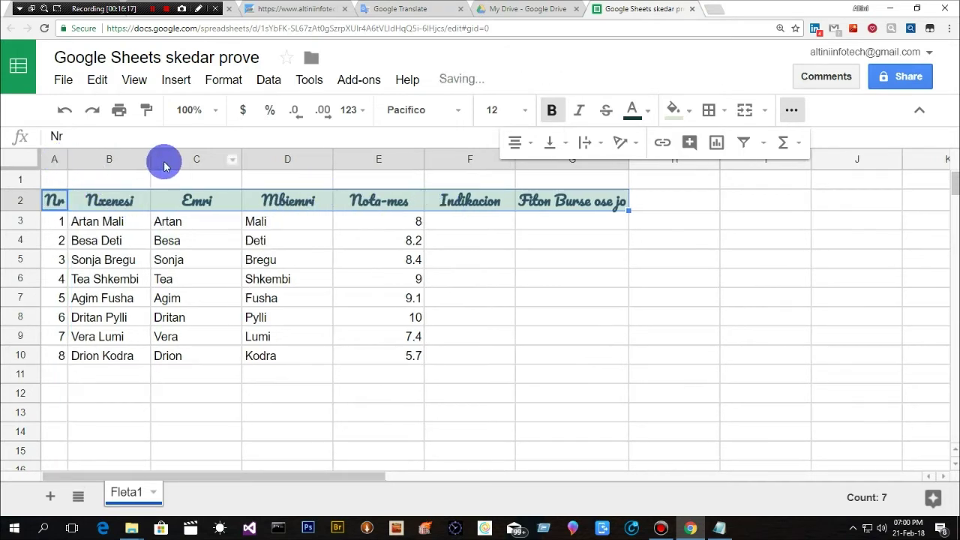
pyautogui.moveTo(150, 159); pyautogui.dragTo(152, 159)
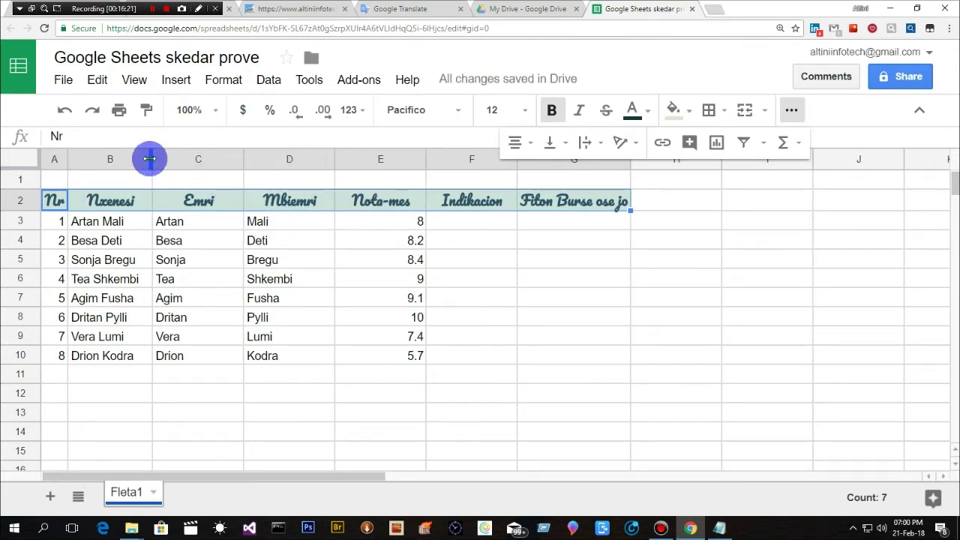
pyautogui.moveTo(149, 159); pyautogui.dragTo(143, 159)
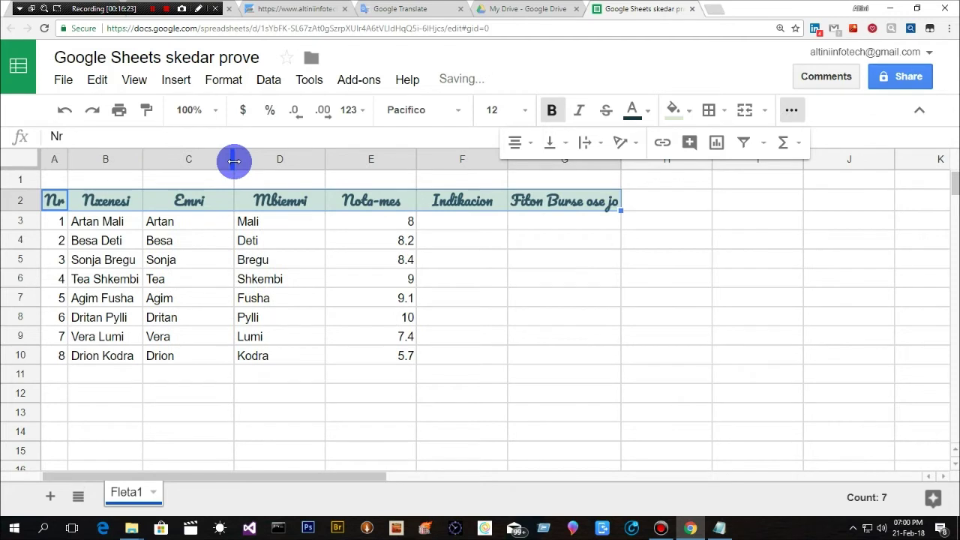
pyautogui.moveTo(234, 161); pyautogui.dragTo(182, 160)
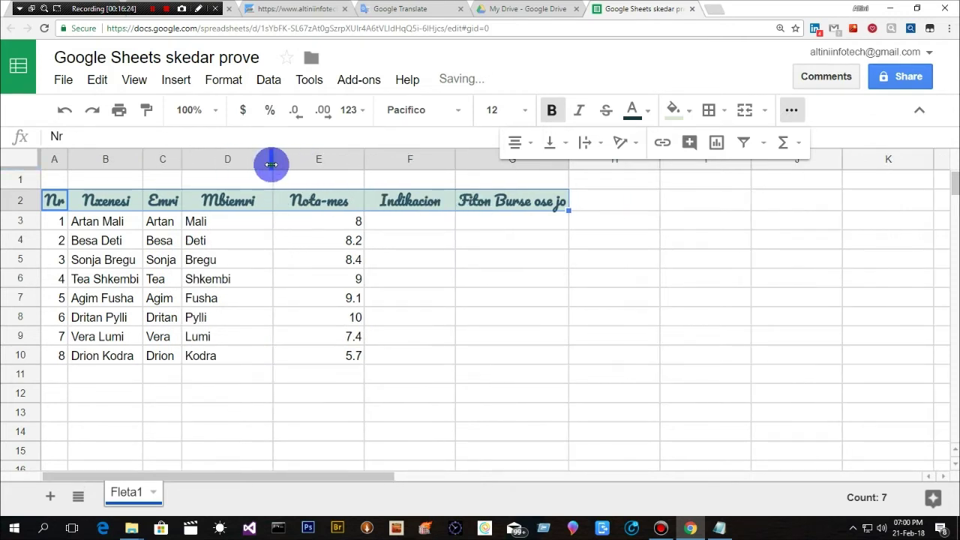
pyautogui.moveTo(272, 163); pyautogui.dragTo(242, 163)
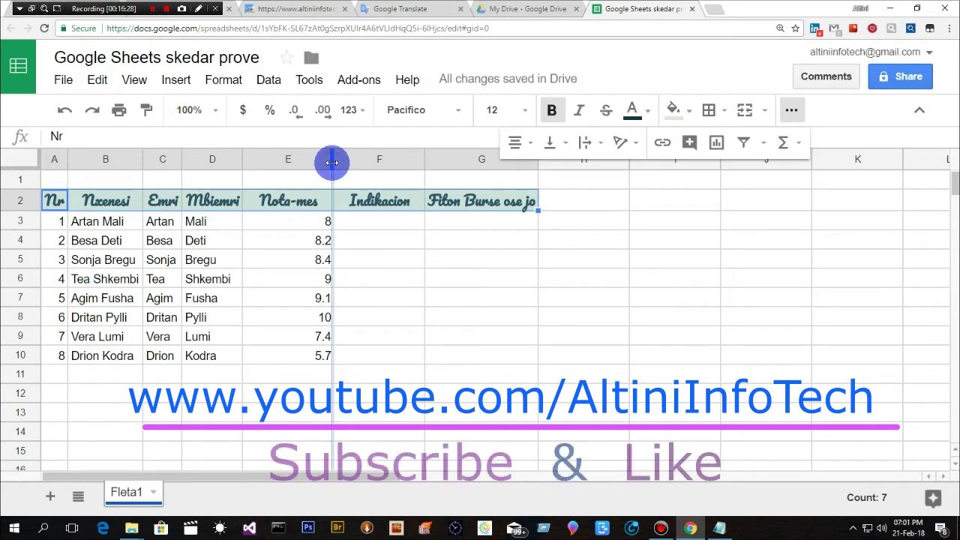
pyautogui.moveTo(332, 162); pyautogui.dragTo(308, 162)
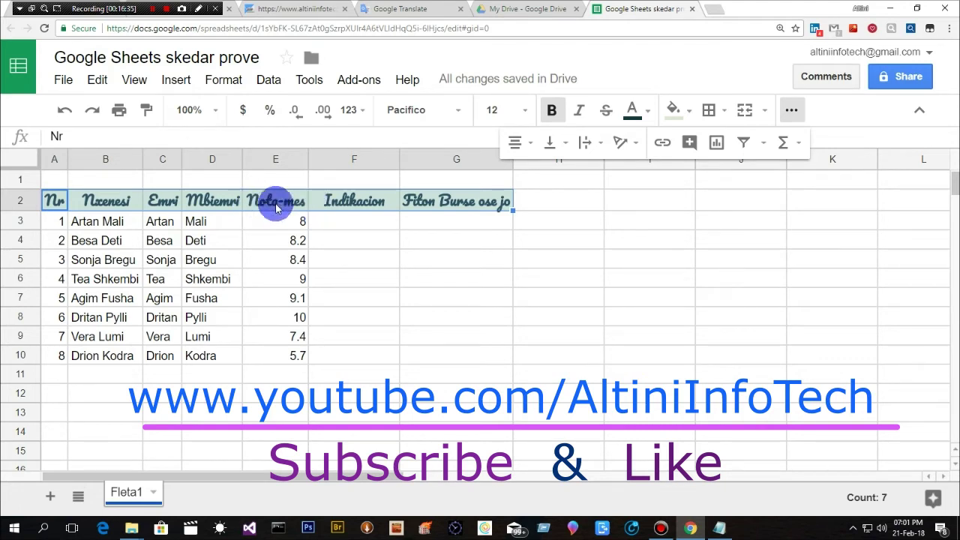
pyautogui.moveTo(378, 159)
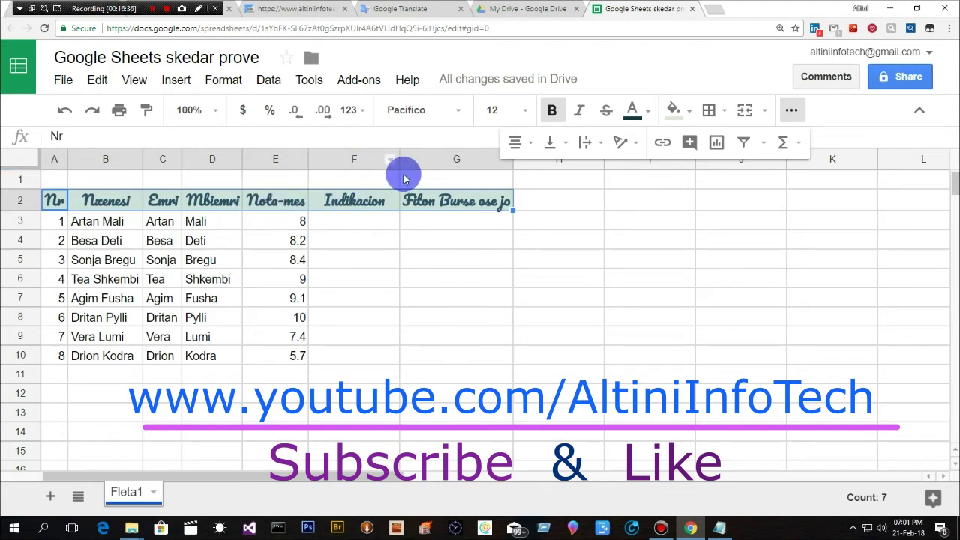
# Auto-fit columns F and G to their header text.
pyautogui.doubleClick(397, 160)
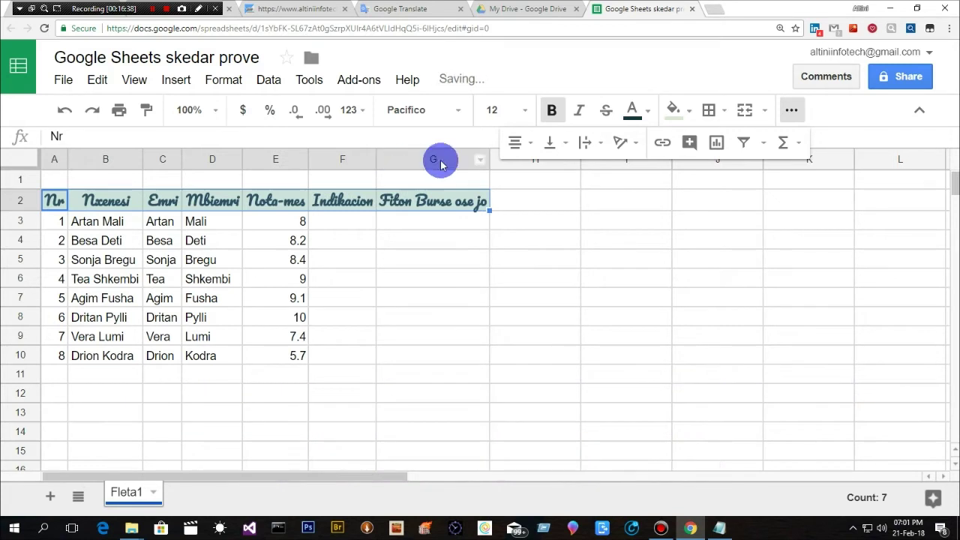
pyautogui.doubleClick(489, 160)
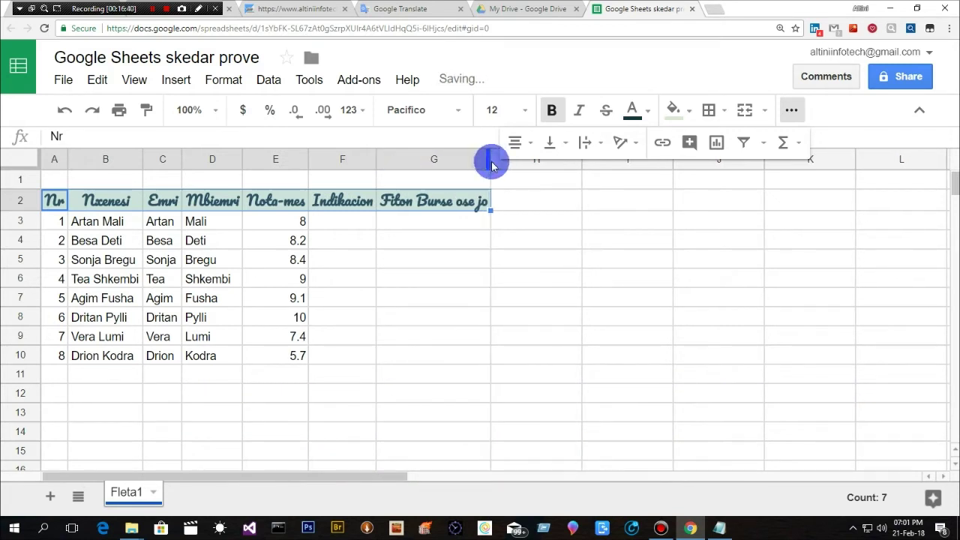
pyautogui.click(796, 113)
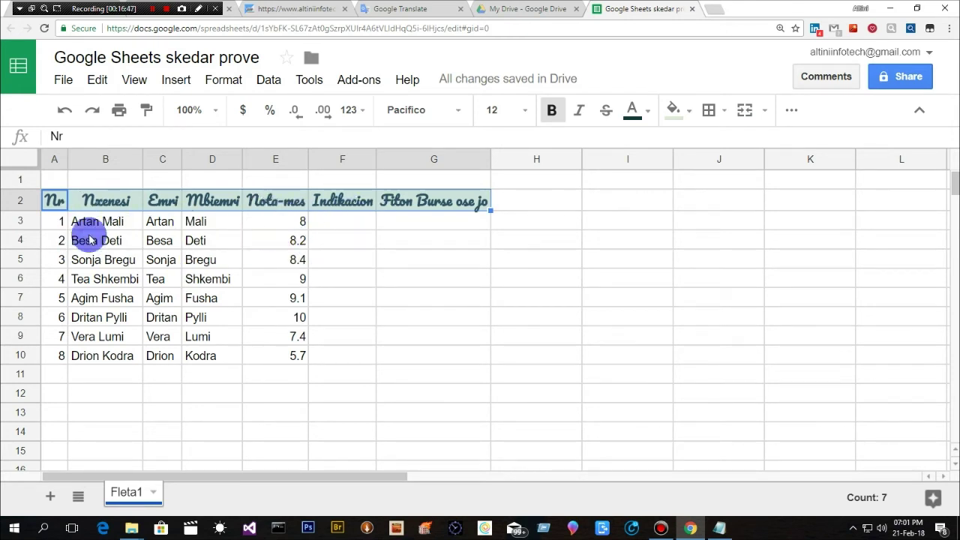
# Fill the student data range A3:G10 with light cornflower blue.
pyautogui.moveTo(48, 220)
pyautogui.mouseDown()
pyautogui.moveTo(336, 358)
pyautogui.moveTo(449, 360)
pyautogui.mouseUp()
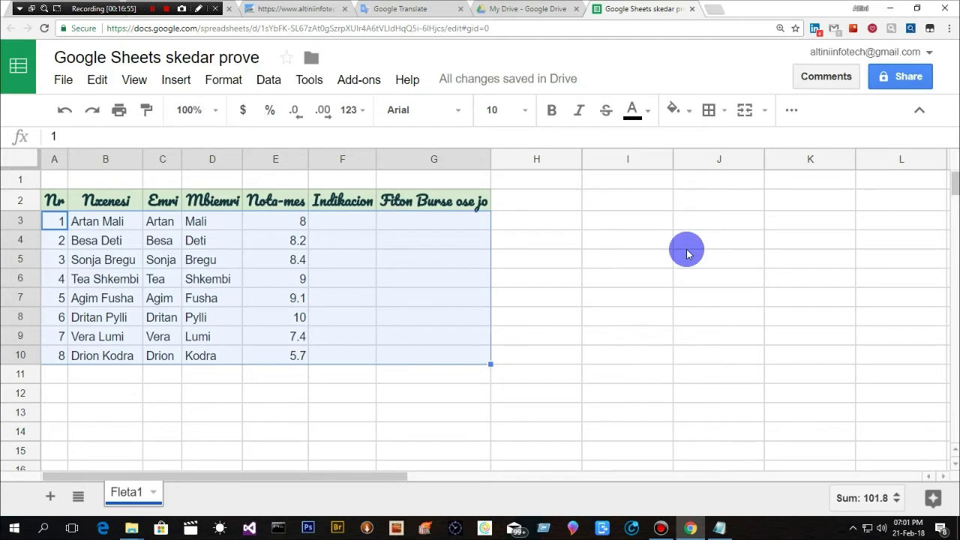
pyautogui.click(679, 111)
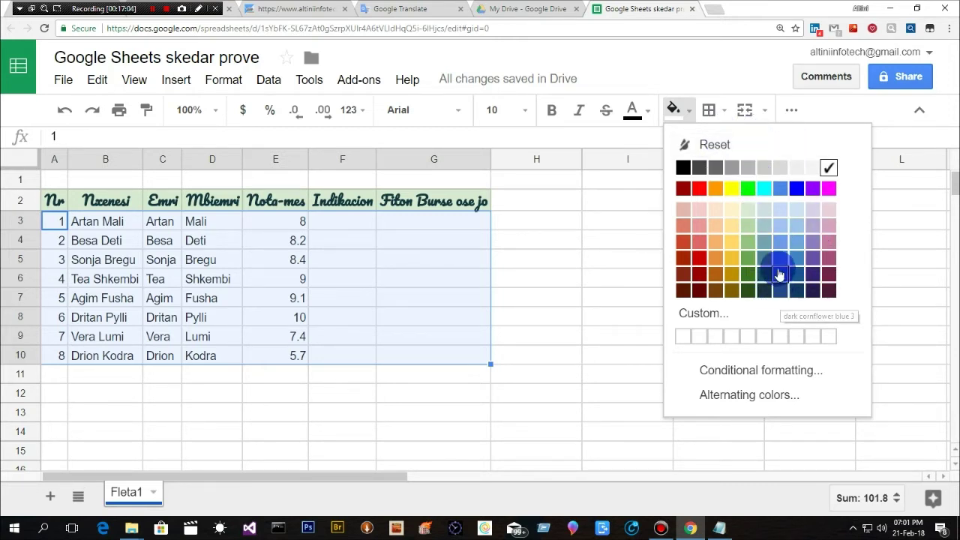
pyautogui.click(797, 215)
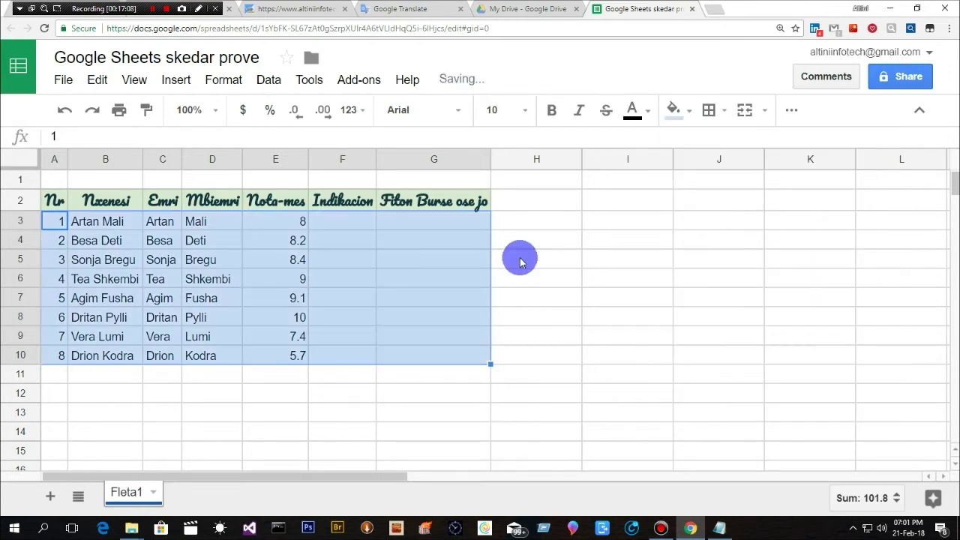
pyautogui.click(725, 115)
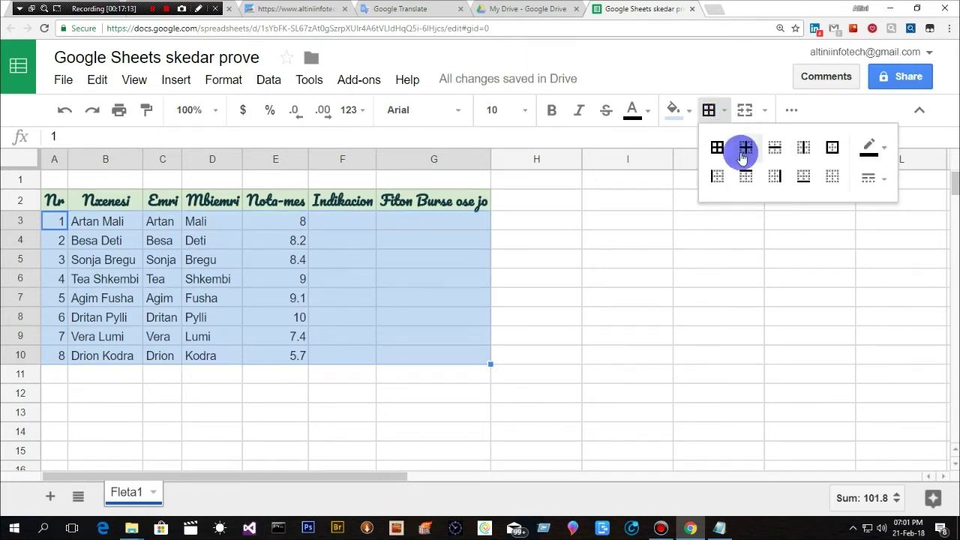
# Apply all borders to A3:G10 and center the cell contents.
pyautogui.click(718, 147)
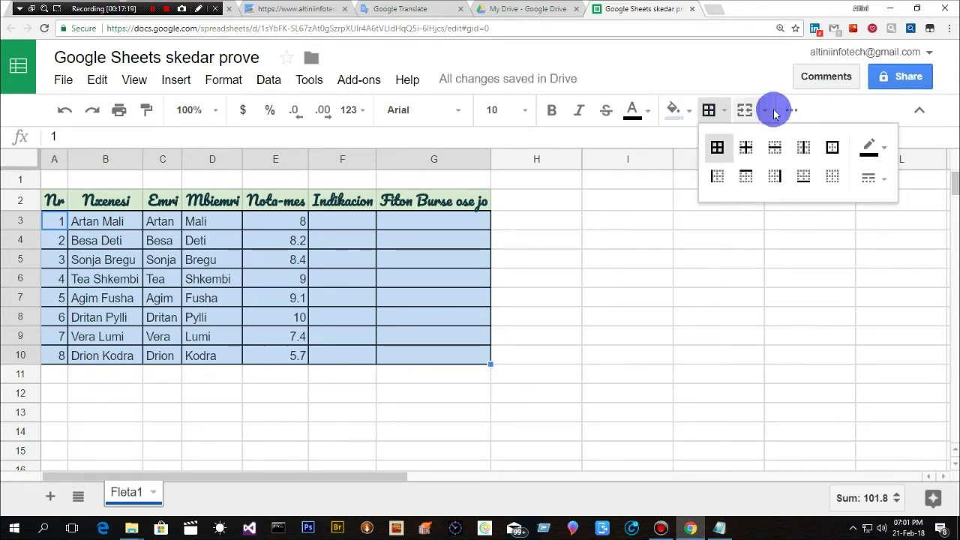
pyautogui.click(792, 110)
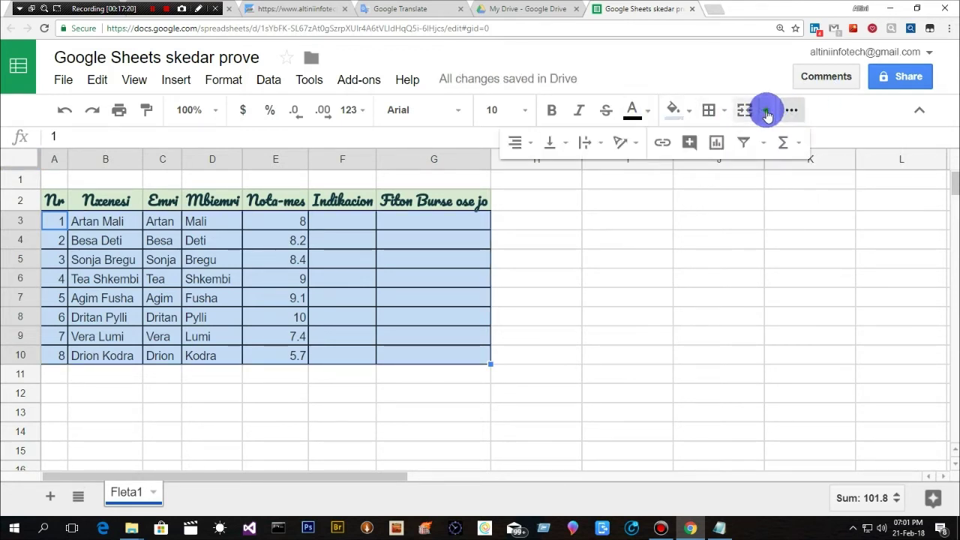
pyautogui.click(766, 112)
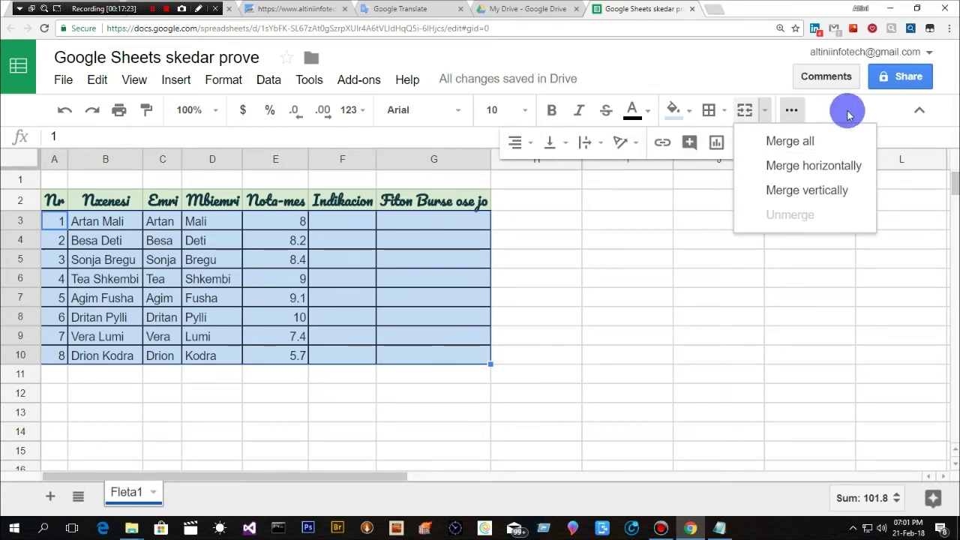
pyautogui.click(527, 145)
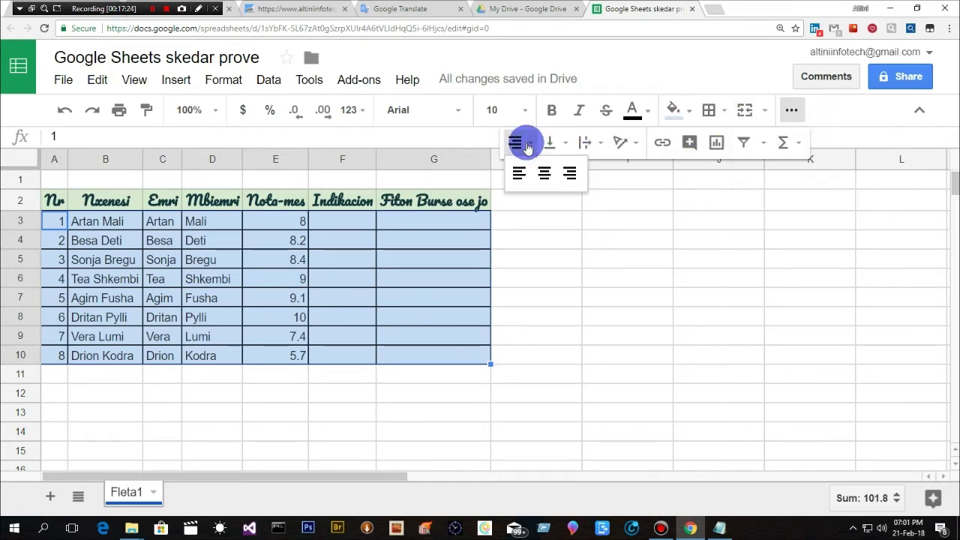
pyautogui.click(545, 174)
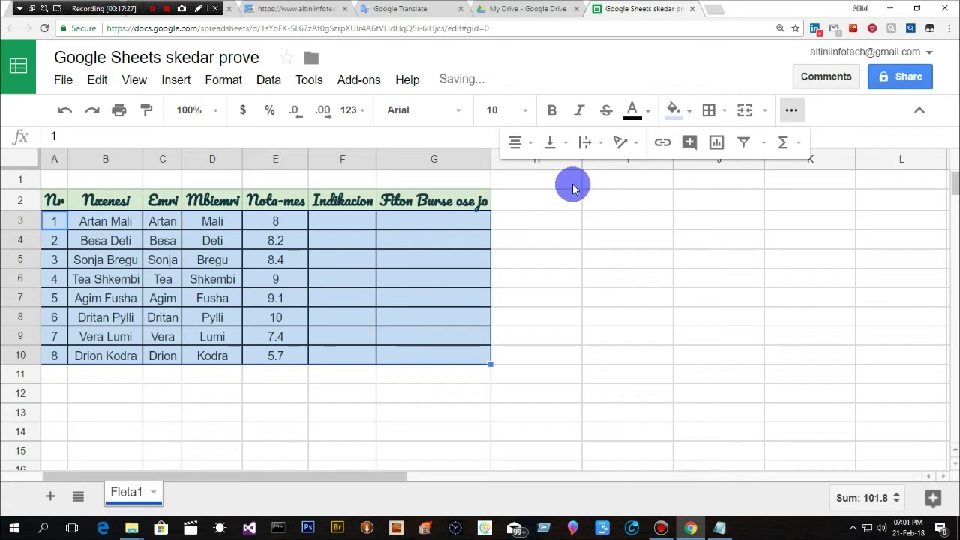
# Set a light cornflower blue border colour, then reselect A3:G10.
pyautogui.click(725, 112)
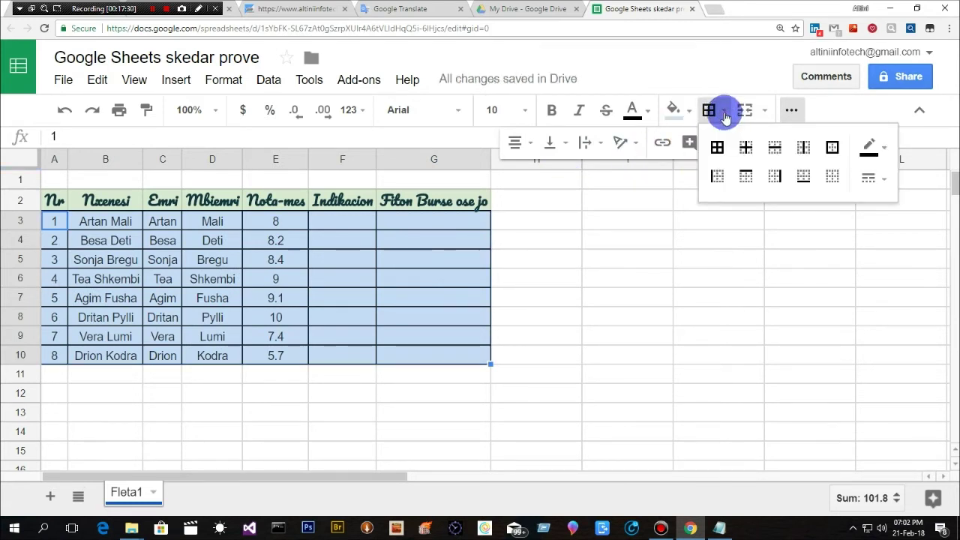
pyautogui.click(884, 150)
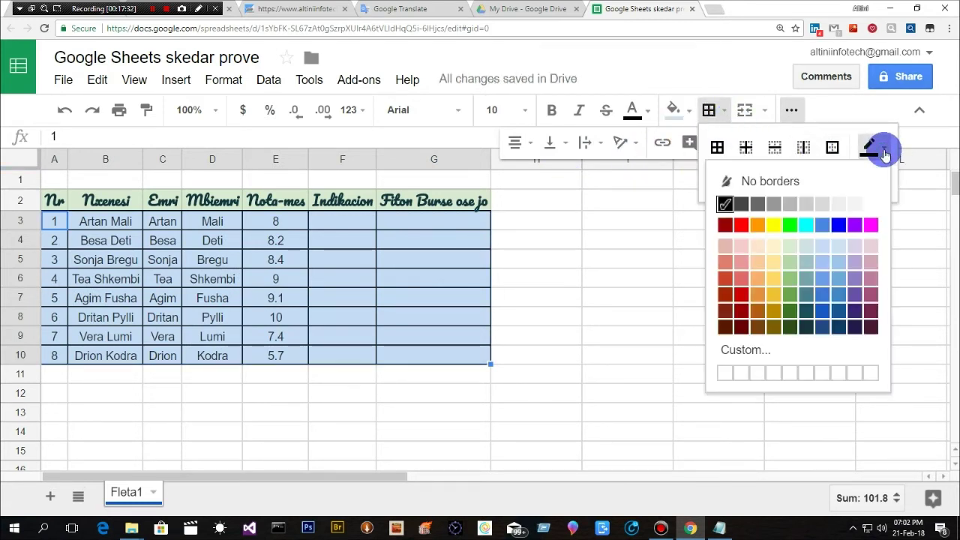
pyautogui.click(823, 280)
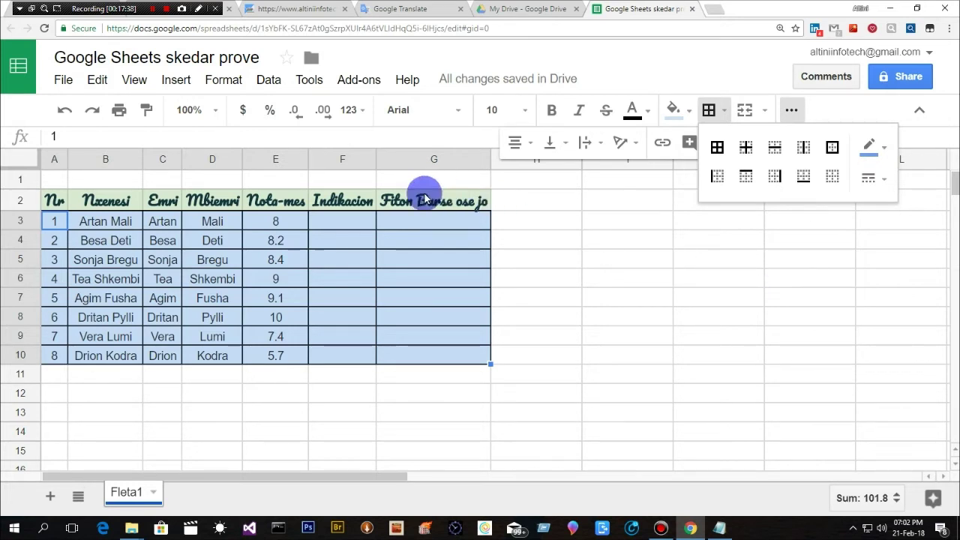
pyautogui.click(54, 223)
pyautogui.moveTo(78, 226)
pyautogui.mouseDown()
pyautogui.moveTo(418, 362)
pyautogui.moveTo(477, 363)
pyautogui.mouseUp()
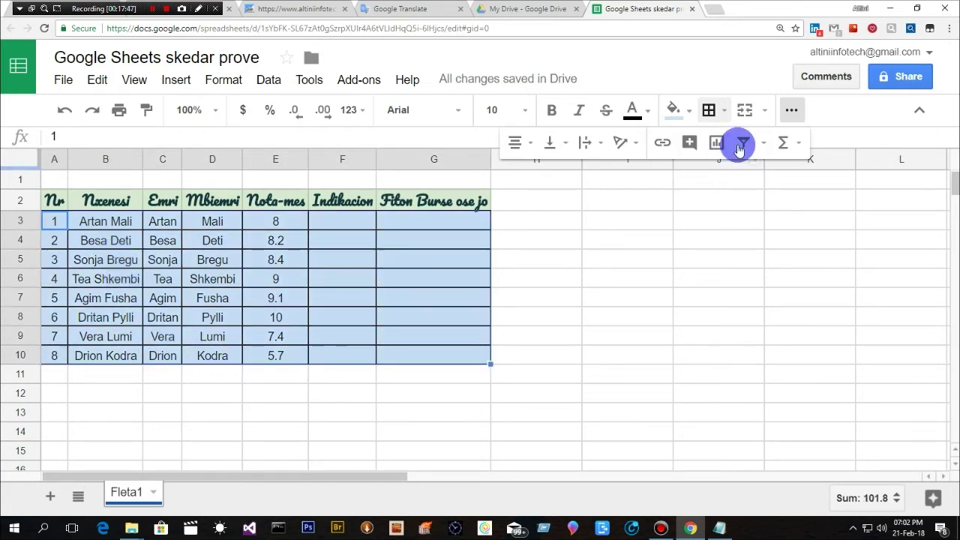
# Apply dark blue inner and outer borders to the table.
pyautogui.click(725, 118)
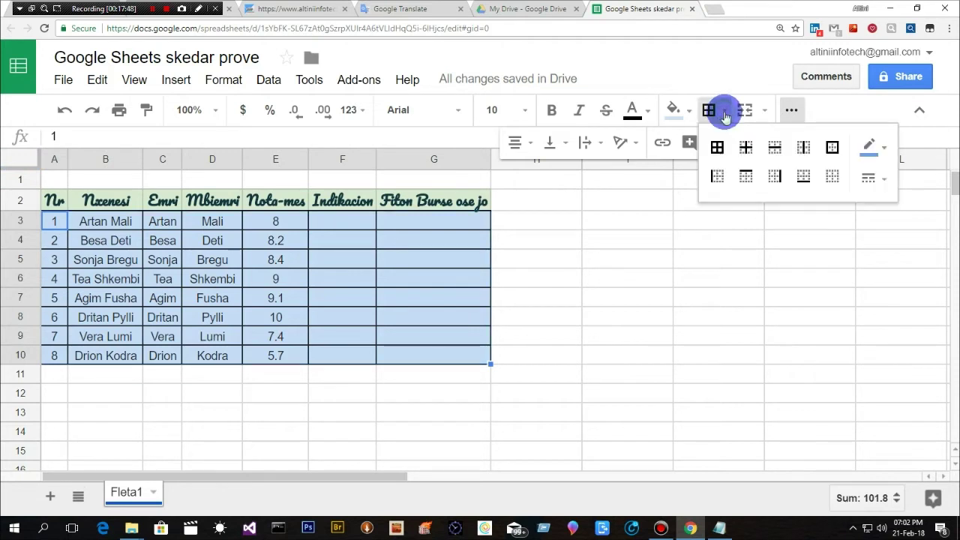
pyautogui.click(884, 150)
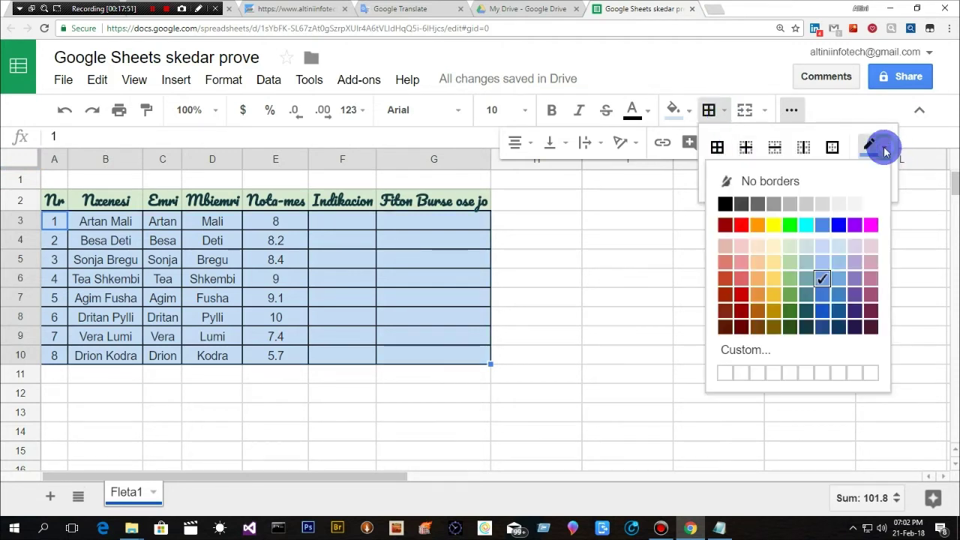
pyautogui.click(825, 313)
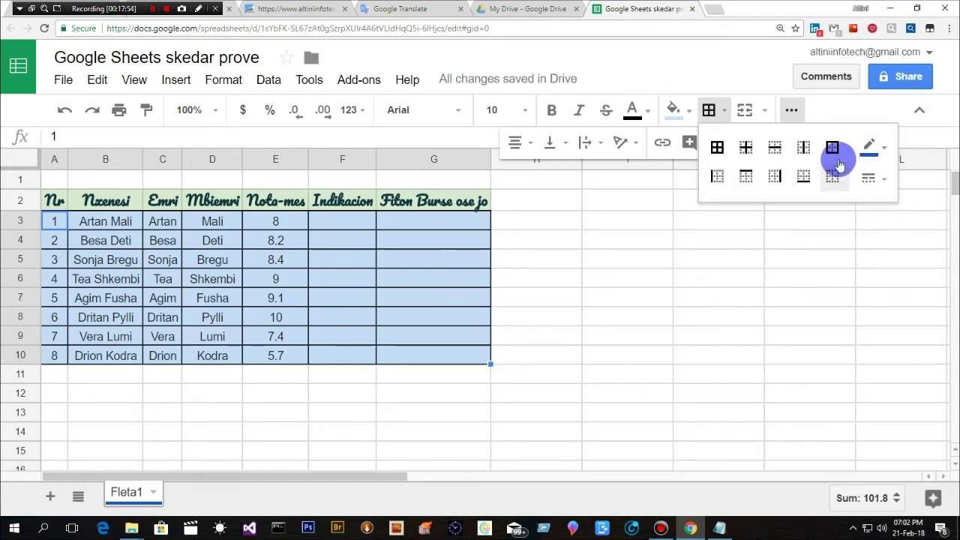
pyautogui.click(882, 183)
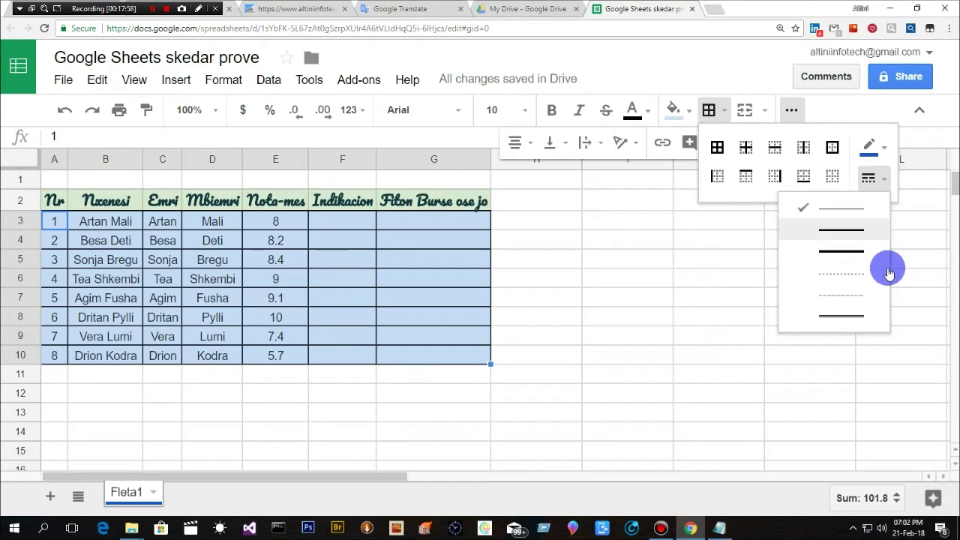
pyautogui.click(886, 178)
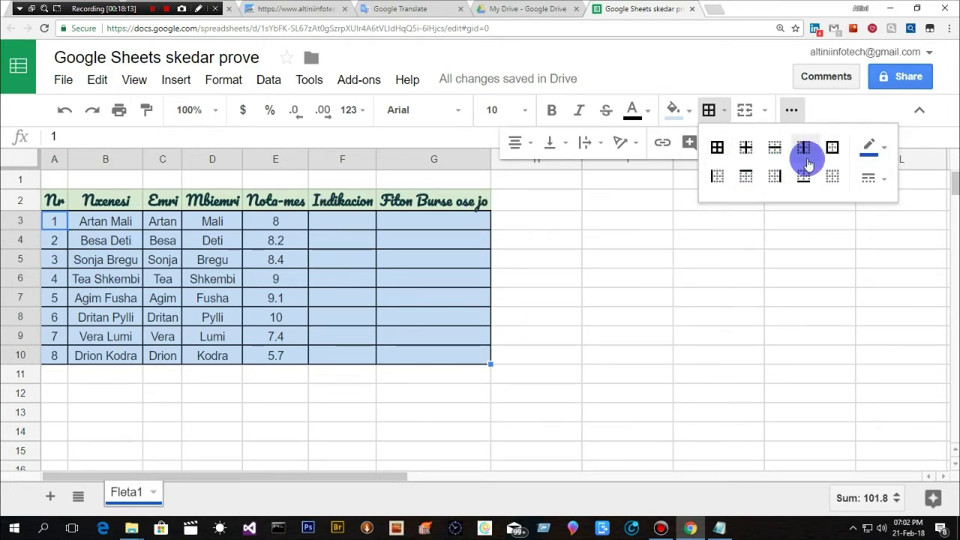
pyautogui.click(749, 150)
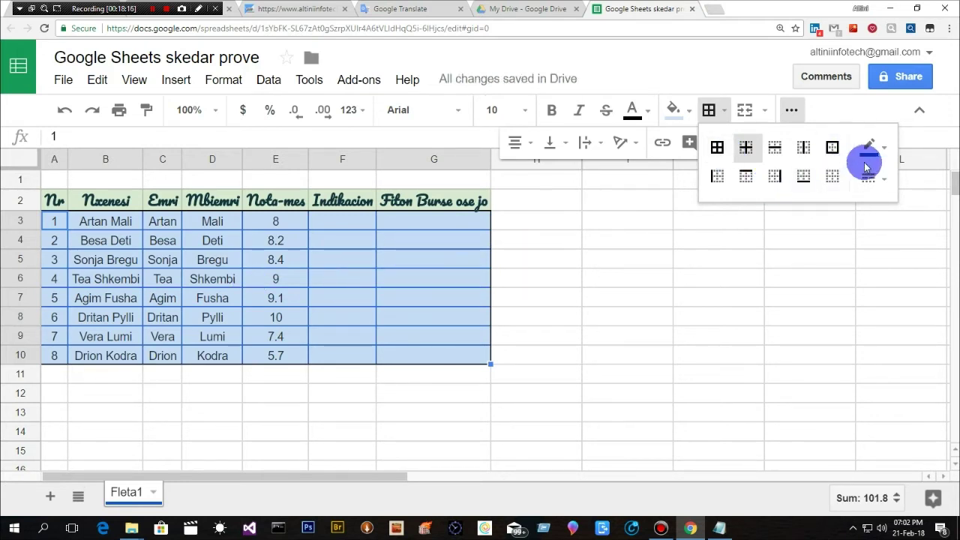
pyautogui.click(885, 154)
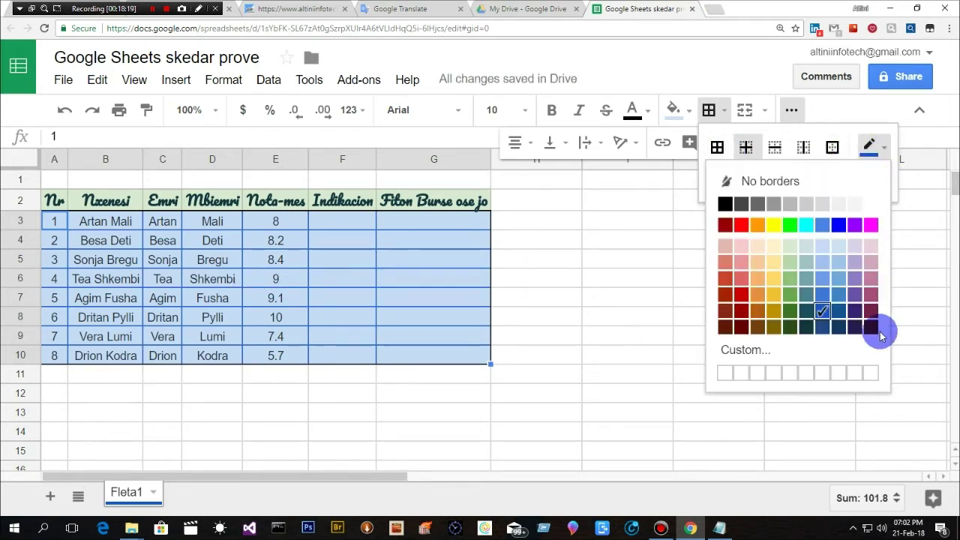
pyautogui.click(843, 314)
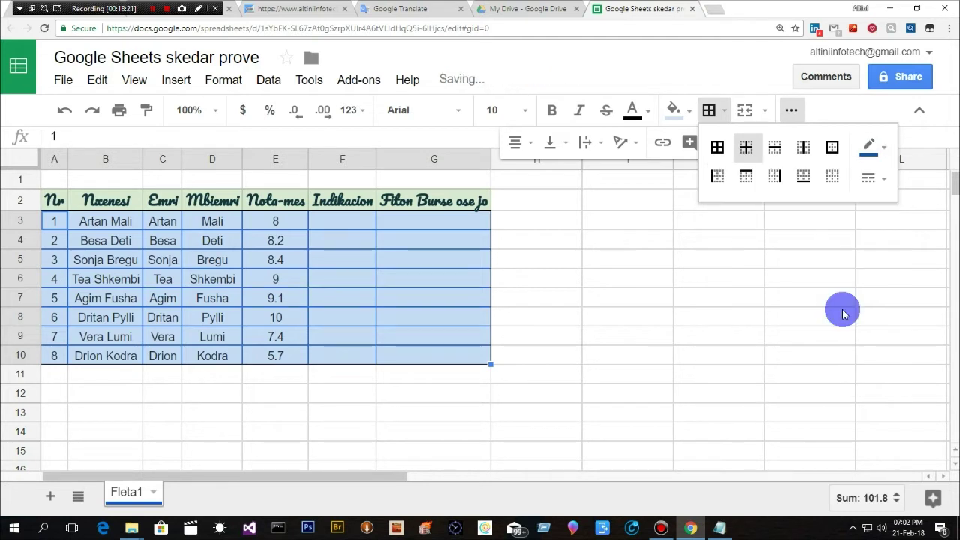
pyautogui.click(831, 150)
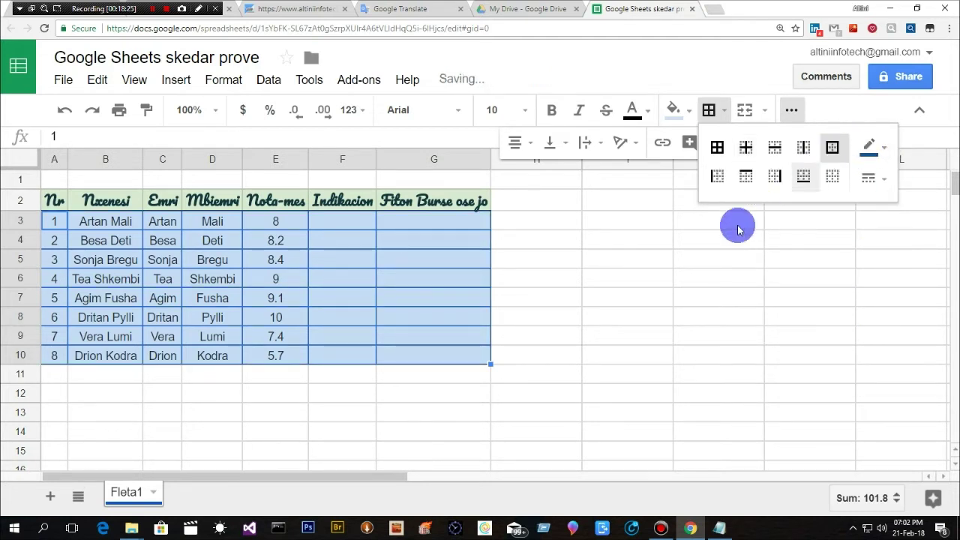
# Redraw the table's outer border as a medium-weight dark blue line.
pyautogui.click(885, 150)
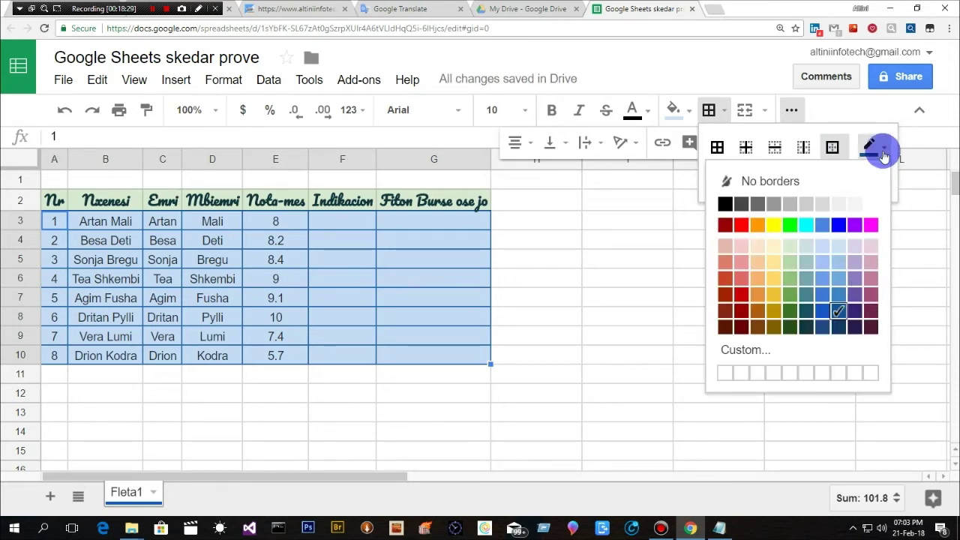
pyautogui.click(884, 150)
pyautogui.click(885, 184)
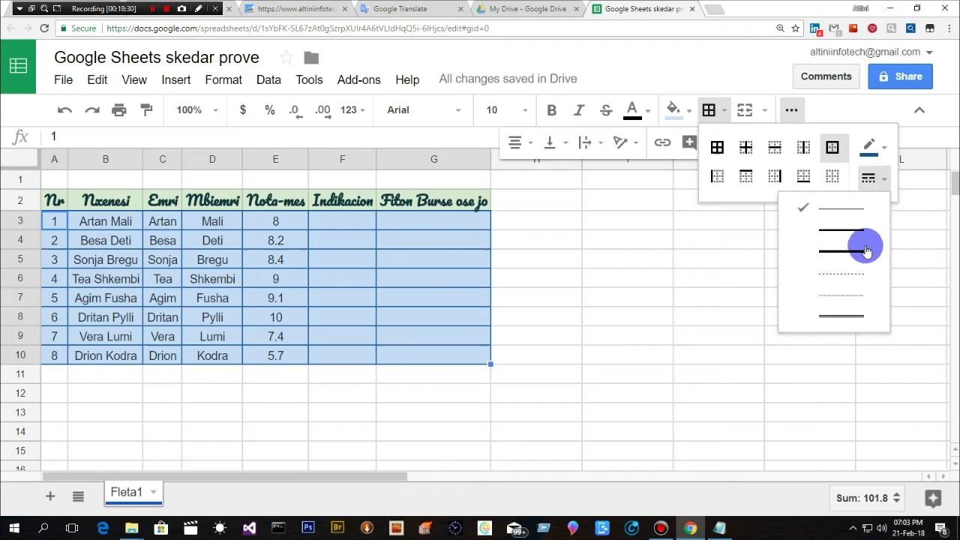
pyautogui.click(853, 230)
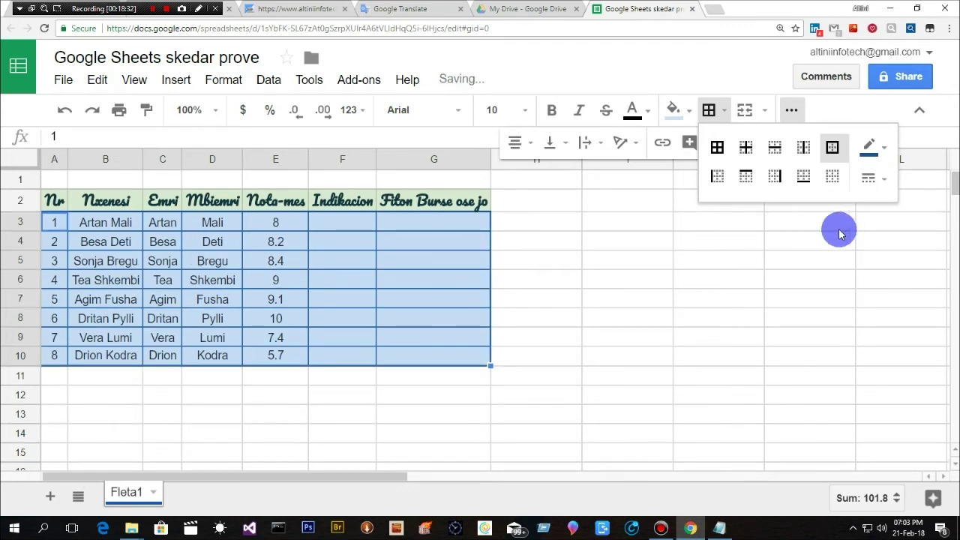
pyautogui.click(840, 155)
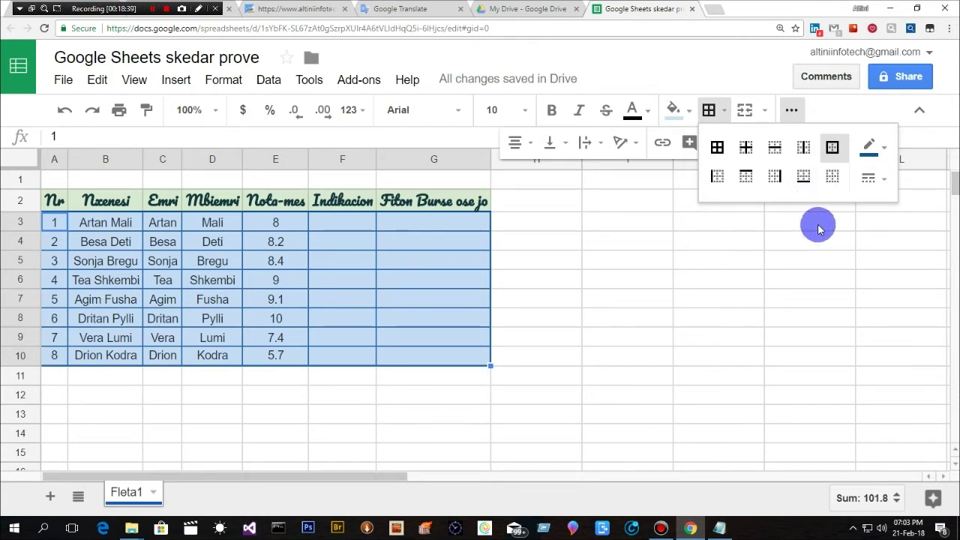
pyautogui.click(556, 295)
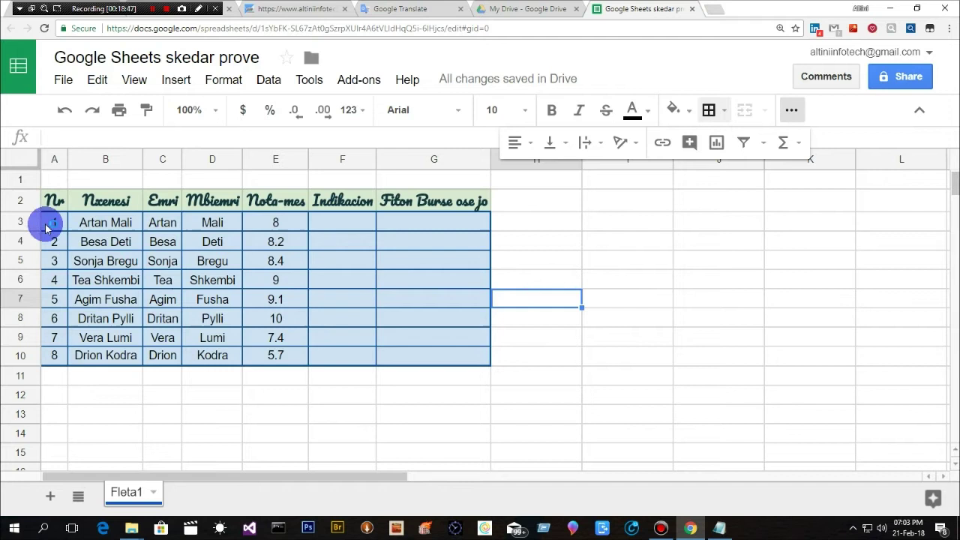
# Reselect A3:G10 and make the table text bold.
pyautogui.moveTo(55, 225); pyautogui.dragTo(382, 358)
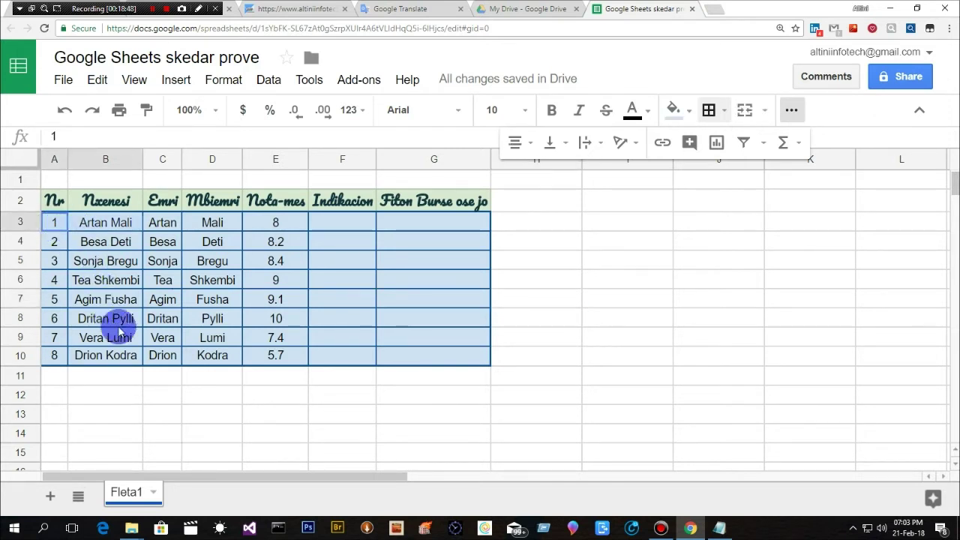
pyautogui.moveTo(383, 358); pyautogui.dragTo(470, 364)
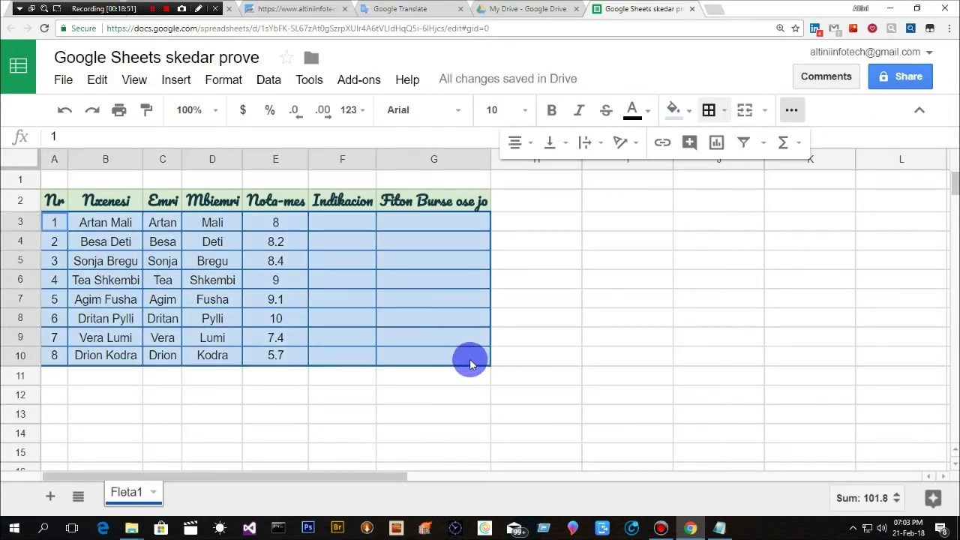
pyautogui.click(551, 111)
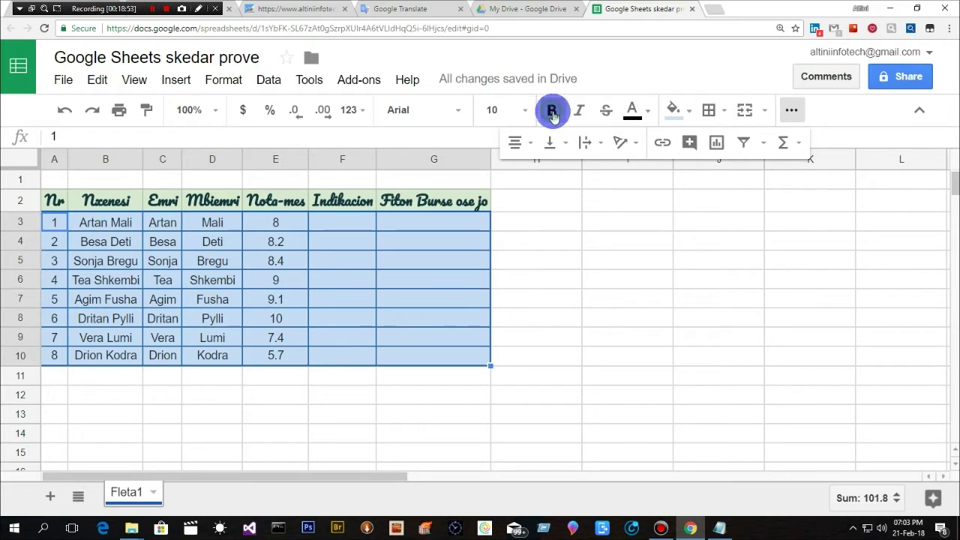
# Set the student rows A3:G10 to font size 12.
pyautogui.click(528, 112)
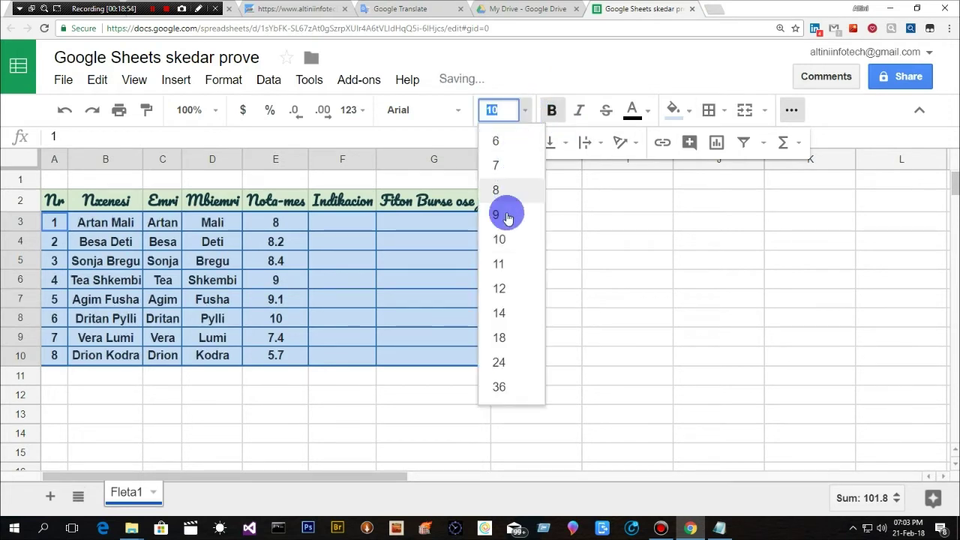
pyautogui.click(501, 265)
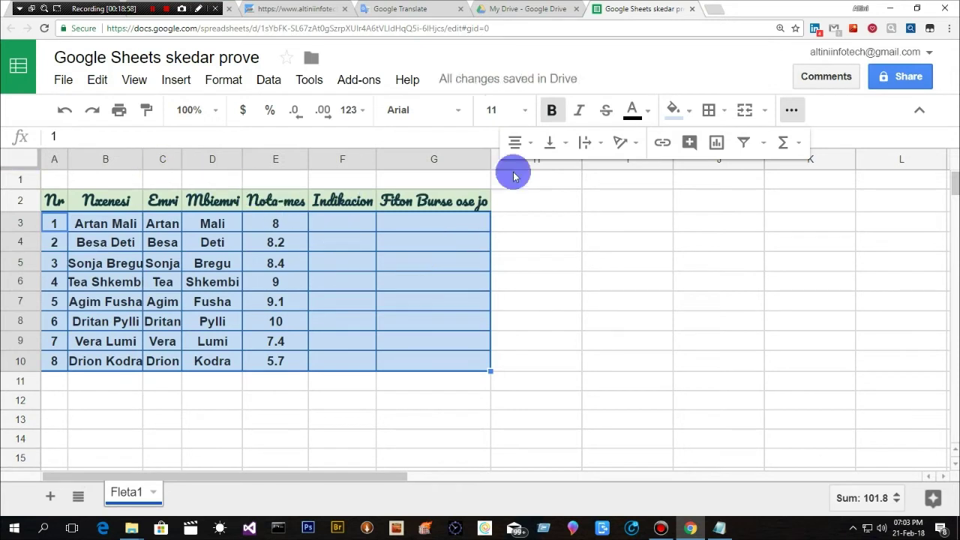
pyautogui.click(527, 111)
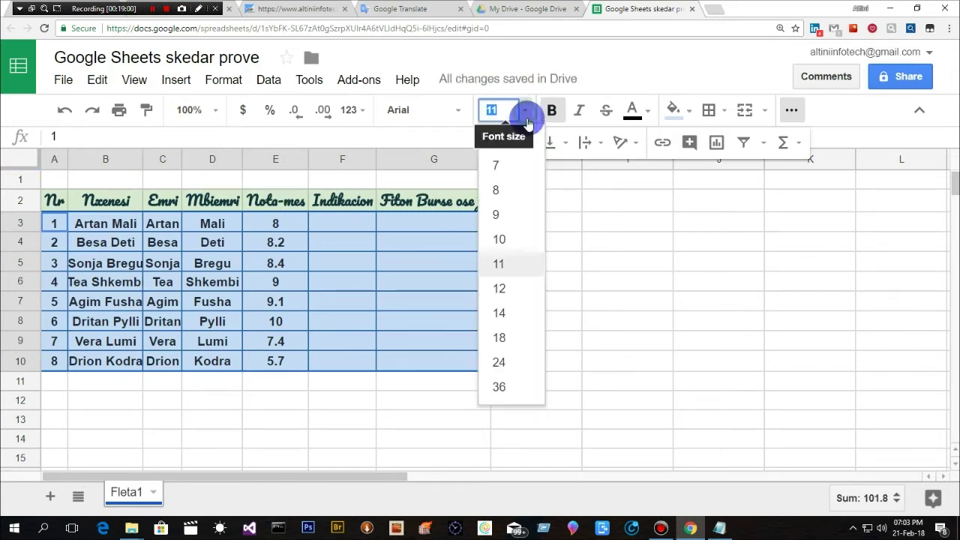
pyautogui.click(511, 300)
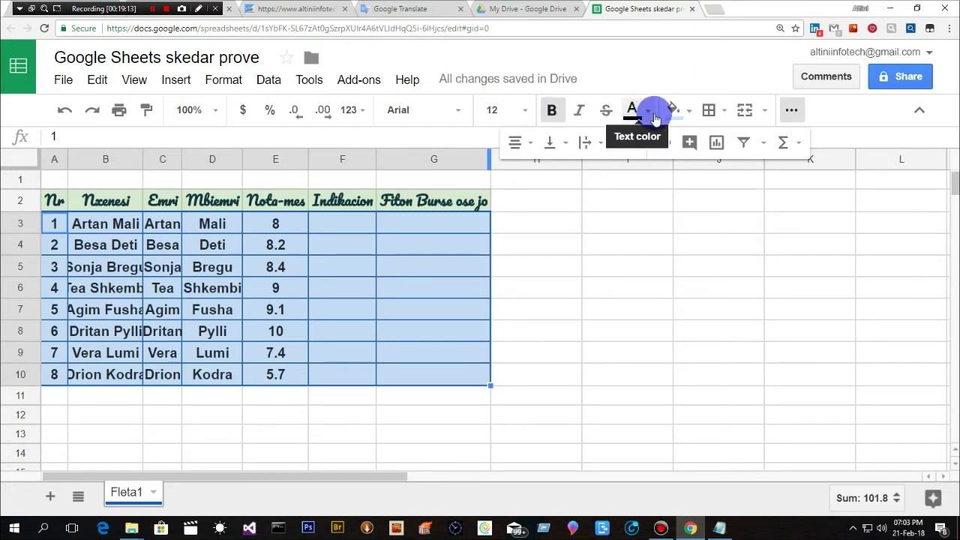
# Try a dark yellow text colour, then undo it so the text stays black.
pyautogui.click(652, 113)
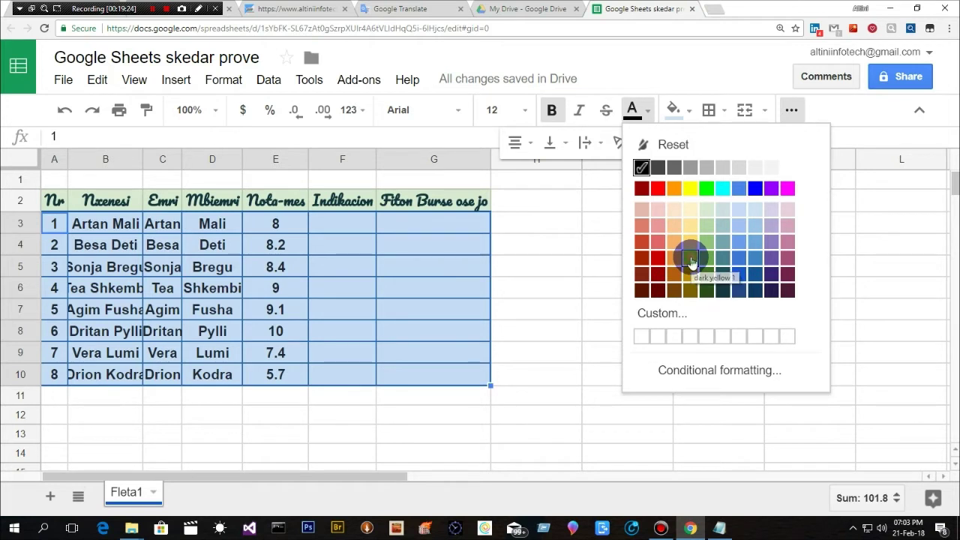
pyautogui.click(688, 263)
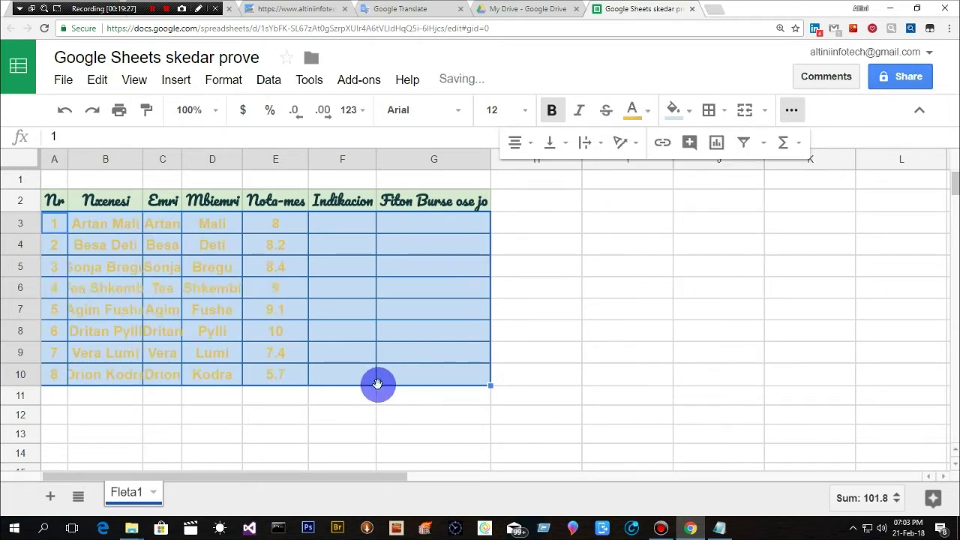
pyautogui.hotkey('ctrl', 'z')
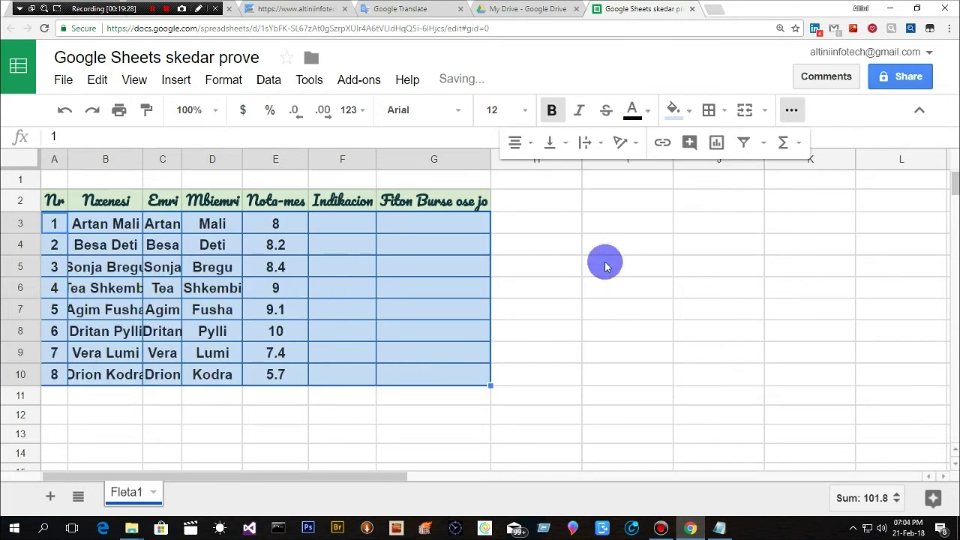
pyautogui.click(457, 109)
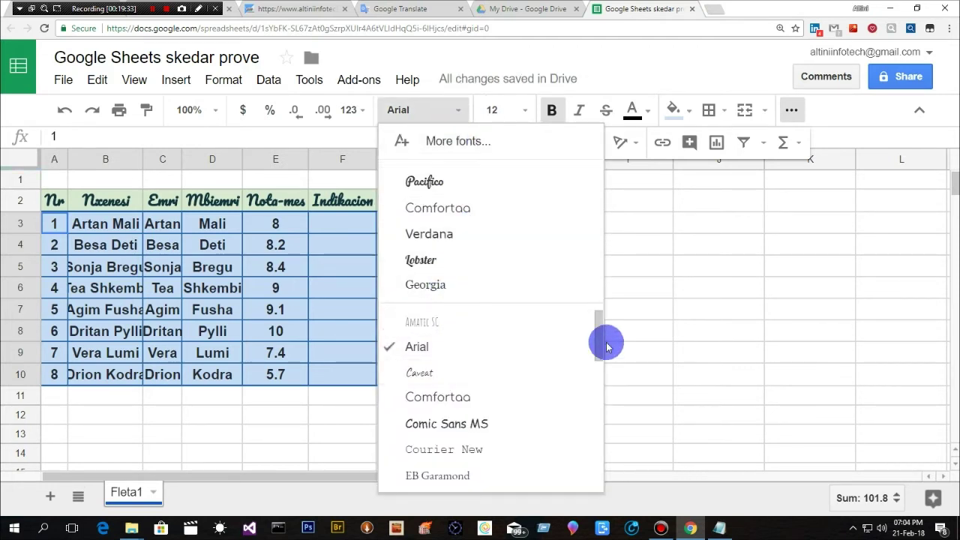
# Apply the Nunito font to the student rows A3:G10.
pyautogui.moveTo(599, 345); pyautogui.dragTo(605, 431)
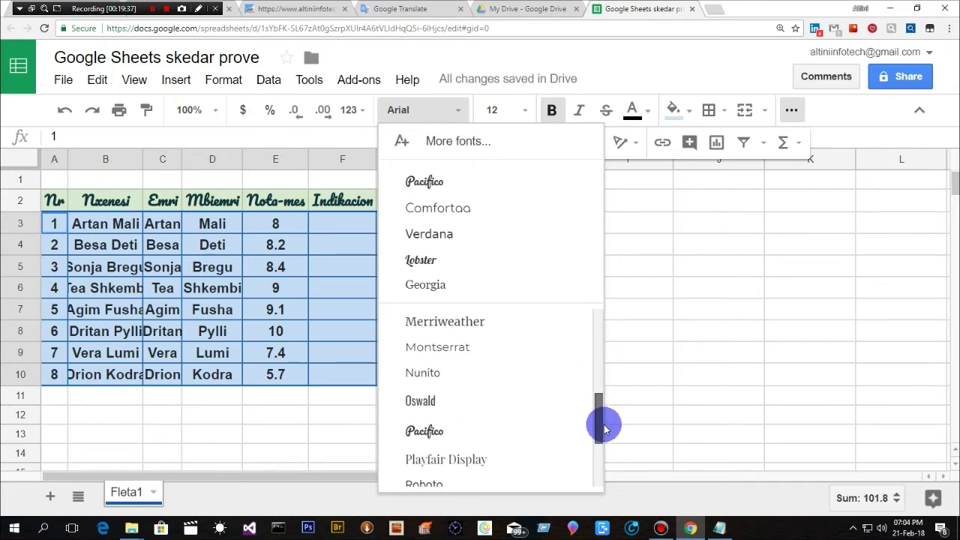
pyautogui.click(441, 380)
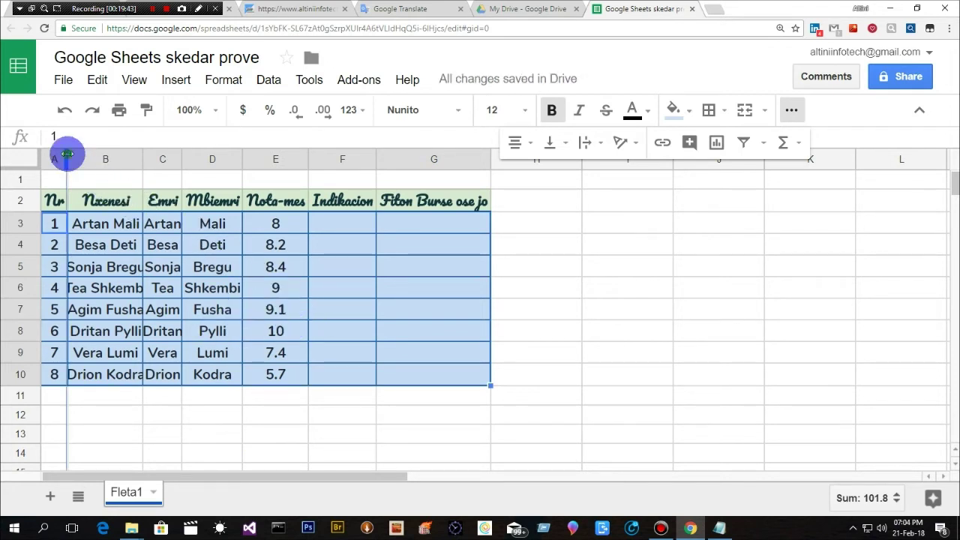
pyautogui.moveTo(67, 154); pyautogui.dragTo(68, 154)
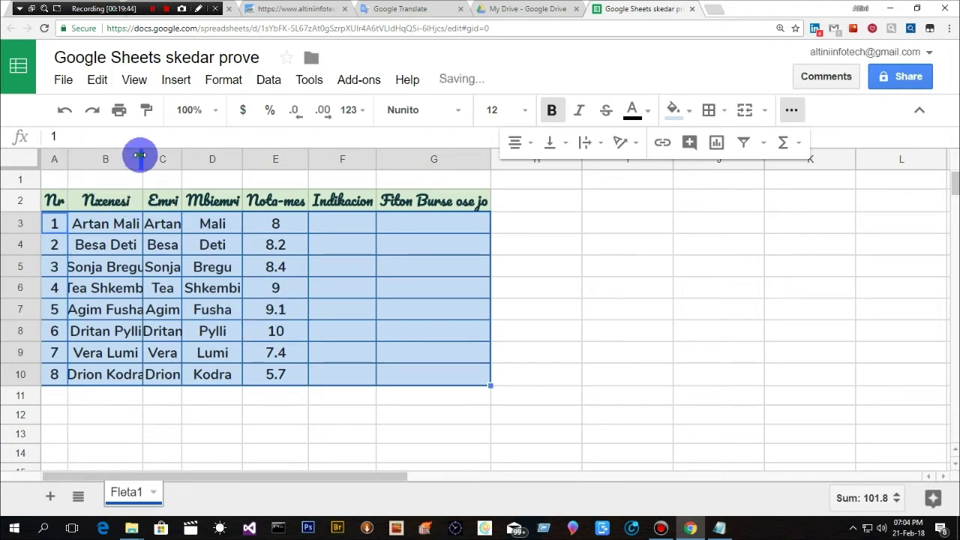
# Auto-fit columns B, C and D to their contents, widening B a little more.
pyautogui.doubleClick(140, 155)
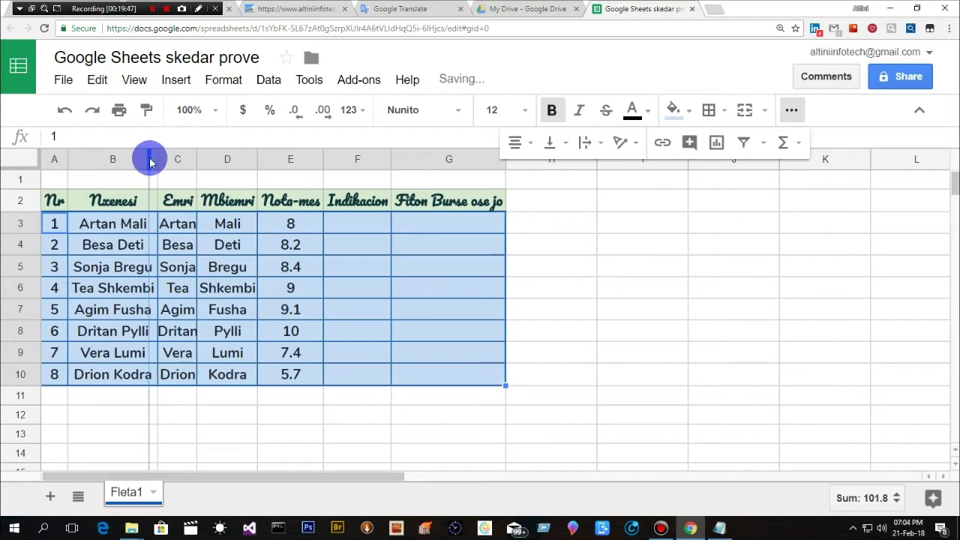
pyautogui.doubleClick(148, 157)
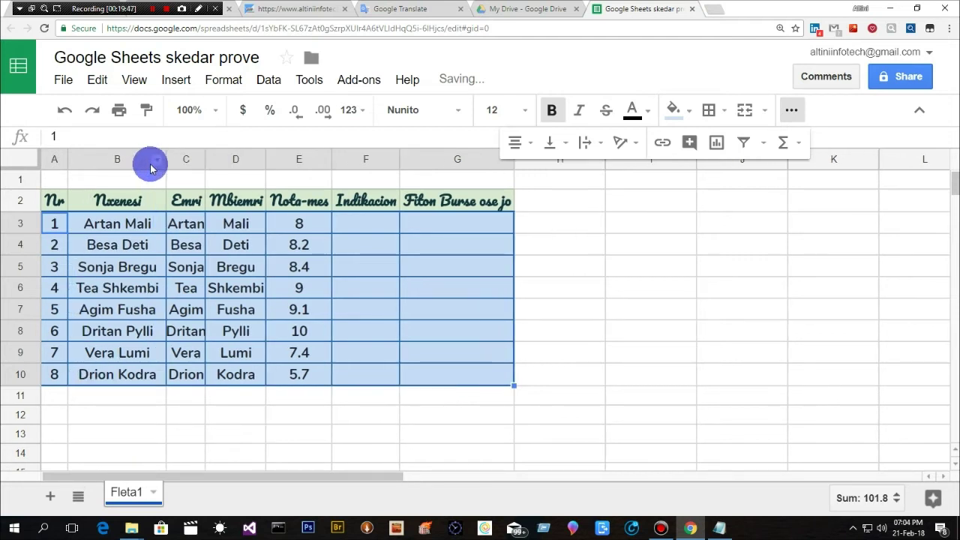
pyautogui.doubleClick(204, 163)
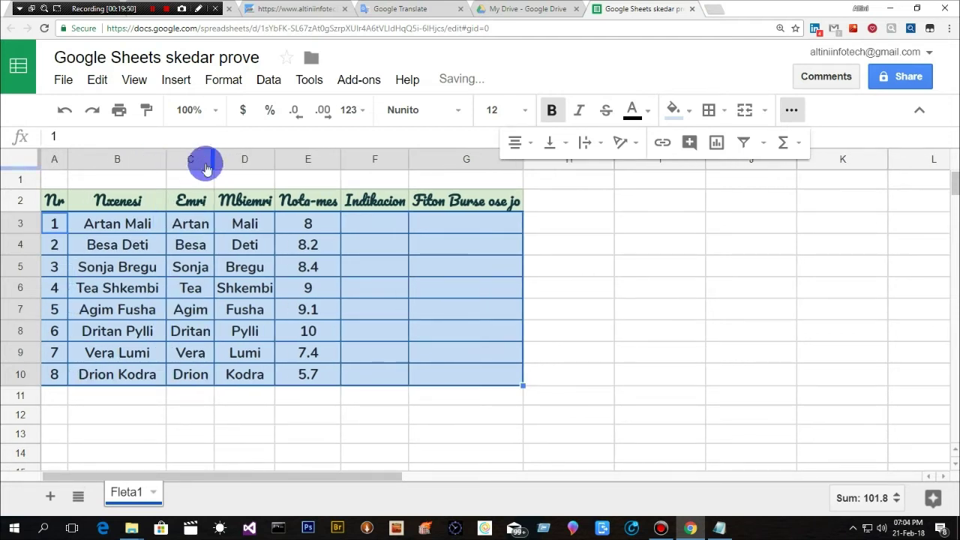
pyautogui.doubleClick(275, 162)
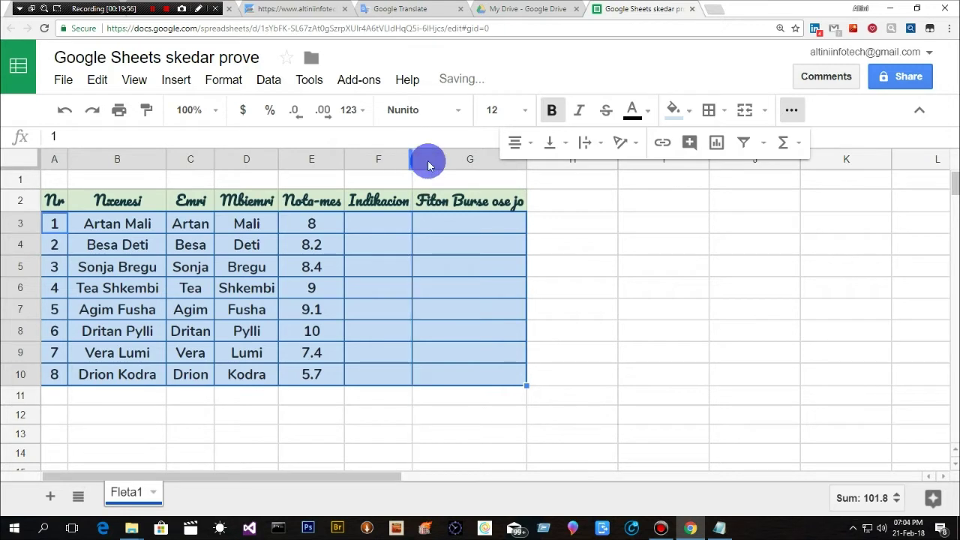
pyautogui.click(794, 113)
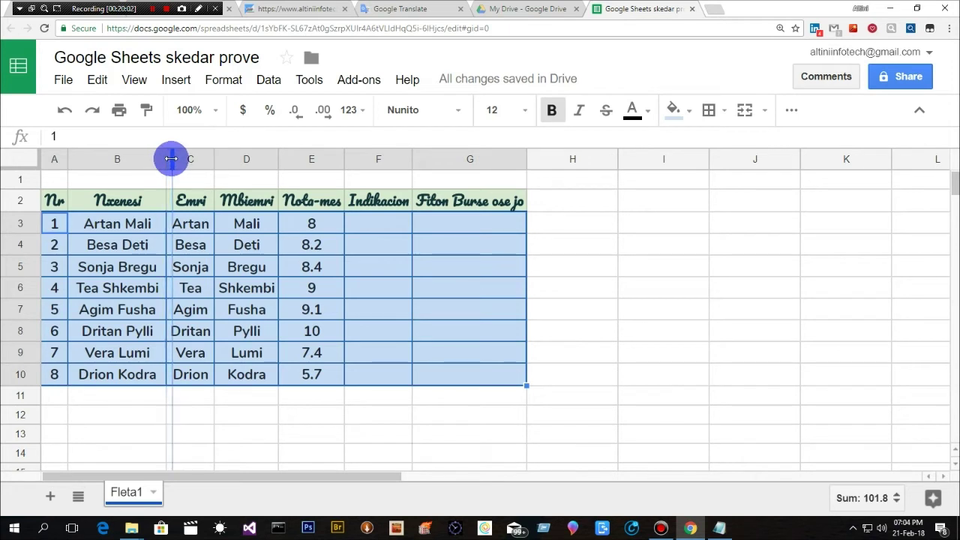
pyautogui.moveTo(165, 159); pyautogui.dragTo(174, 215)
pyautogui.click(570, 332)
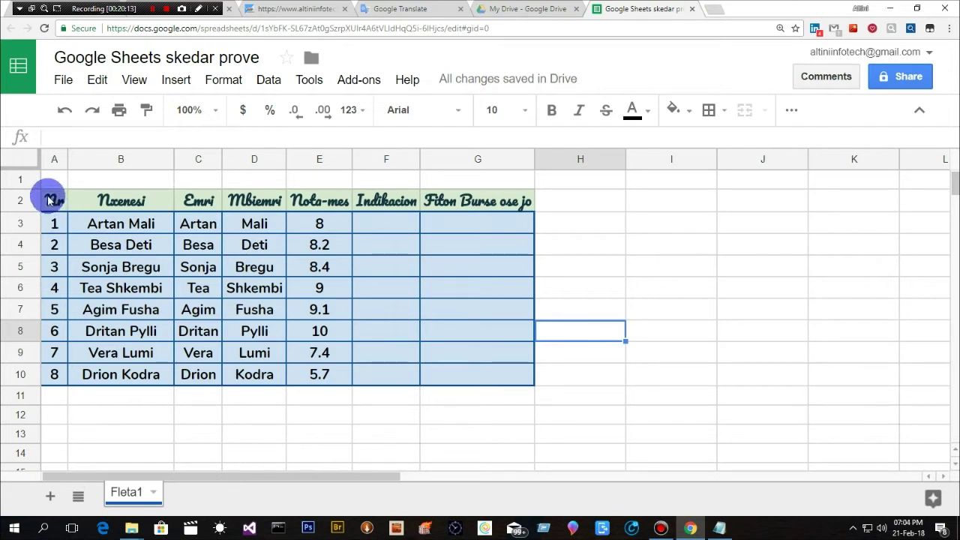
# Give the header row A2:G2 a dark cyan outer border.
pyautogui.moveTo(47, 200); pyautogui.dragTo(510, 198)
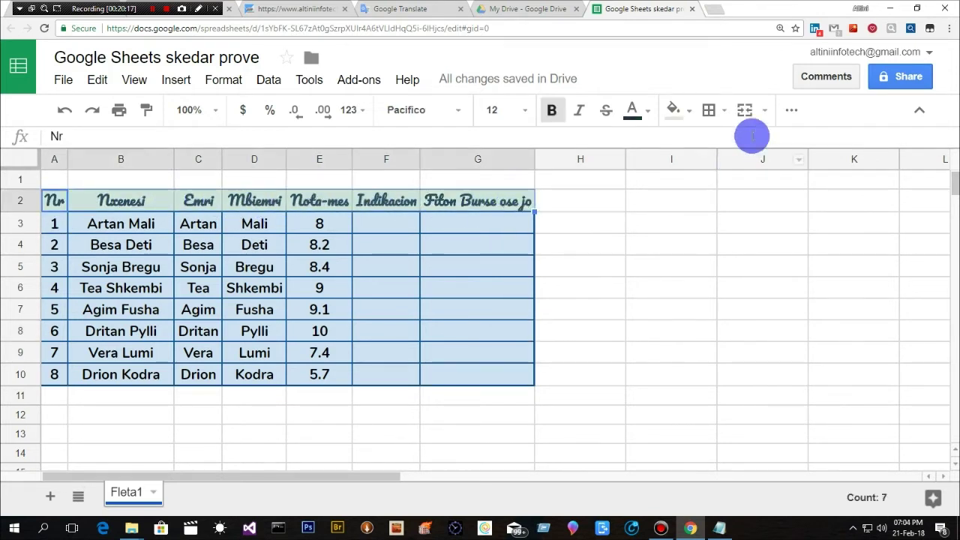
pyautogui.click(713, 110)
pyautogui.click(883, 150)
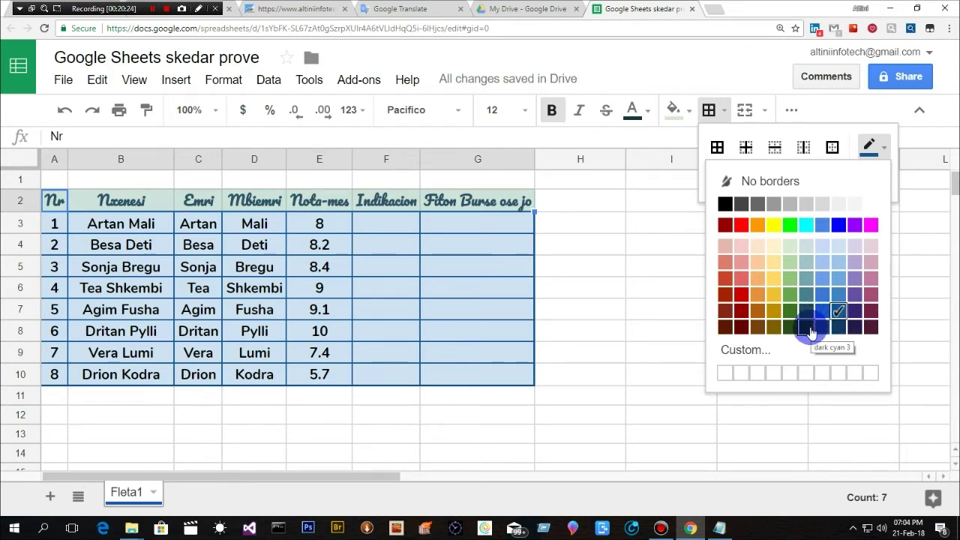
pyautogui.click(810, 330)
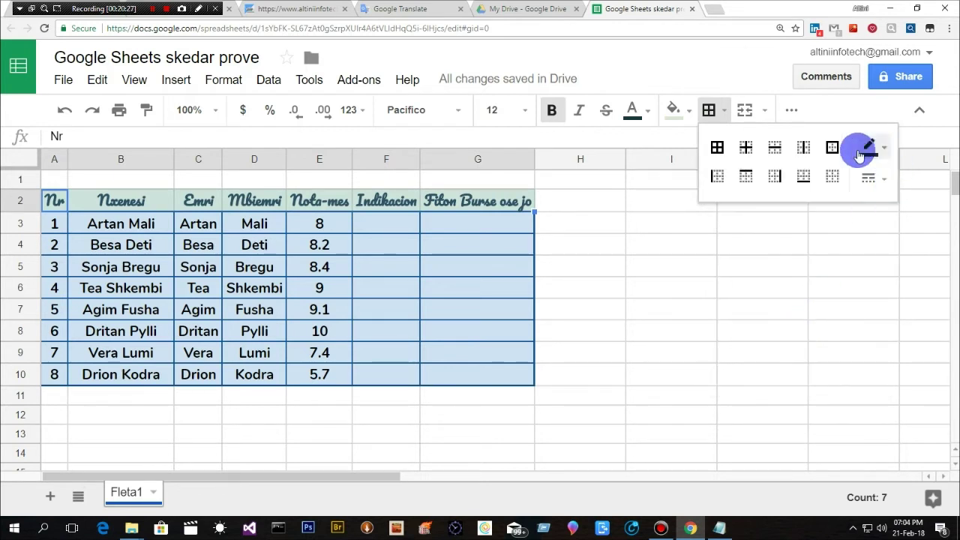
pyautogui.click(833, 148)
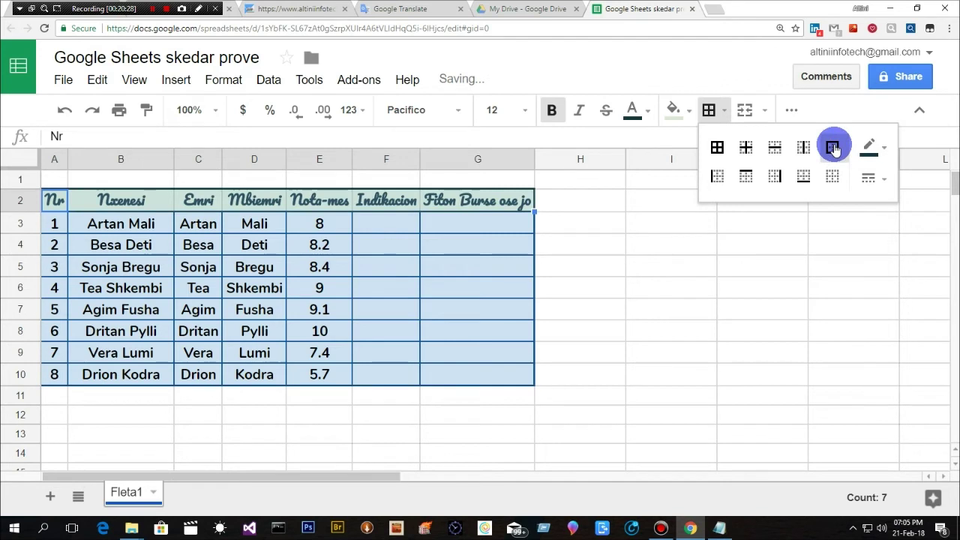
pyautogui.click(580, 244)
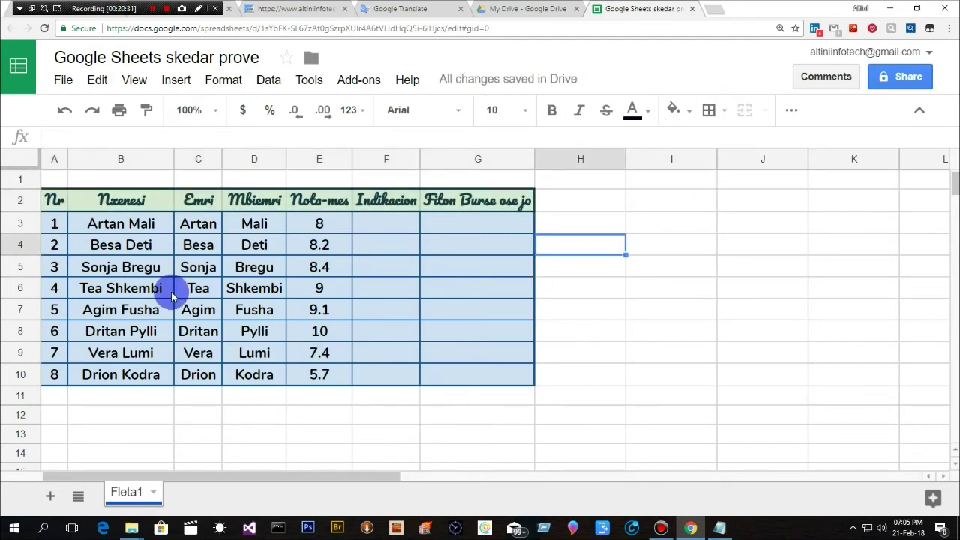
# Add dark green inner borders between the header cells A2:G2.
pyautogui.moveTo(51, 199); pyautogui.dragTo(525, 205)
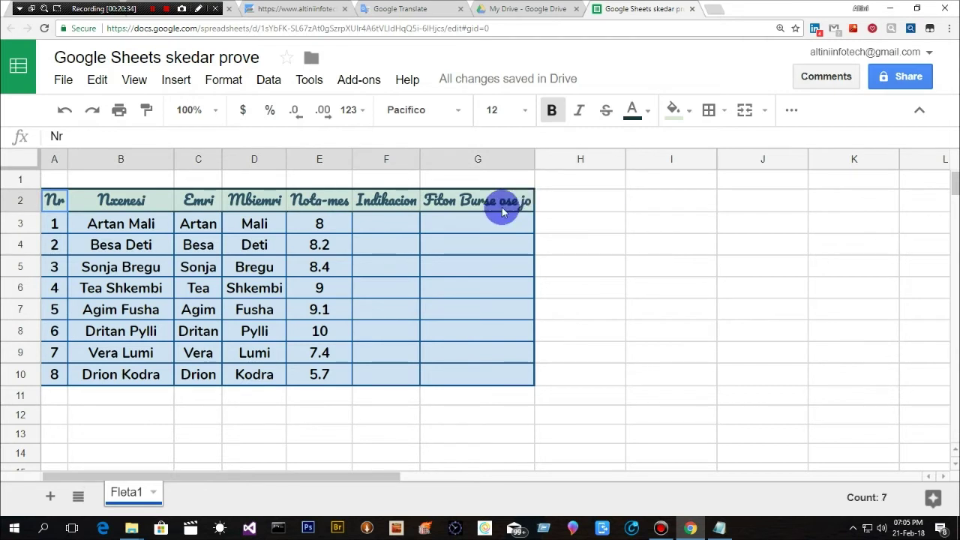
pyautogui.moveTo(503, 212); pyautogui.dragTo(529, 206)
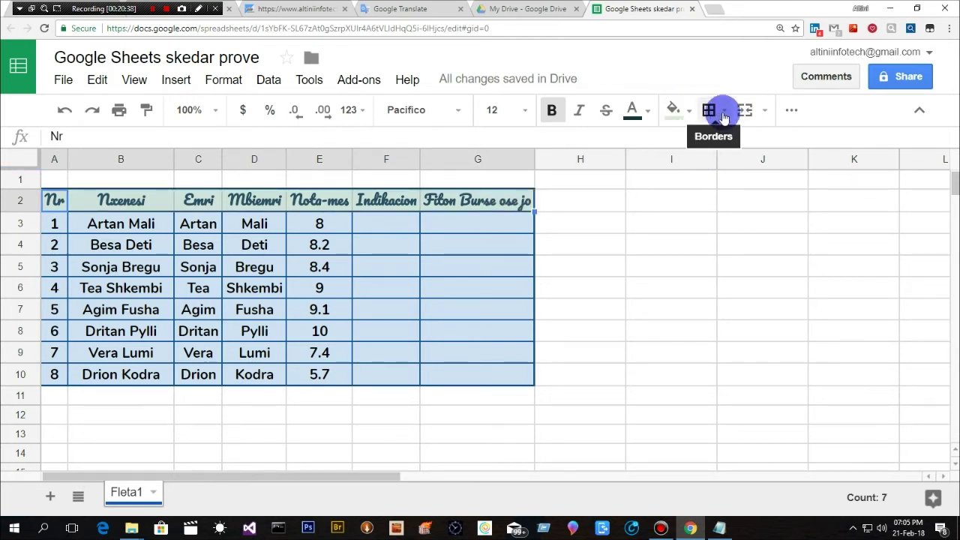
pyautogui.click(723, 117)
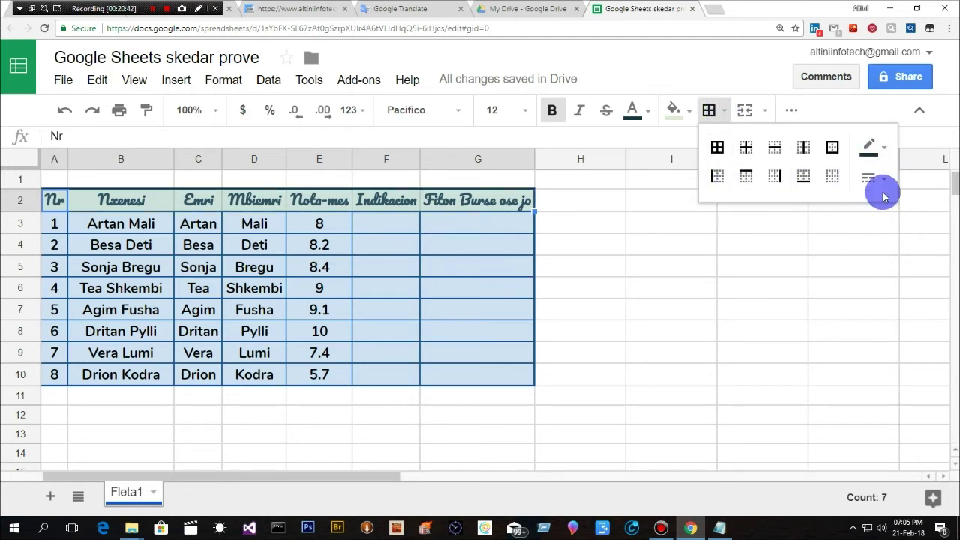
pyautogui.click(890, 153)
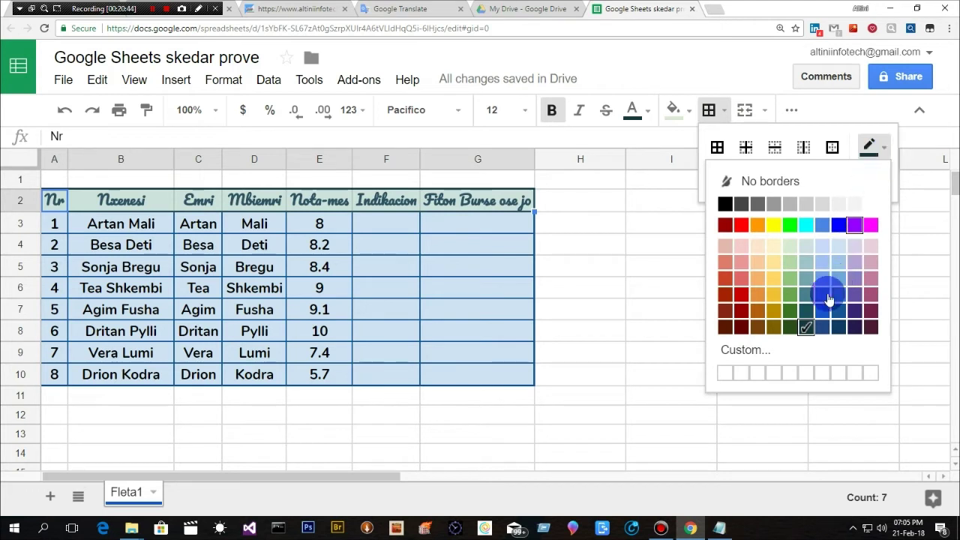
pyautogui.click(809, 296)
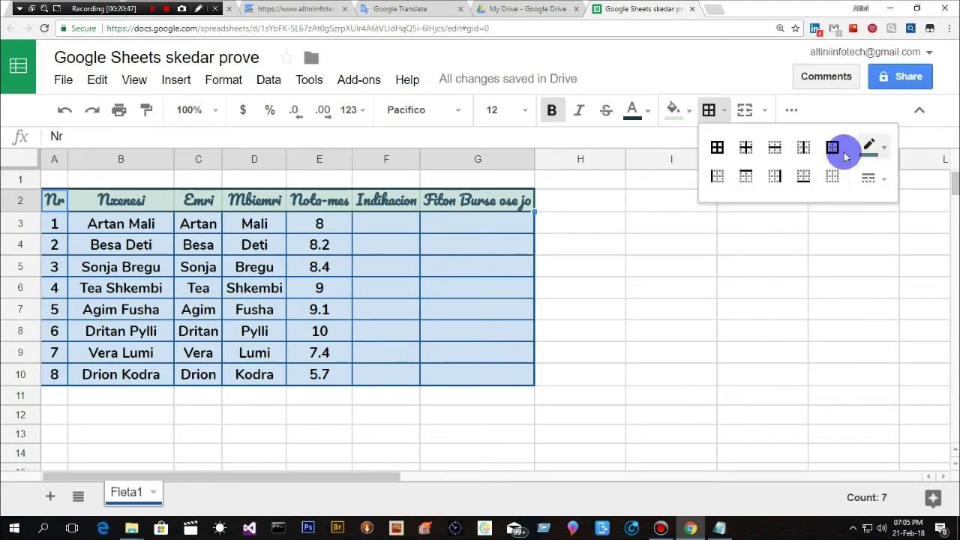
pyautogui.click(747, 148)
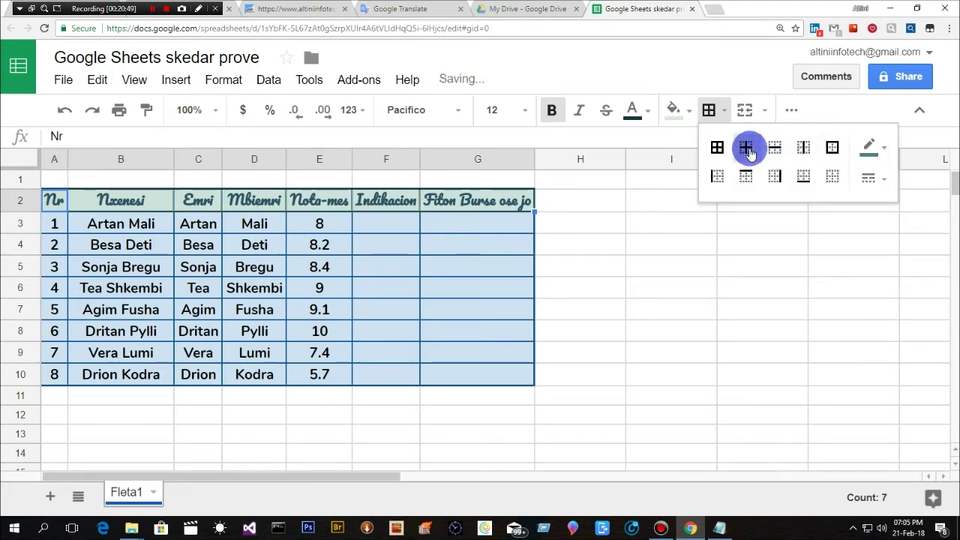
pyautogui.click(631, 274)
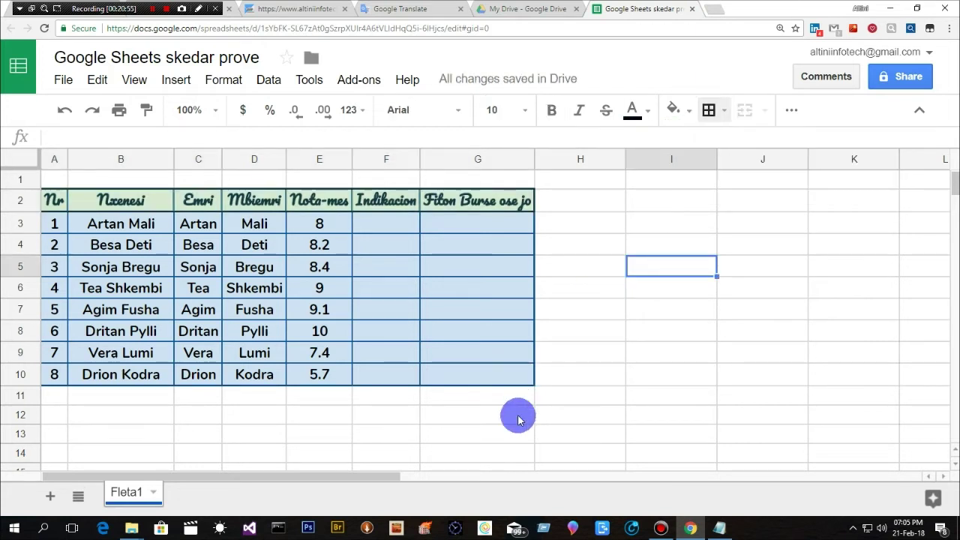
# Give the numbers in A3:A10 a dark blue fill with white text.
pyautogui.click(54, 223)
pyautogui.moveTo(54, 245); pyautogui.dragTo(59, 373)
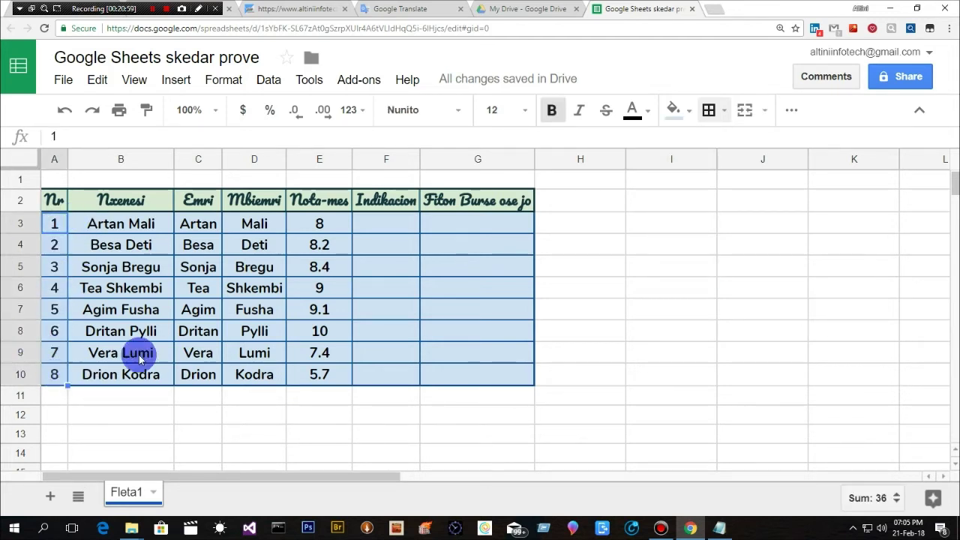
pyautogui.click(684, 111)
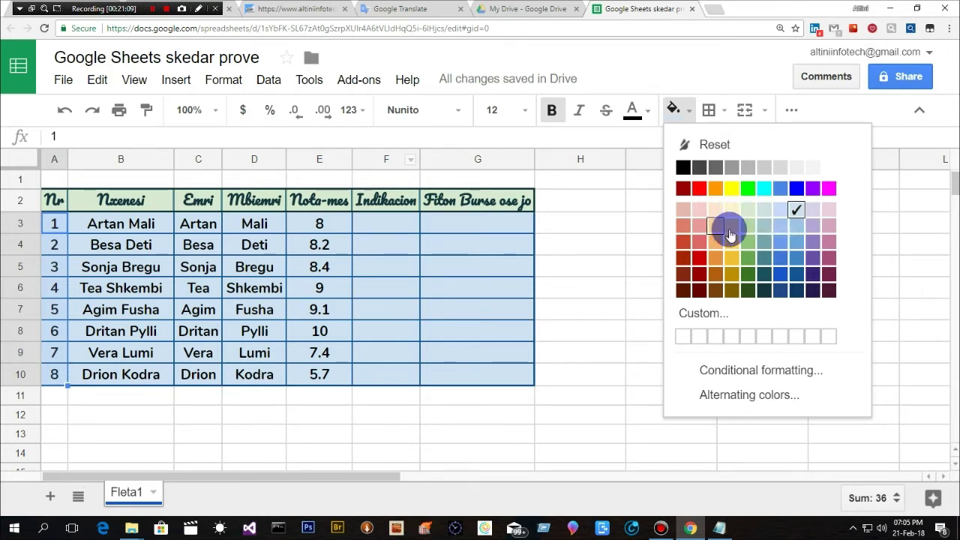
pyautogui.click(785, 274)
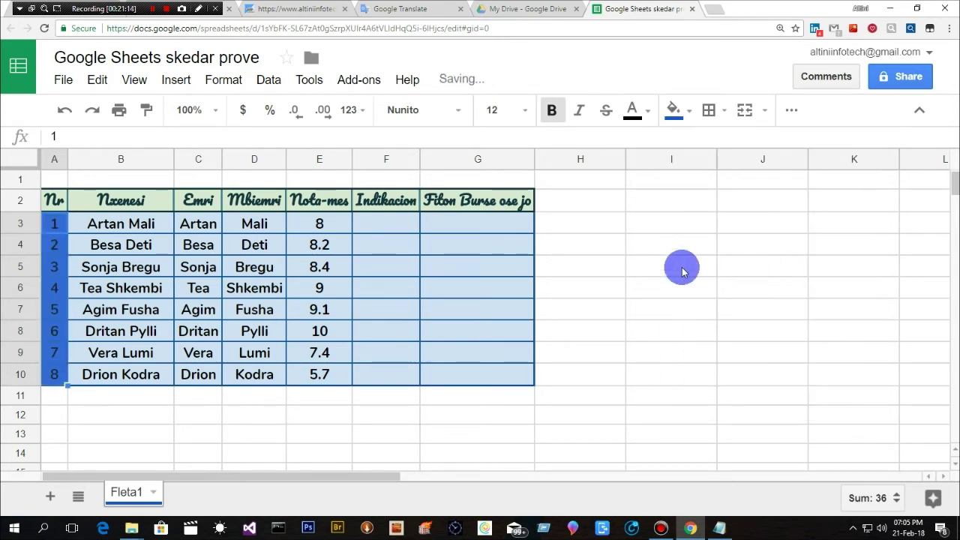
pyautogui.click(649, 116)
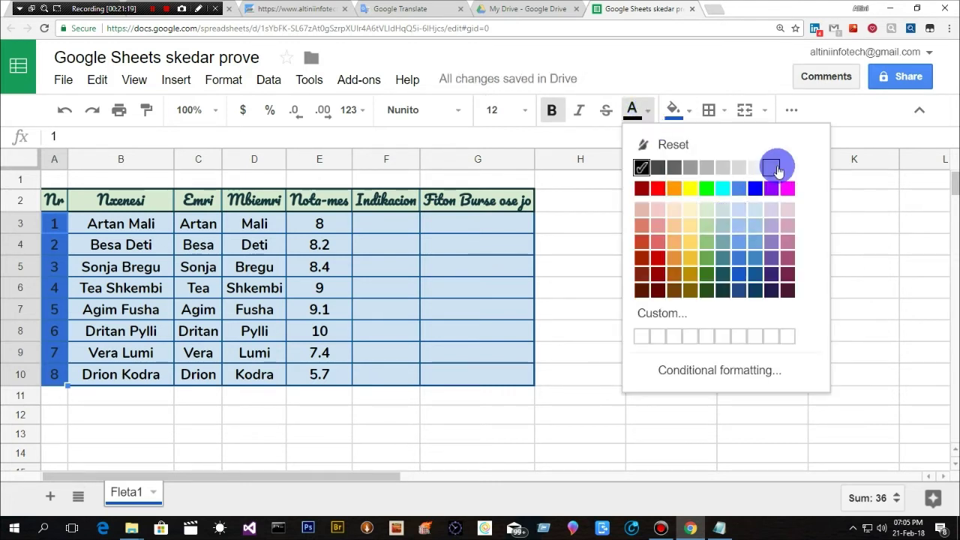
pyautogui.click(770, 166)
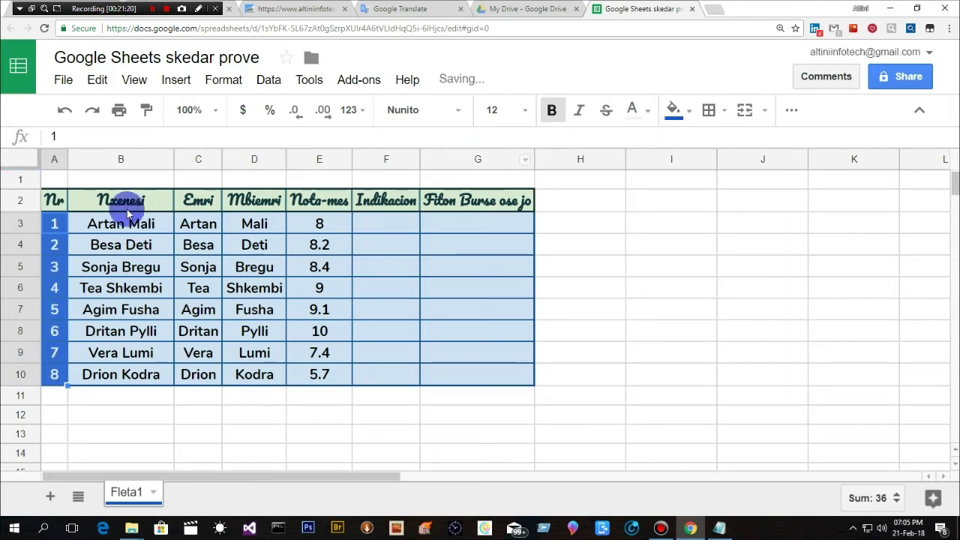
# Give the Nr header cell A2 a dark blue fill and white text.
pyautogui.click(58, 199)
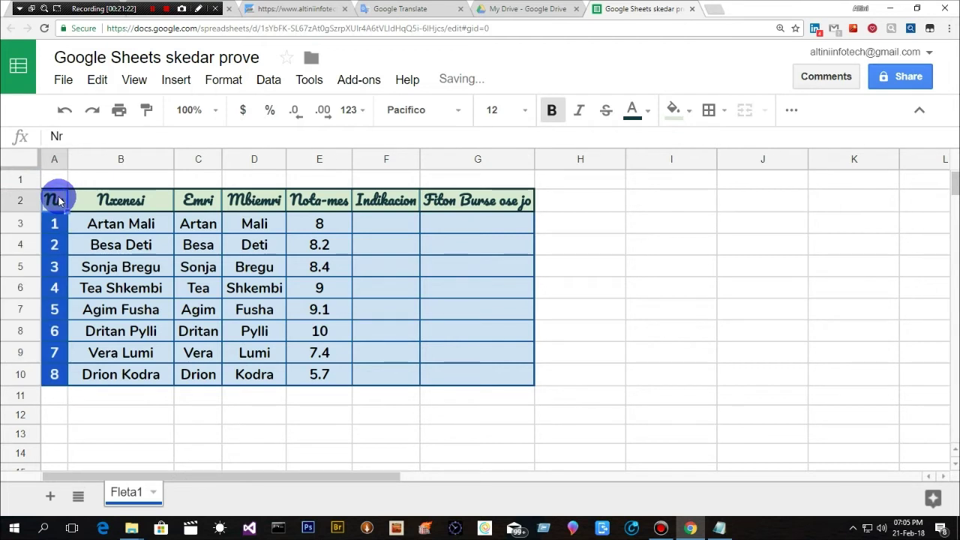
pyautogui.click(686, 111)
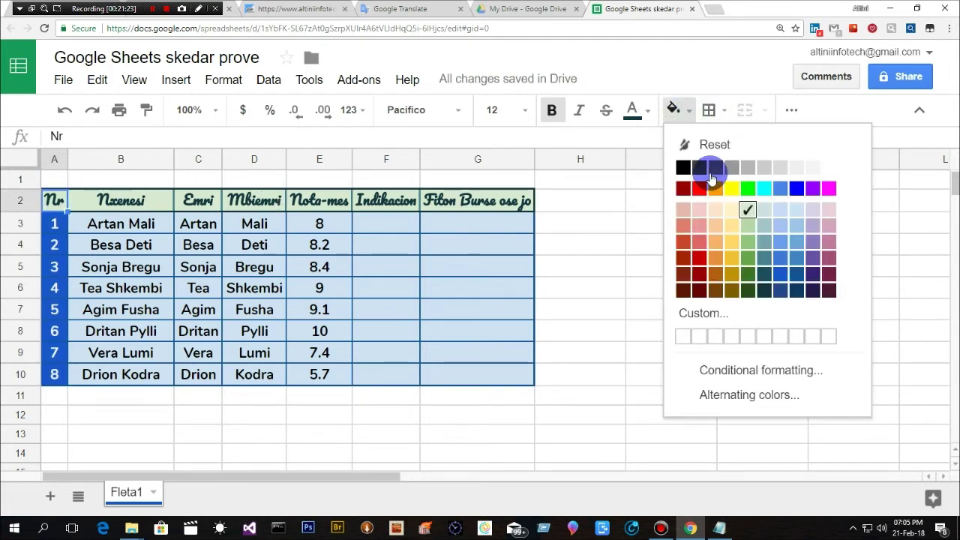
pyautogui.click(779, 291)
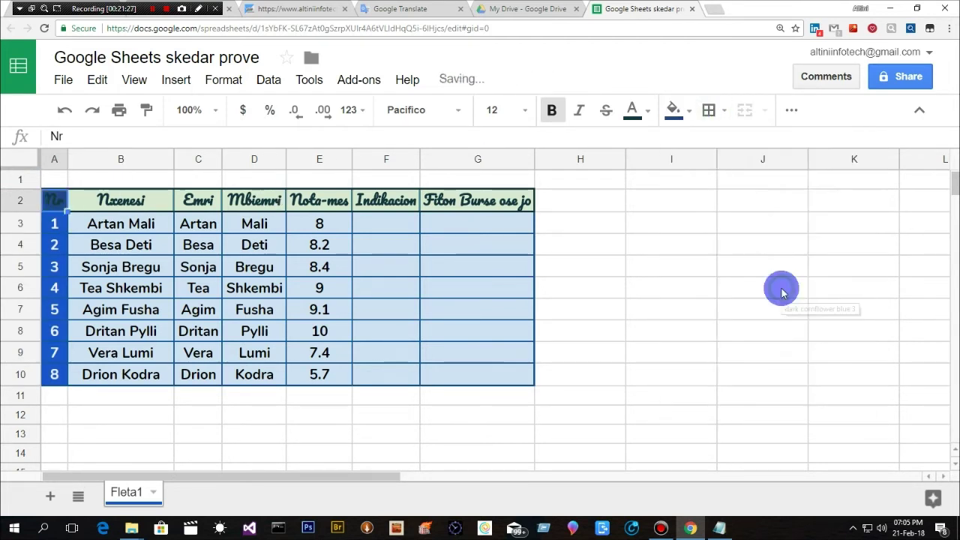
pyautogui.click(636, 111)
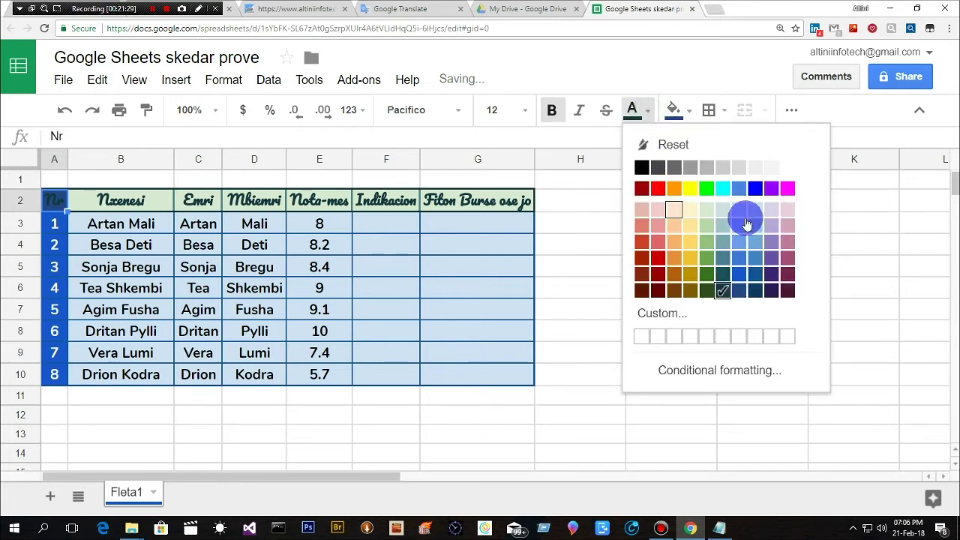
pyautogui.click(759, 171)
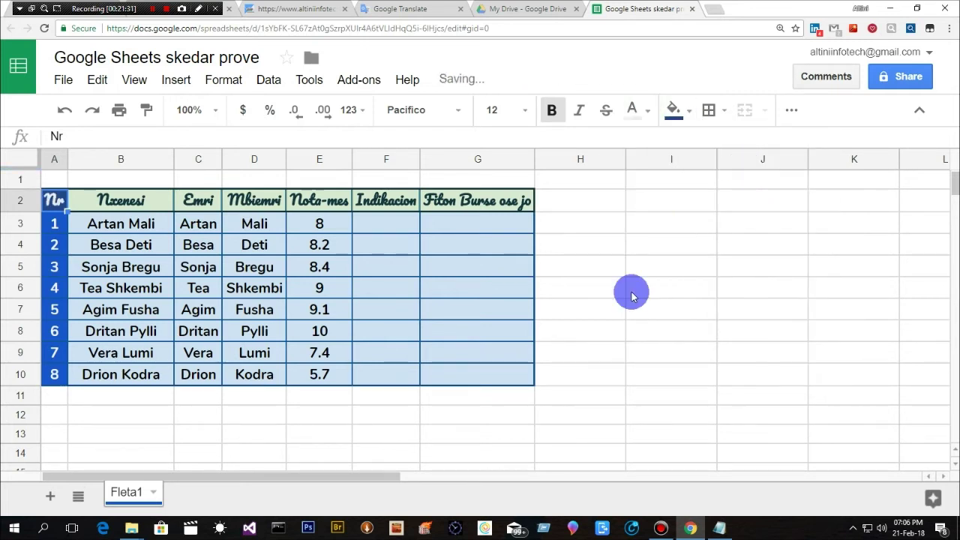
pyautogui.click(649, 285)
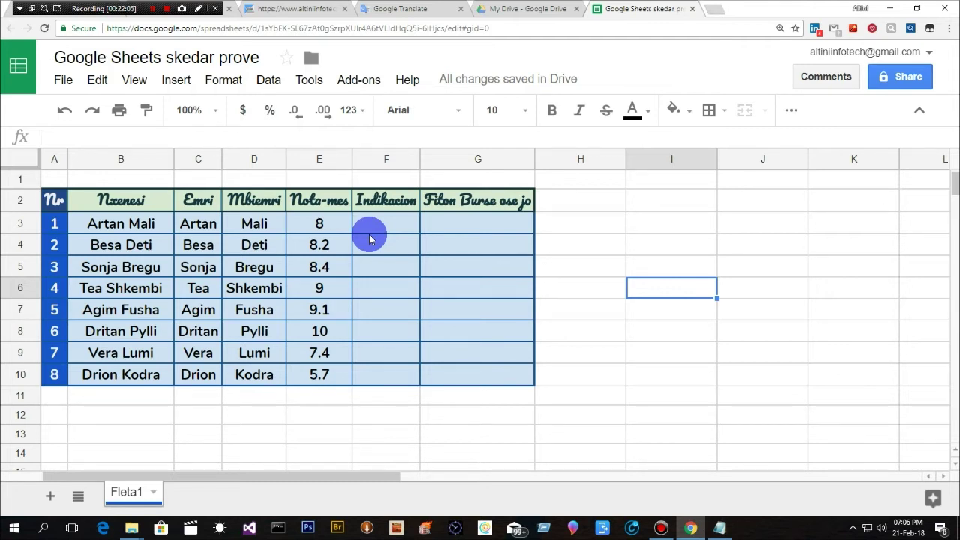
pyautogui.click(384, 219)
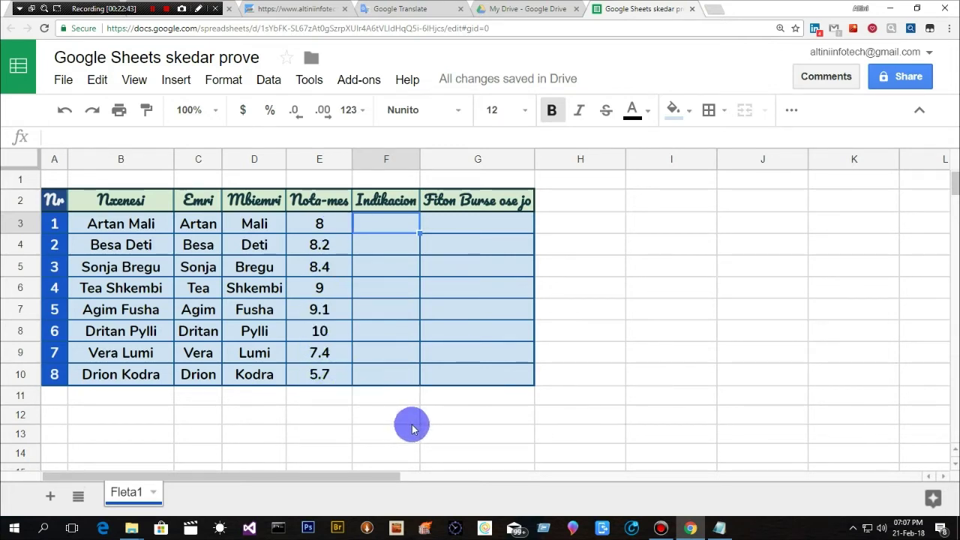
# Enter the label 'N.M-Kursit' in cell E13 below the grade table.
pyautogui.scroll(-5, 951, 191)
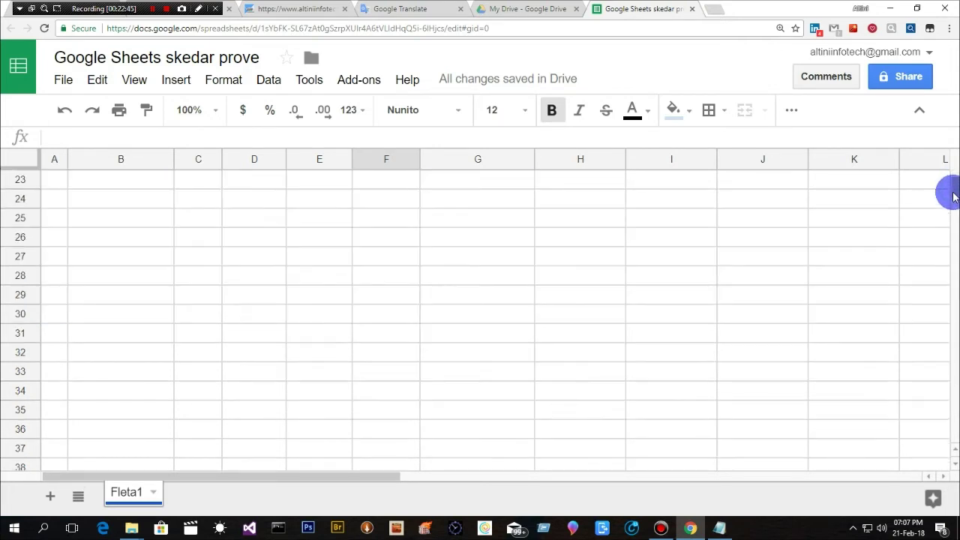
pyautogui.scroll(5, 952, 184)
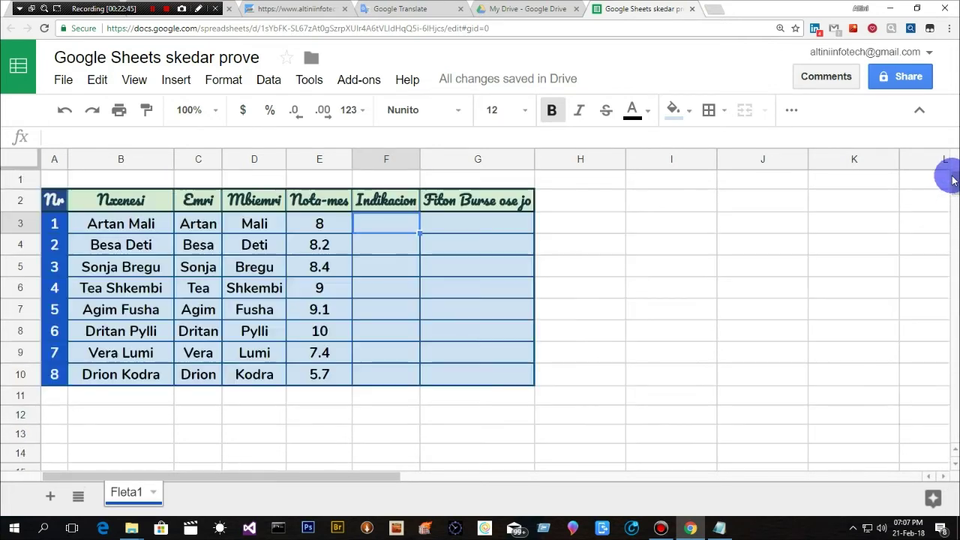
pyautogui.click(303, 441)
pyautogui.write('N.M-Ku')
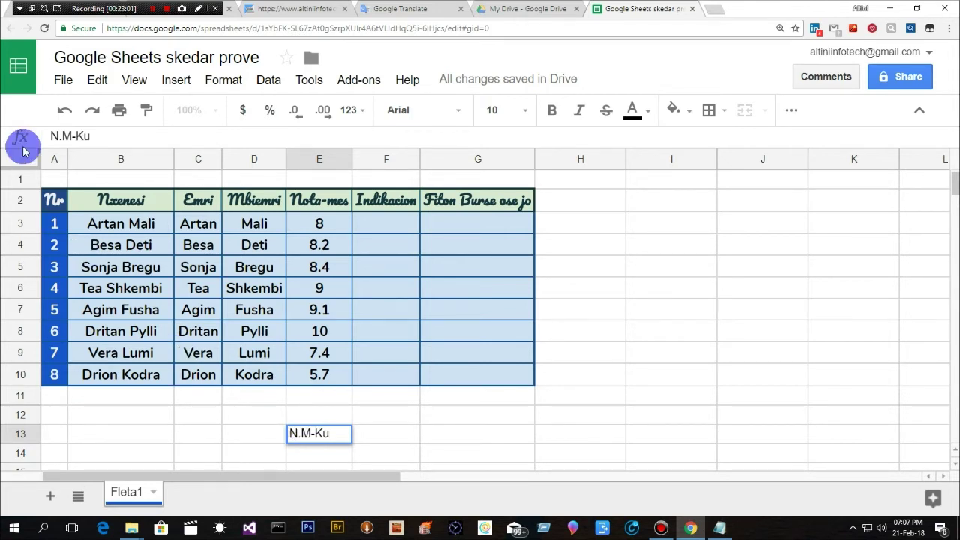
pyautogui.click(152, 9)
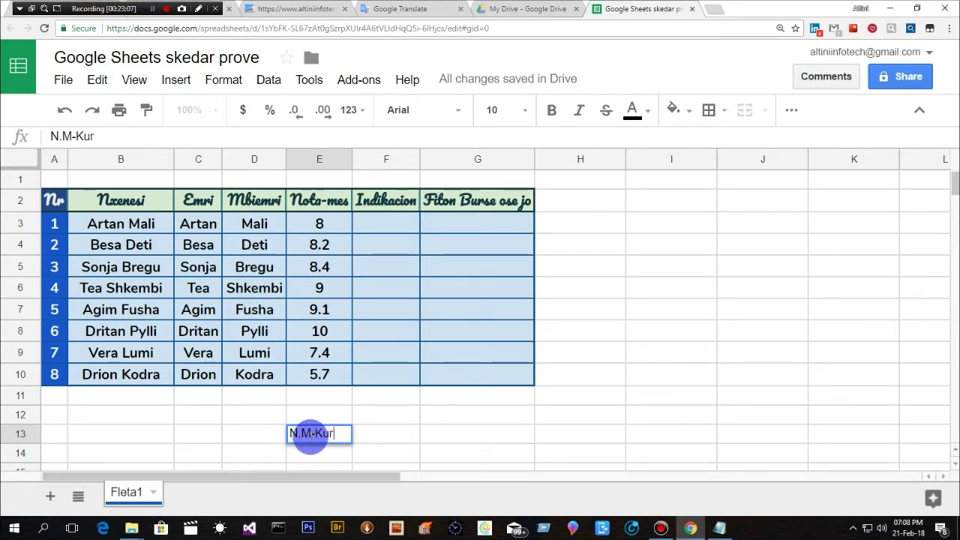
pyautogui.click(372, 438)
pyautogui.click(334, 439)
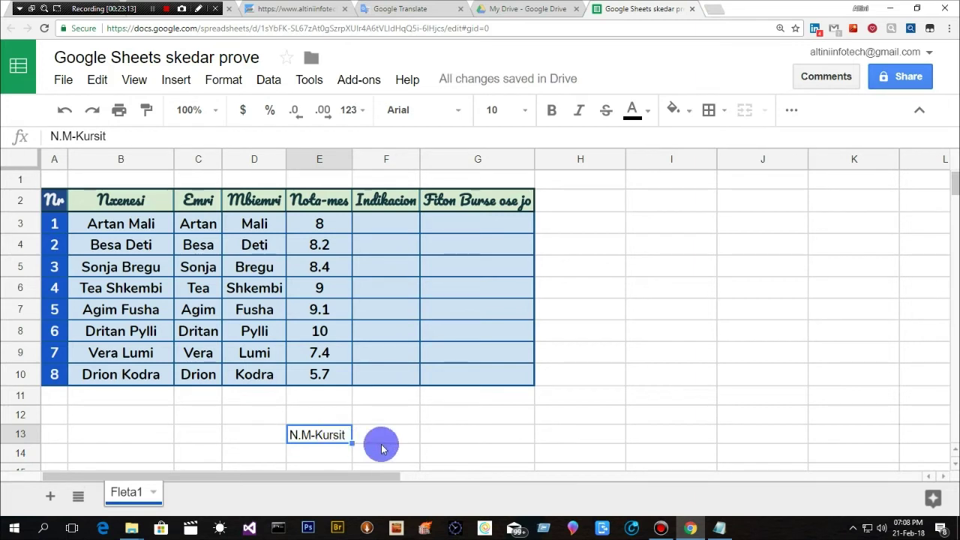
# Make the N.M-Kursit label in E13 bold with a light pink fill.
pyautogui.click(383, 441)
pyautogui.click(318, 435)
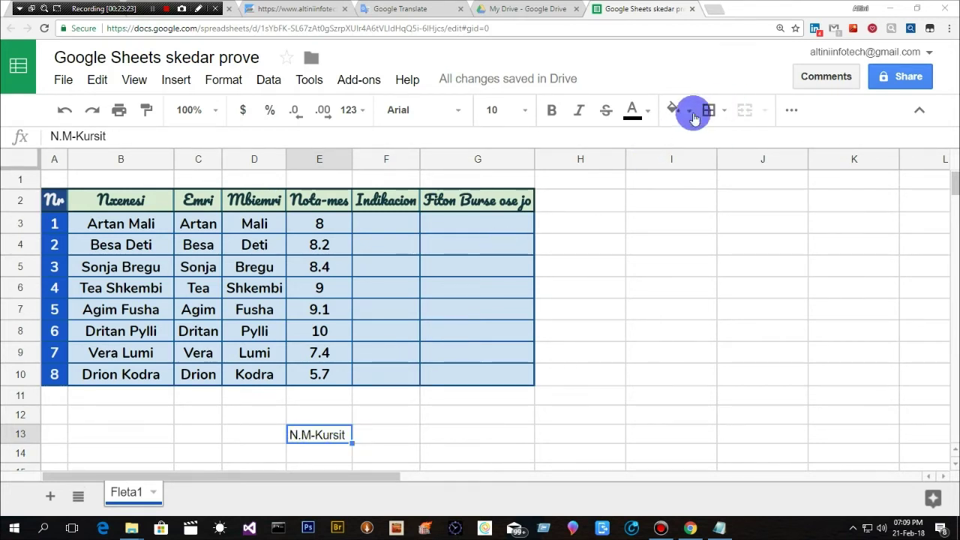
pyautogui.click(564, 118)
pyautogui.click(688, 109)
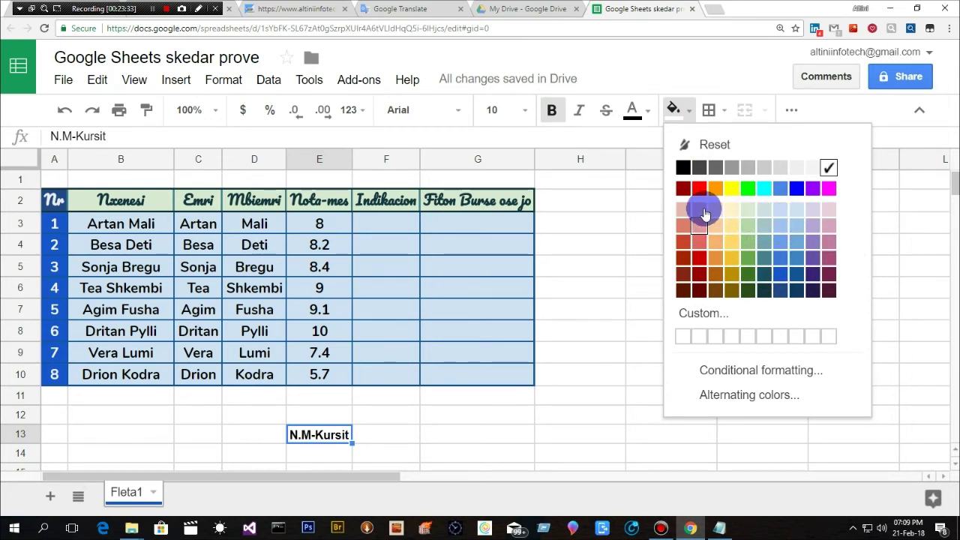
pyautogui.click(699, 209)
pyautogui.click(388, 436)
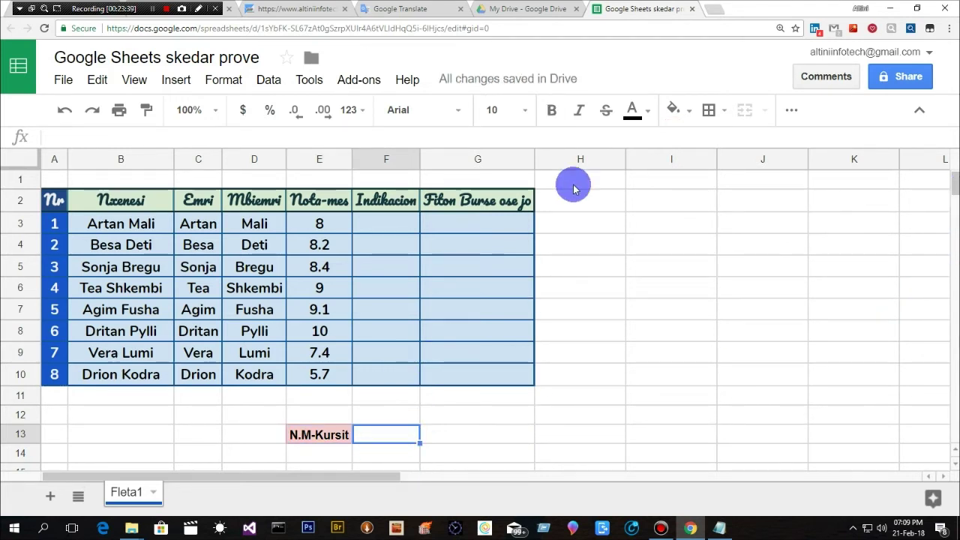
pyautogui.click(687, 111)
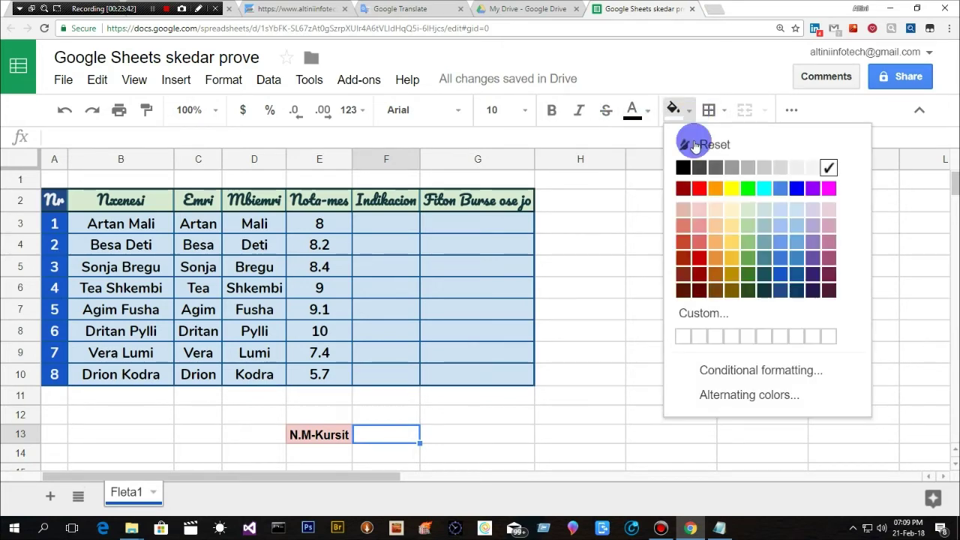
# Format F13 with a light orange fill, dark purple text and font size 11.
pyautogui.click(702, 210)
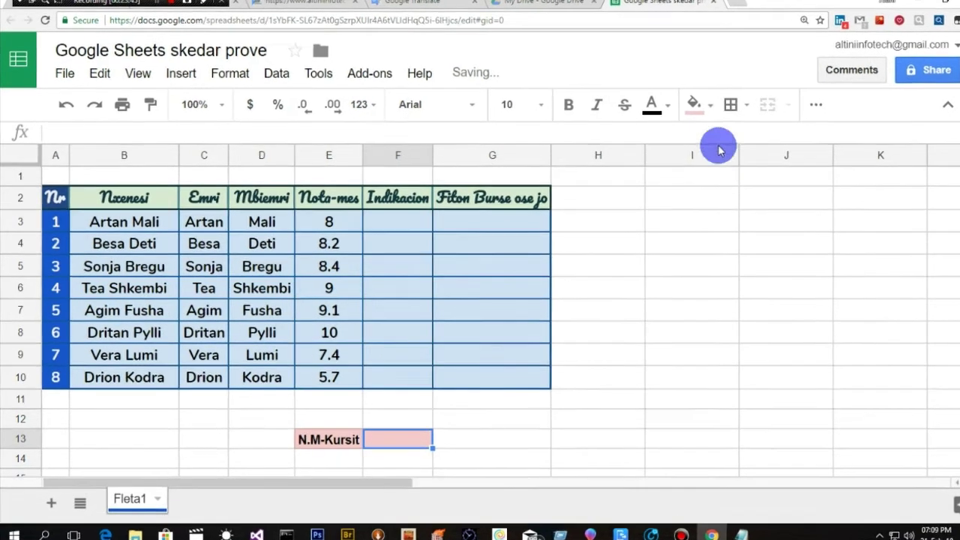
pyautogui.click(678, 109)
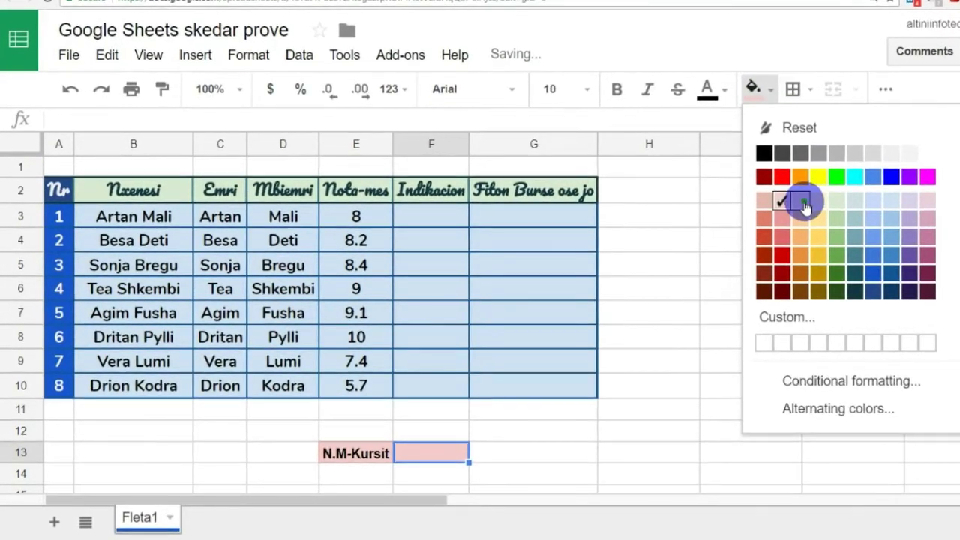
pyautogui.click(804, 204)
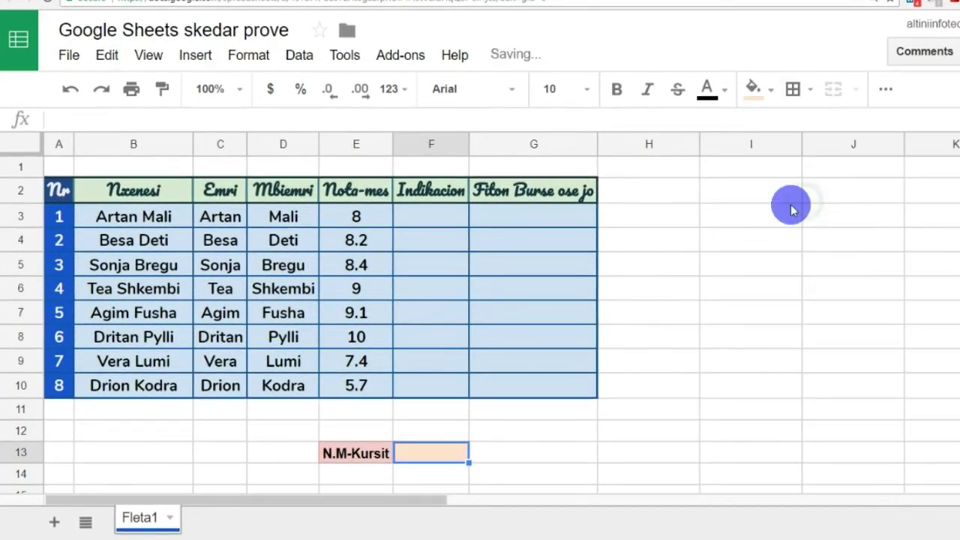
pyautogui.click(727, 91)
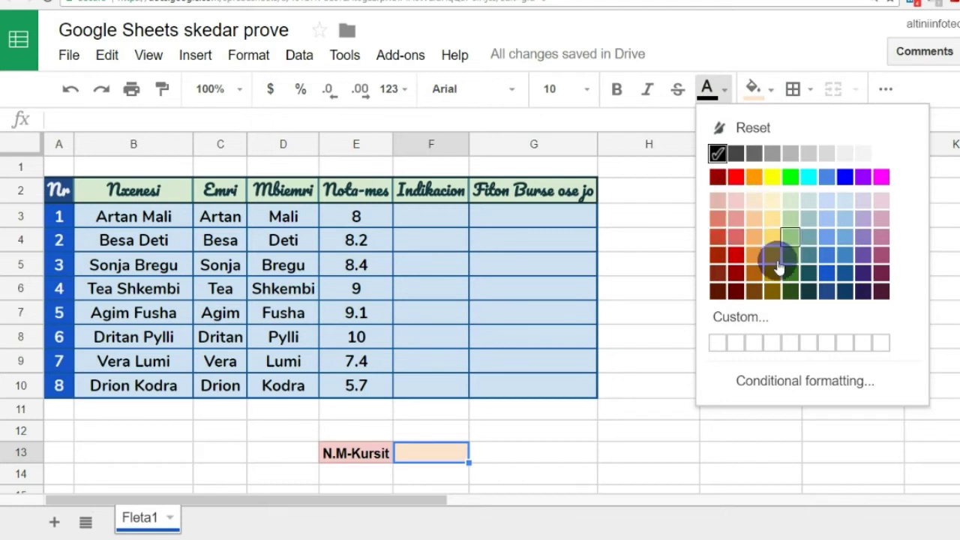
pyautogui.click(868, 277)
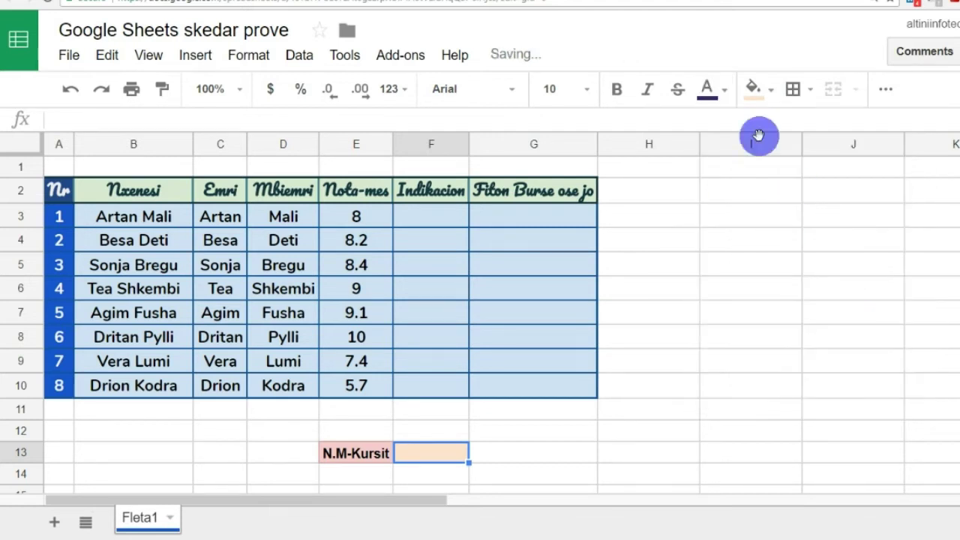
pyautogui.click(589, 90)
pyautogui.click(559, 261)
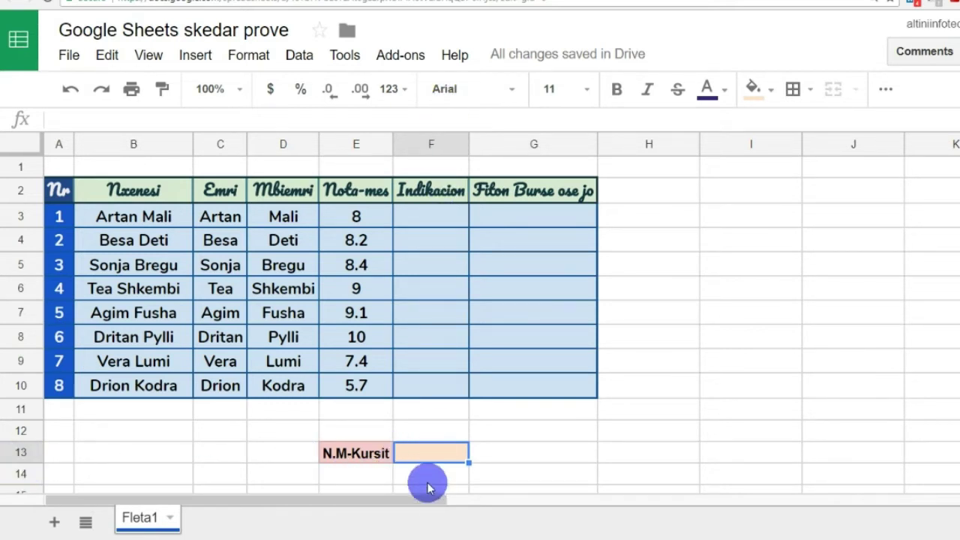
pyautogui.click(426, 453)
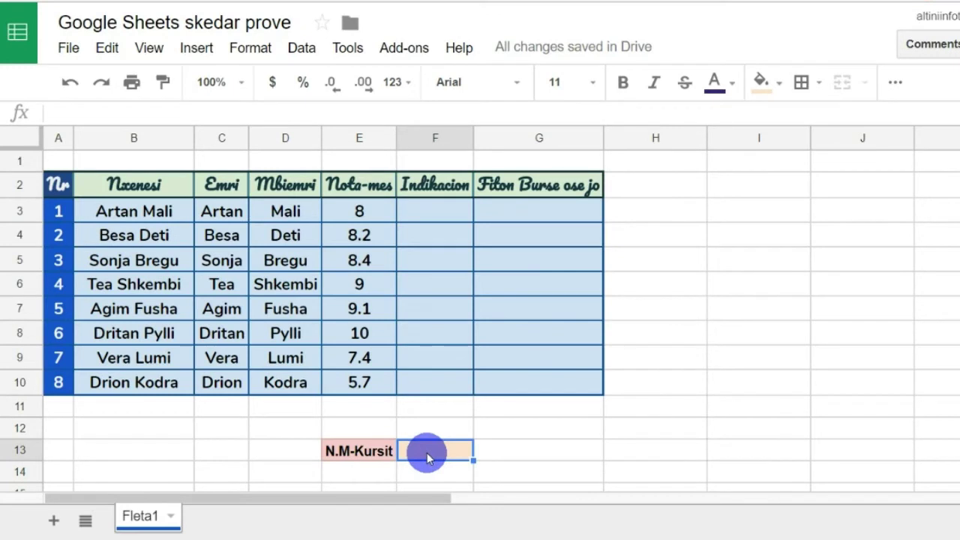
# Enter =AVERAGE(E3:E10) in F13, giving the course average 8.225.
pyautogui.write('=')
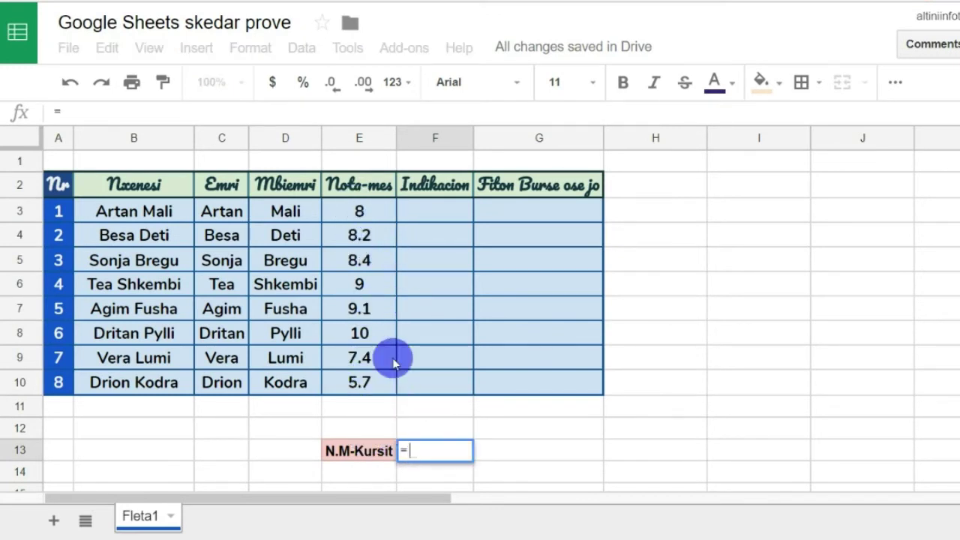
pyautogui.press('BackSpace')
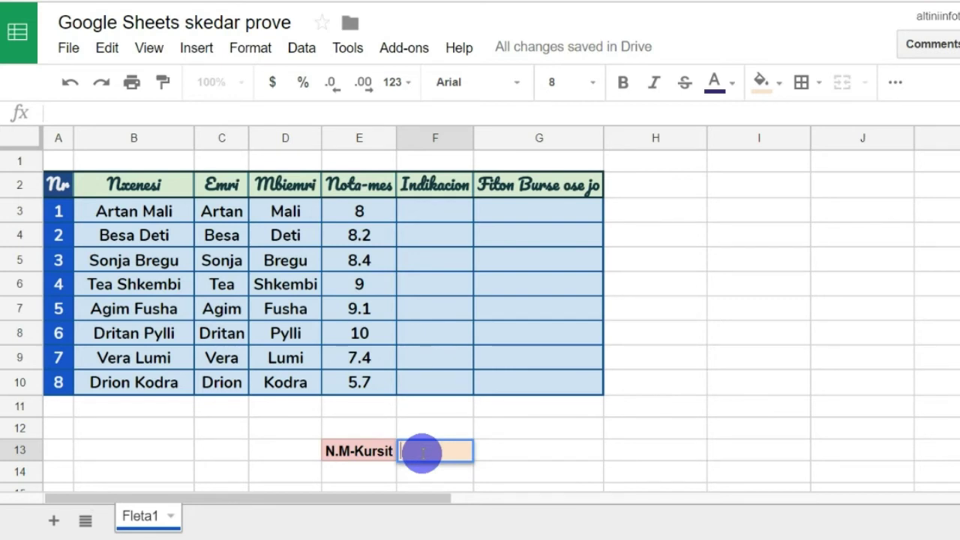
pyautogui.write('=')
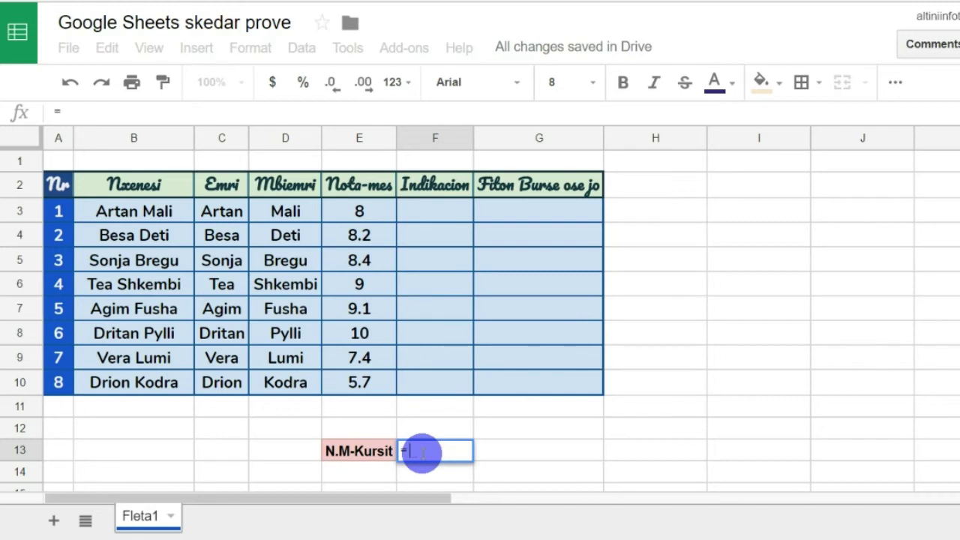
pyautogui.write('avera')
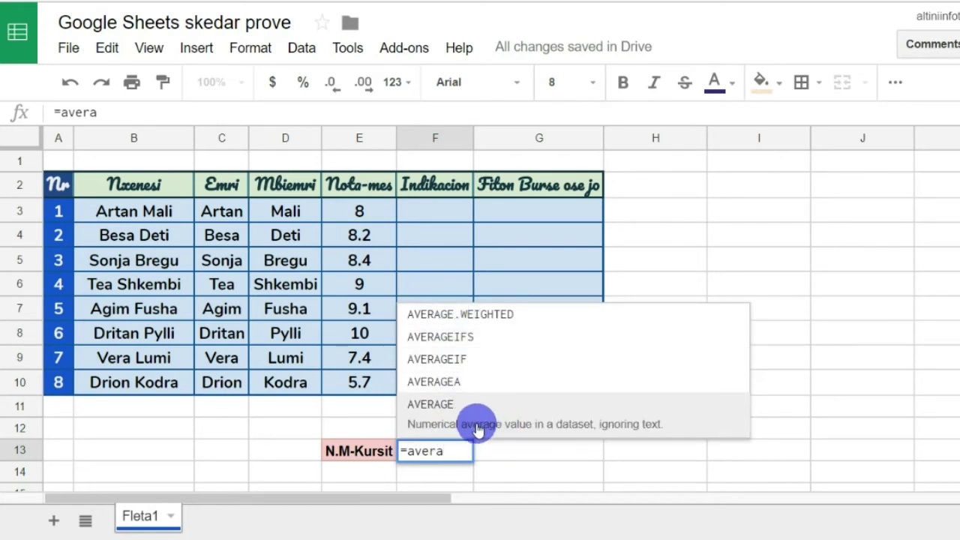
pyautogui.click(426, 403)
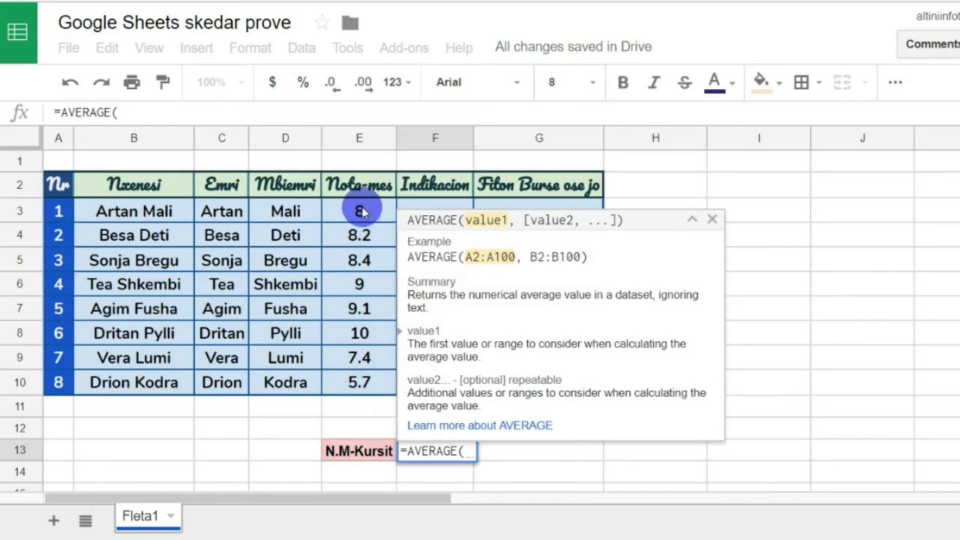
pyautogui.moveTo(361, 212); pyautogui.dragTo(363, 385)
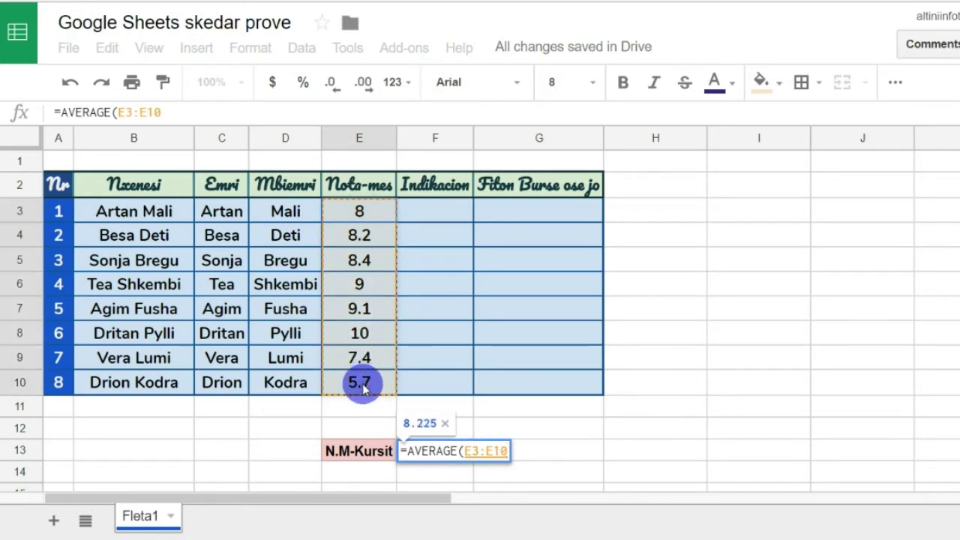
pyautogui.moveTo(461, 451); pyautogui.dragTo(503, 453)
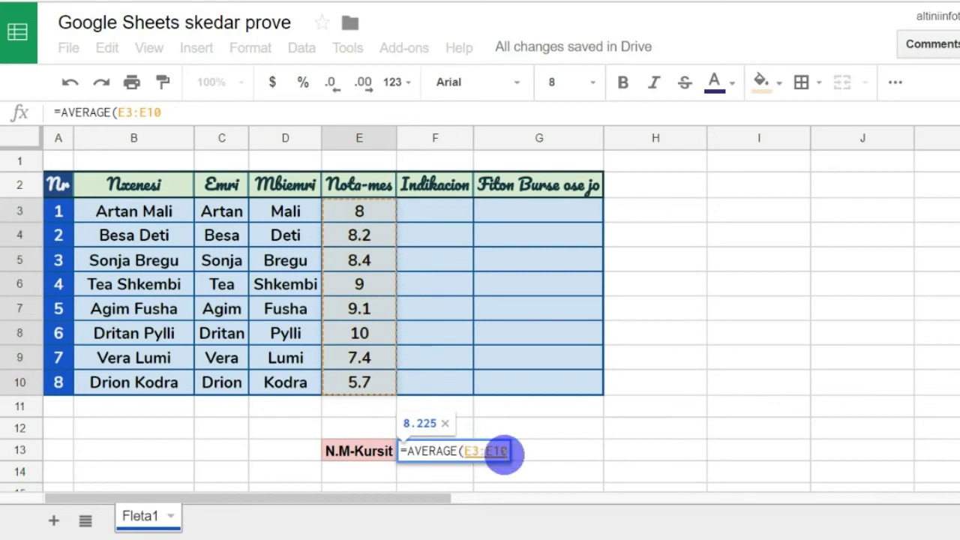
pyautogui.click(508, 451)
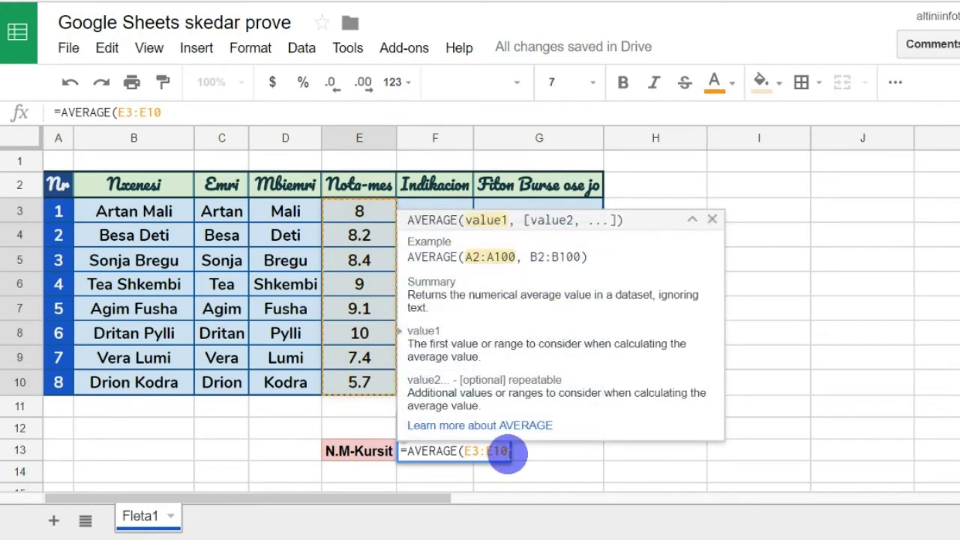
pyautogui.click(498, 452)
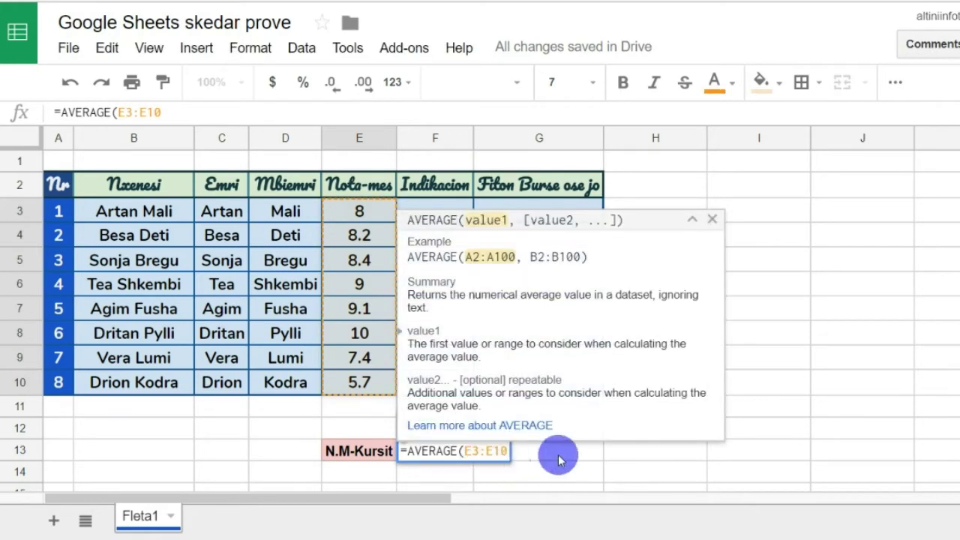
pyautogui.press('Return')
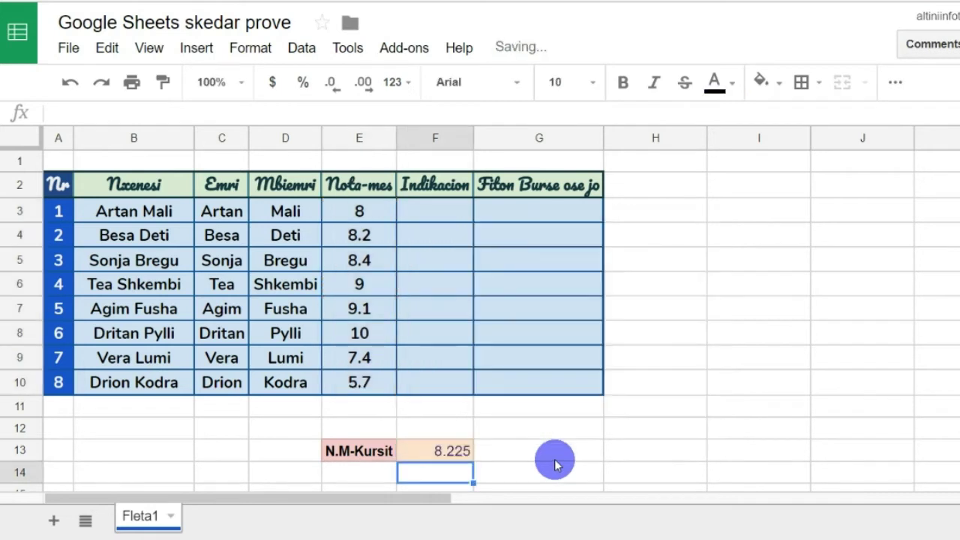
# Make the F13 average bold, size 14, centred and purple.
pyautogui.click(452, 459)
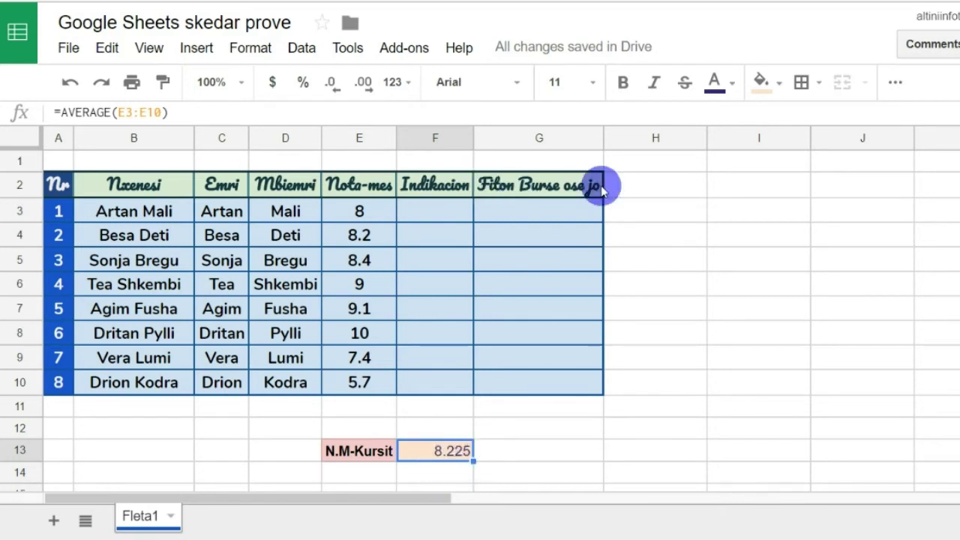
pyautogui.click(623, 81)
pyautogui.click(593, 83)
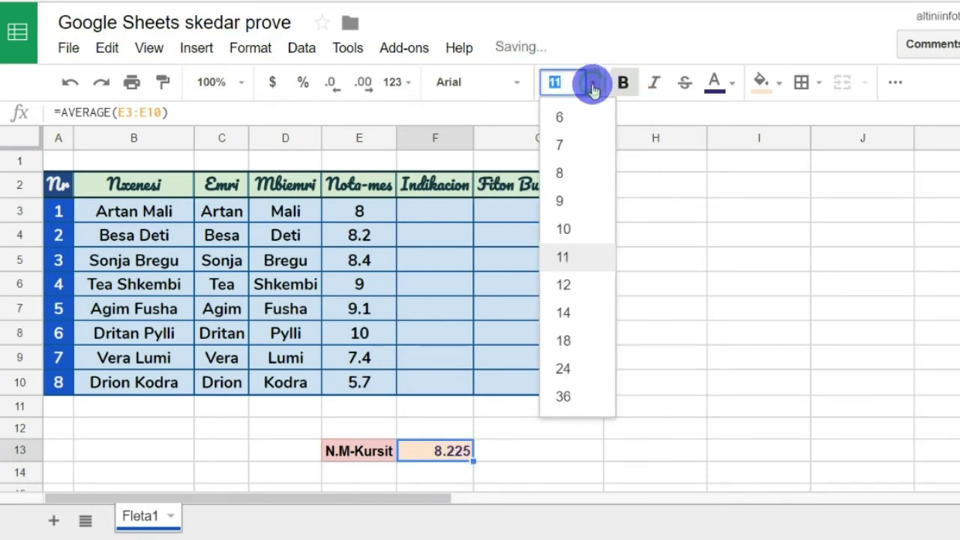
pyautogui.click(563, 311)
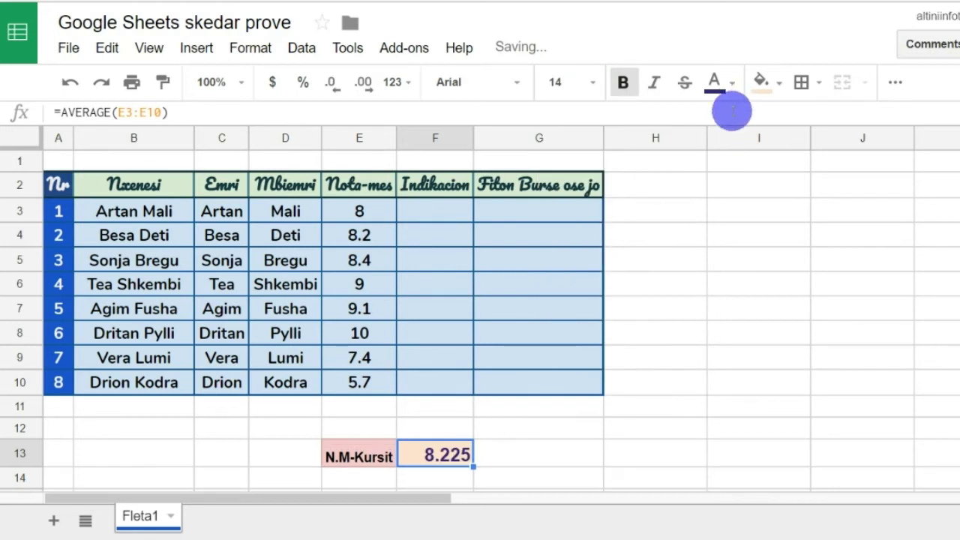
pyautogui.click(895, 82)
pyautogui.click(591, 128)
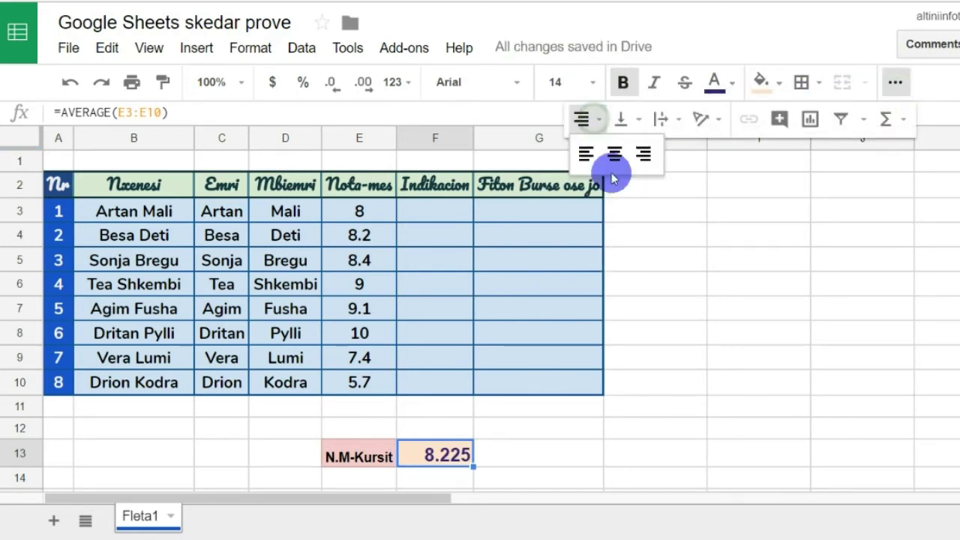
pyautogui.click(617, 152)
pyautogui.click(731, 90)
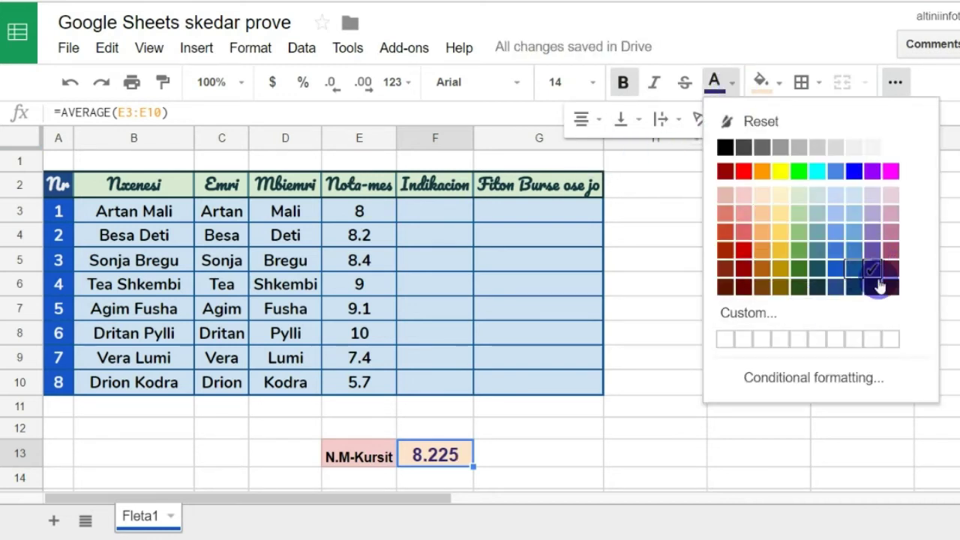
pyautogui.click(873, 172)
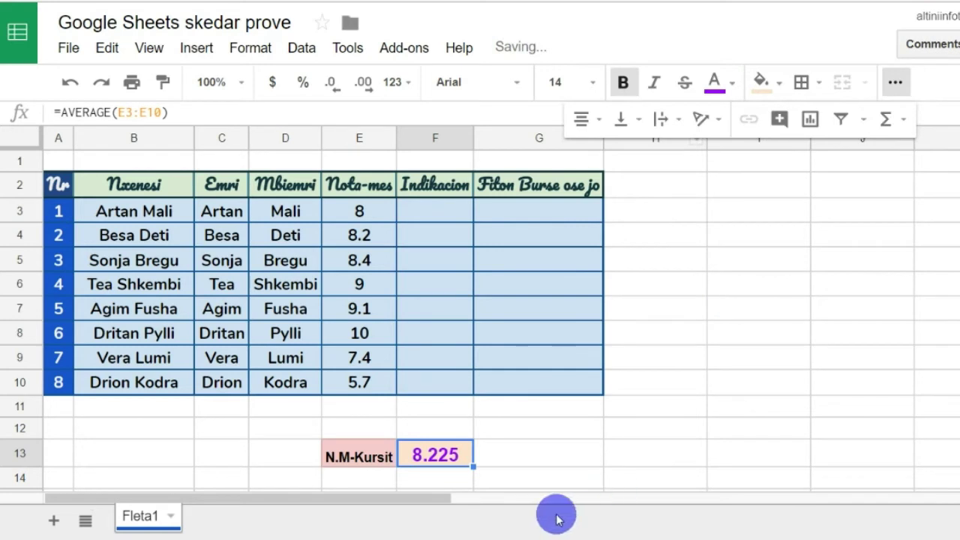
pyautogui.click(543, 449)
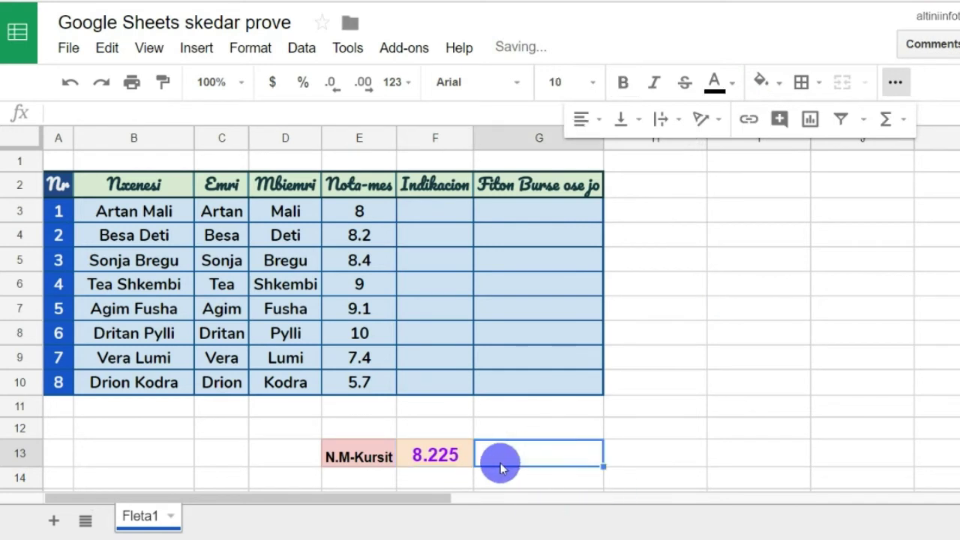
# Decrease the decimal places so the average shows as 8.2.
pyautogui.click(438, 453)
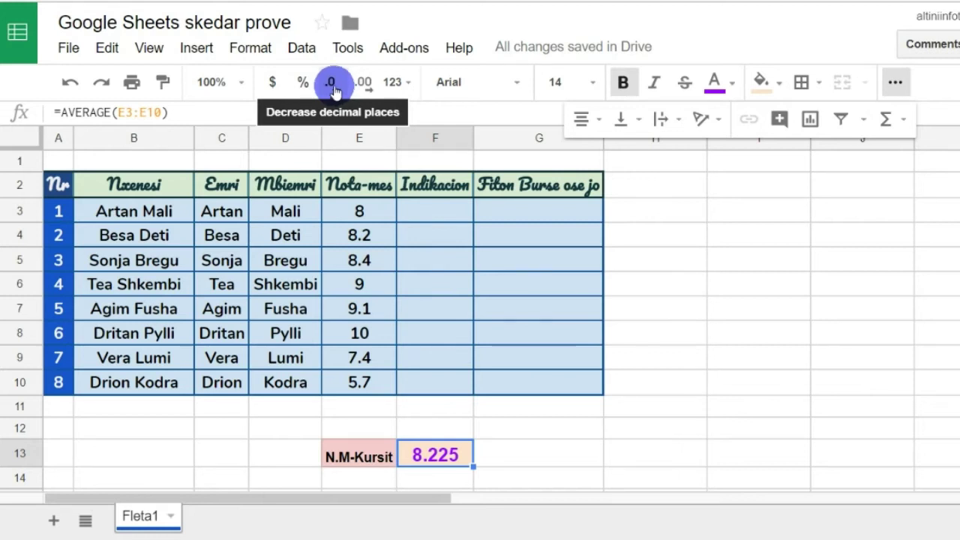
pyautogui.click(334, 88)
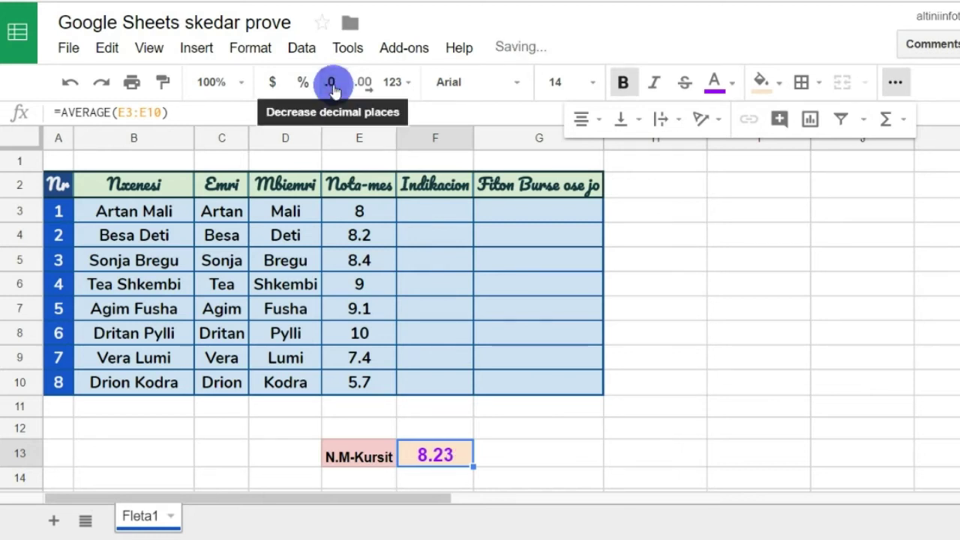
pyautogui.click(334, 88)
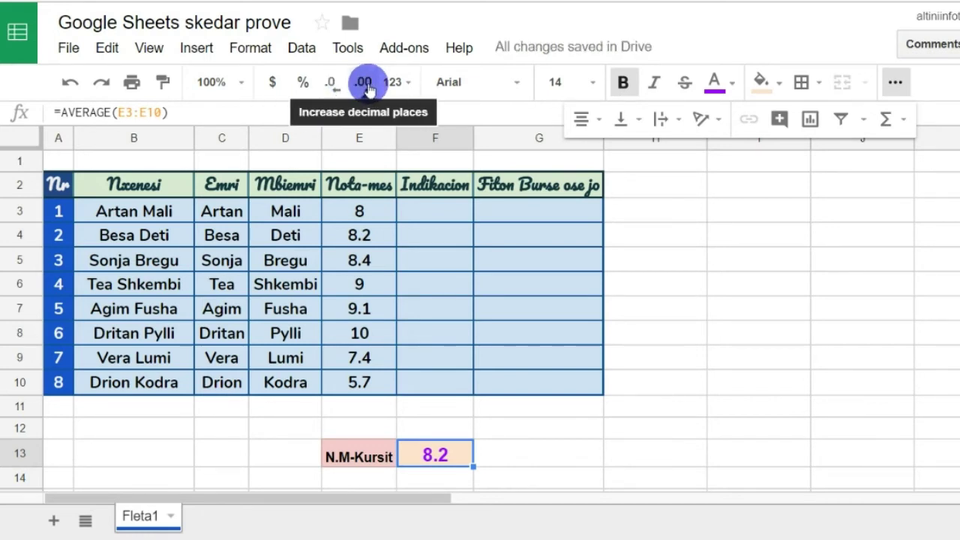
pyautogui.click(364, 82)
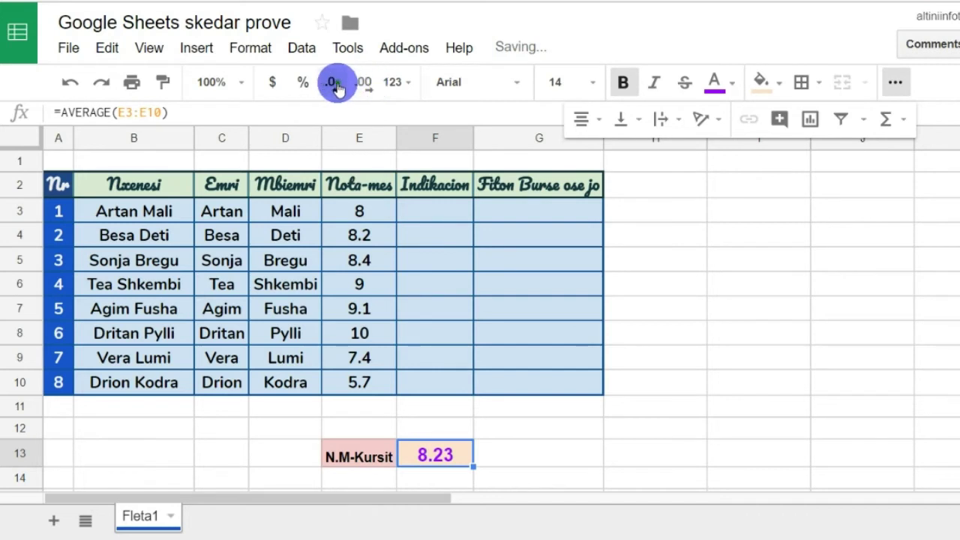
pyautogui.click(493, 450)
# Merge A1:C1 using Format > Merge cells > Merge all.
pyautogui.moveTo(60, 161); pyautogui.dragTo(213, 163)
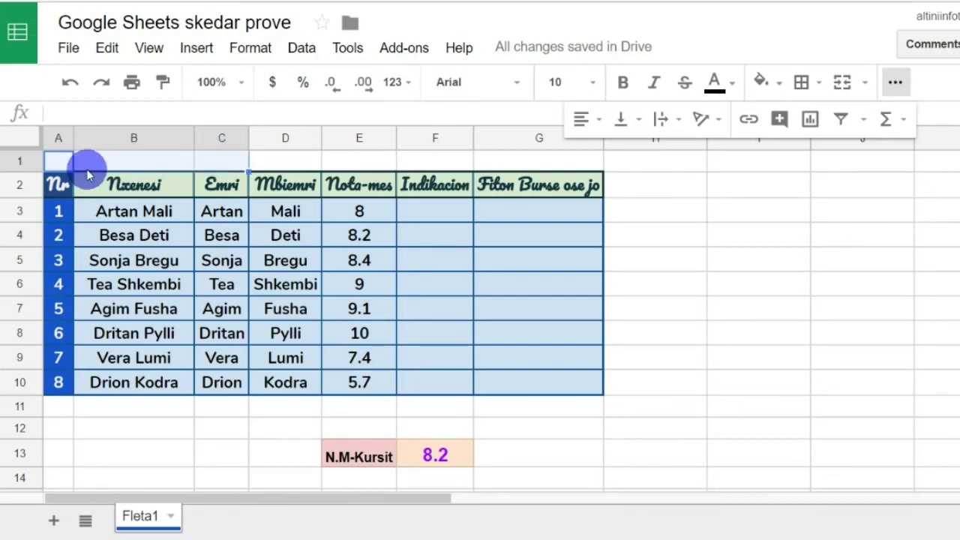
pyautogui.moveTo(86, 169)
pyautogui.mouseDown()
pyautogui.moveTo(236, 166)
pyautogui.moveTo(259, 54)
pyautogui.mouseUp()
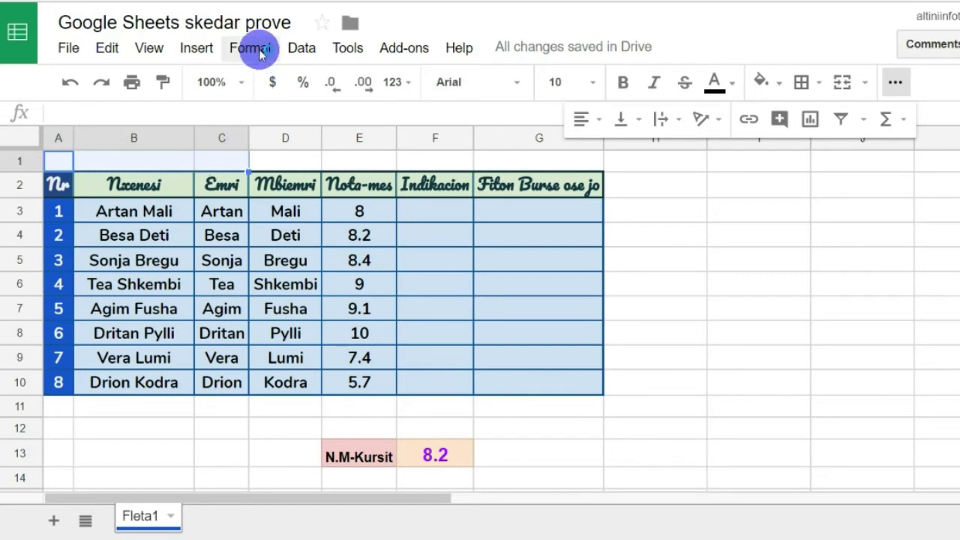
pyautogui.click(255, 49)
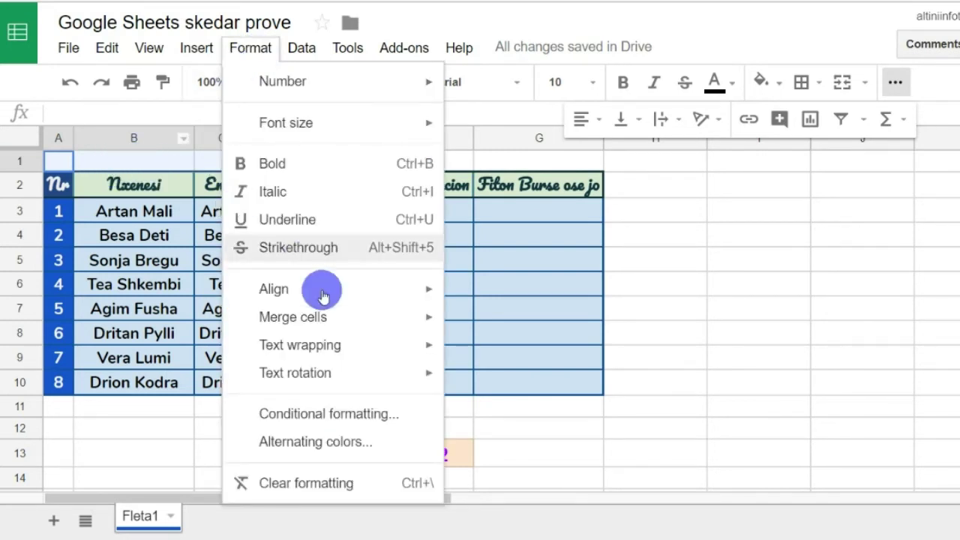
pyautogui.moveTo(292, 317)
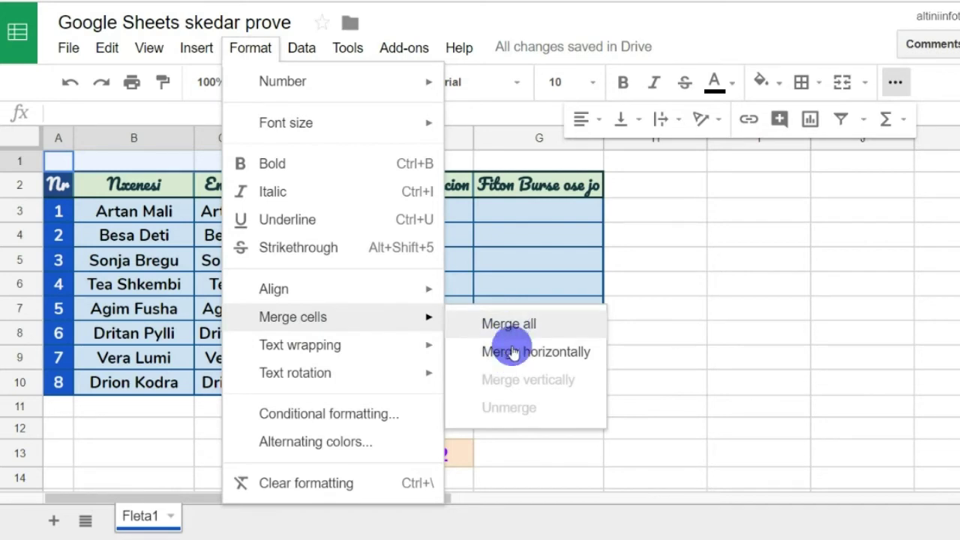
pyautogui.click(510, 327)
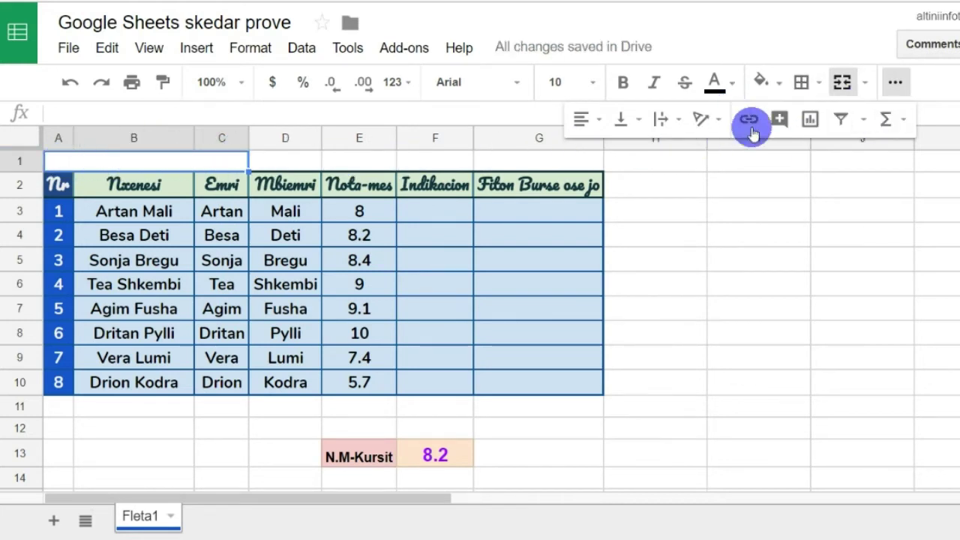
# Apply the purple alternating-colours style to the A1:C1 title cell and set its text to white.
pyautogui.click(762, 82)
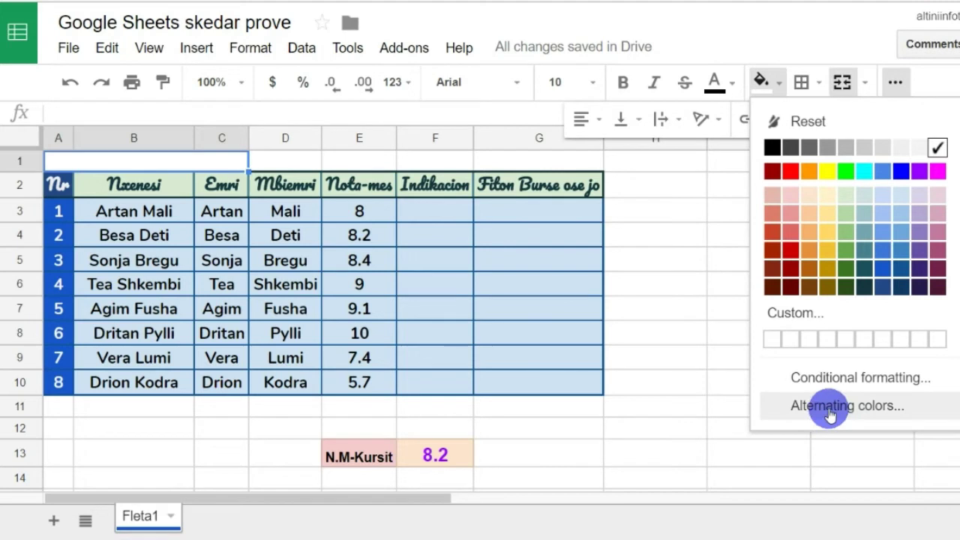
pyautogui.click(837, 406)
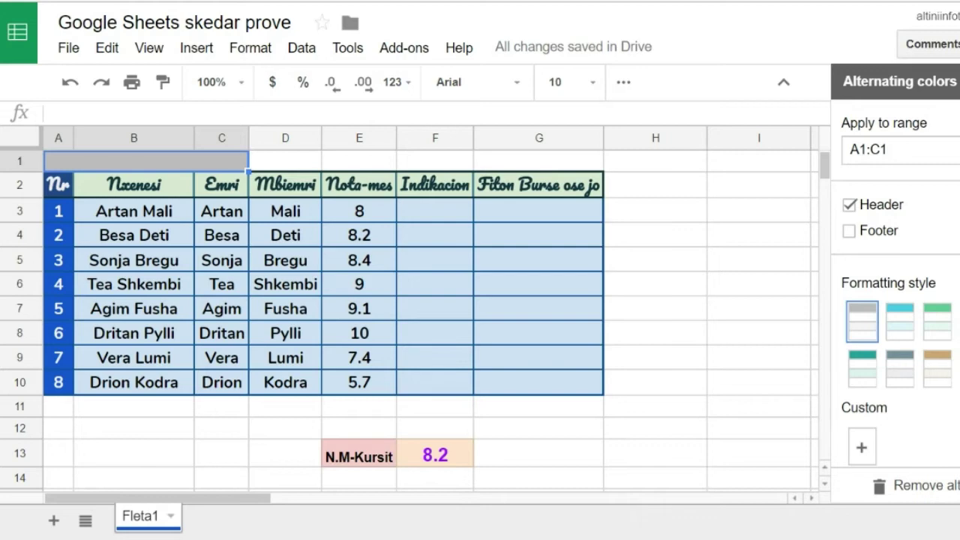
pyautogui.click(901, 363)
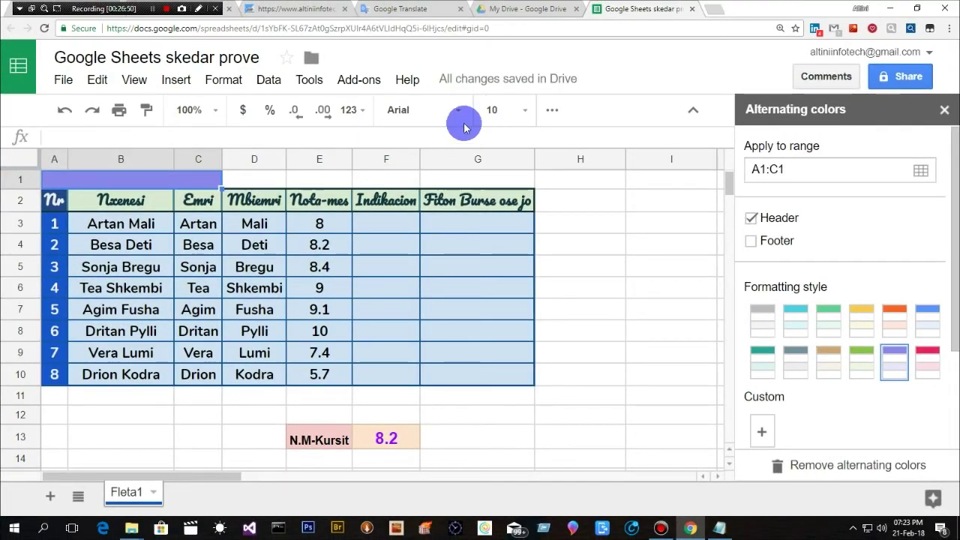
pyautogui.click(944, 112)
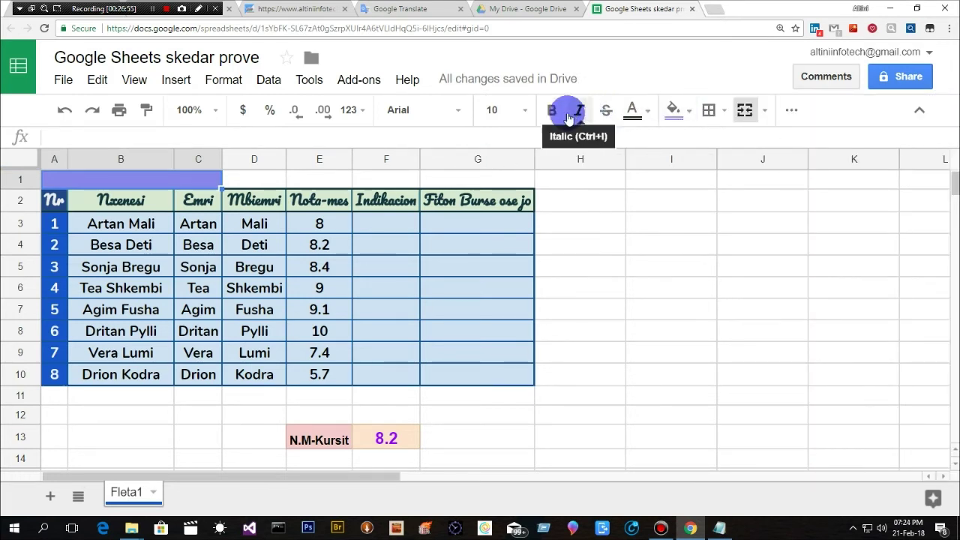
pyautogui.click(634, 110)
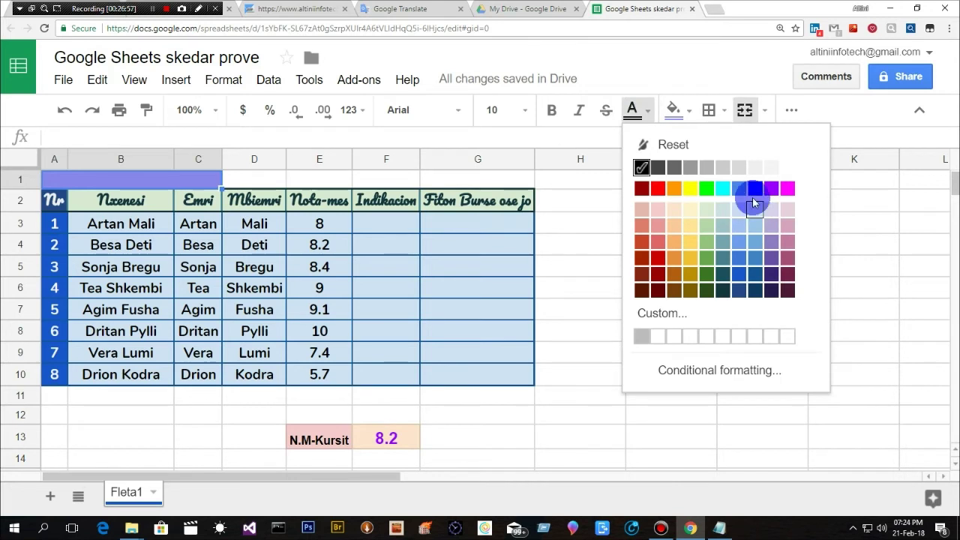
pyautogui.click(769, 168)
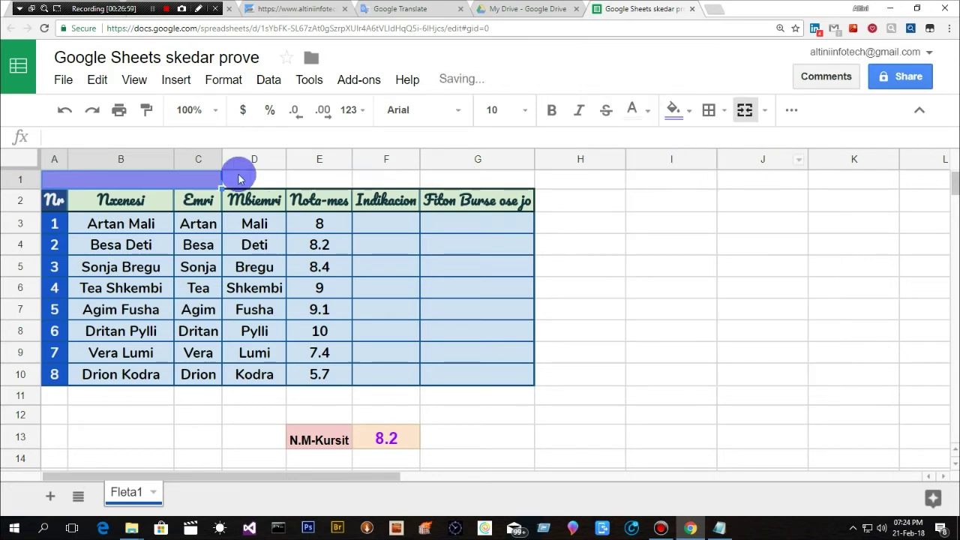
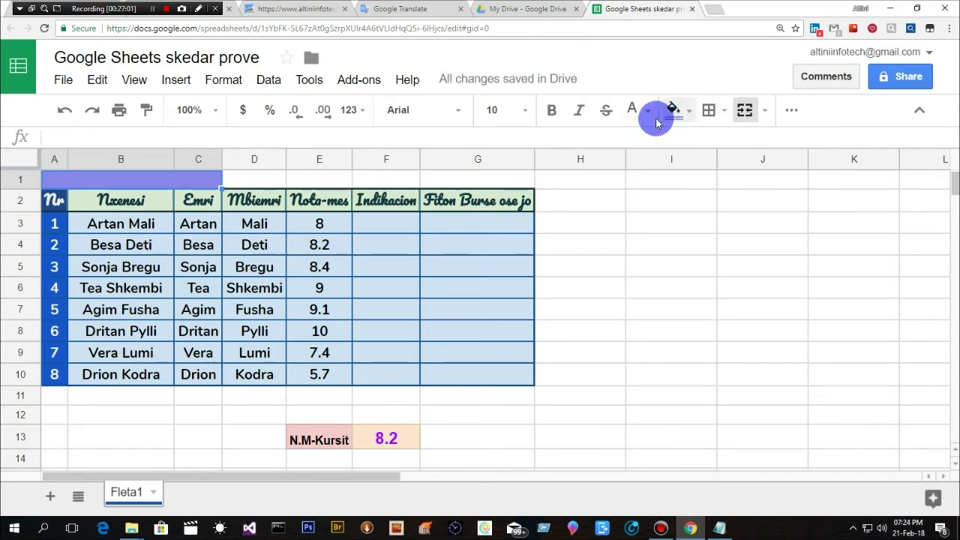
# Make the merged A1 title cell white, bold, 14-point text and start editing it.
pyautogui.click(649, 113)
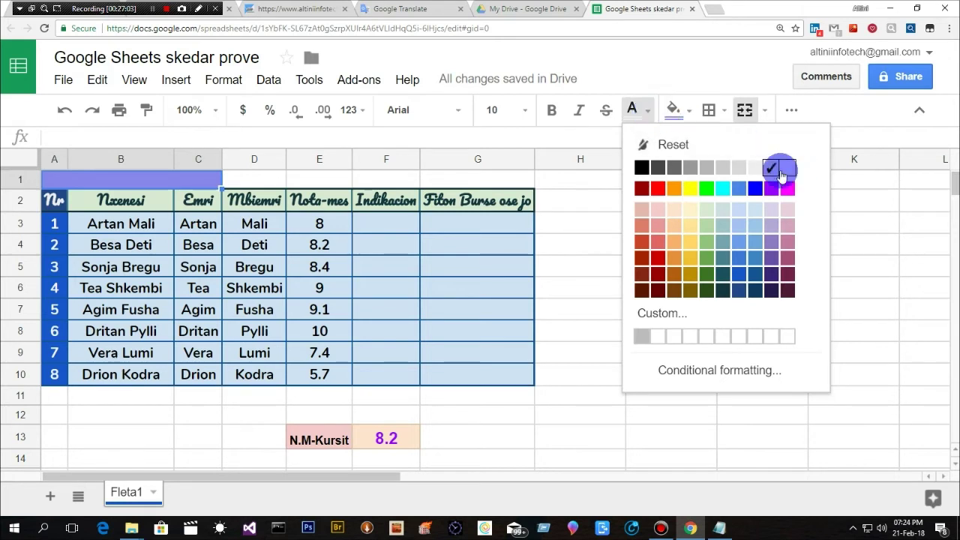
pyautogui.click(632, 110)
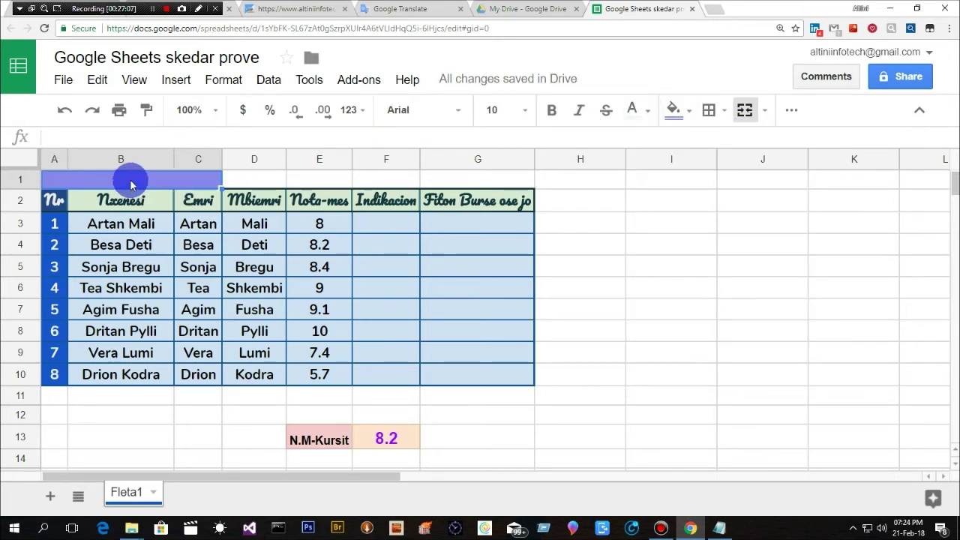
pyautogui.click(556, 114)
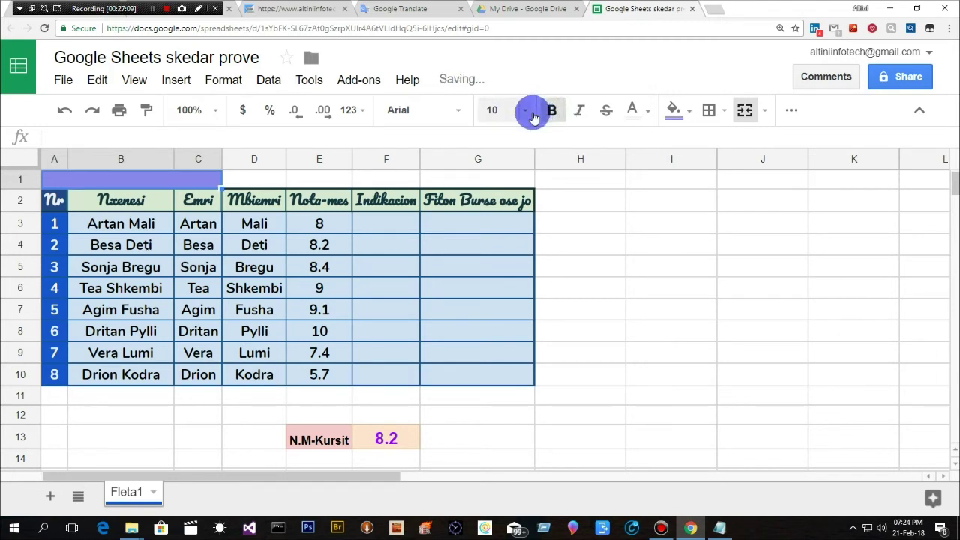
pyautogui.click(525, 111)
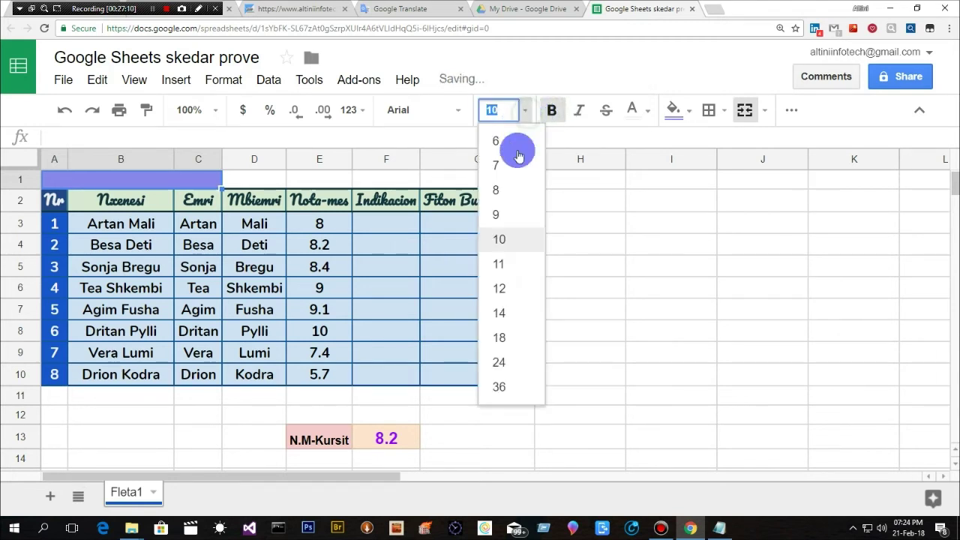
pyautogui.click(504, 313)
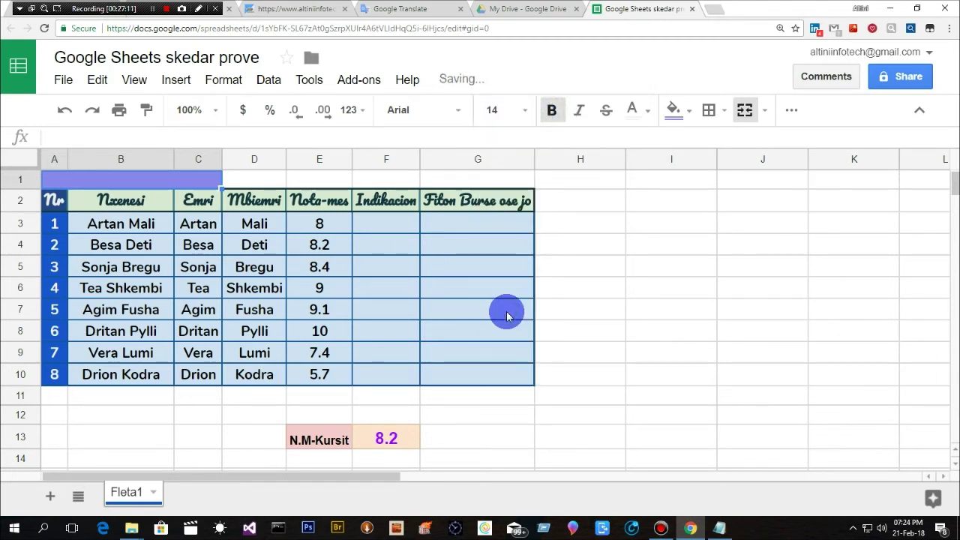
pyautogui.doubleClick(107, 180)
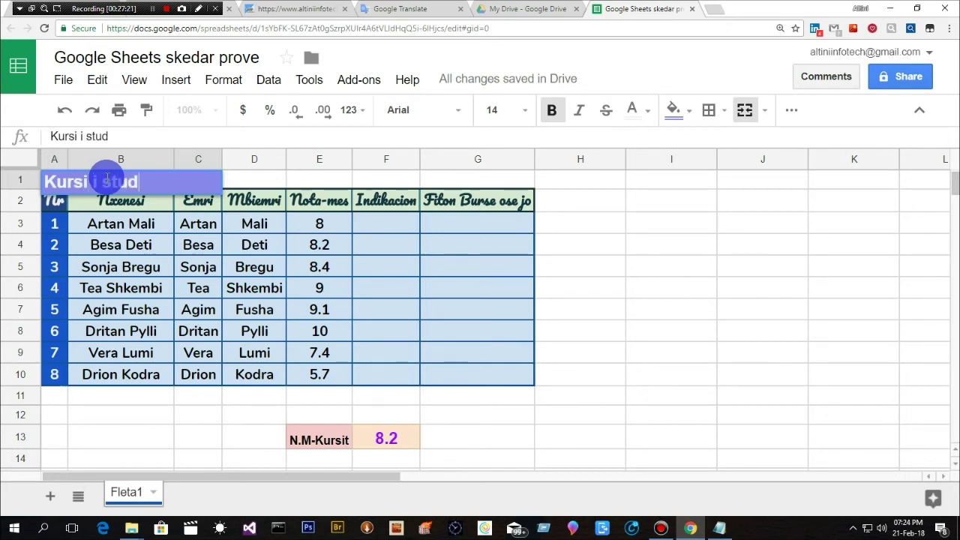
pyautogui.write('Kursi i studenteve')
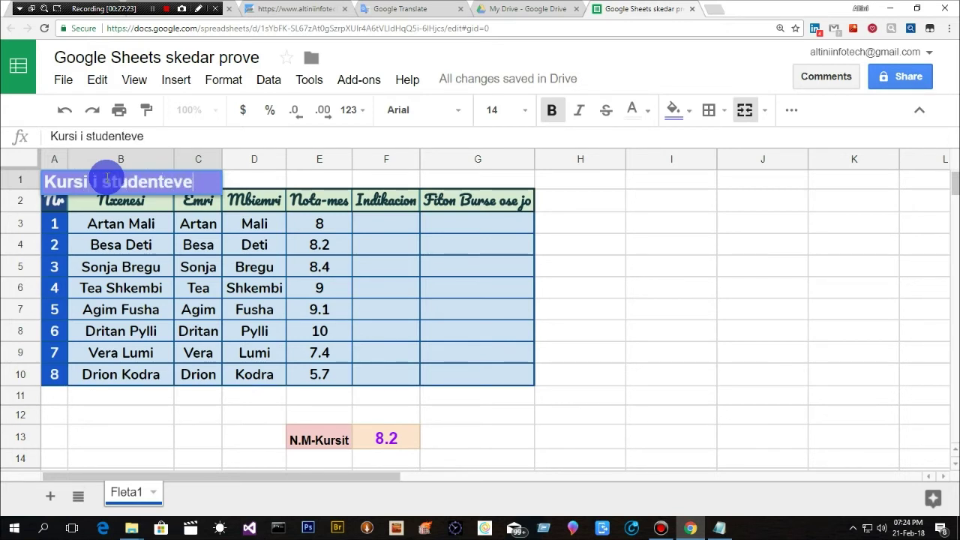
# Commit the title 'Kursi i studenteve -bursa' and widen column C so it fits.
pyautogui.press('Escape')
pyautogui.write('-bursa')
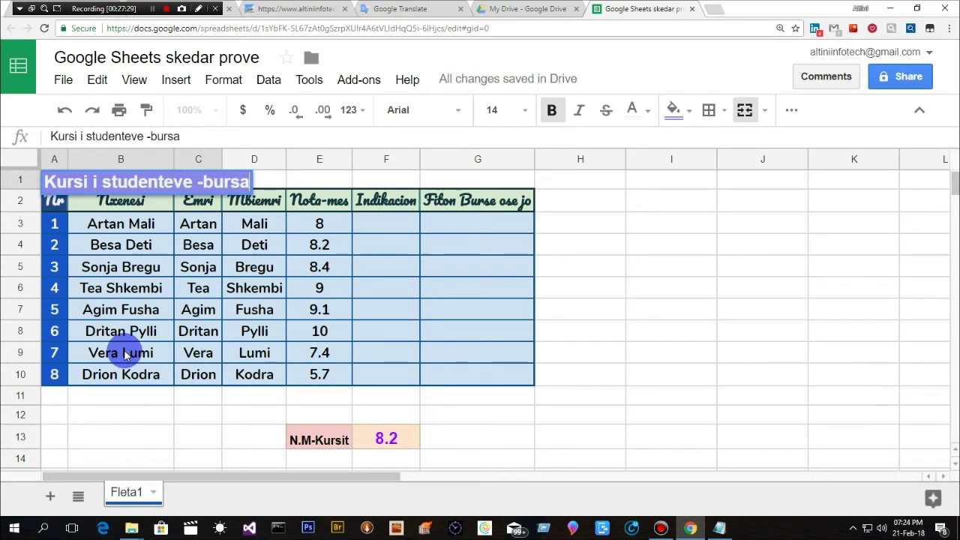
pyautogui.click(555, 204)
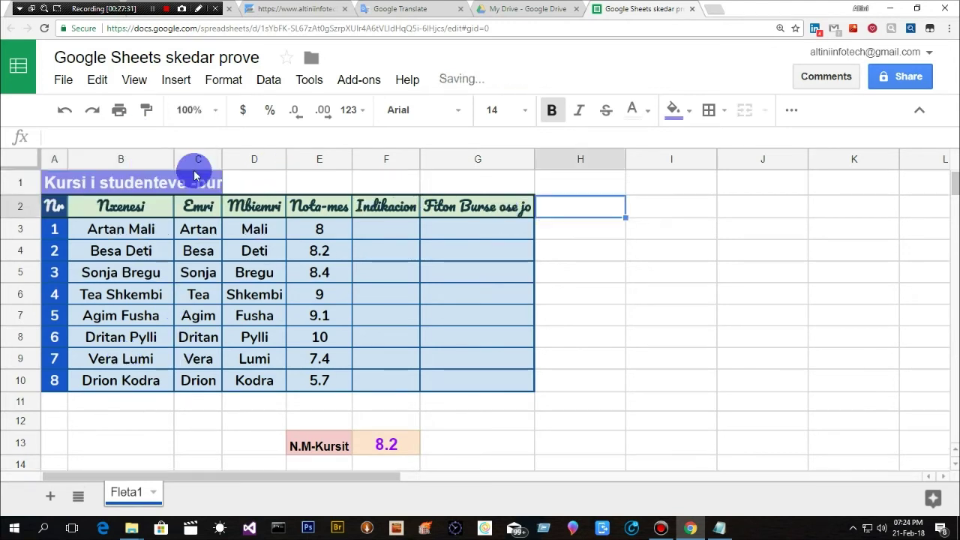
pyautogui.click(196, 180)
pyautogui.moveTo(221, 156); pyautogui.dragTo(253, 158)
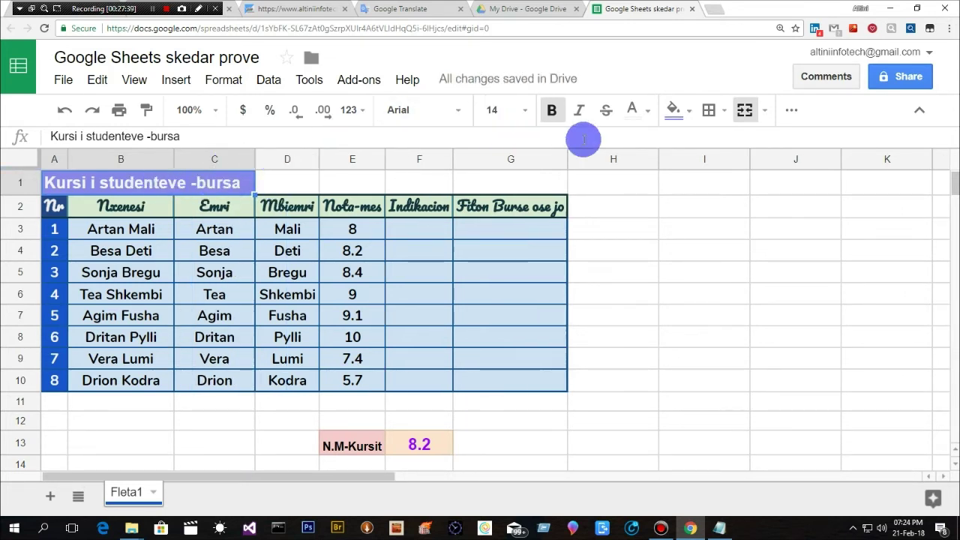
# Try applying the Pacifico font to the merged title cell A1.
pyautogui.click(646, 121)
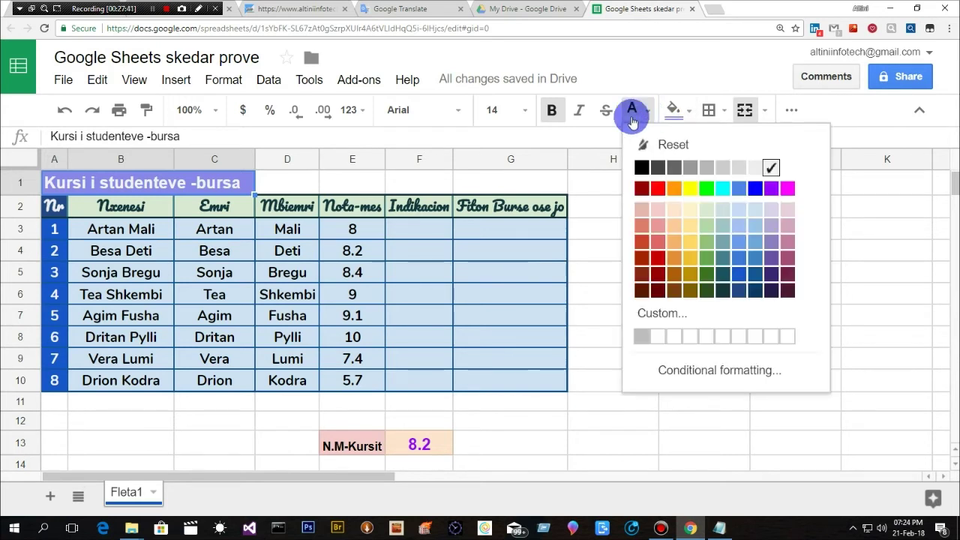
pyautogui.click(604, 141)
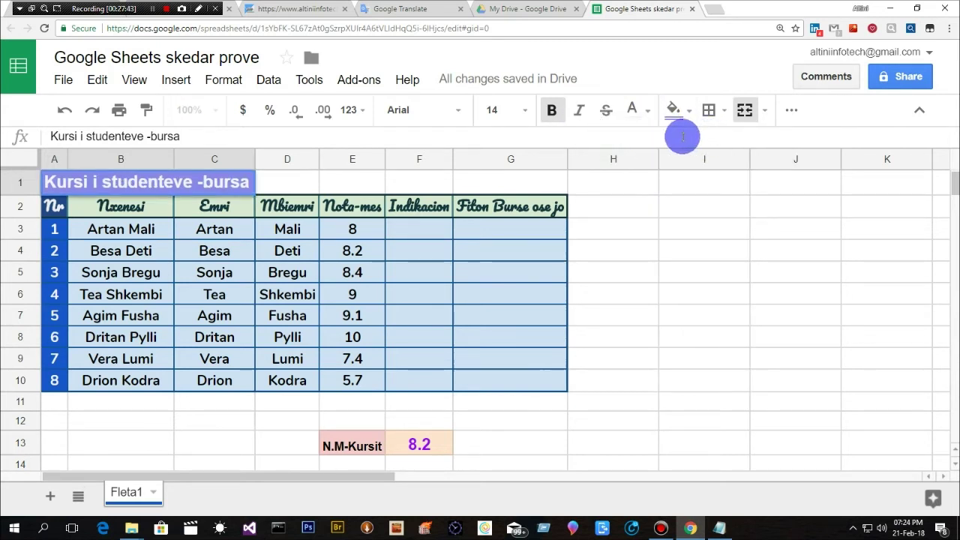
pyautogui.click(456, 110)
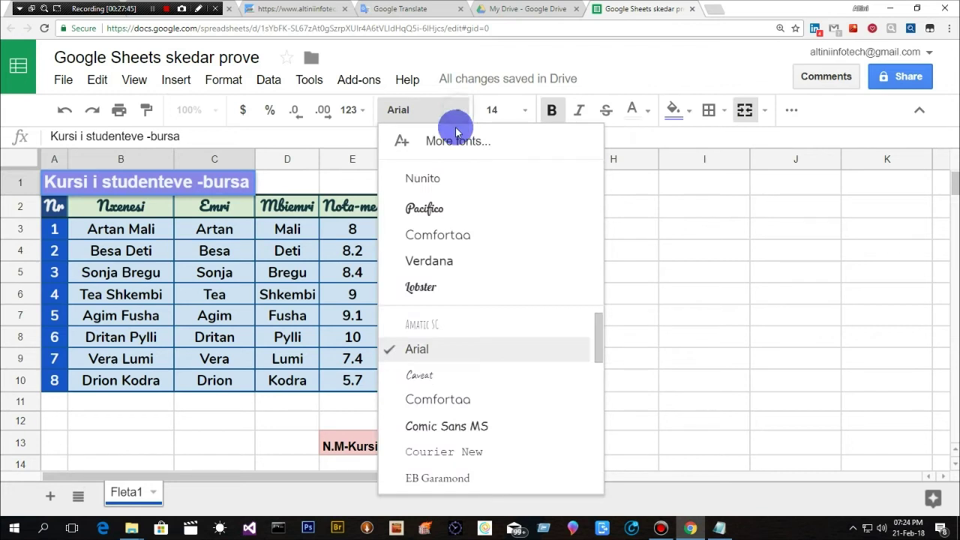
pyautogui.click(425, 208)
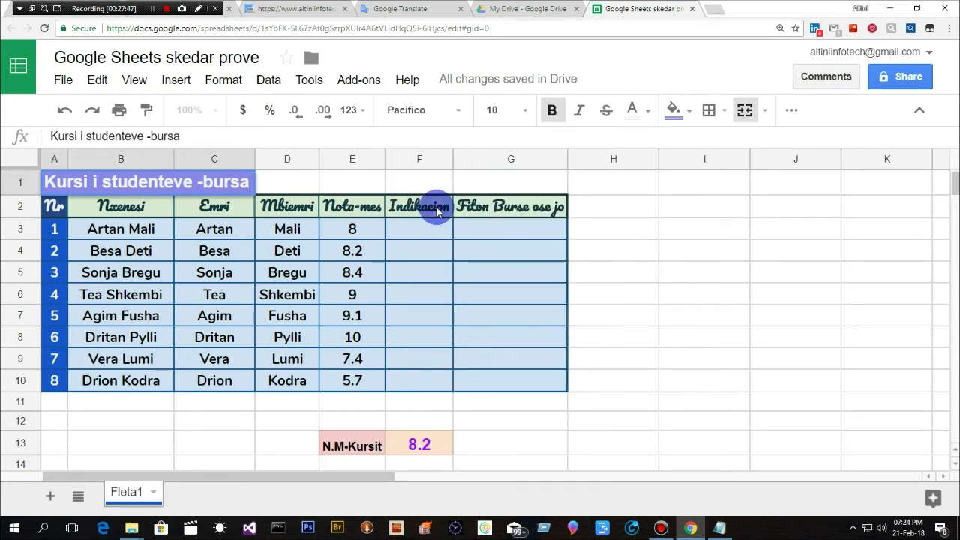
pyautogui.click(48, 179)
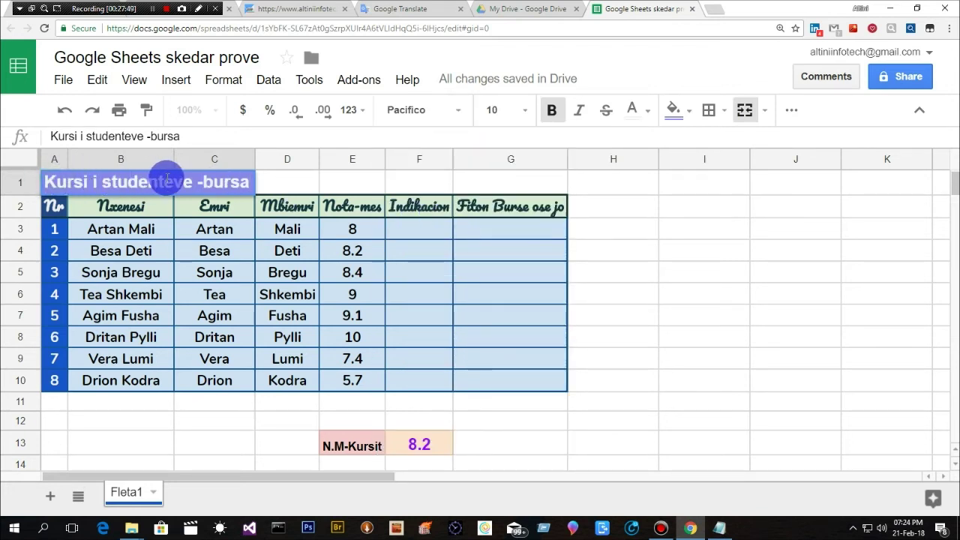
pyautogui.click(279, 181)
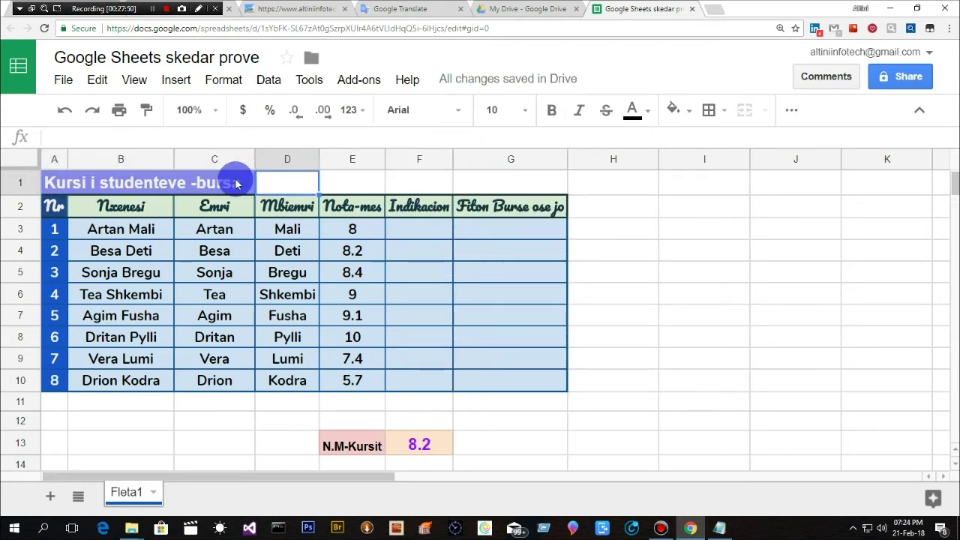
pyautogui.click(49, 184)
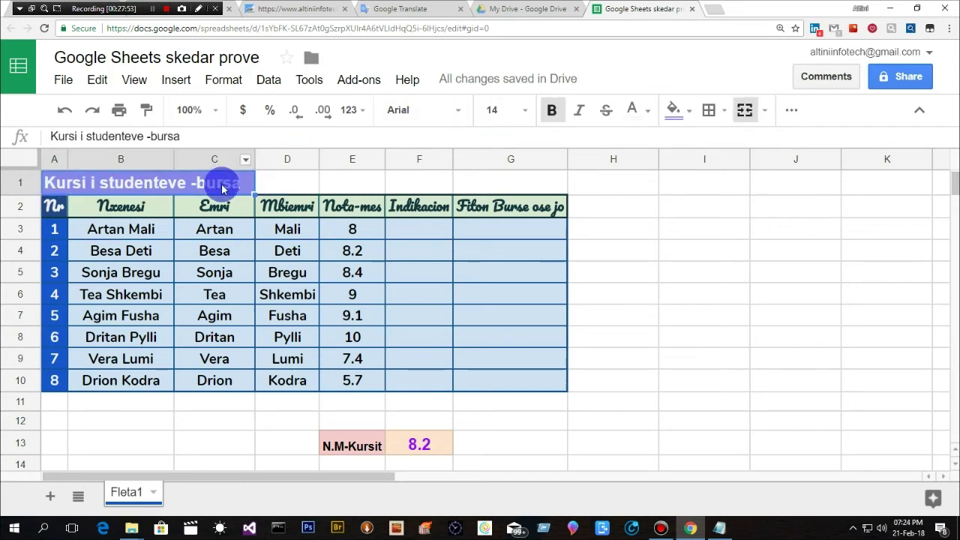
# Select the whole 'Kursi i studenteve -bursa' text and set it in Pacifico.
pyautogui.moveTo(243, 187); pyautogui.dragTo(45, 182)
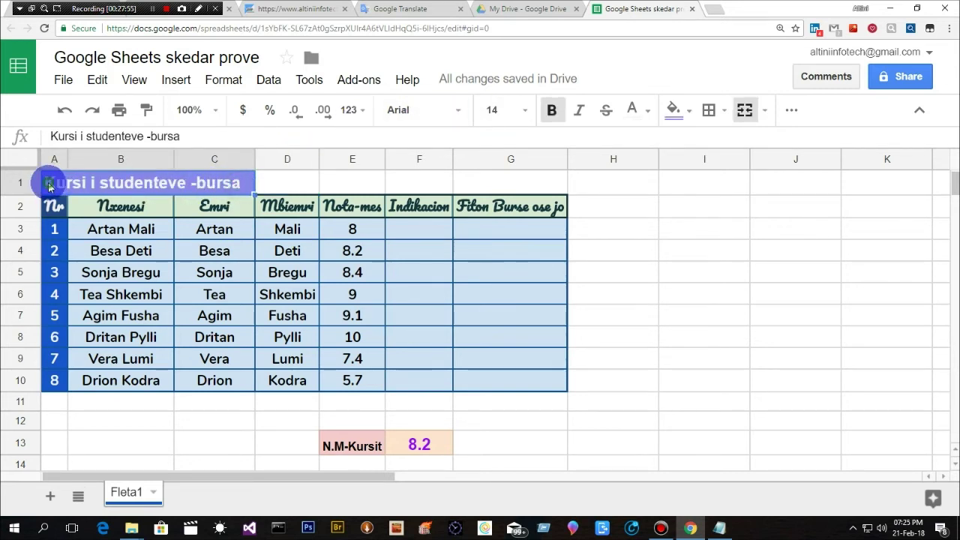
pyautogui.moveTo(45, 182); pyautogui.dragTo(253, 185)
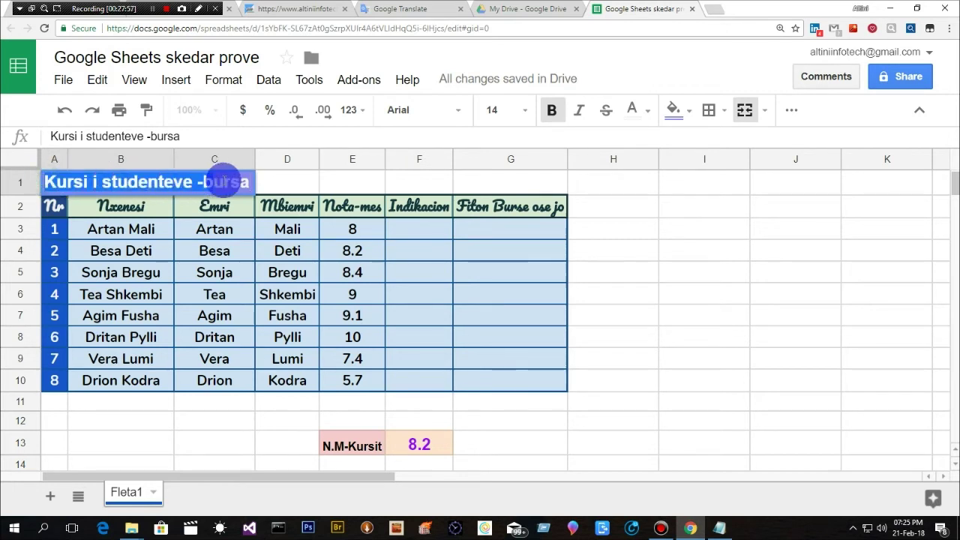
pyautogui.click(458, 112)
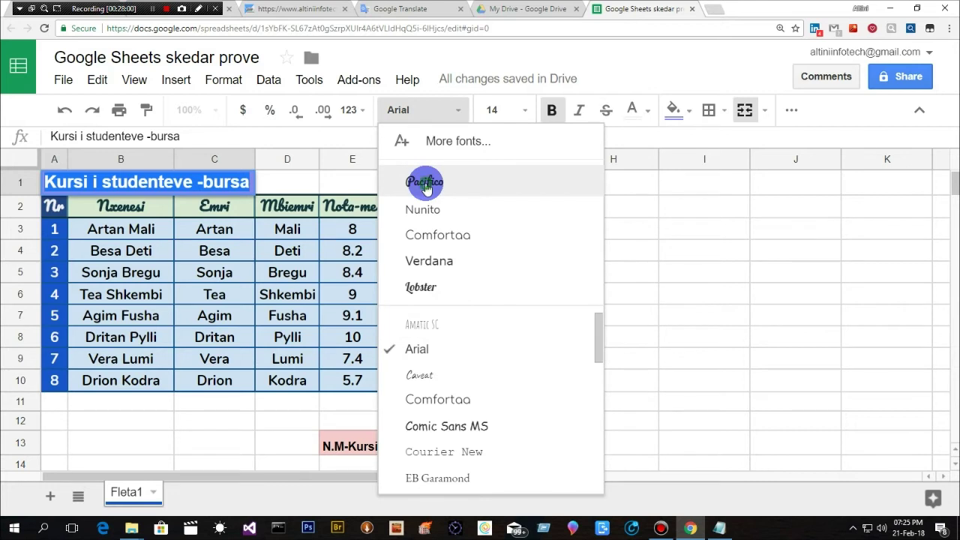
pyautogui.click(425, 187)
pyautogui.click(609, 211)
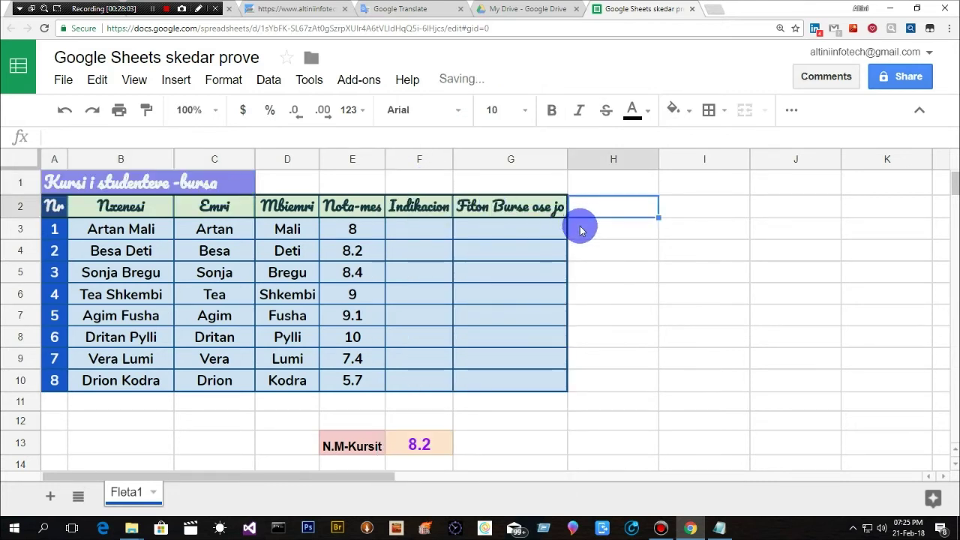
pyautogui.click(597, 299)
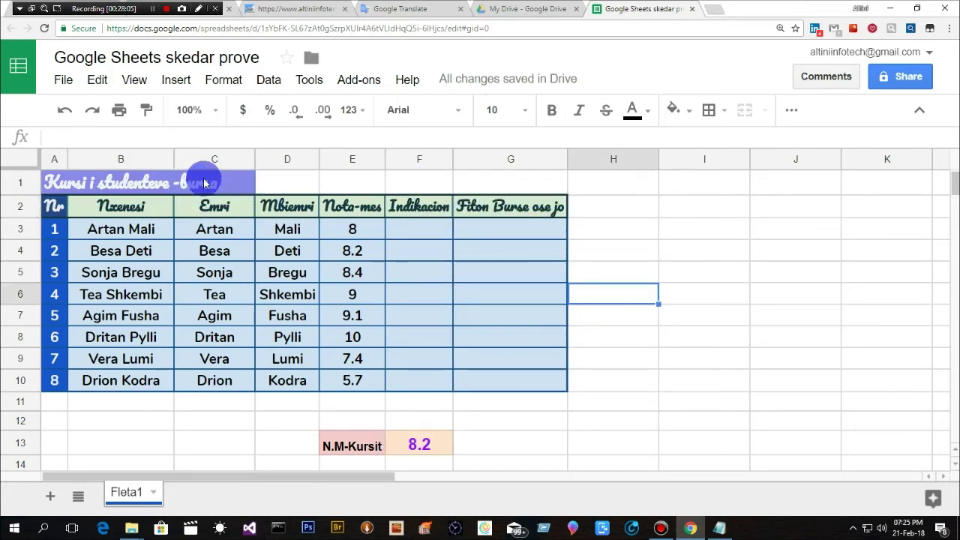
pyautogui.click(61, 189)
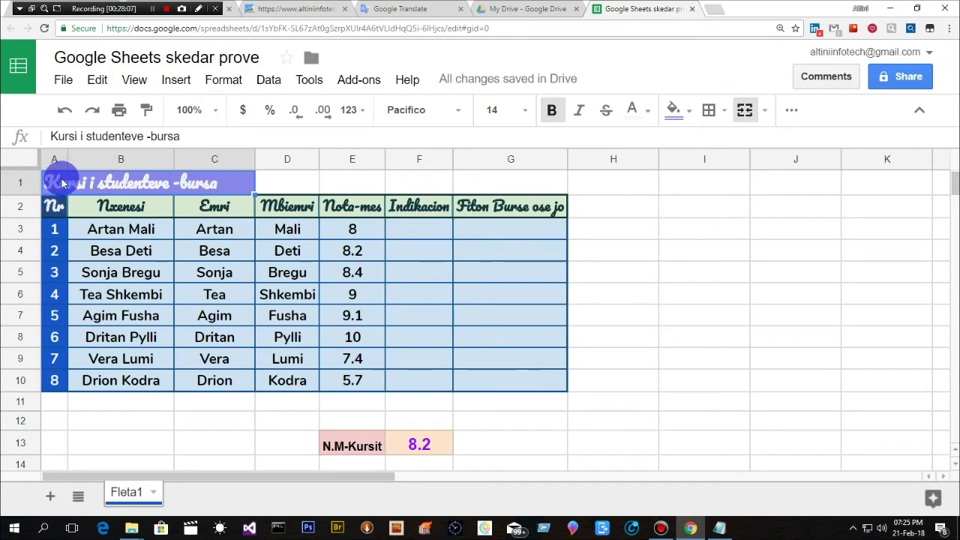
pyautogui.click(622, 228)
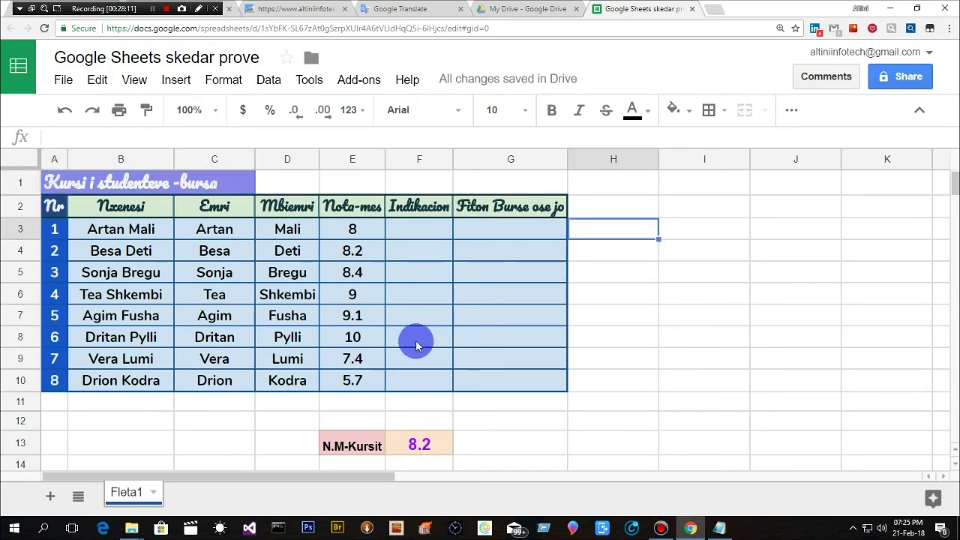
pyautogui.click(65, 186)
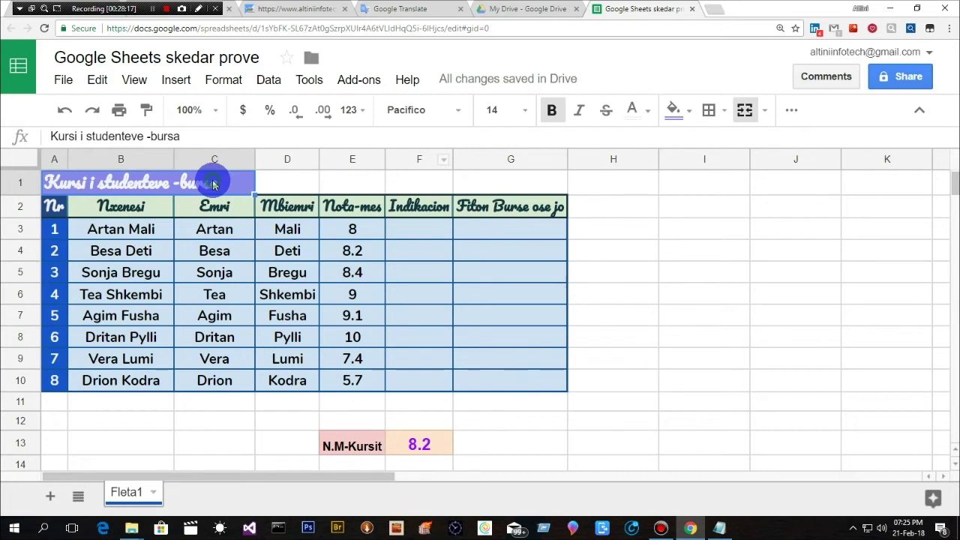
# Set the title to size 12 and change its text colour.
pyautogui.moveTo(206, 183); pyautogui.dragTo(68, 188)
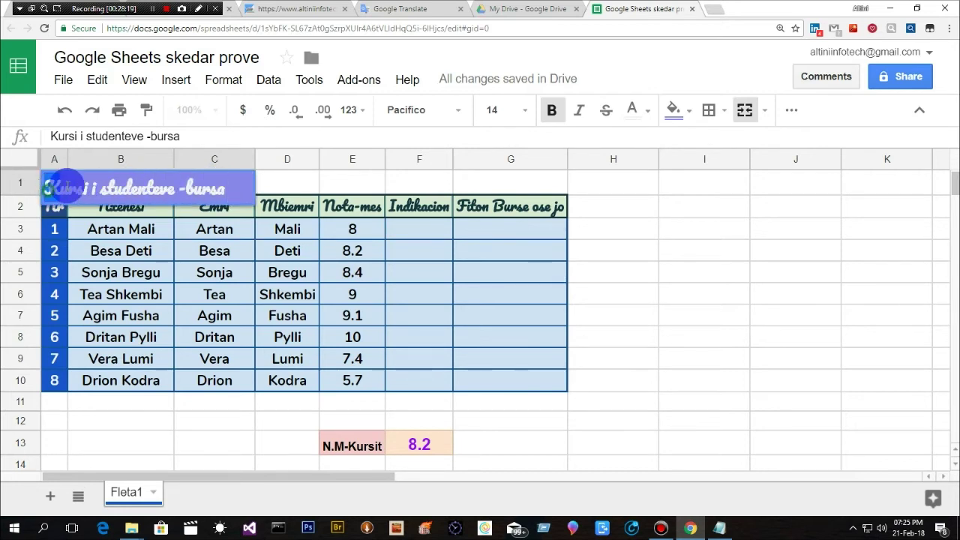
pyautogui.moveTo(56, 188); pyautogui.dragTo(235, 187)
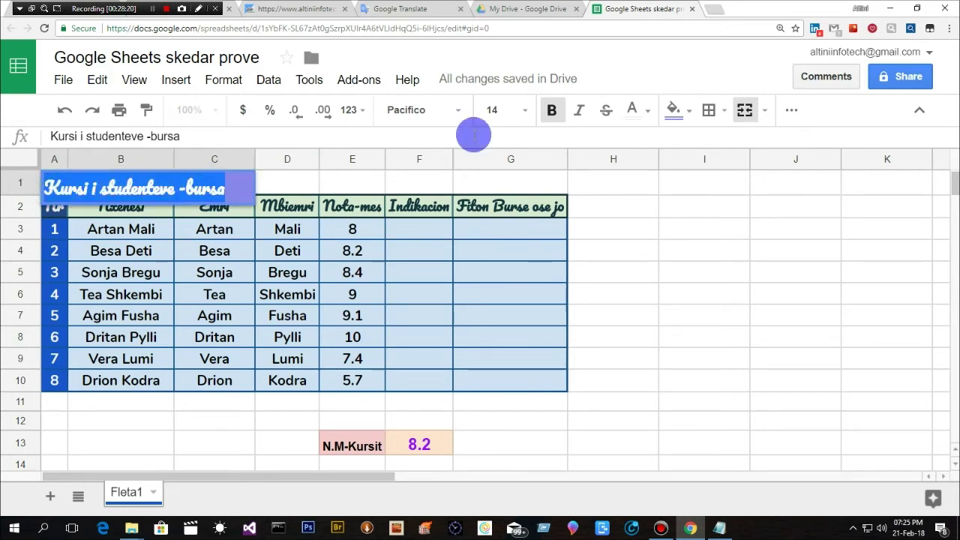
pyautogui.click(527, 110)
pyautogui.click(503, 289)
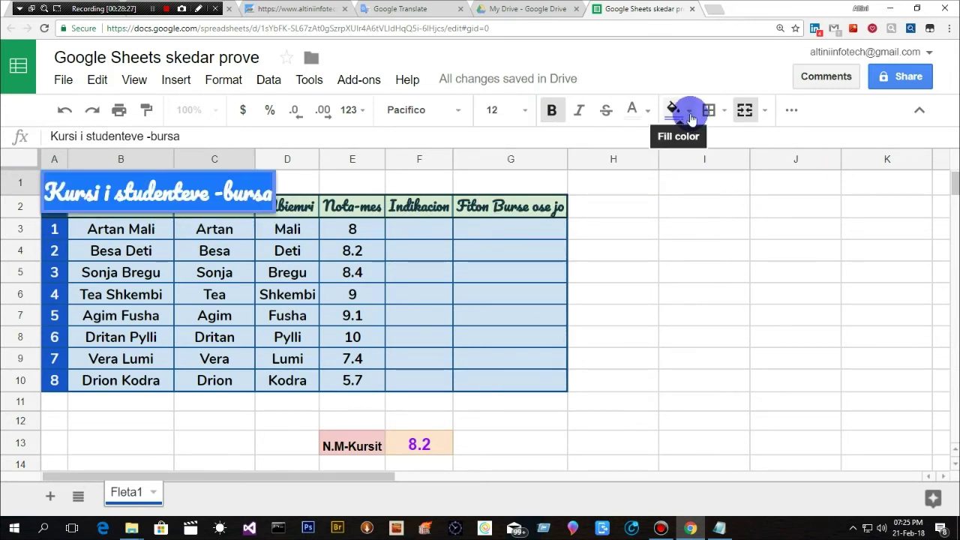
pyautogui.click(648, 110)
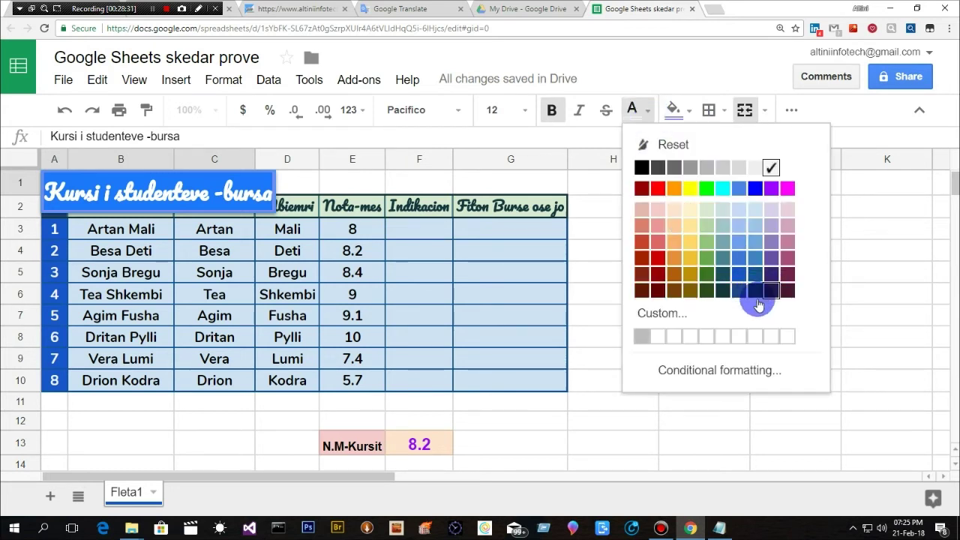
pyautogui.click(644, 162)
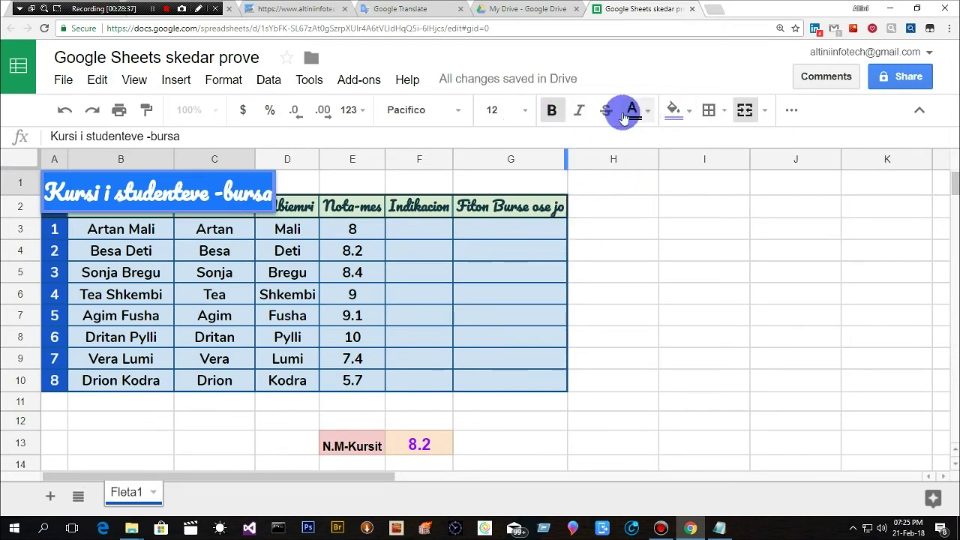
pyautogui.click(648, 110)
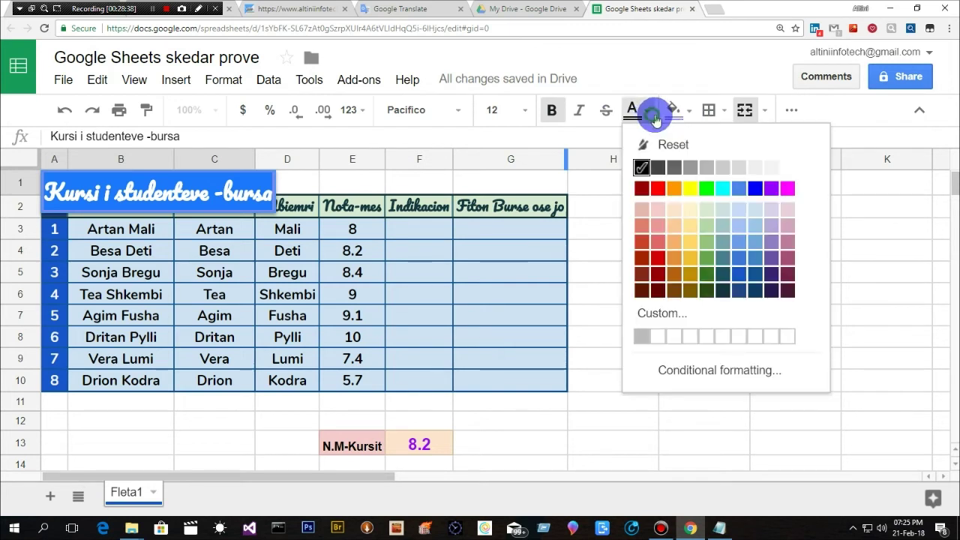
pyautogui.click(640, 167)
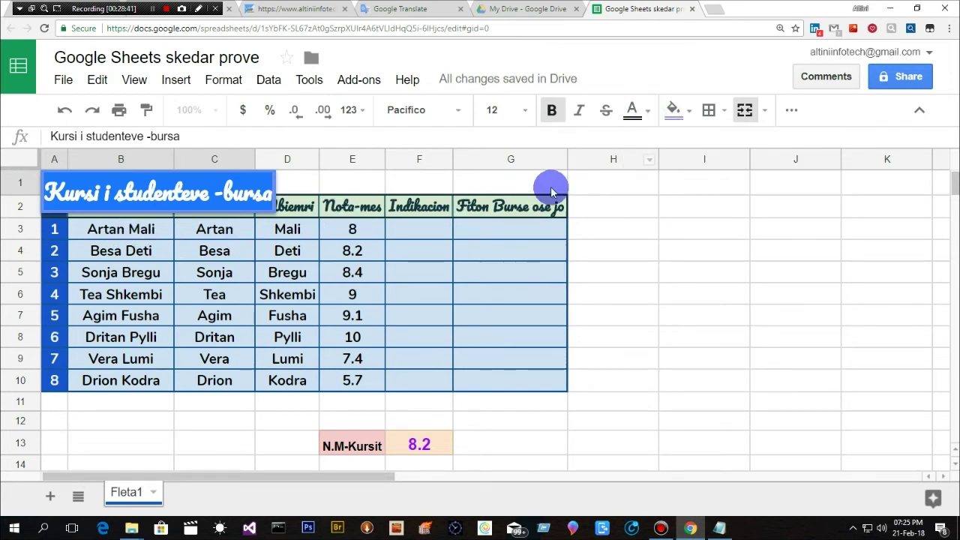
pyautogui.click(589, 201)
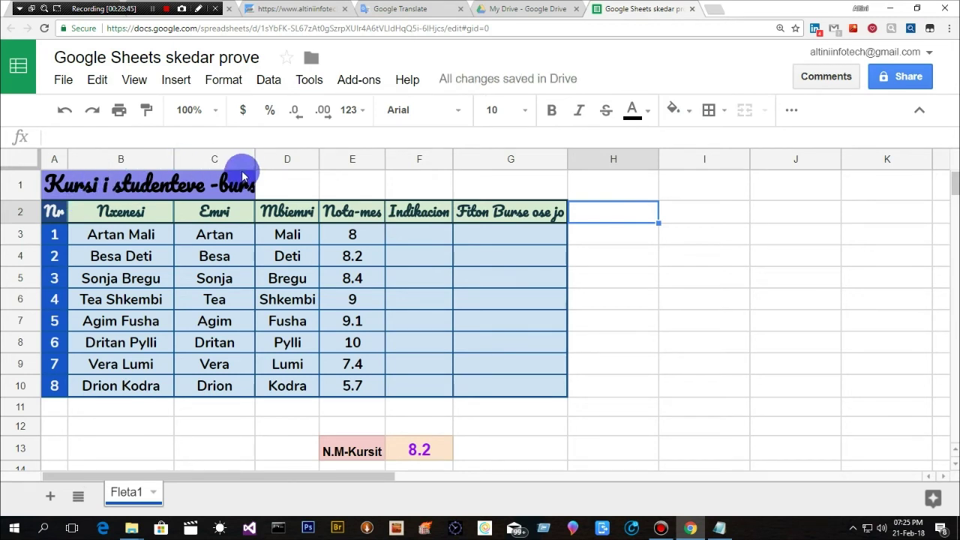
# Reselect the whole merged title and apply size 12 again.
pyautogui.click(58, 189)
pyautogui.moveTo(55, 187); pyautogui.dragTo(285, 189)
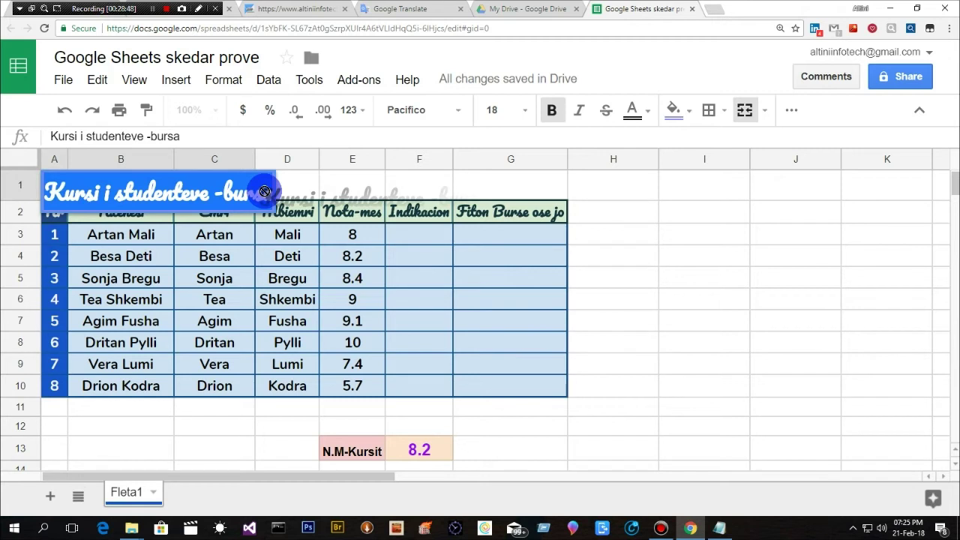
pyautogui.moveTo(285, 189)
pyautogui.mouseDown()
pyautogui.moveTo(58, 192)
pyautogui.moveTo(279, 189)
pyautogui.mouseUp()
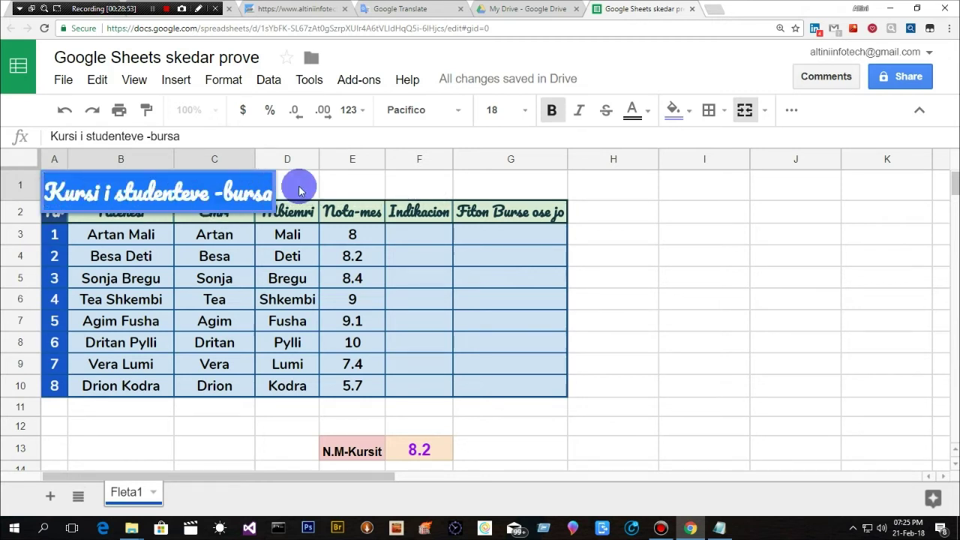
pyautogui.click(531, 116)
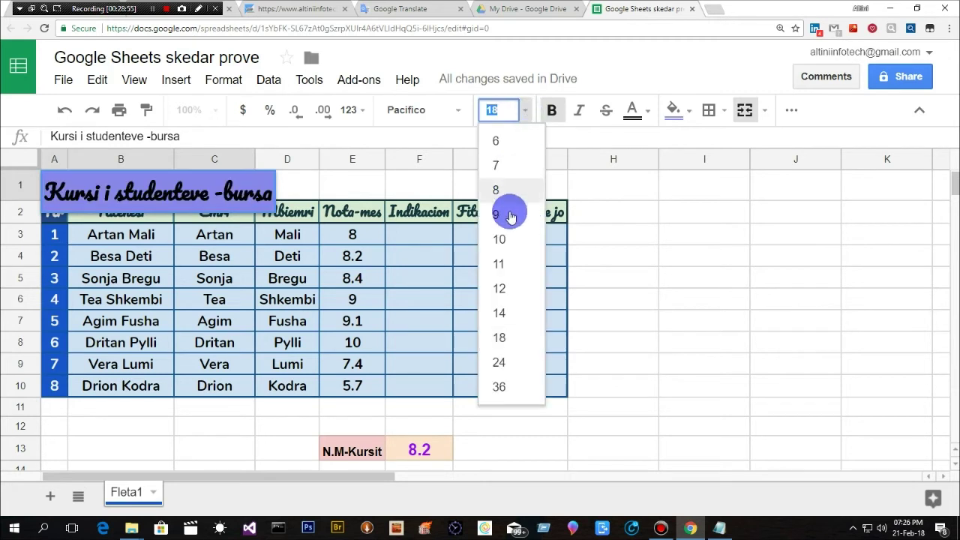
pyautogui.click(500, 291)
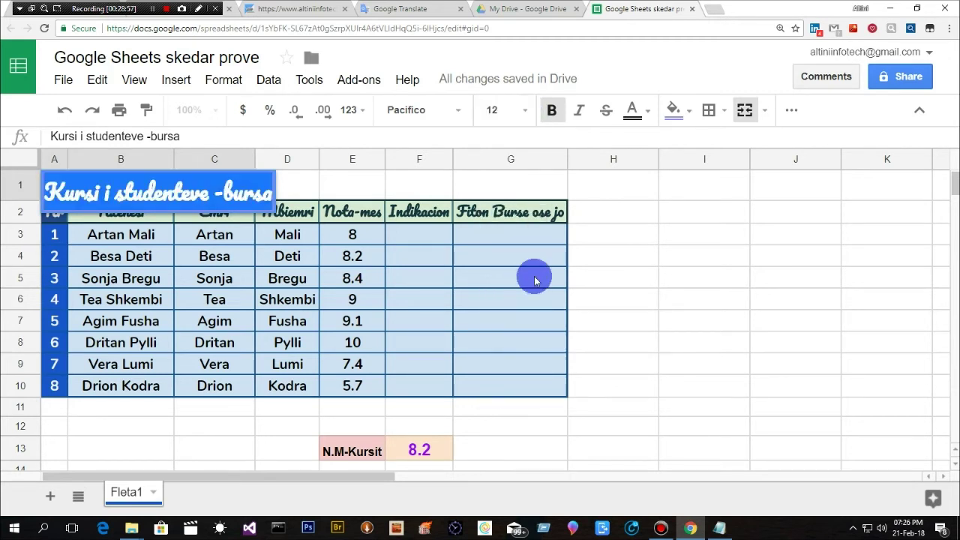
pyautogui.click(615, 213)
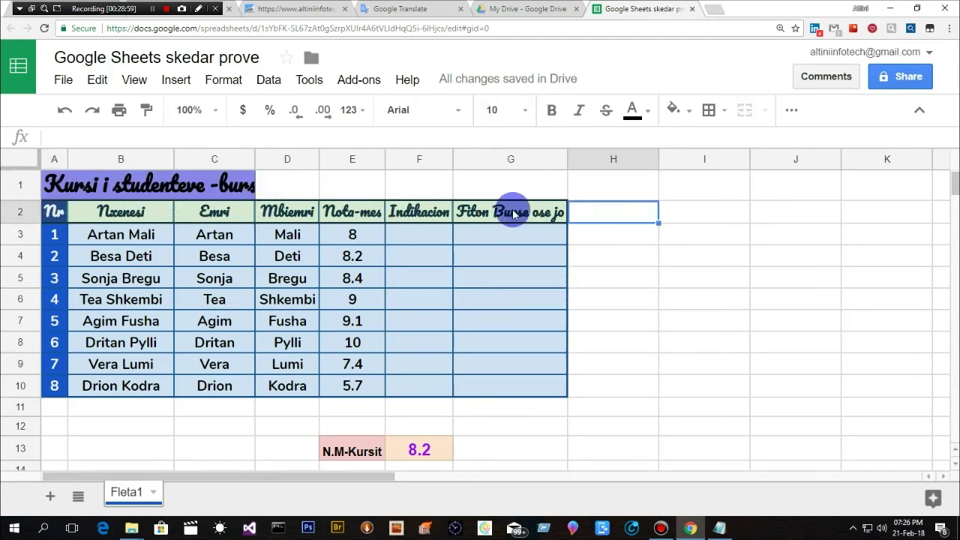
pyautogui.click(394, 189)
# Shrink the title to size 11 and check that it fits the merged cell.
pyautogui.moveTo(148, 191); pyautogui.dragTo(45, 196)
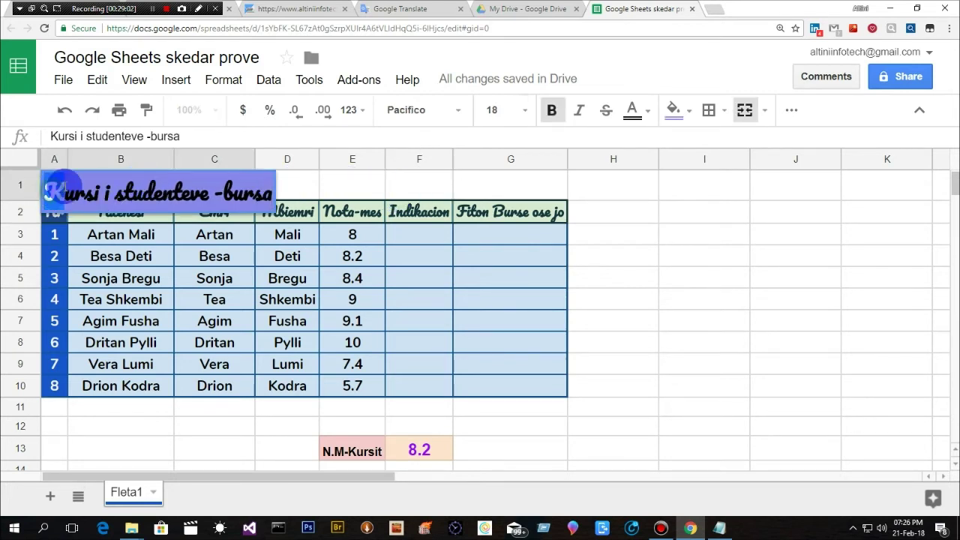
pyautogui.click(532, 112)
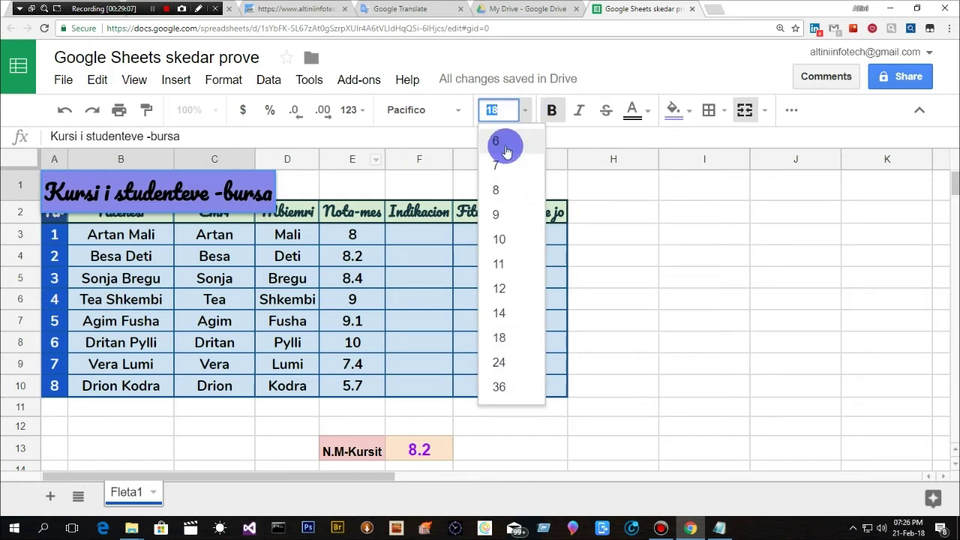
pyautogui.click(512, 263)
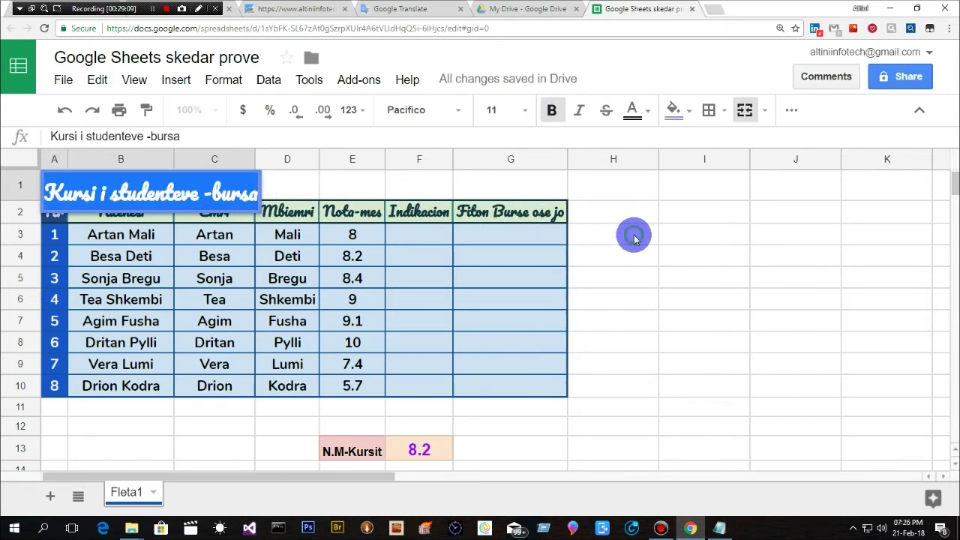
pyautogui.click(633, 237)
pyautogui.click(353, 184)
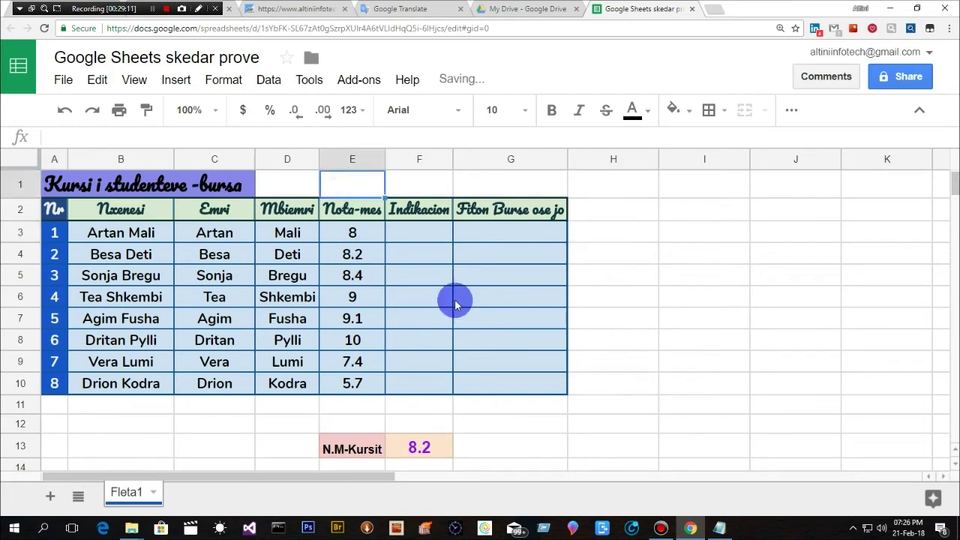
pyautogui.click(586, 281)
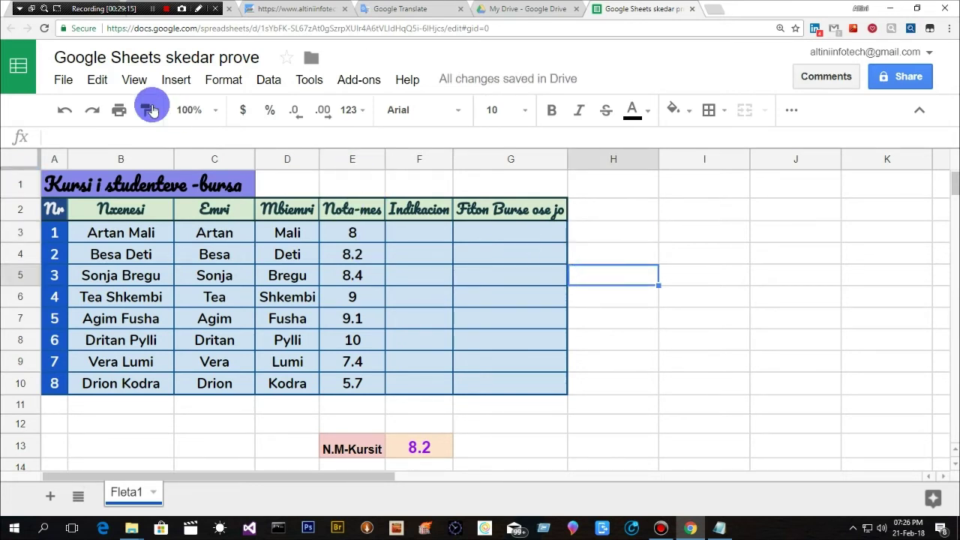
pyautogui.click(138, 187)
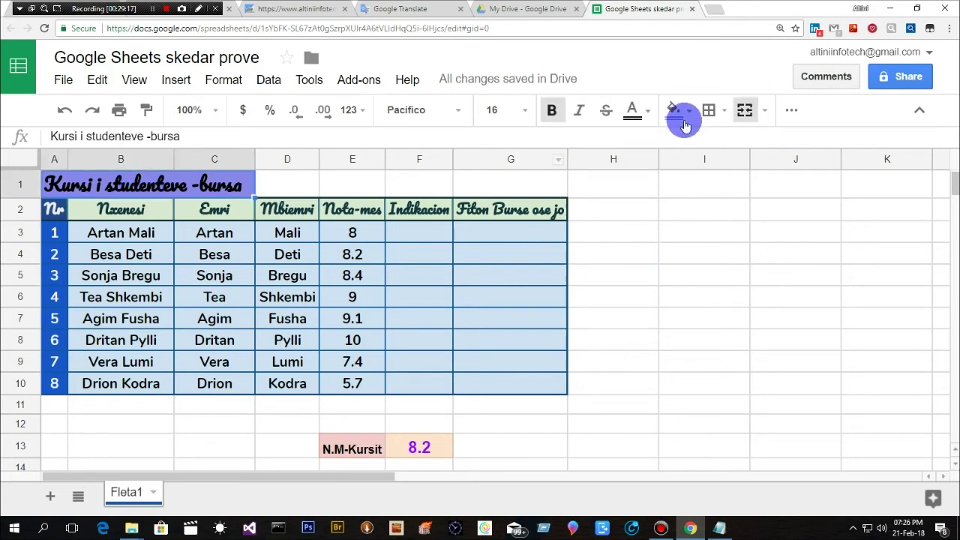
# Fill the title cell light blue, then start an =IF formula in Indikacion cell F3.
pyautogui.click(681, 111)
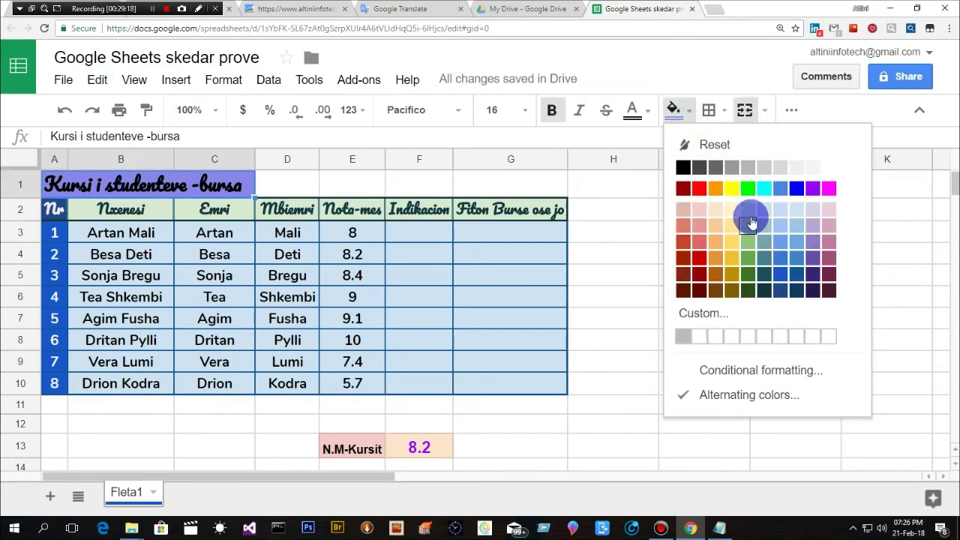
pyautogui.click(798, 208)
pyautogui.click(671, 232)
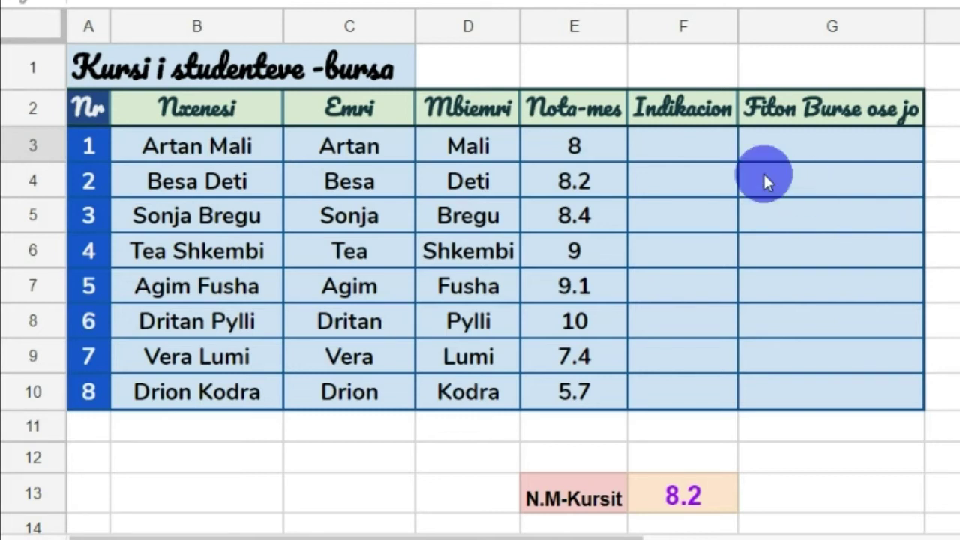
pyautogui.click(709, 153)
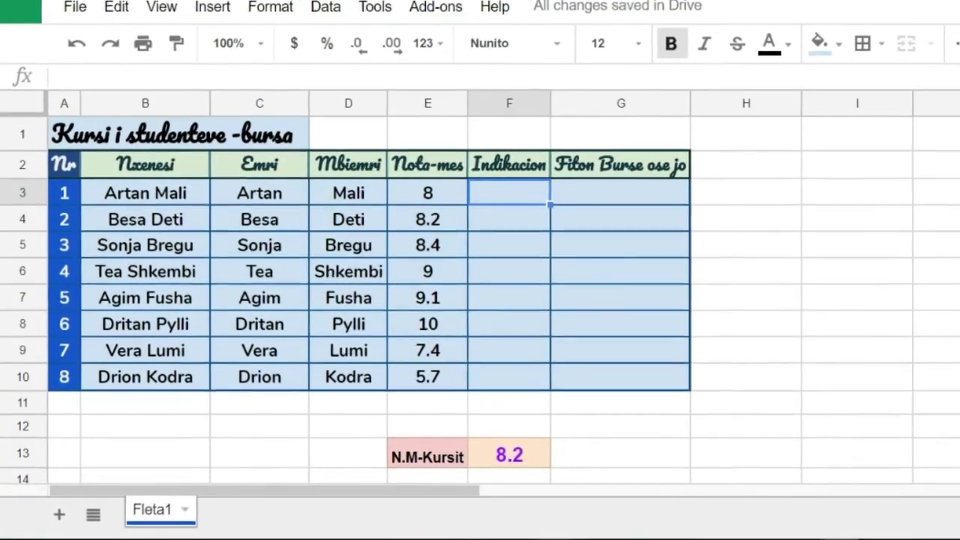
pyautogui.write('=')
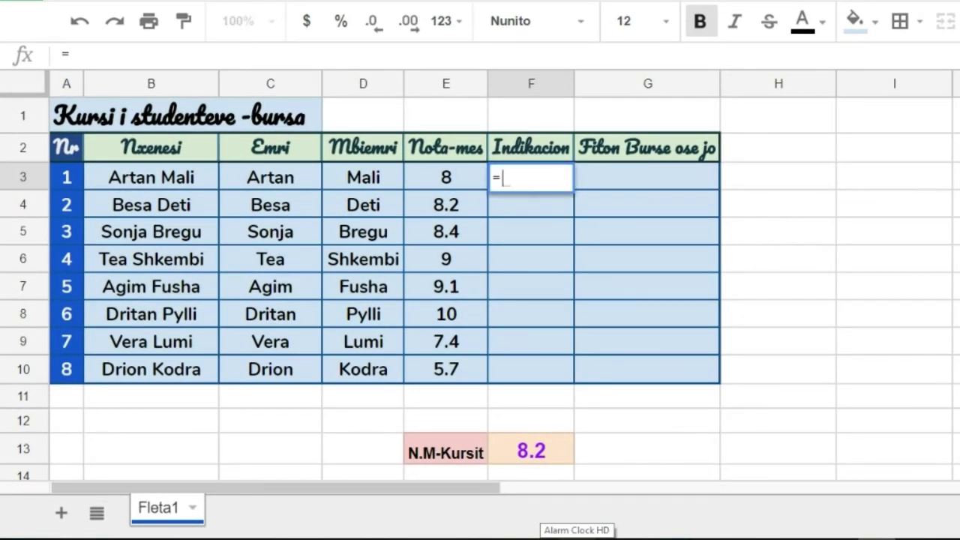
pyautogui.write('if')
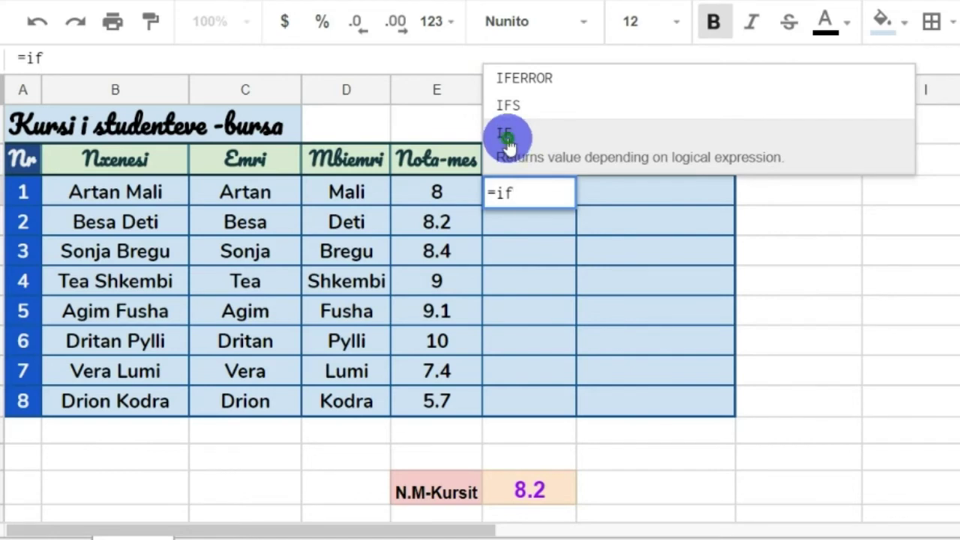
# Enter =IF(E3>=9,"Shume mire","Jo shume mire") in cell F3.
pyautogui.click(509, 143)
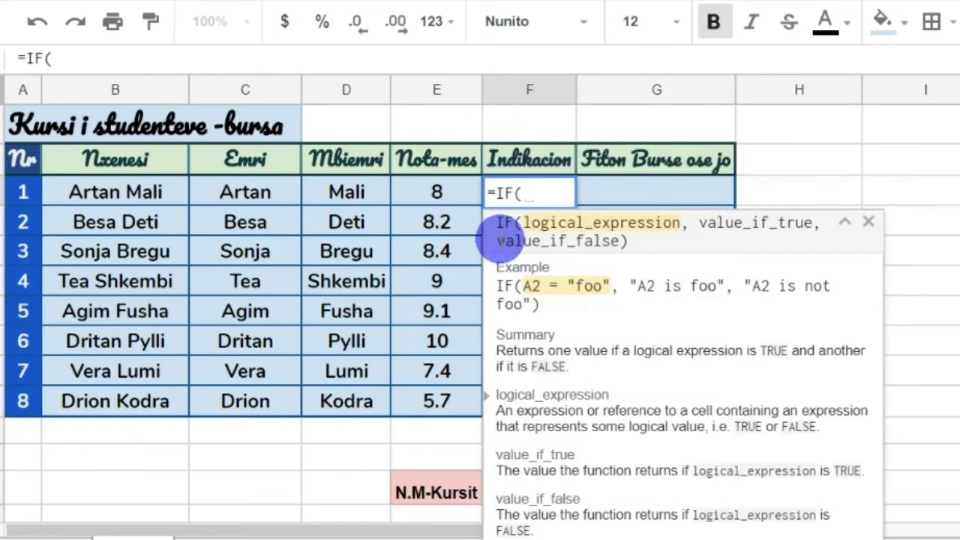
pyautogui.click(435, 195)
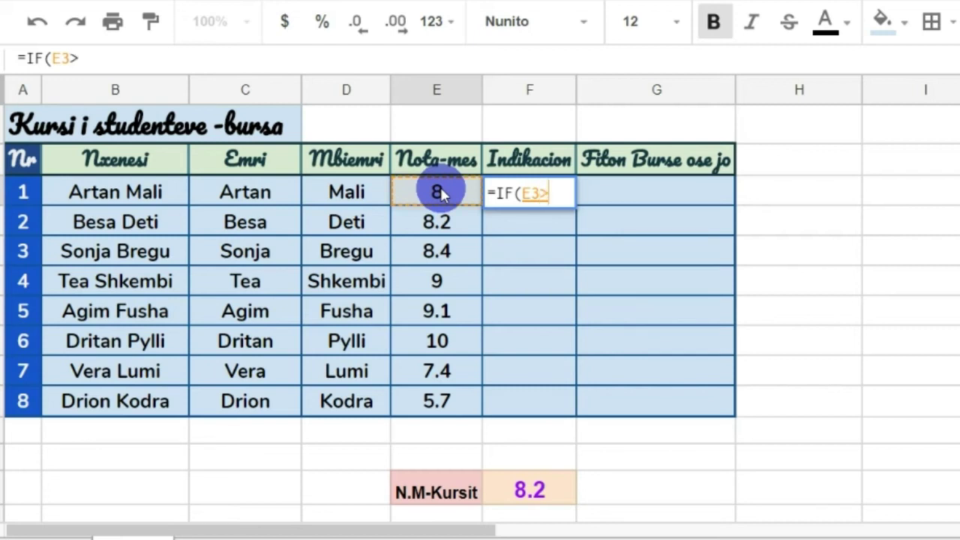
pyautogui.write('>')
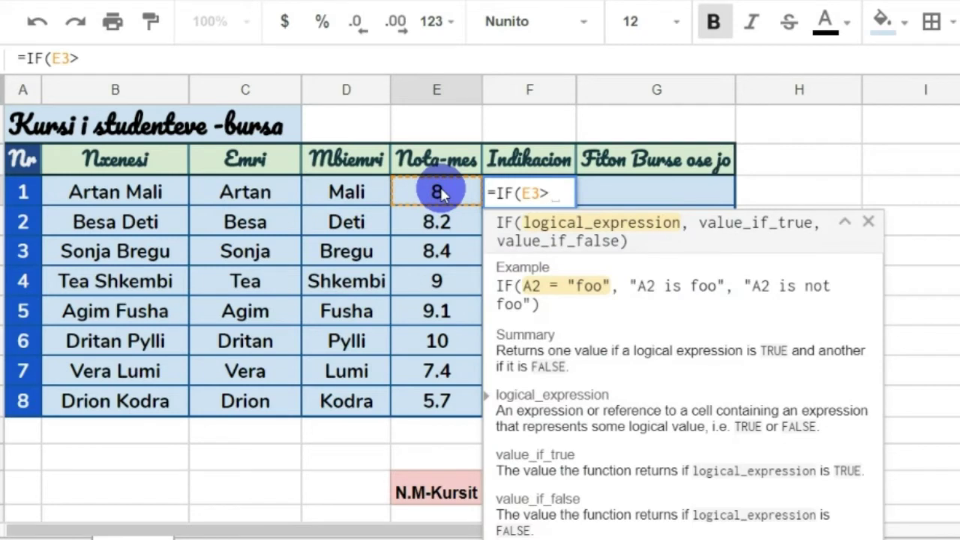
pyautogui.write('=9')
pyautogui.write(', ')
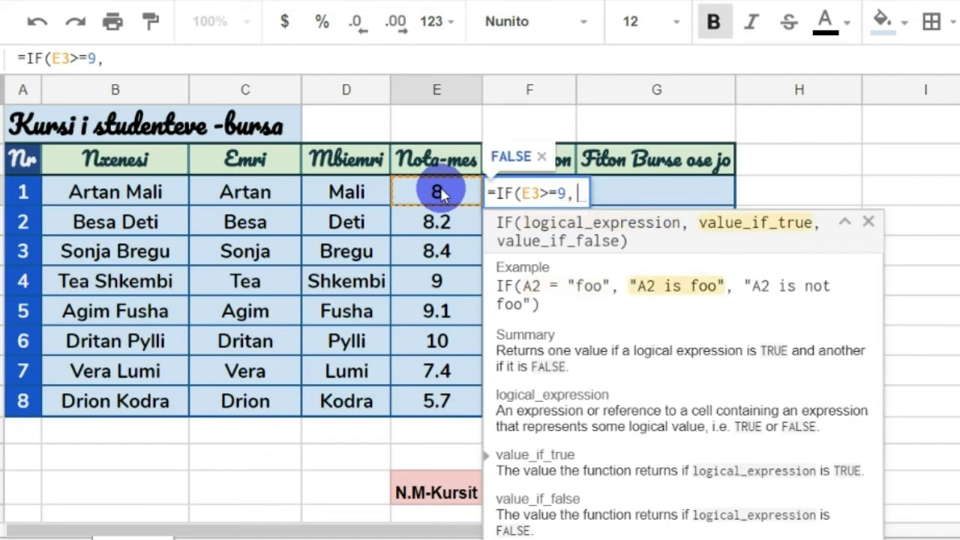
pyautogui.write('"')
pyautogui.write('Shume mire"')
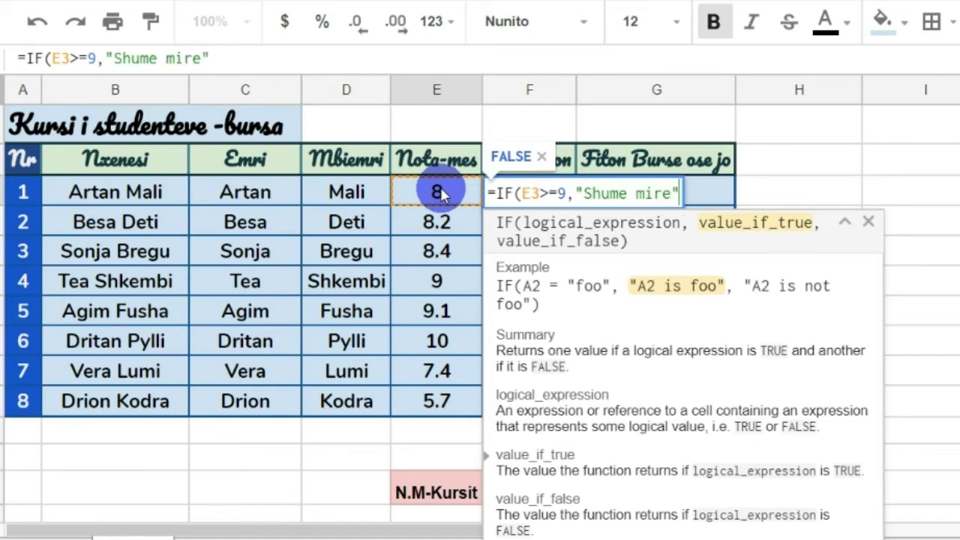
pyautogui.write(',')
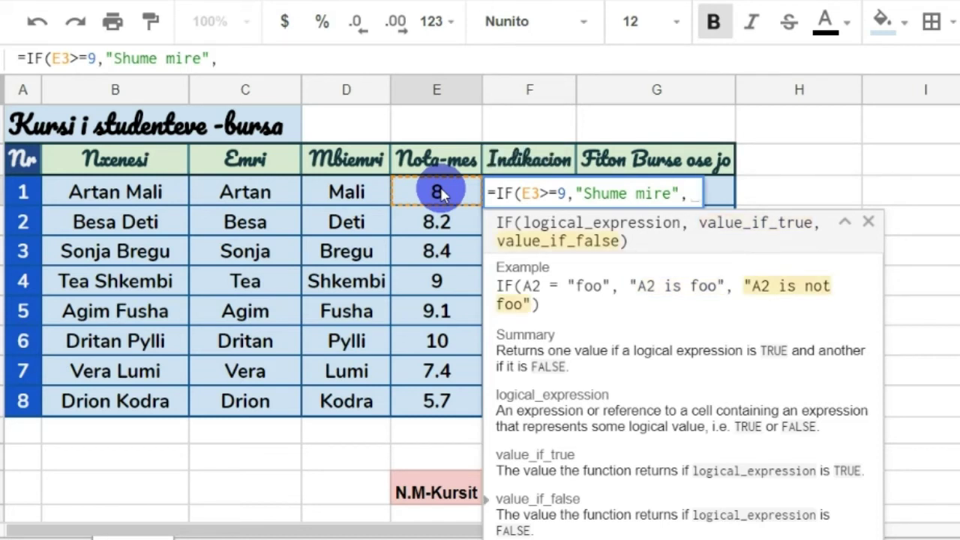
pyautogui.write('"')
pyautogui.write('Jo shu')
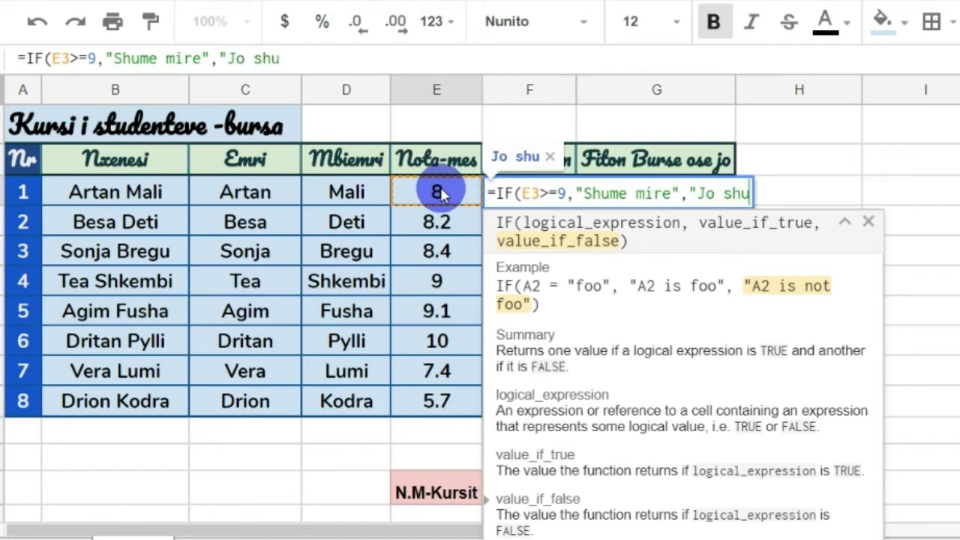
pyautogui.write('me mire')
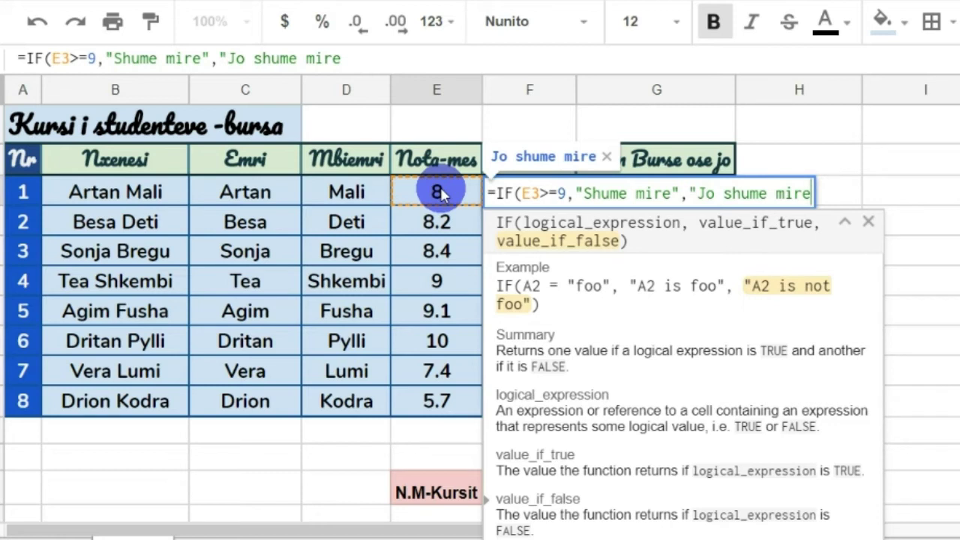
pyautogui.write('"')
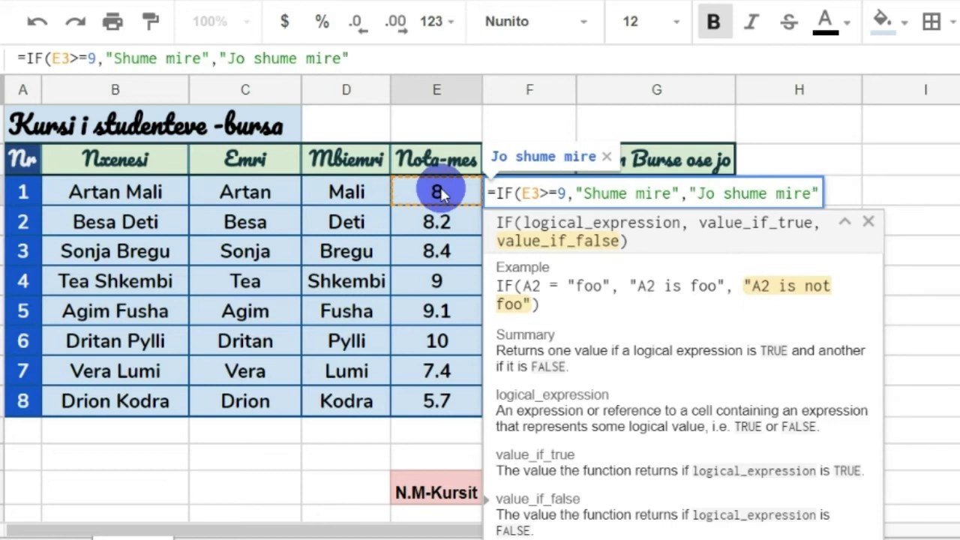
pyautogui.write(')')
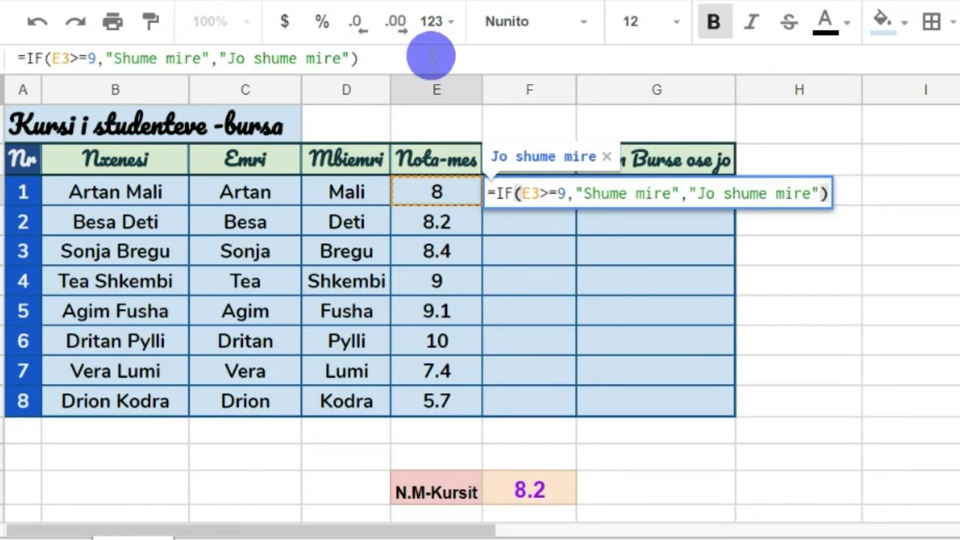
pyautogui.press('Return')
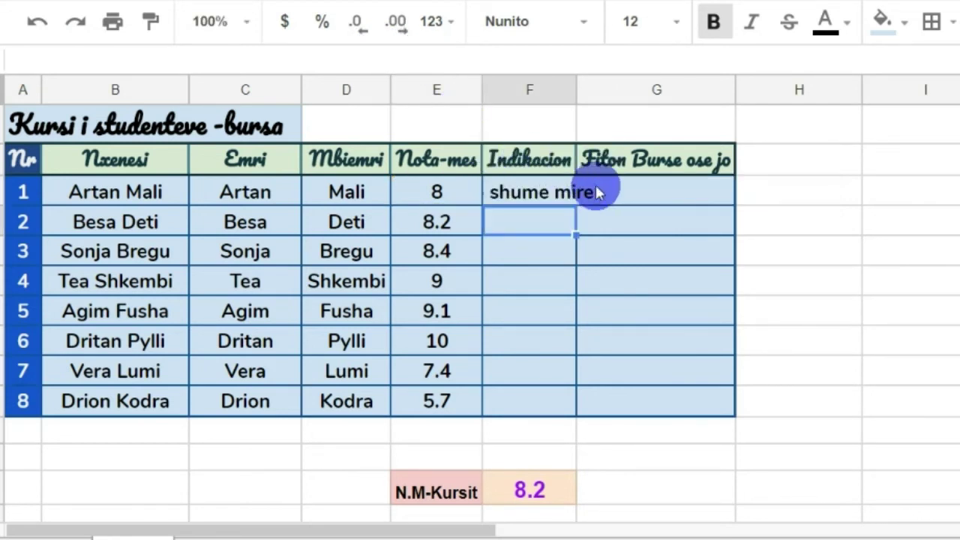
# Recheck the F3 formula and widen column F so 'Jo shume mire' fits.
pyautogui.moveTo(578, 90); pyautogui.dragTo(624, 90)
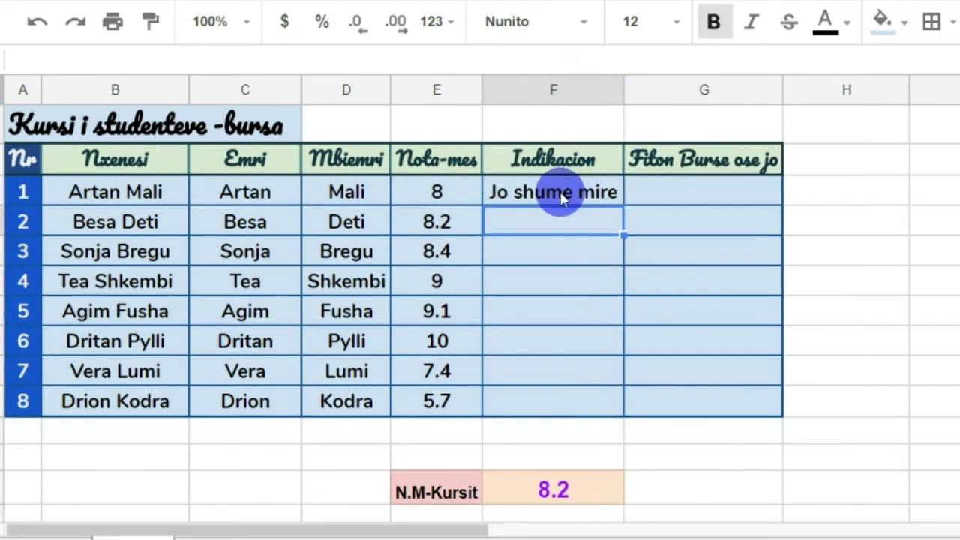
pyautogui.doubleClick(561, 196)
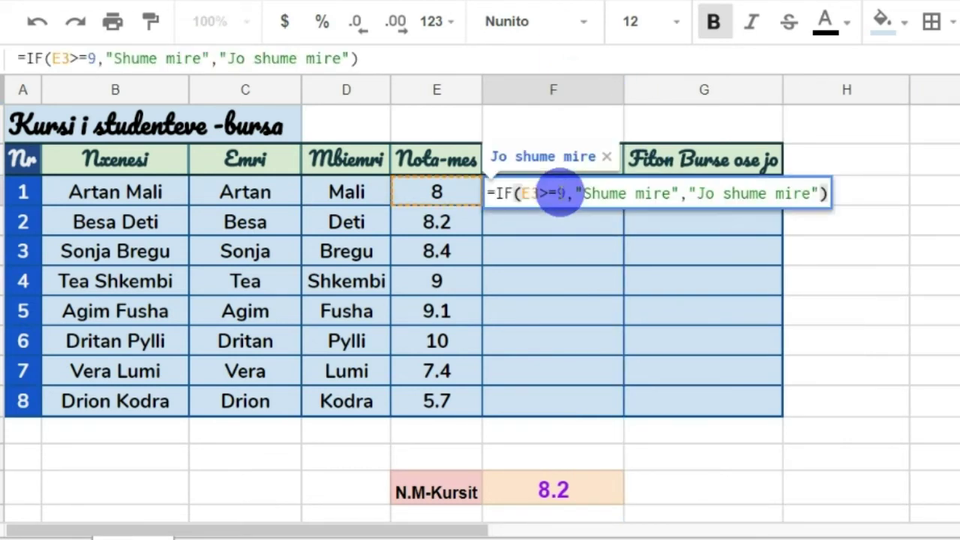
pyautogui.click(605, 196)
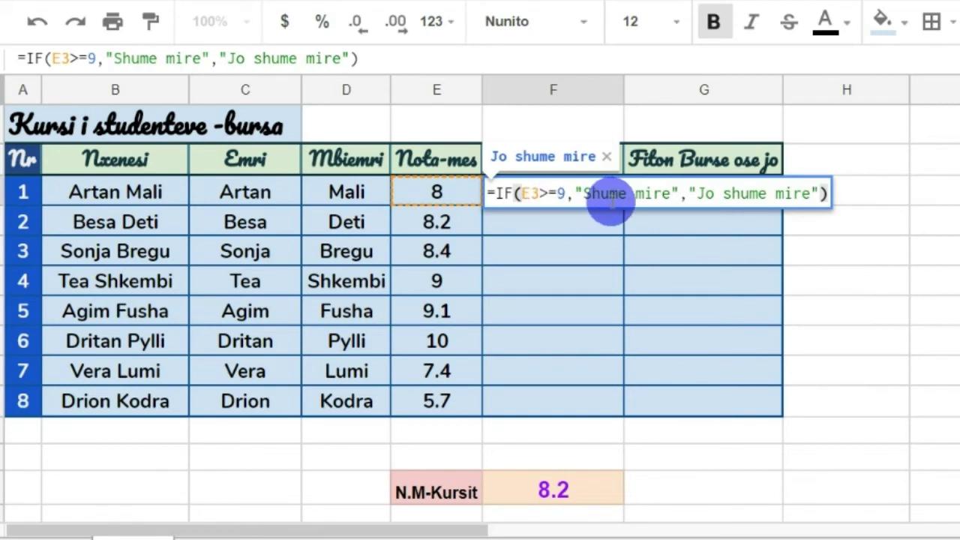
pyautogui.press('Return')
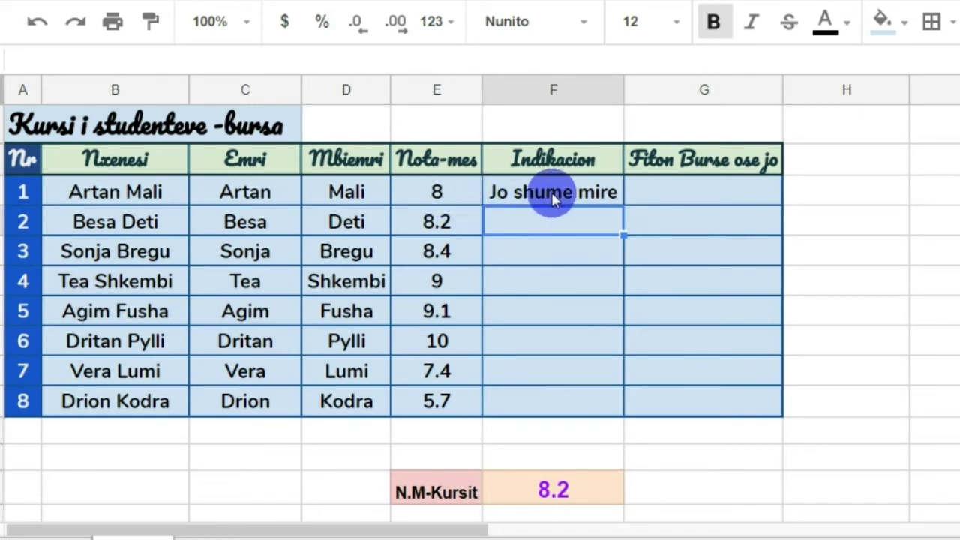
pyautogui.moveTo(621, 87); pyautogui.dragTo(656, 87)
pyautogui.click(627, 204)
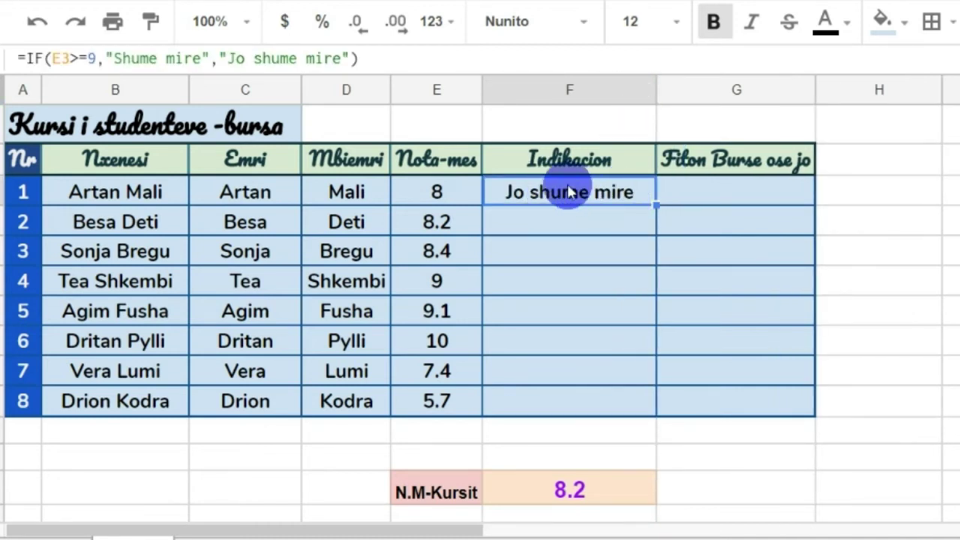
# Fill the IF rating down F3:F10 and test it by changing grade E6 to 7.
pyautogui.doubleClick(656, 204)
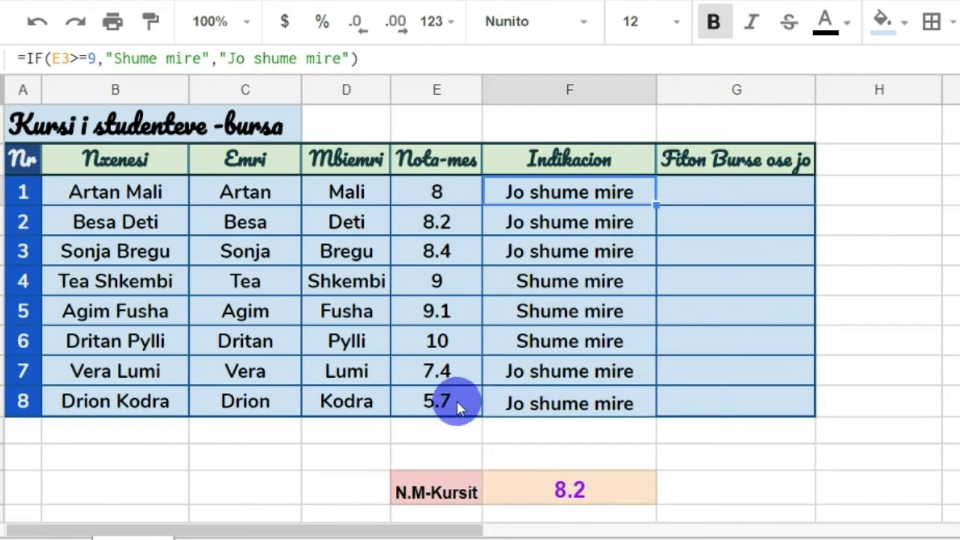
pyautogui.click(442, 285)
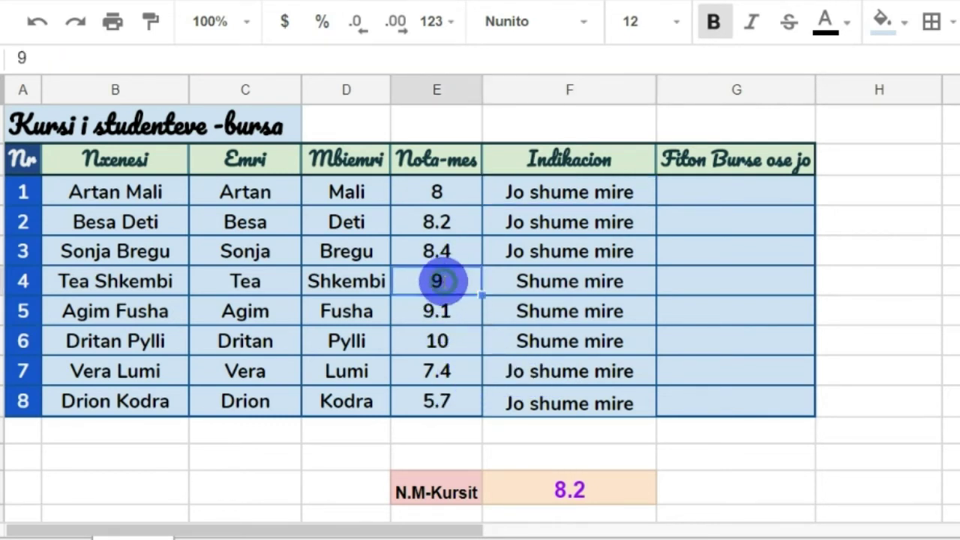
pyautogui.doubleClick(442, 285)
pyautogui.press('BackSpace')
pyautogui.write('7')
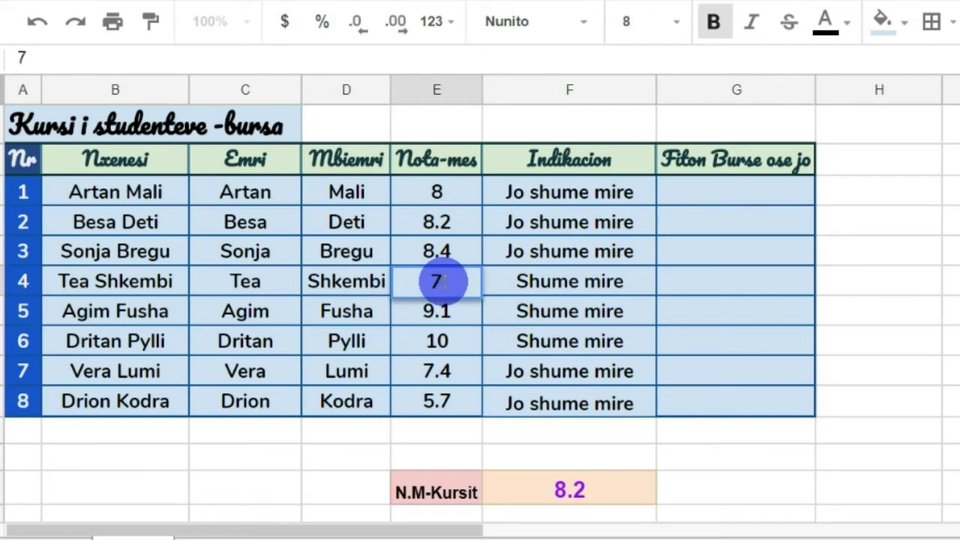
pyautogui.press('Return')
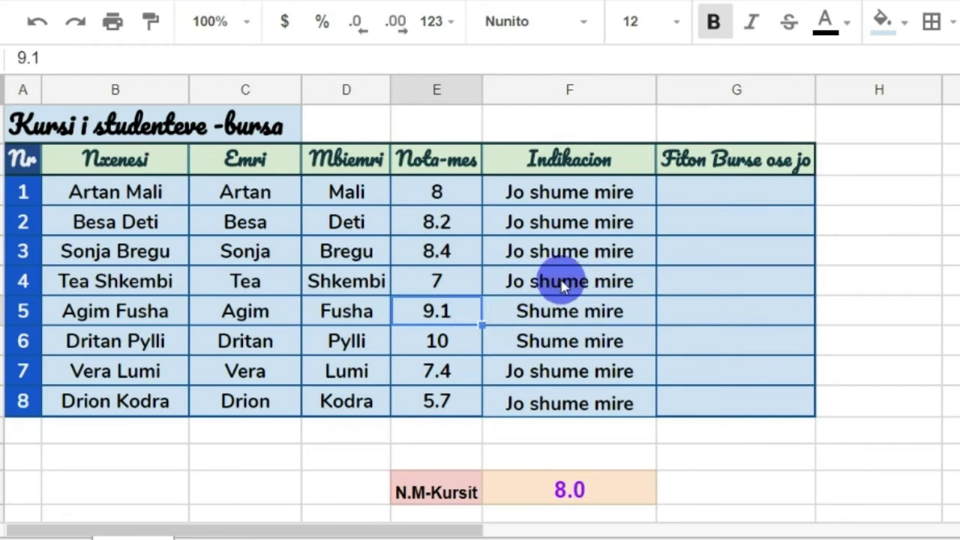
# Restore grade E6 to 9 and inspect the IF formula in F6.
pyautogui.doubleClick(441, 281)
pyautogui.press('BackSpace')
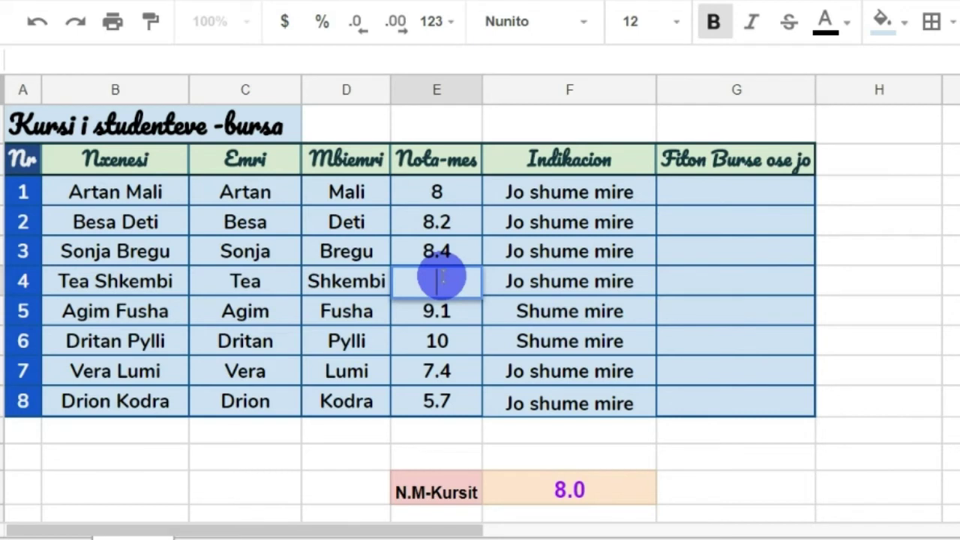
pyautogui.write('9')
pyautogui.press('Return')
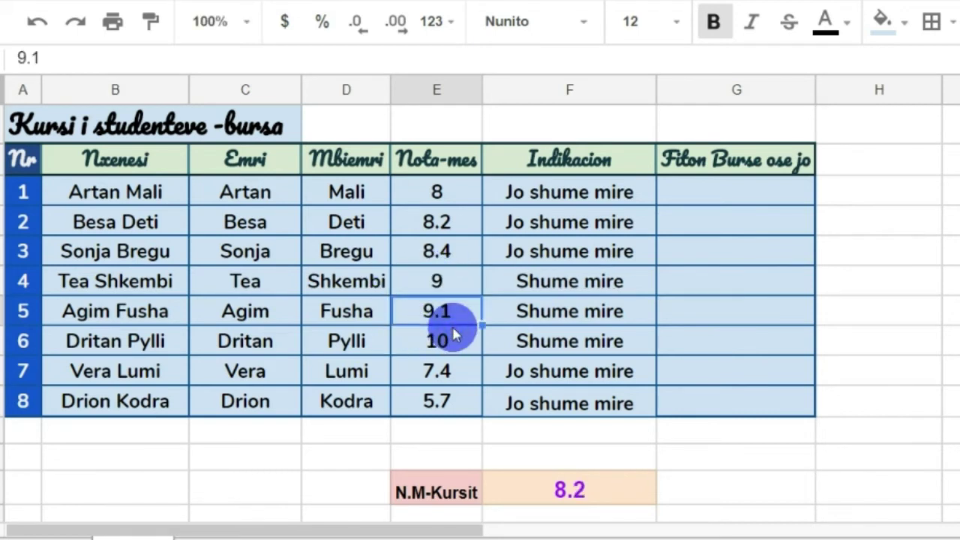
pyautogui.click(551, 288)
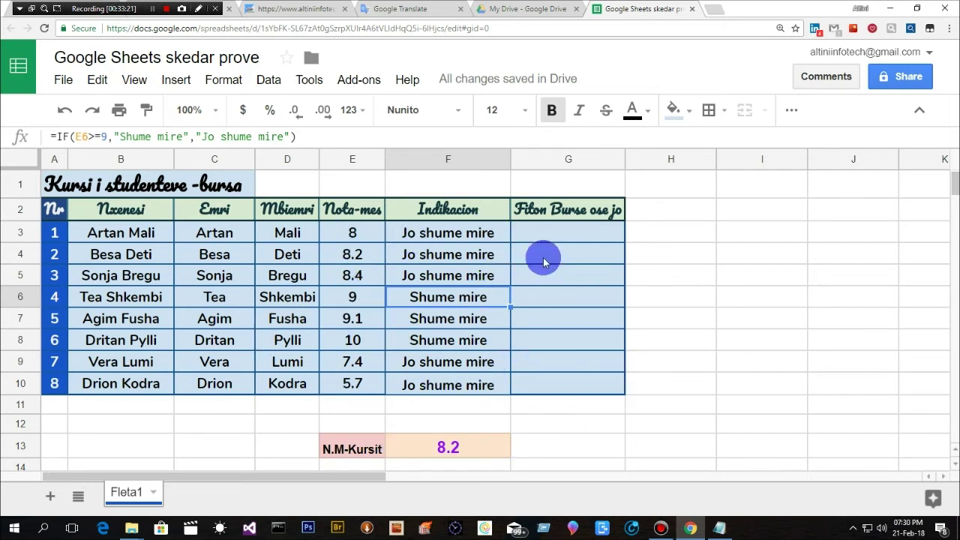
pyautogui.click(648, 234)
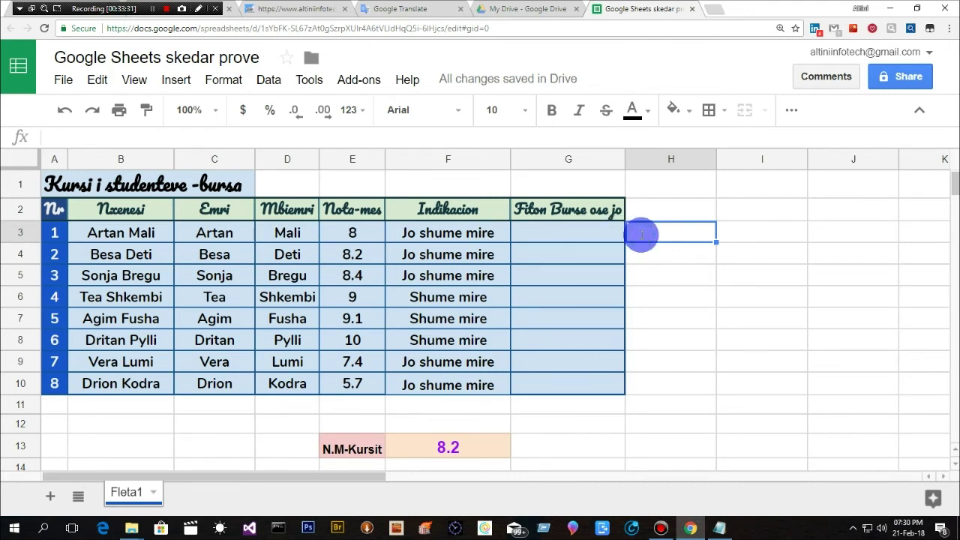
# Enter =E3>=9 in H3, showing FALSE, and drag it down to the last student.
pyautogui.write('=')
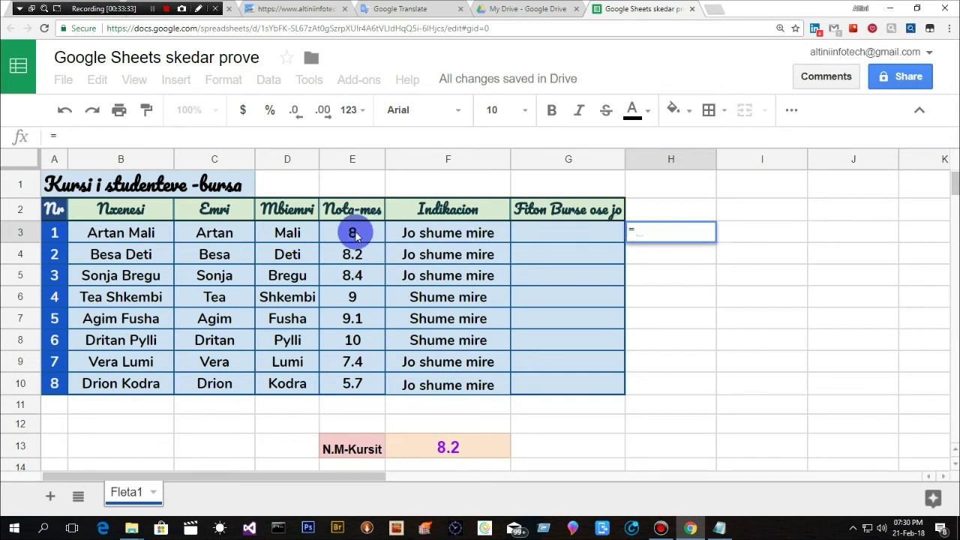
pyautogui.click(356, 235)
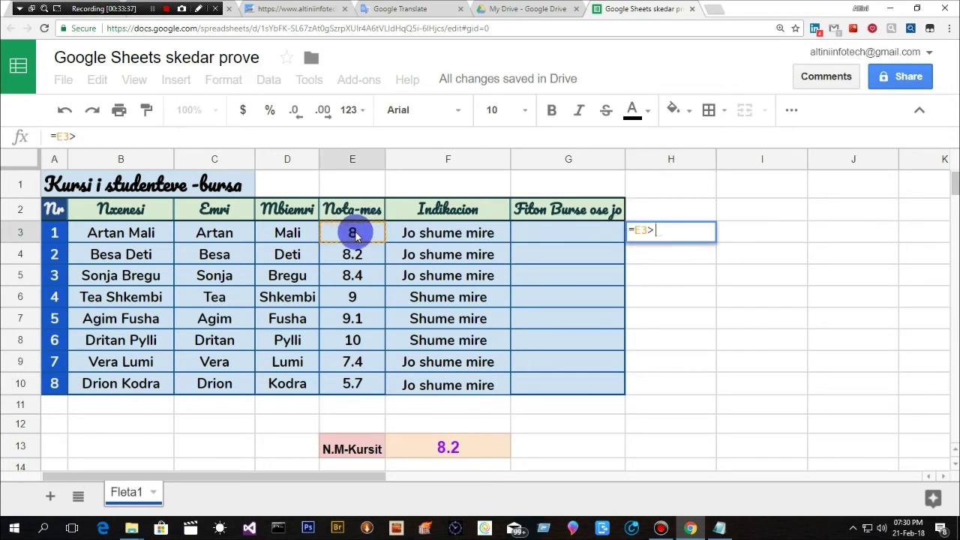
pyautogui.write('=9')
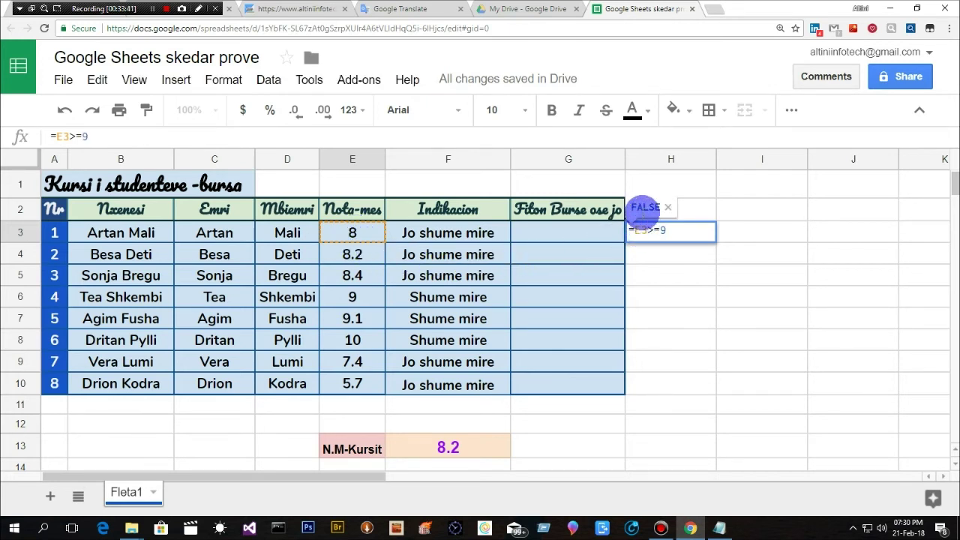
pyautogui.press('Return')
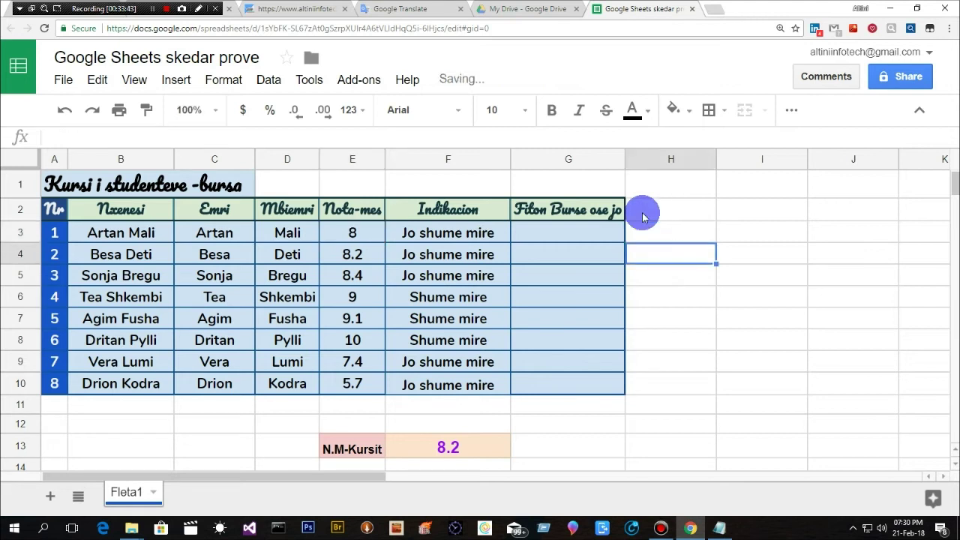
pyautogui.click(679, 237)
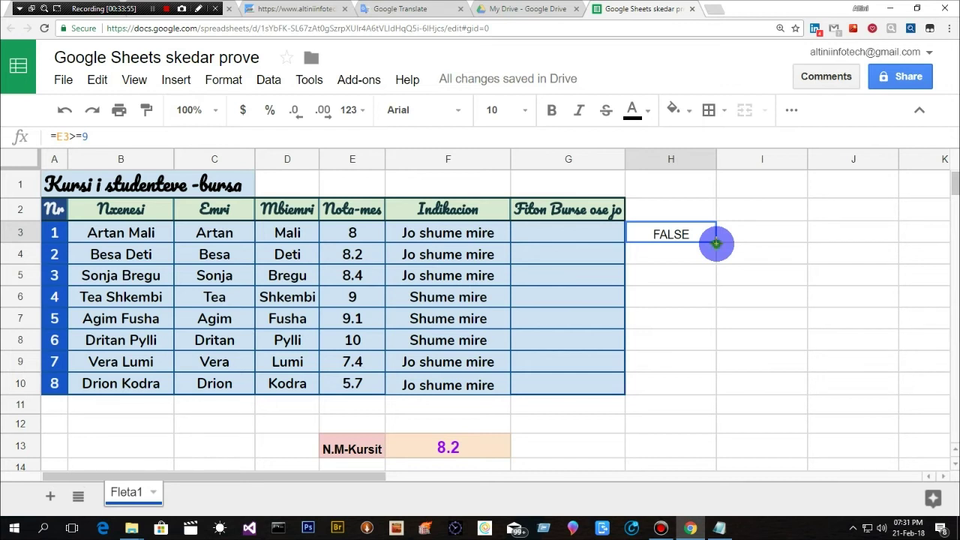
pyautogui.moveTo(717, 243); pyautogui.dragTo(710, 393)
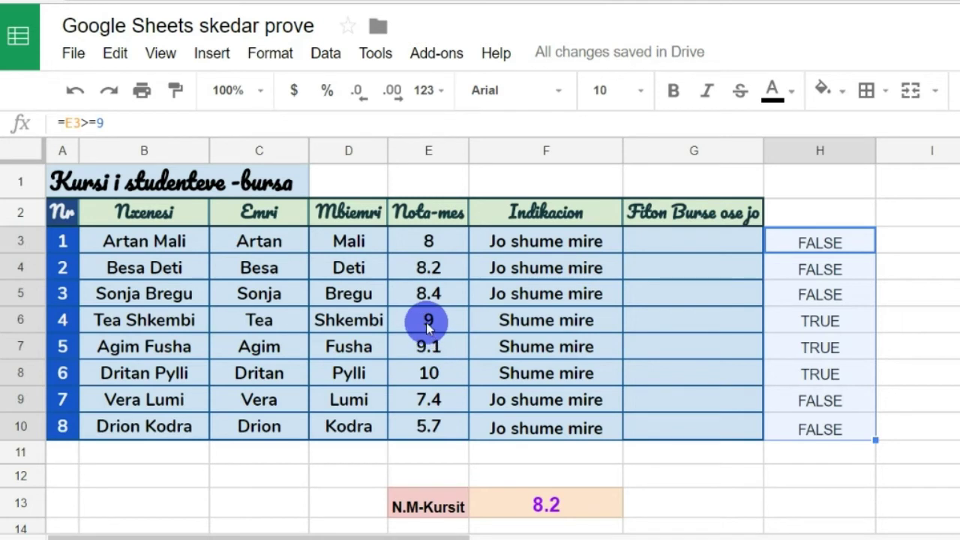
# Verify the >=9 comparison formulas in H6, H7 and H8.
pyautogui.click(426, 323)
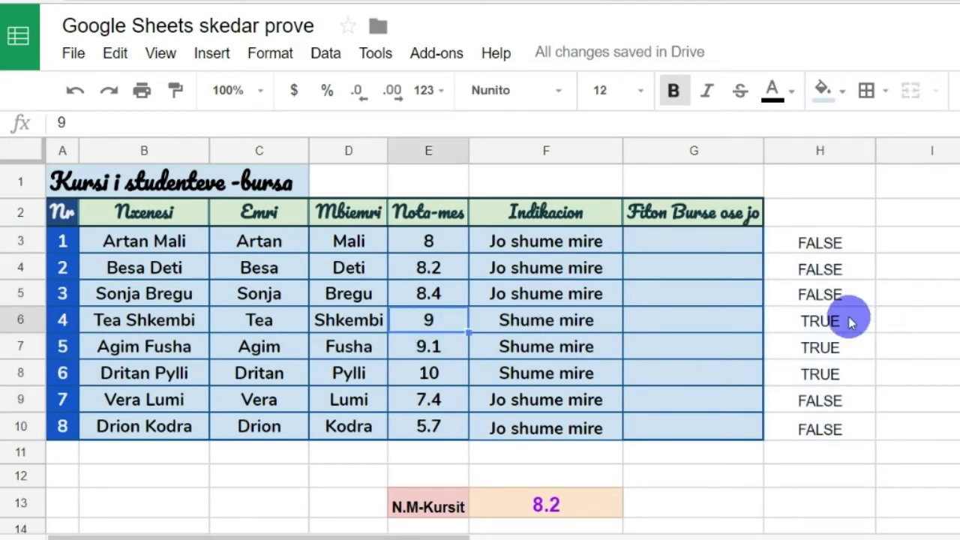
pyautogui.doubleClick(806, 321)
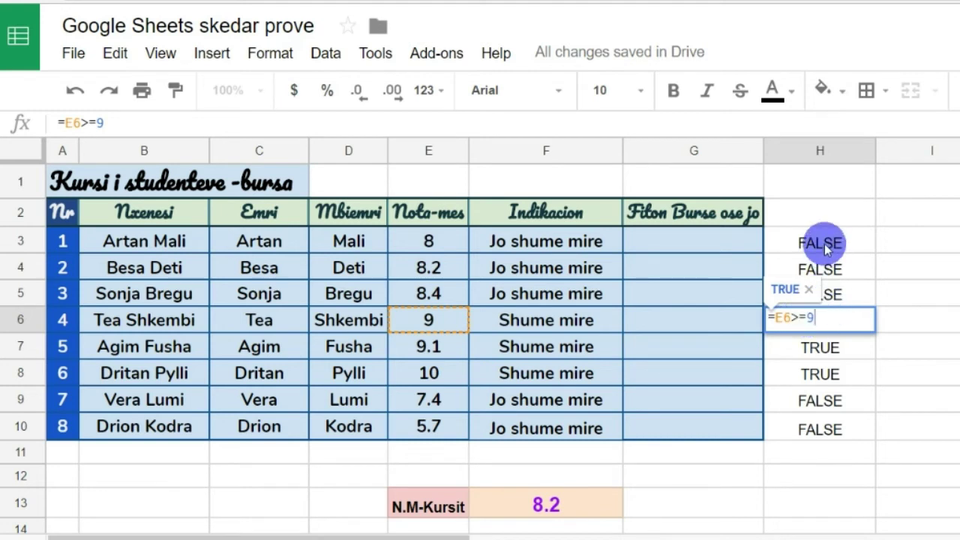
pyautogui.click(815, 359)
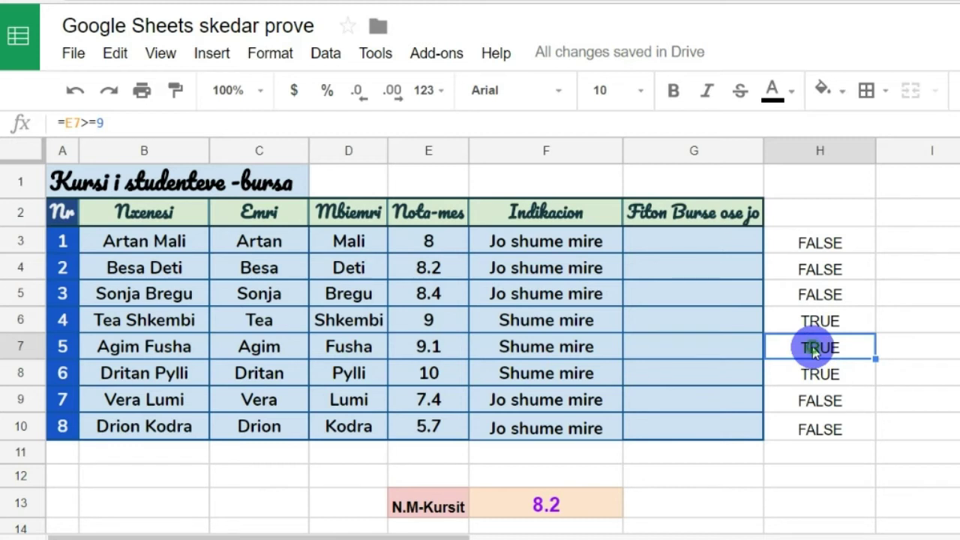
pyautogui.doubleClick(802, 347)
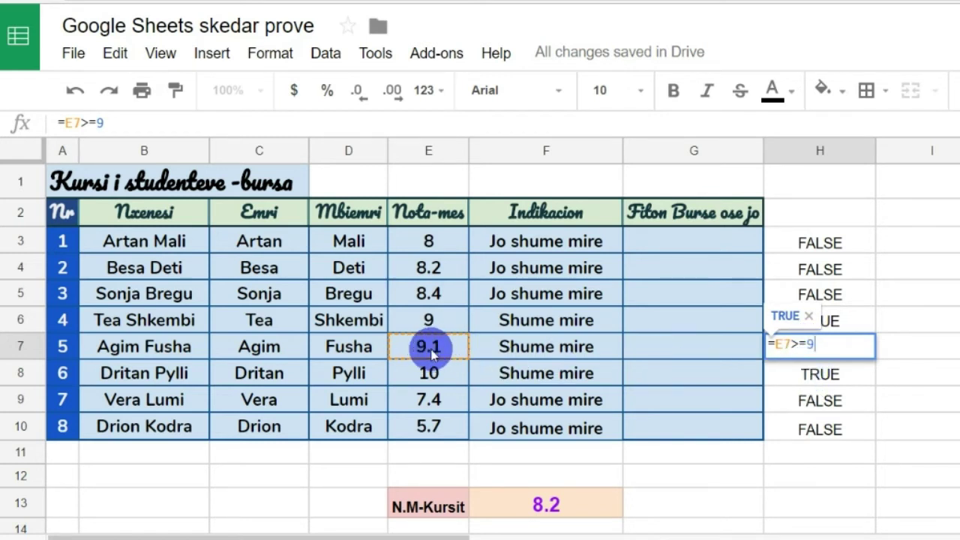
pyautogui.press('Return')
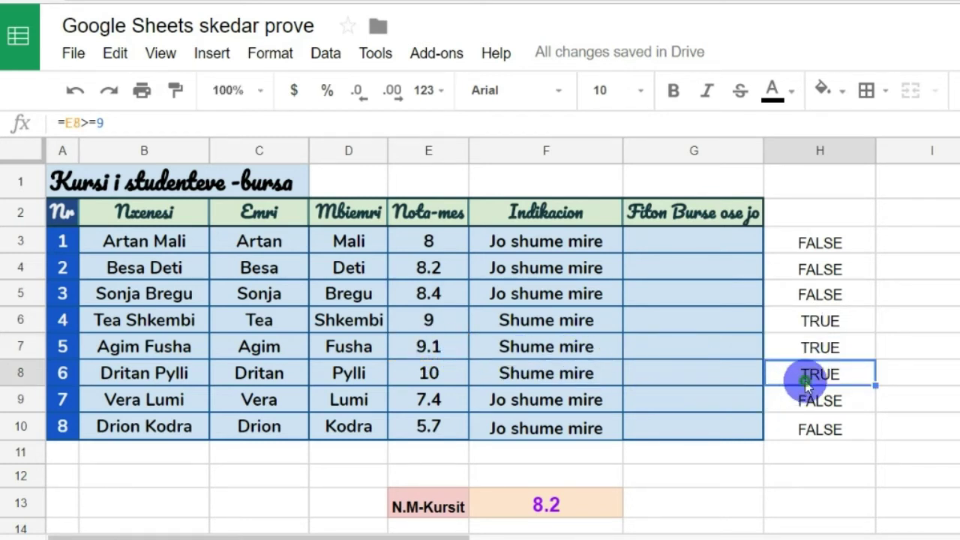
pyautogui.doubleClick(802, 384)
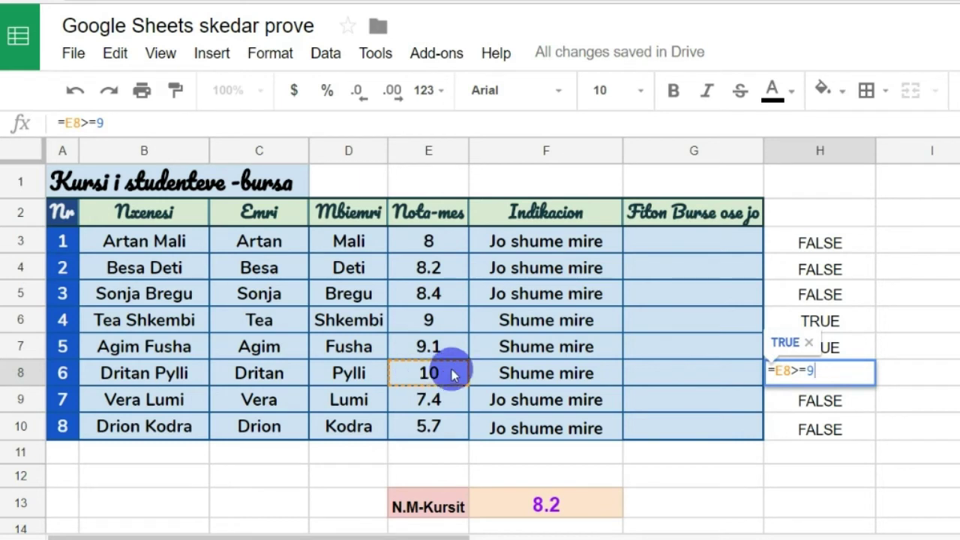
pyautogui.press('Return')
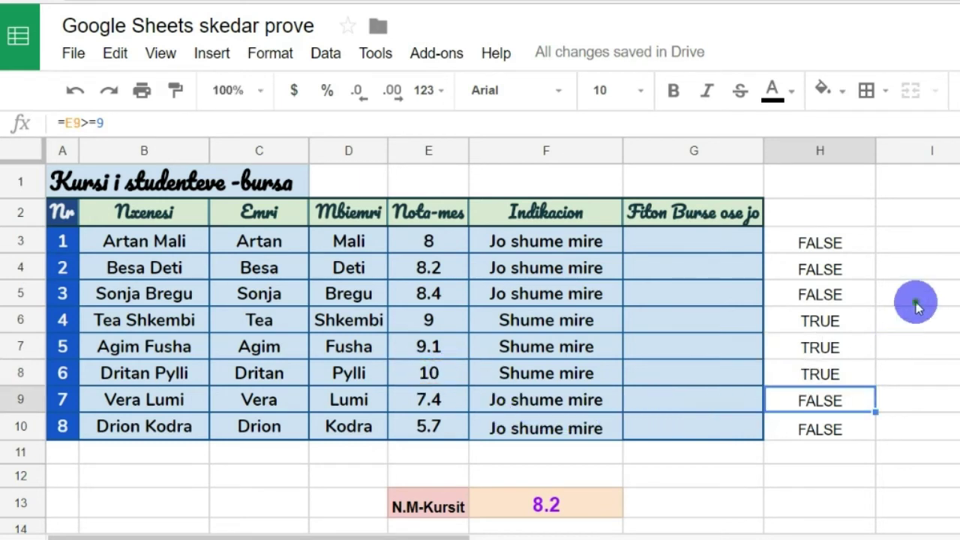
pyautogui.click(913, 298)
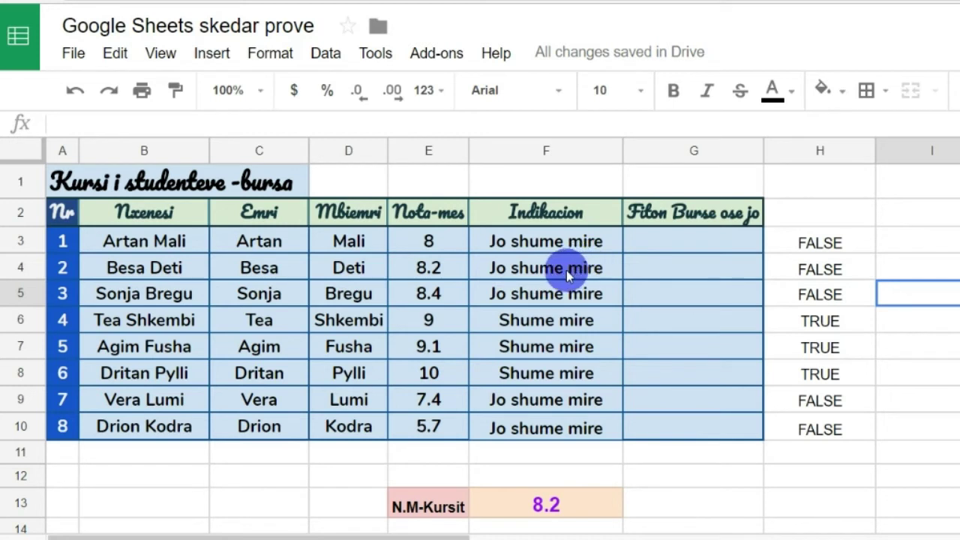
# Review the Indikacion results F3:F10 against column H, ending on F3.
pyautogui.click(525, 246)
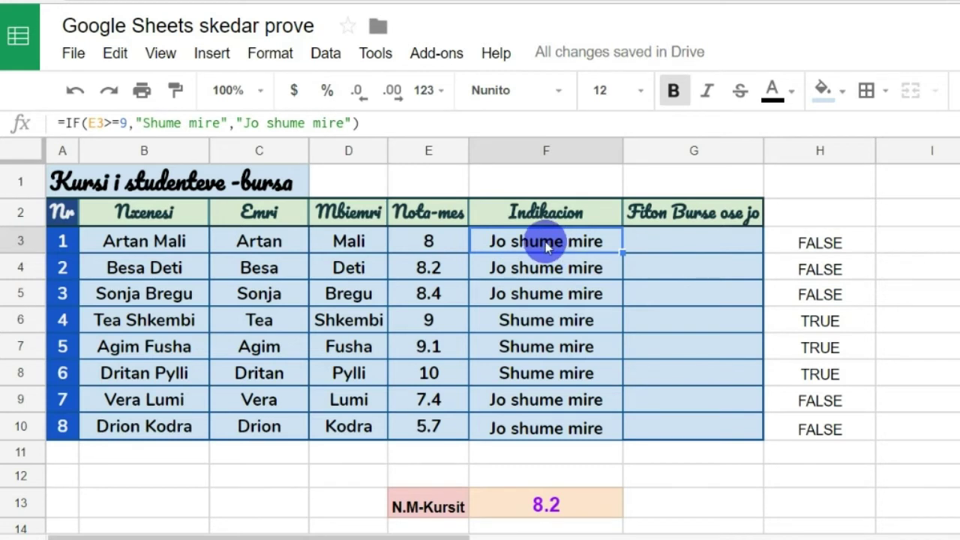
pyautogui.click(663, 268)
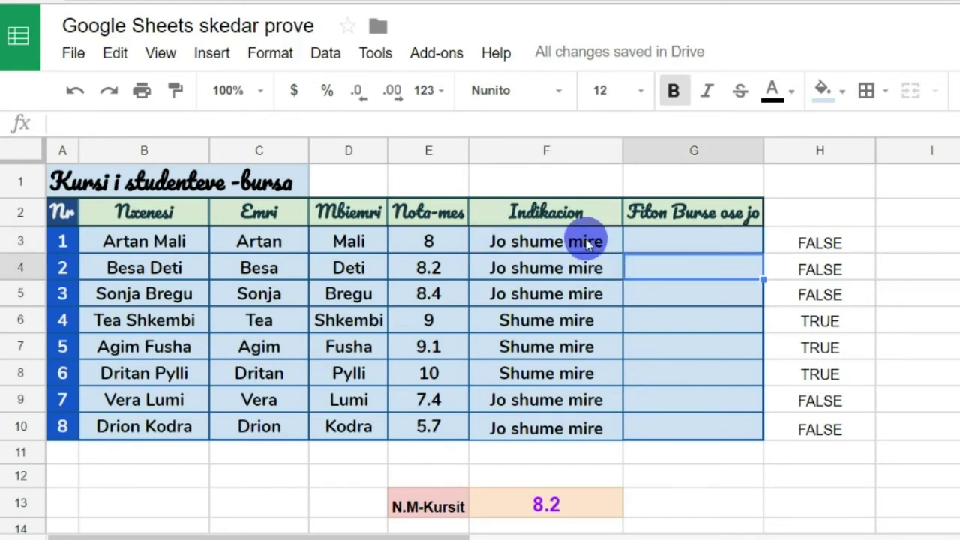
pyautogui.moveTo(584, 242); pyautogui.dragTo(586, 433)
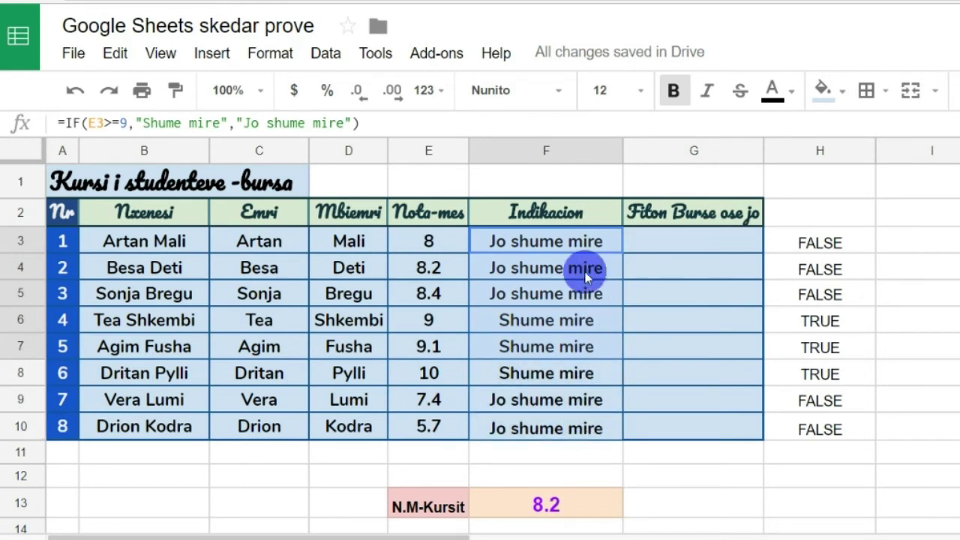
pyautogui.moveTo(585, 435)
pyautogui.mouseDown()
pyautogui.moveTo(585, 271)
pyautogui.moveTo(587, 435)
pyautogui.mouseUp()
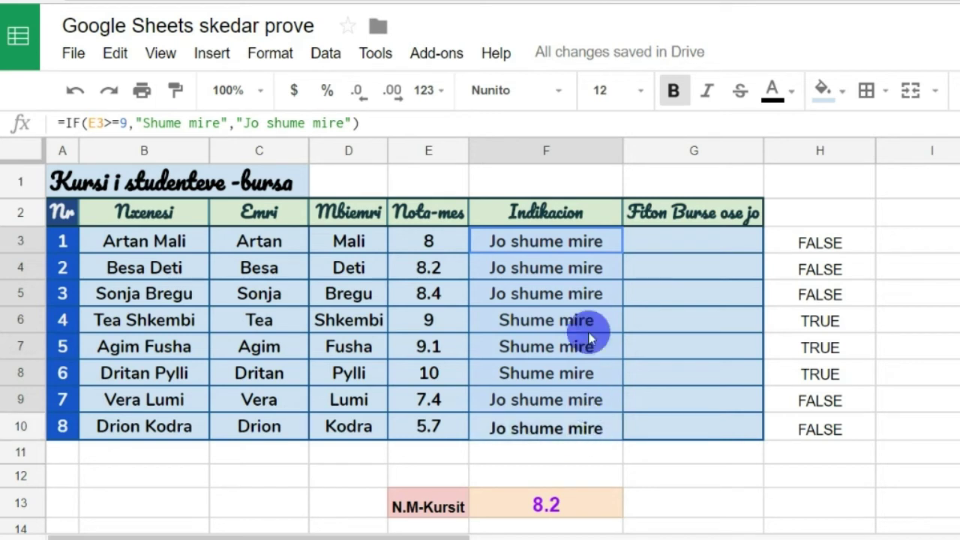
pyautogui.moveTo(587, 436); pyautogui.dragTo(585, 241)
pyautogui.click(669, 268)
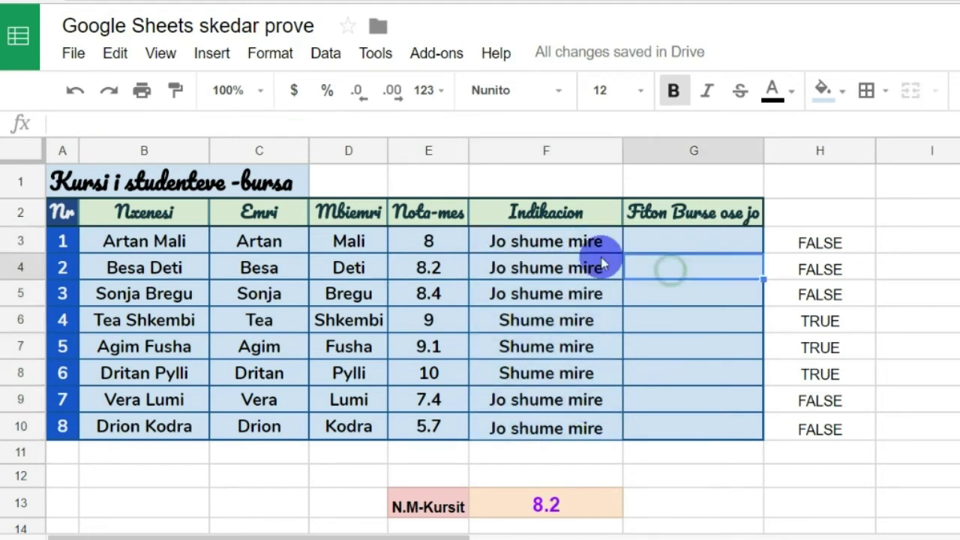
pyautogui.click(552, 241)
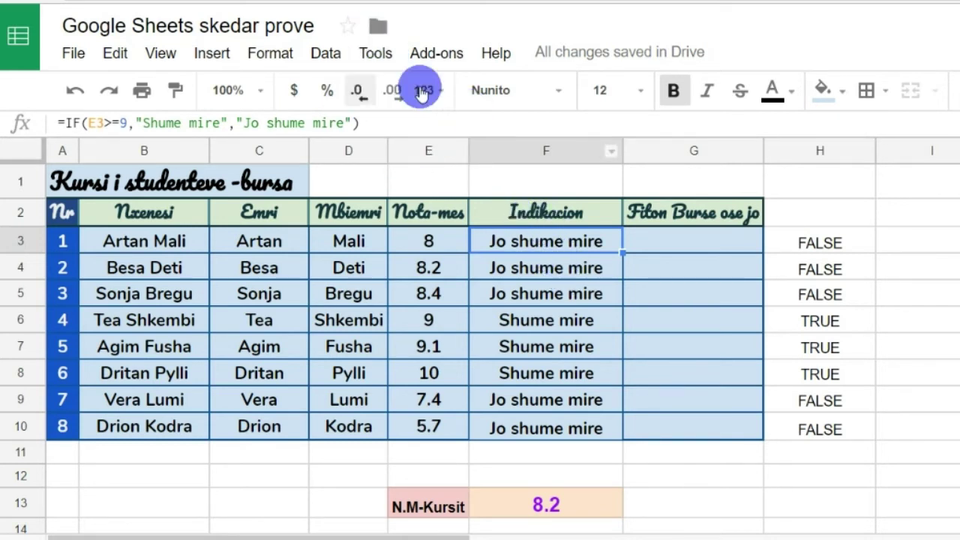
# Change the F3 highlighting rule's condition from 'Cell is not empty' to 'Custom formula is'.
pyautogui.click(270, 53)
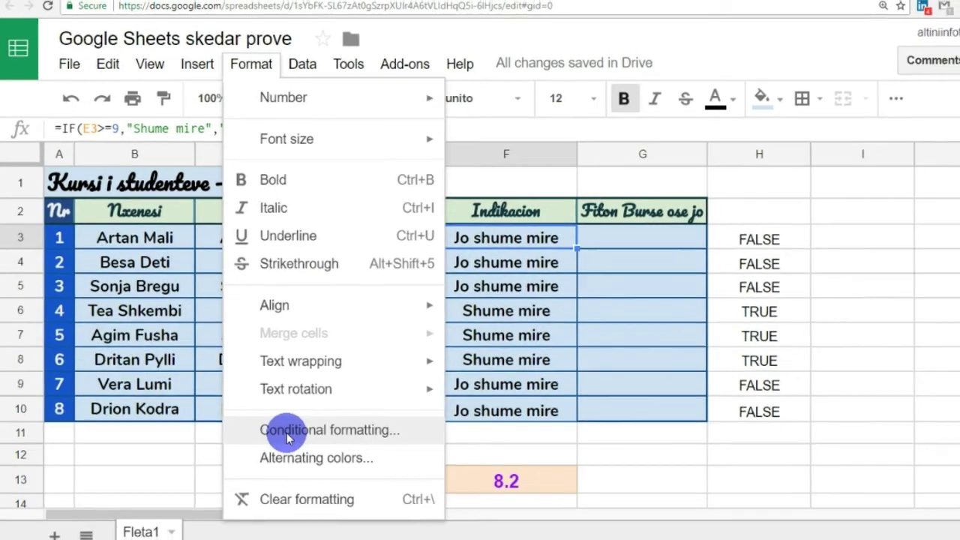
pyautogui.click(307, 454)
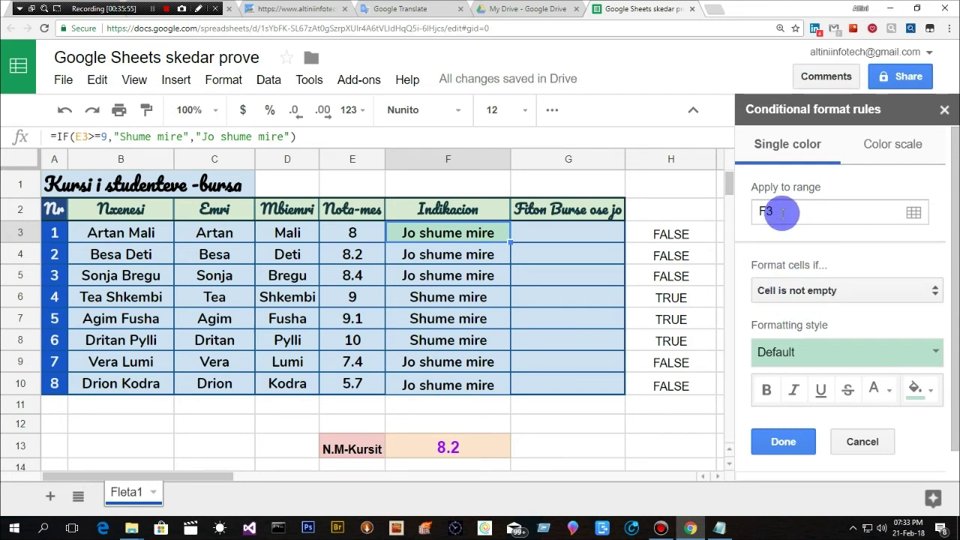
pyautogui.click(782, 212)
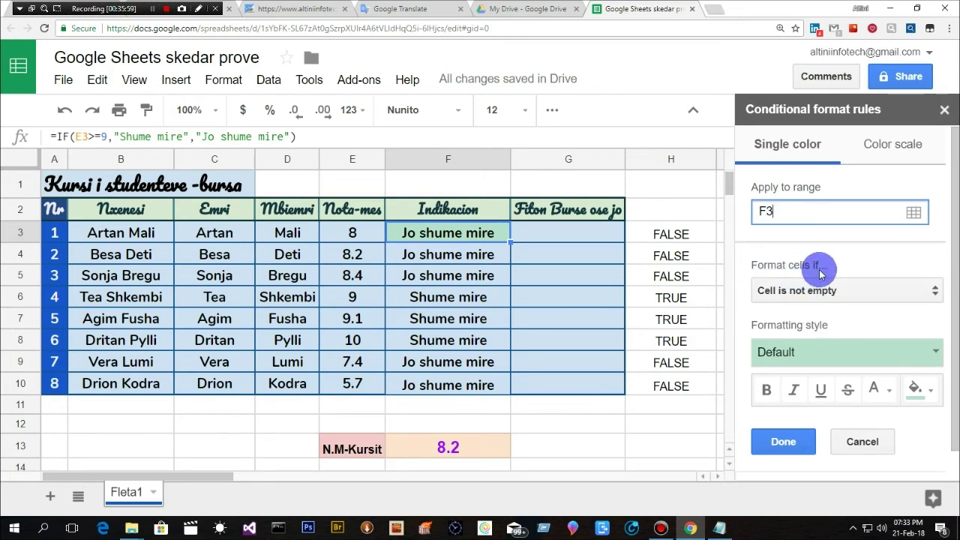
pyautogui.click(935, 292)
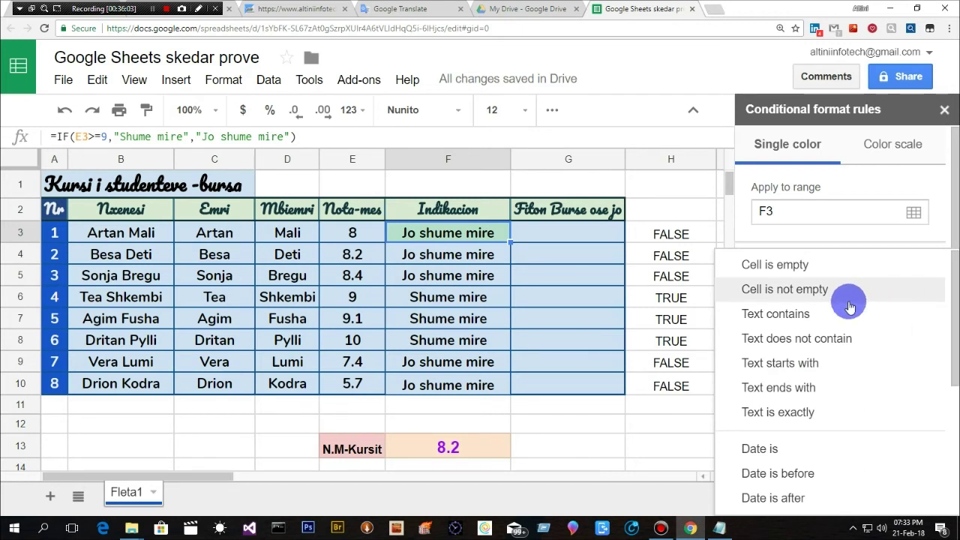
pyautogui.click(935, 237)
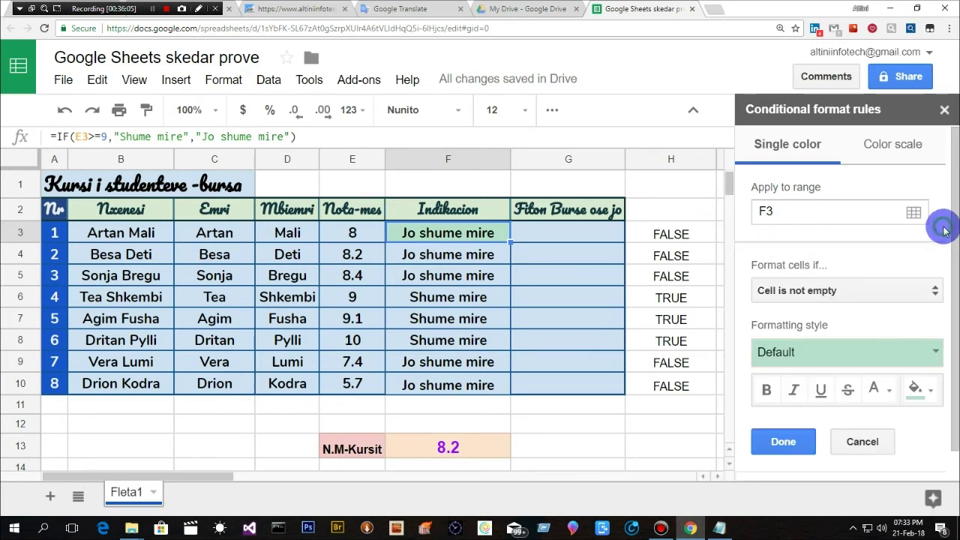
pyautogui.click(938, 296)
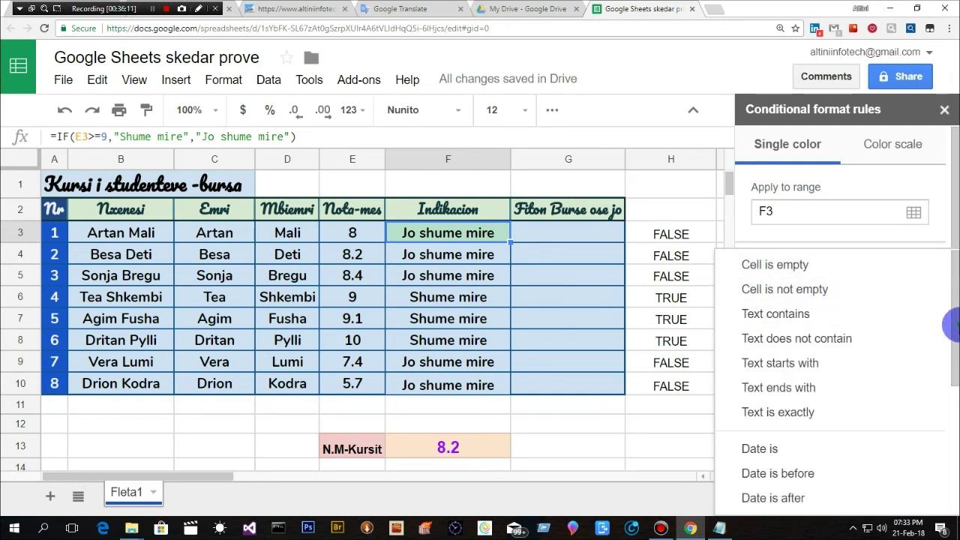
pyautogui.moveTo(954, 353); pyautogui.dragTo(950, 503)
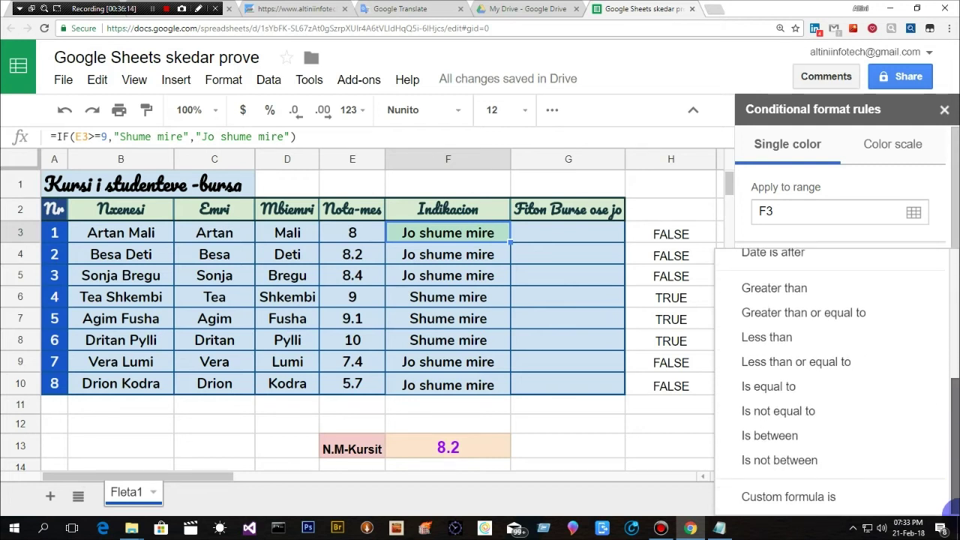
pyautogui.click(768, 498)
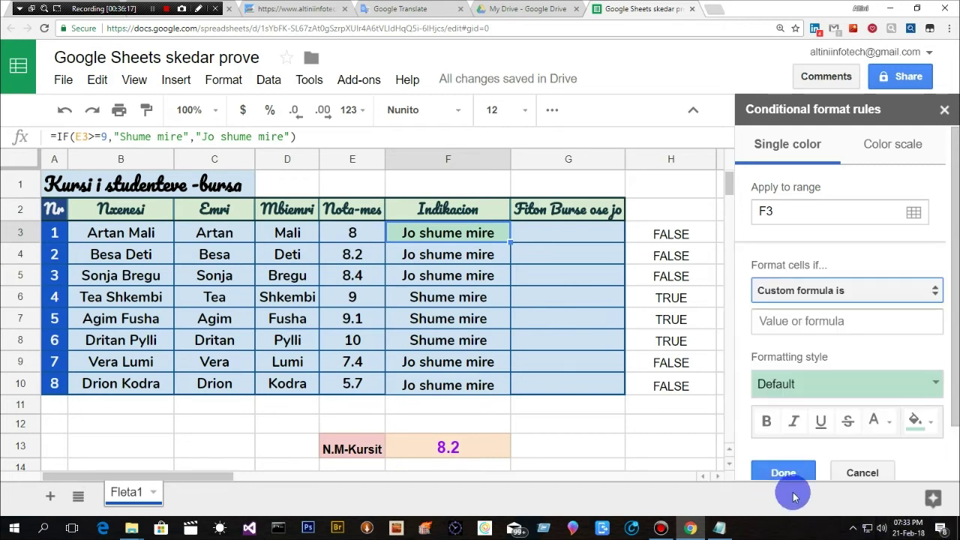
# Copy =E3>=9 from helper cell H3 into the F3 rule's custom formula box.
pyautogui.moveTo(953, 326)
pyautogui.mouseDown()
pyautogui.moveTo(954, 366)
pyautogui.moveTo(954, 358)
pyautogui.mouseUp()
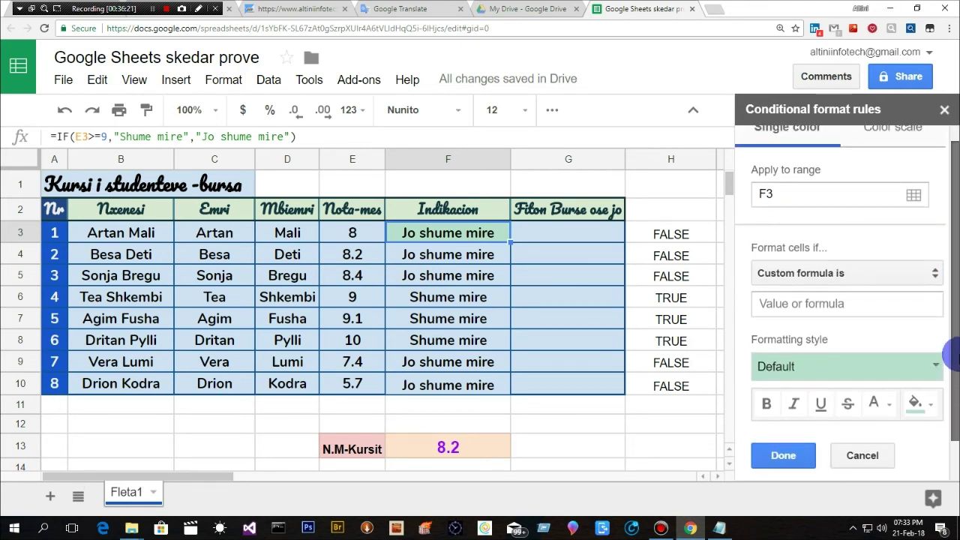
pyautogui.click(801, 306)
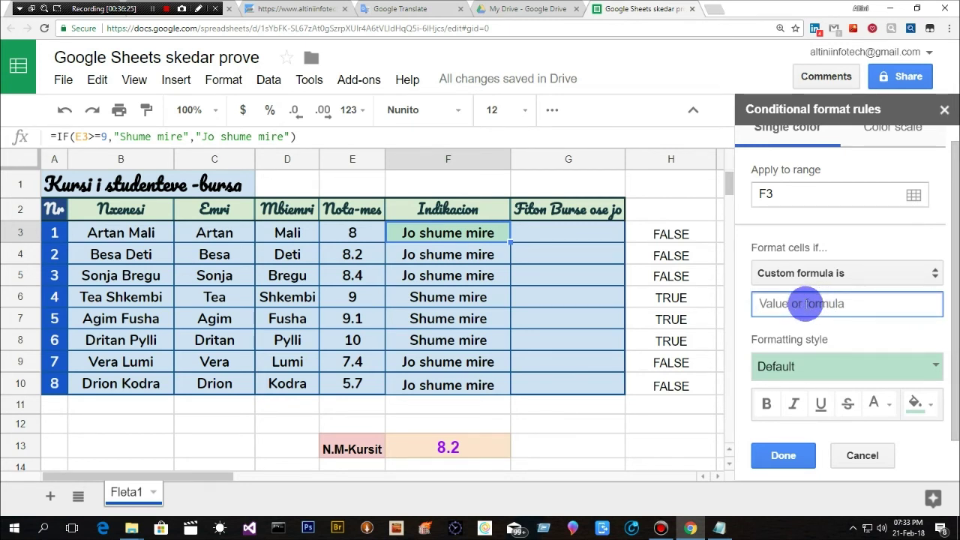
pyautogui.click(657, 237)
pyautogui.doubleClick(657, 237)
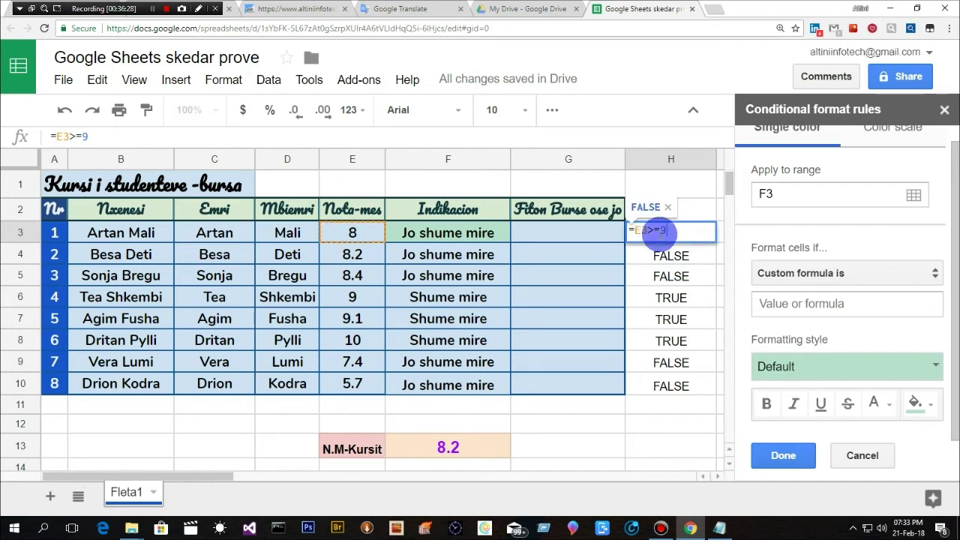
pyautogui.moveTo(675, 230); pyautogui.dragTo(525, 278)
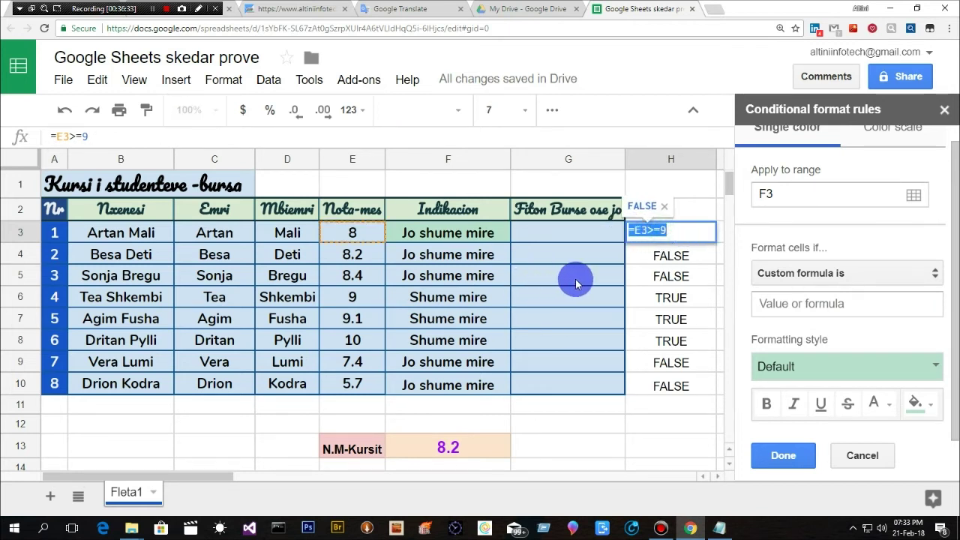
pyautogui.click(793, 303)
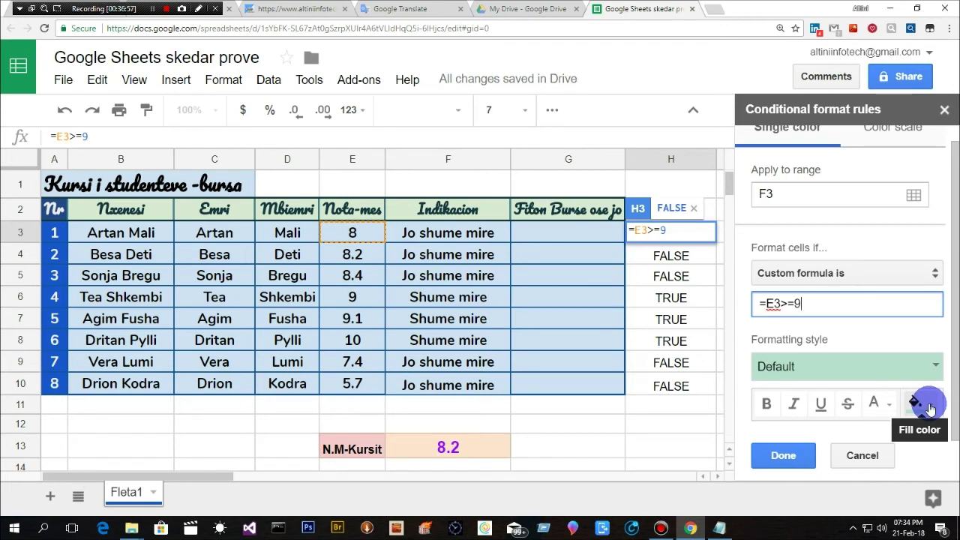
pyautogui.click(932, 410)
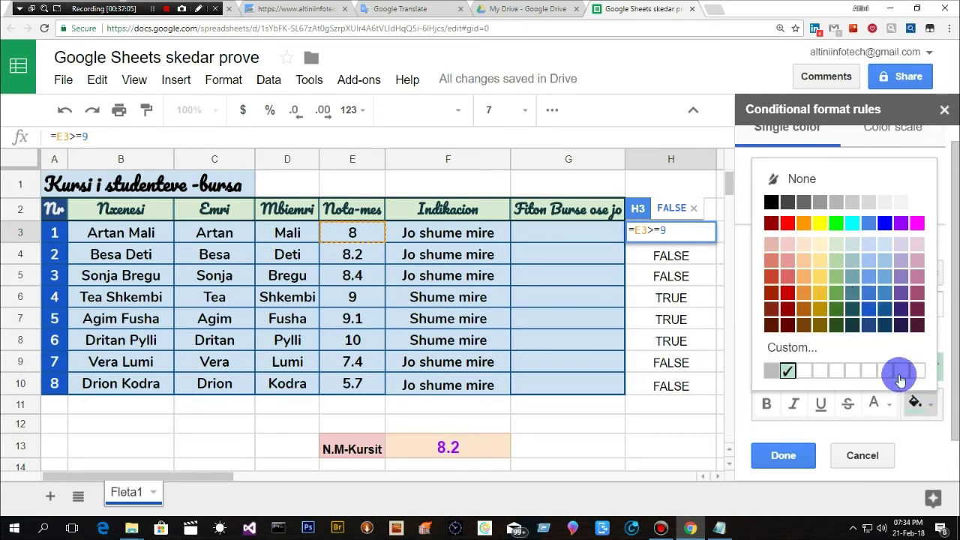
# Style the F3 rule with bold text, a custom text colour and dark green fill, then save it.
pyautogui.click(836, 275)
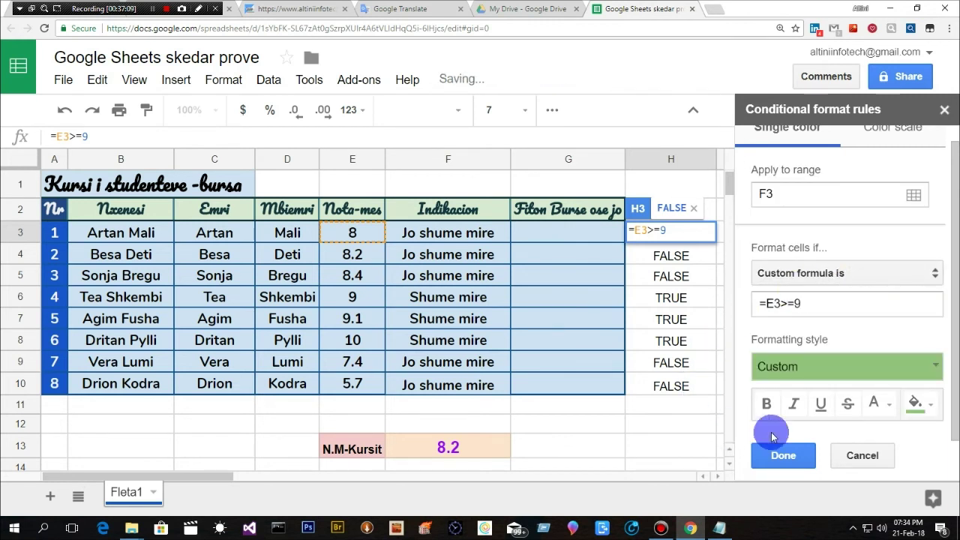
pyautogui.click(766, 403)
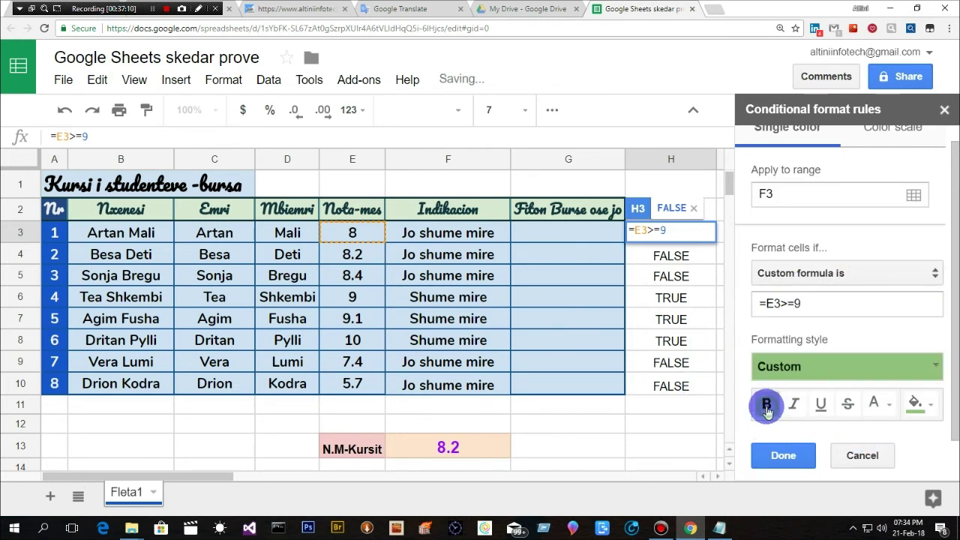
pyautogui.click(888, 409)
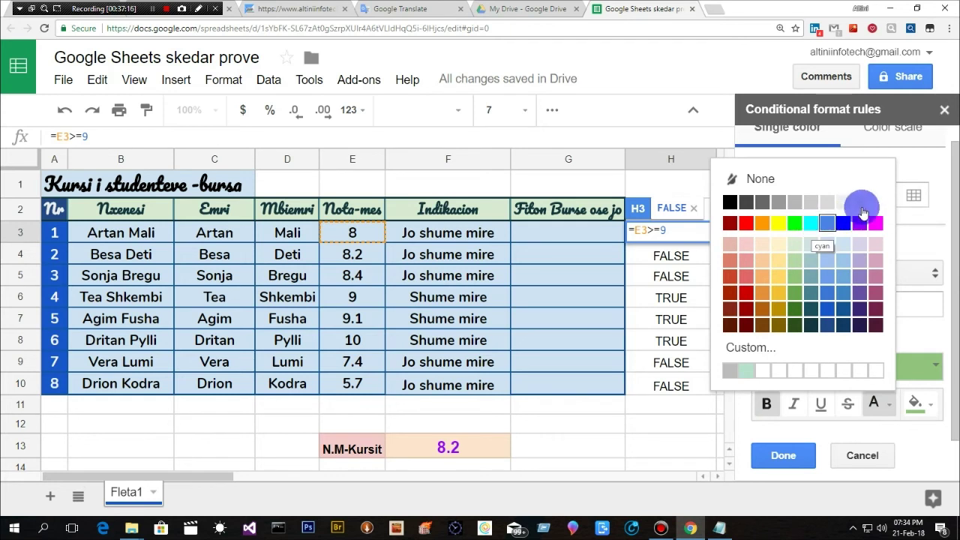
pyautogui.click(853, 205)
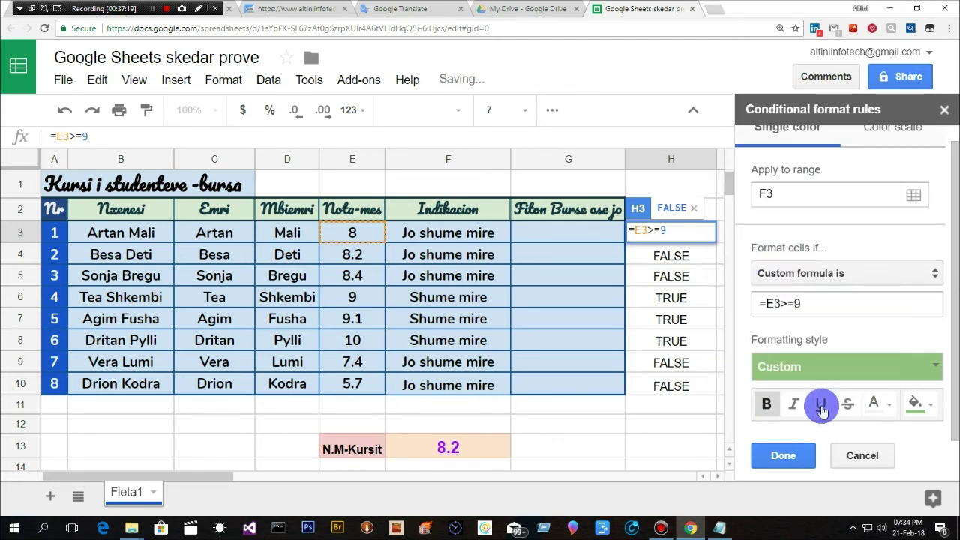
pyautogui.click(924, 403)
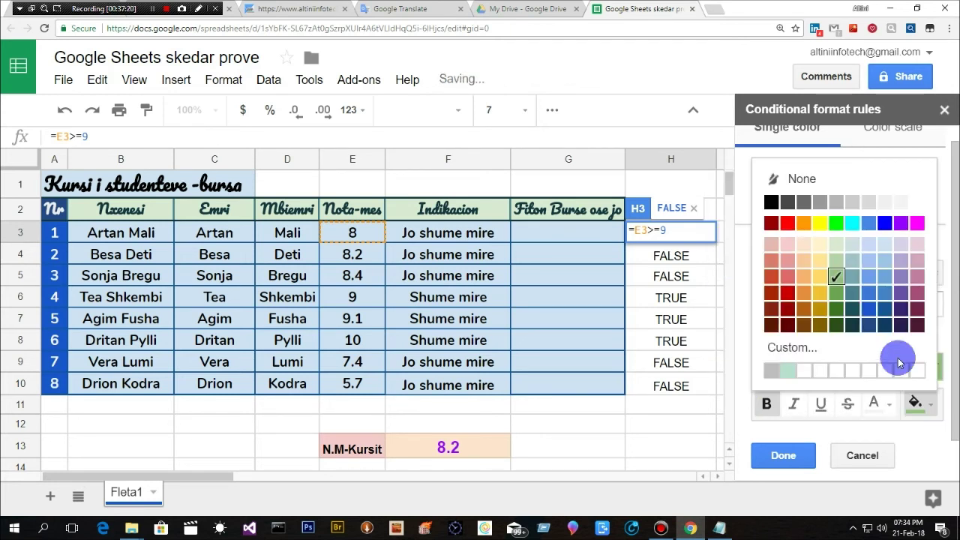
pyautogui.click(837, 308)
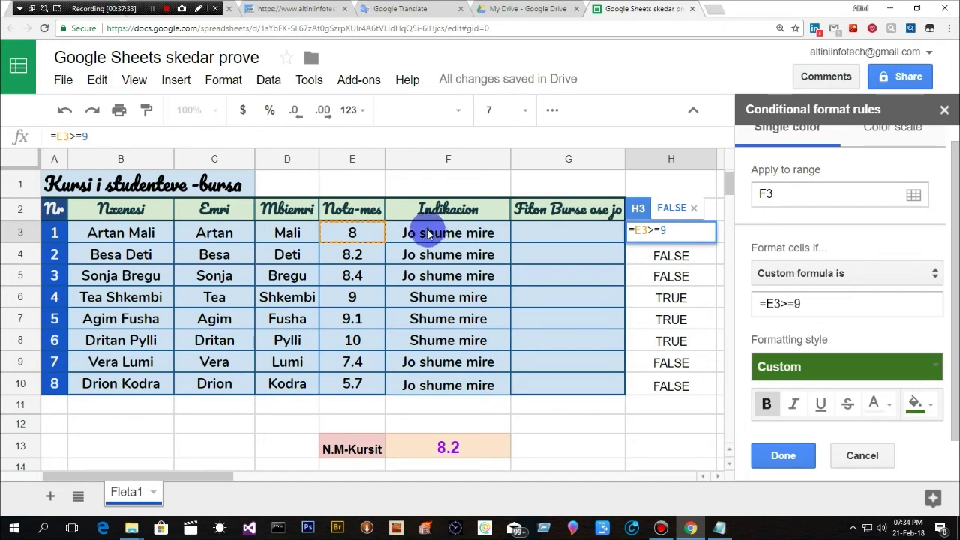
pyautogui.click(787, 459)
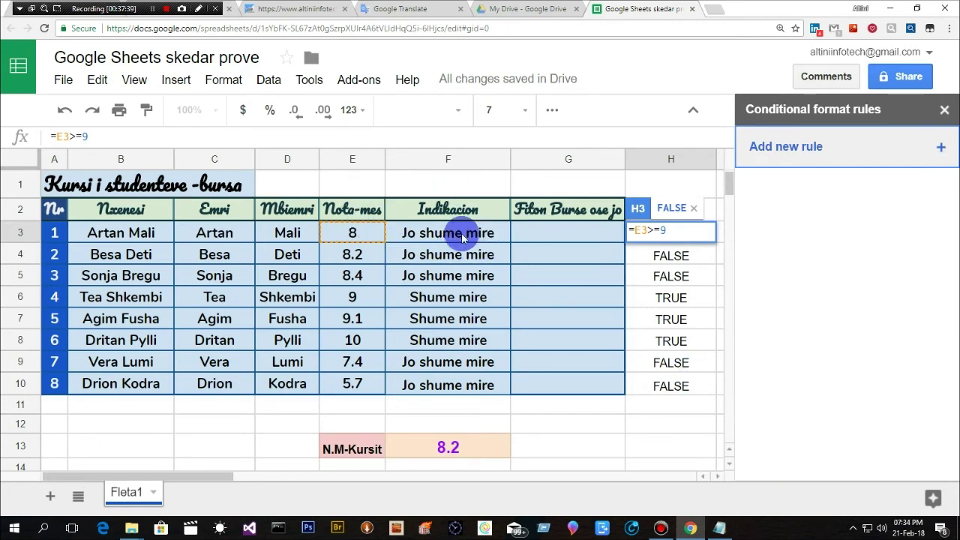
# Extend the =E3>=9 rule's range from F3 to F3:F10.
pyautogui.click(591, 233)
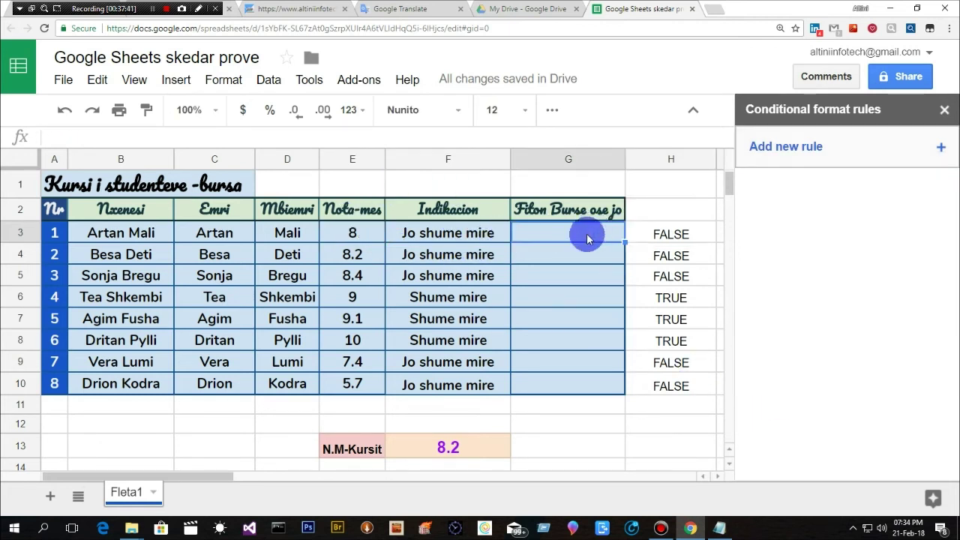
pyautogui.click(439, 232)
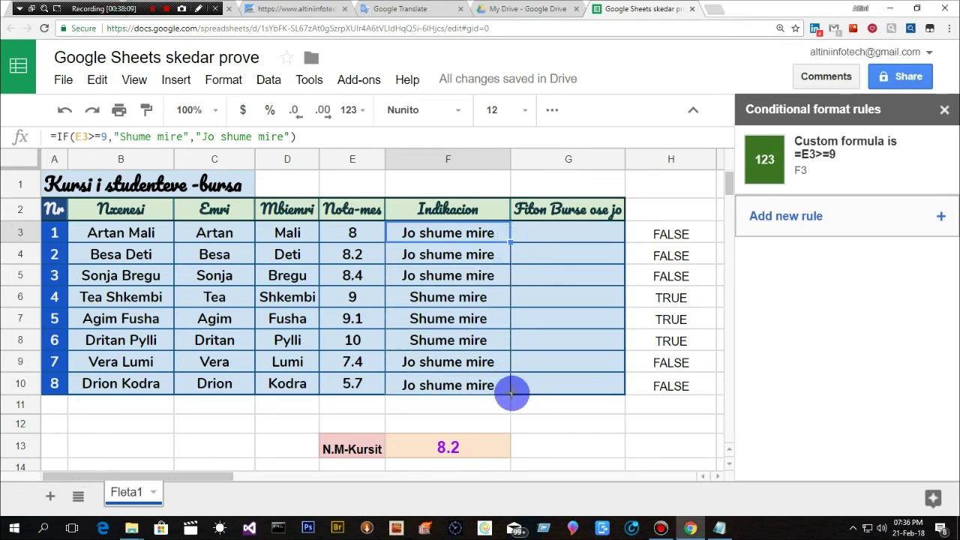
pyautogui.moveTo(510, 241); pyautogui.dragTo(511, 393)
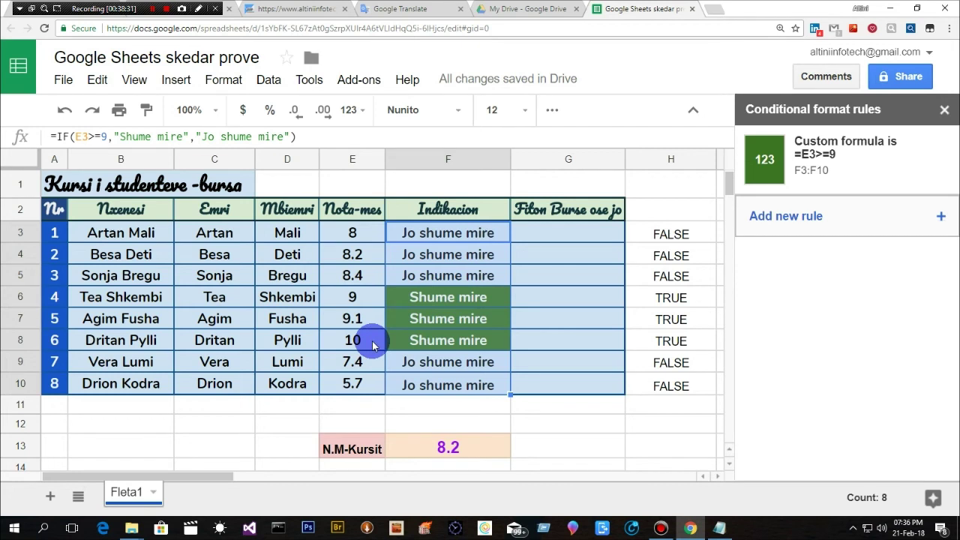
pyautogui.moveTo(840, 158)
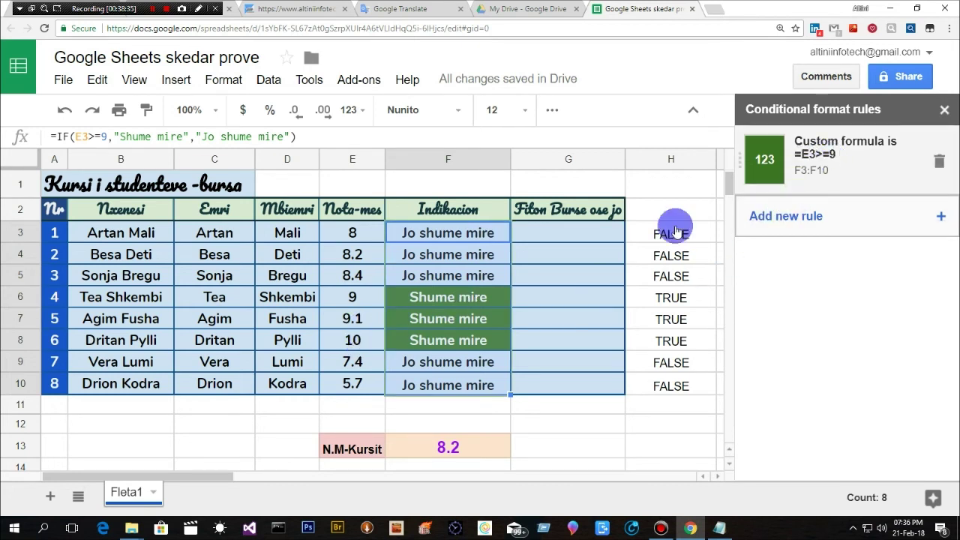
# Replace E10's 5.7 with 10 and confirm C10's SPLIT formula unchanged.
pyautogui.click(379, 299)
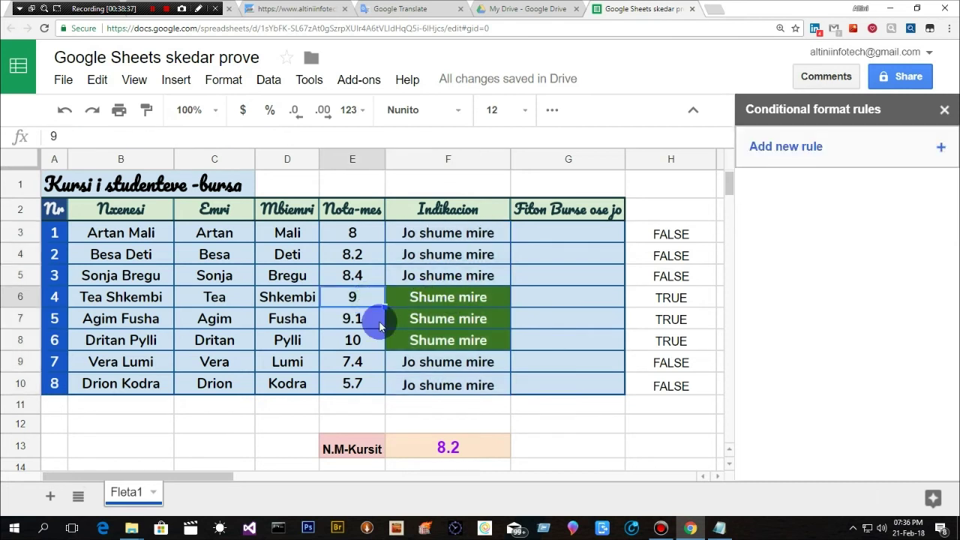
pyautogui.click(371, 384)
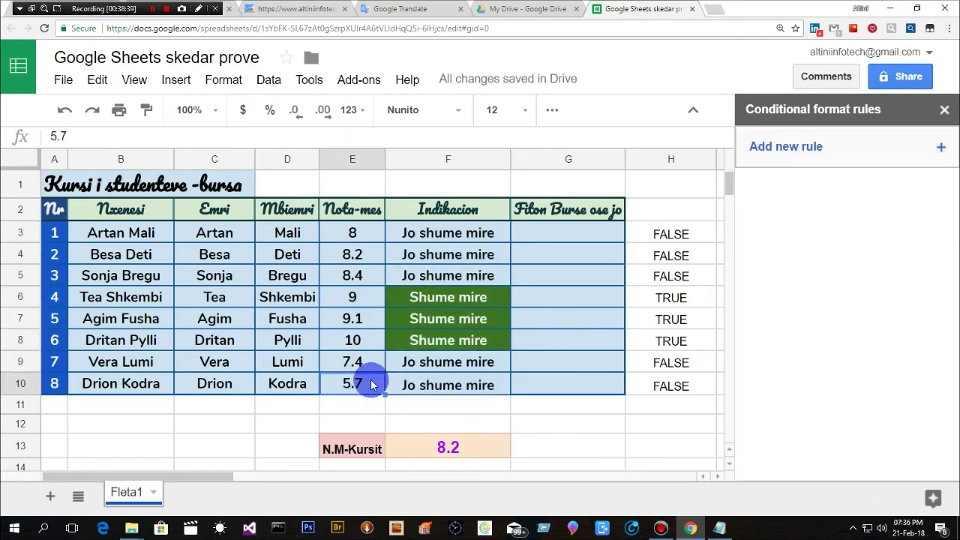
pyautogui.press('Delete')
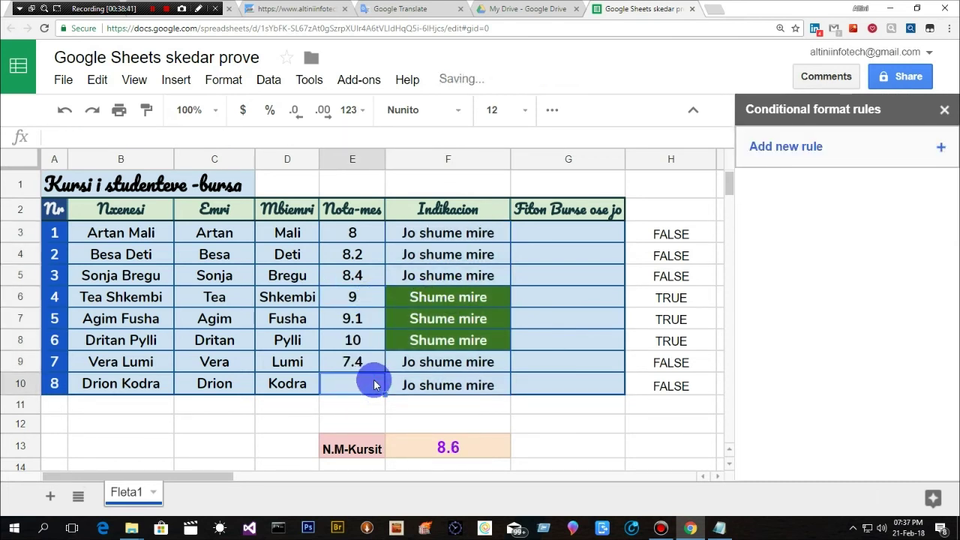
pyautogui.write('10')
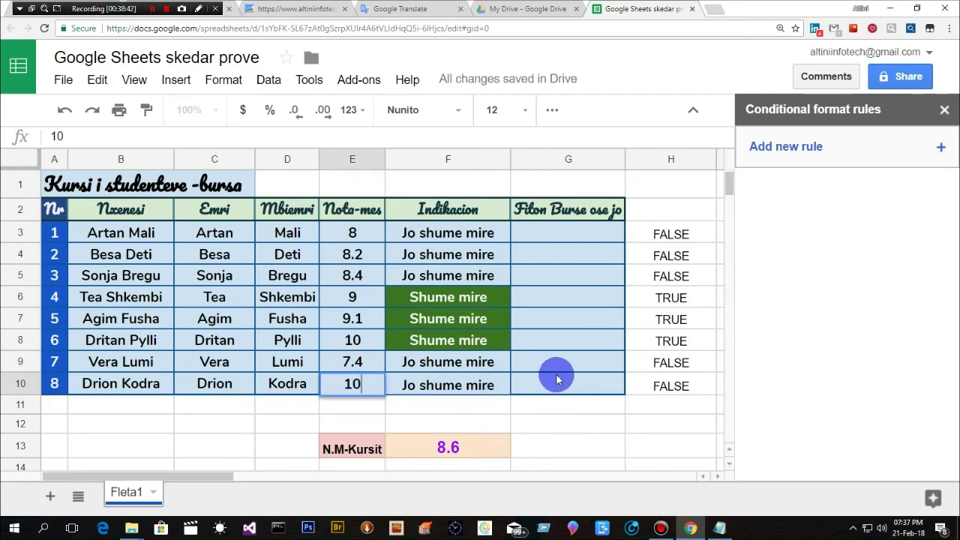
pyautogui.doubleClick(215, 384)
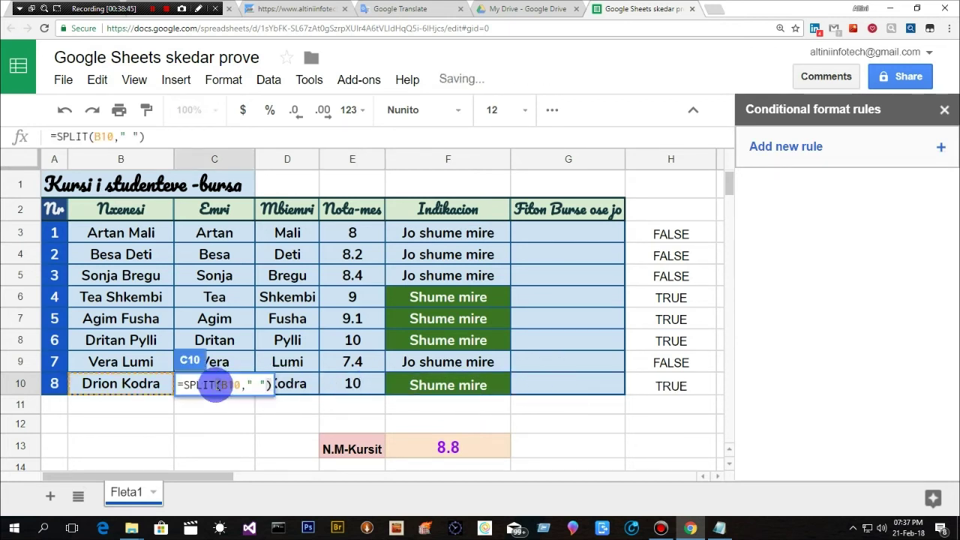
pyautogui.click(150, 390)
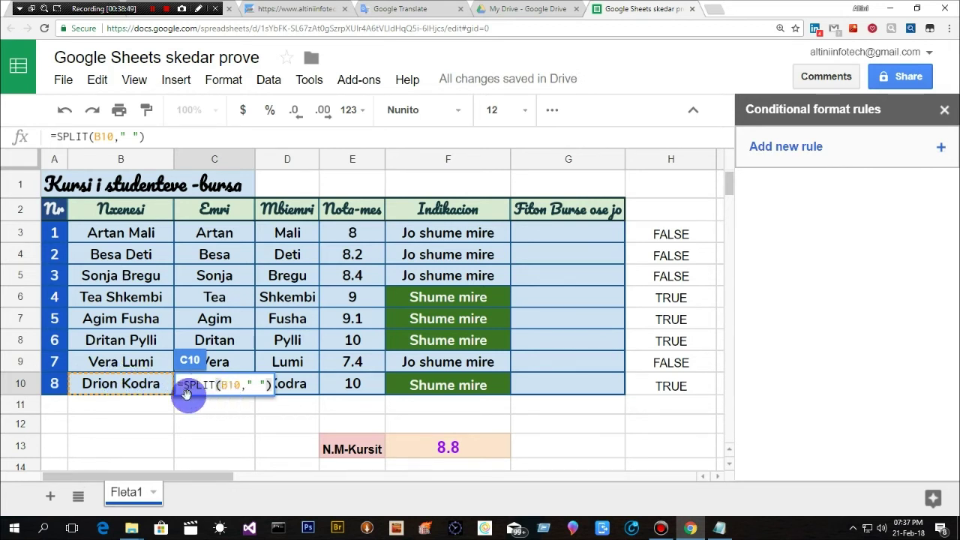
pyautogui.press('Return')
# Correct the student's full name in B10.
pyautogui.doubleClick(104, 389)
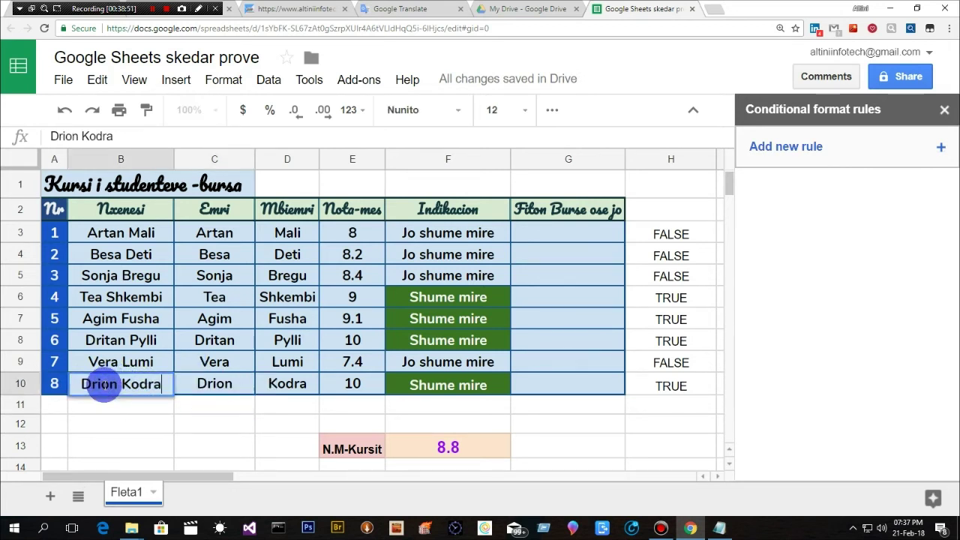
pyautogui.write('l')
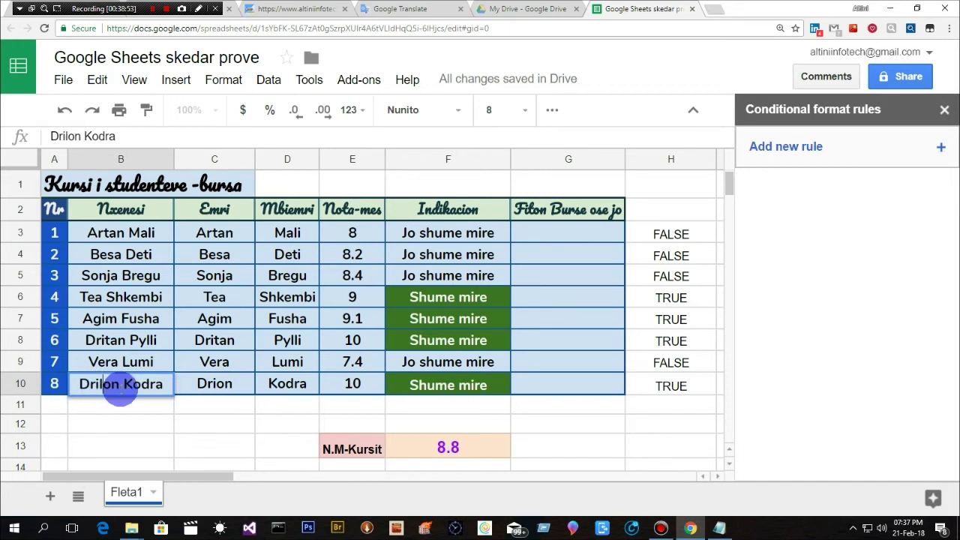
pyautogui.click(191, 391)
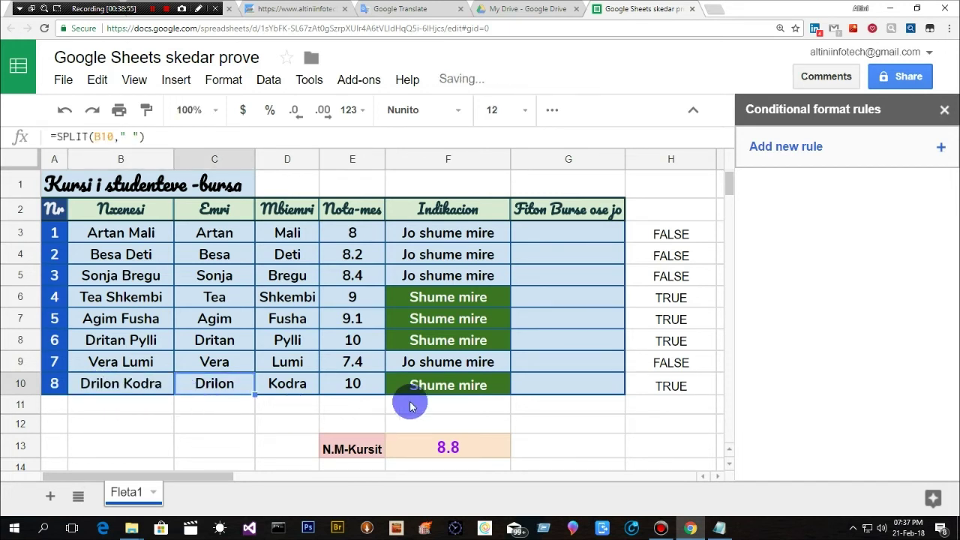
# Re-edit the grade in E10, settling on 5.7.
pyautogui.click(347, 384)
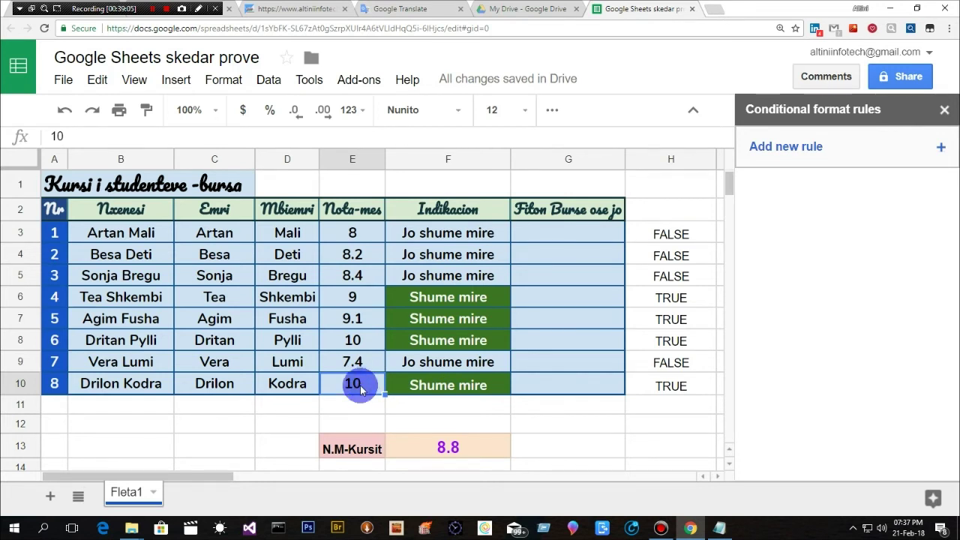
pyautogui.click(330, 409)
pyautogui.click(350, 386)
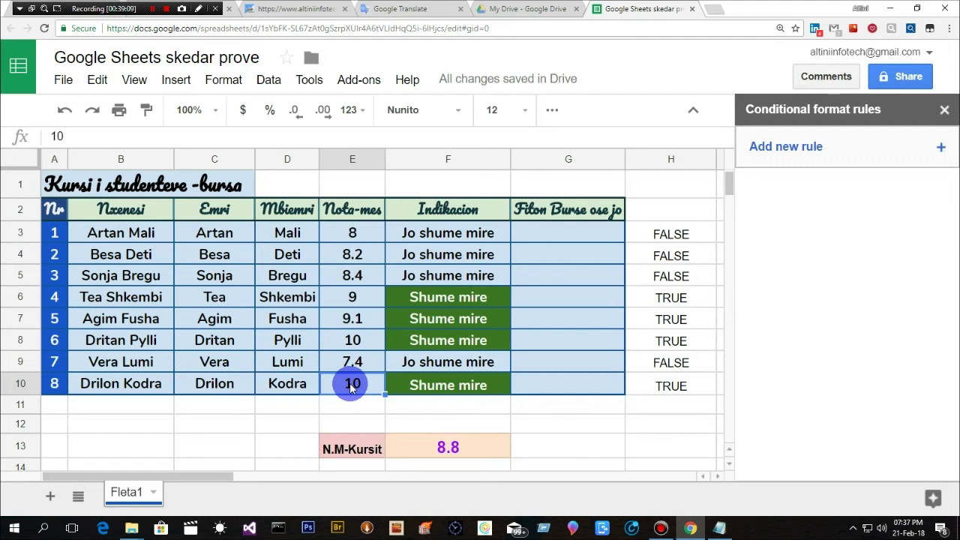
pyautogui.write('8.9')
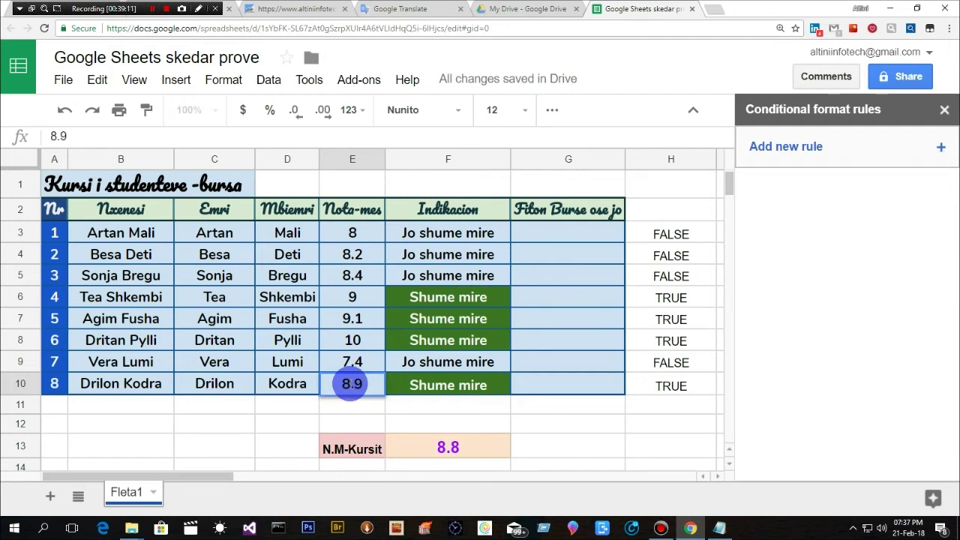
pyautogui.press('Return')
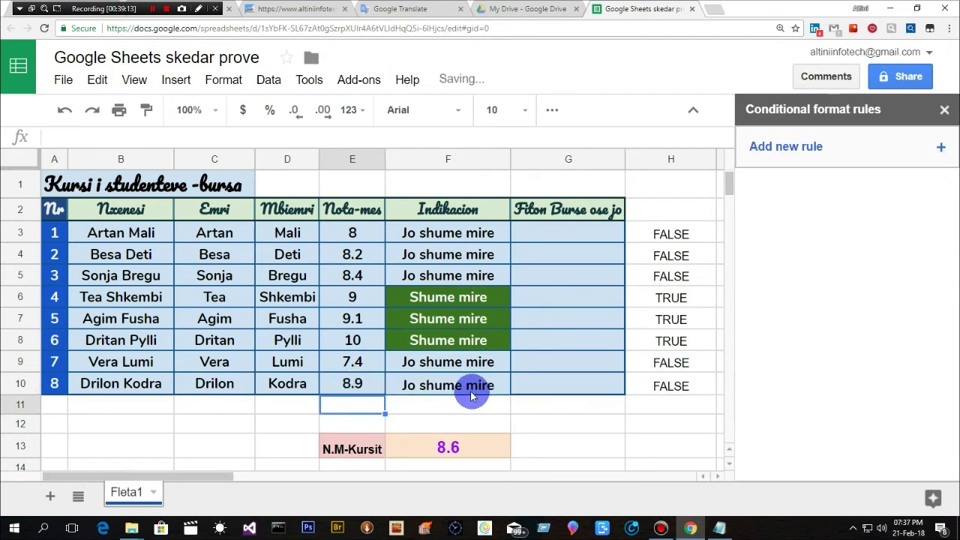
pyautogui.click(355, 382)
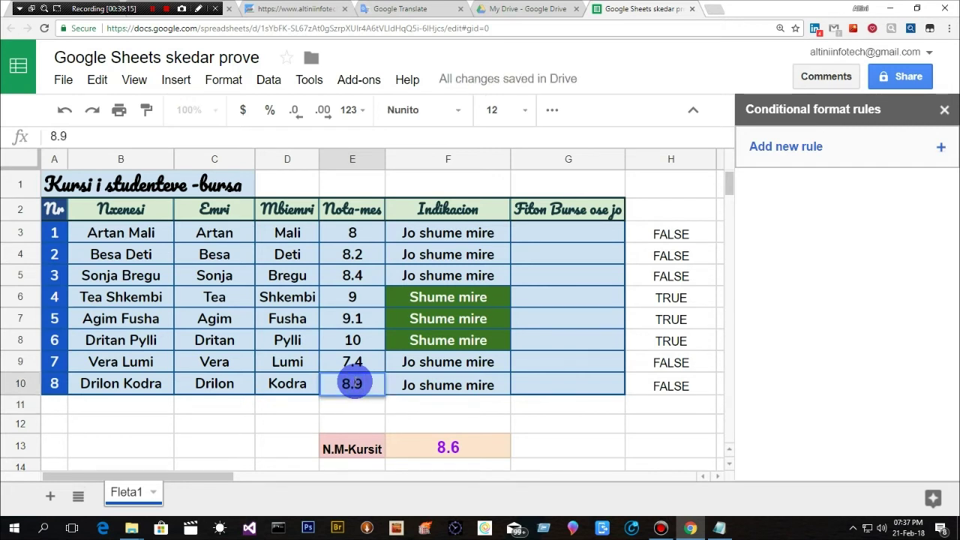
pyautogui.write('5.7')
pyautogui.press('Return')
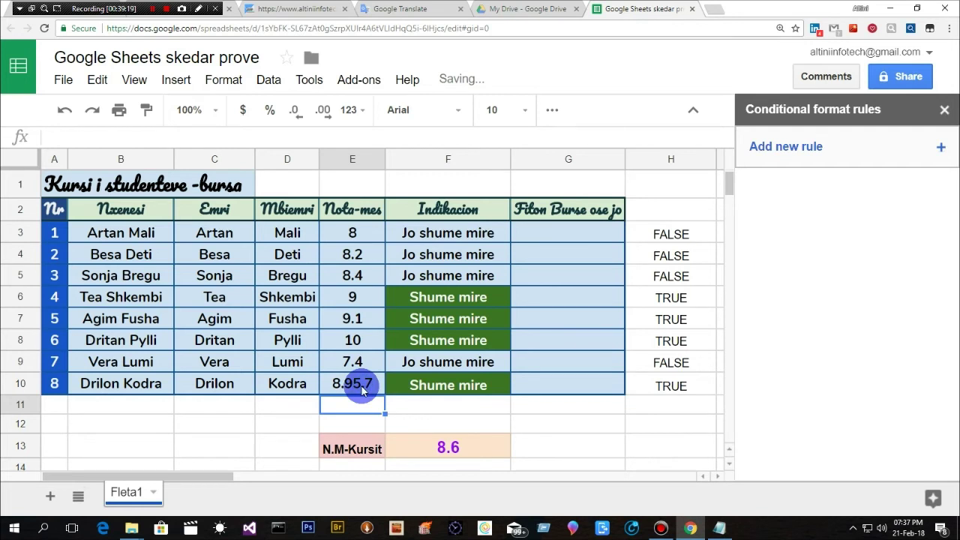
pyautogui.click(358, 386)
pyautogui.doubleClick(342, 390)
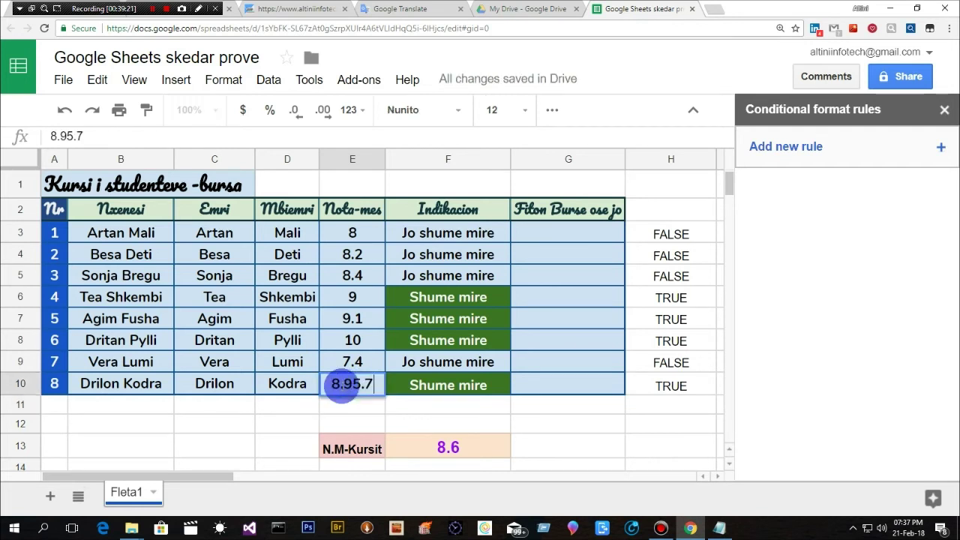
pyautogui.press('BackSpace')
pyautogui.press('BackSpace')
pyautogui.press('BackSpace')
pyautogui.press('BackSpace')
pyautogui.press('BackSpace')
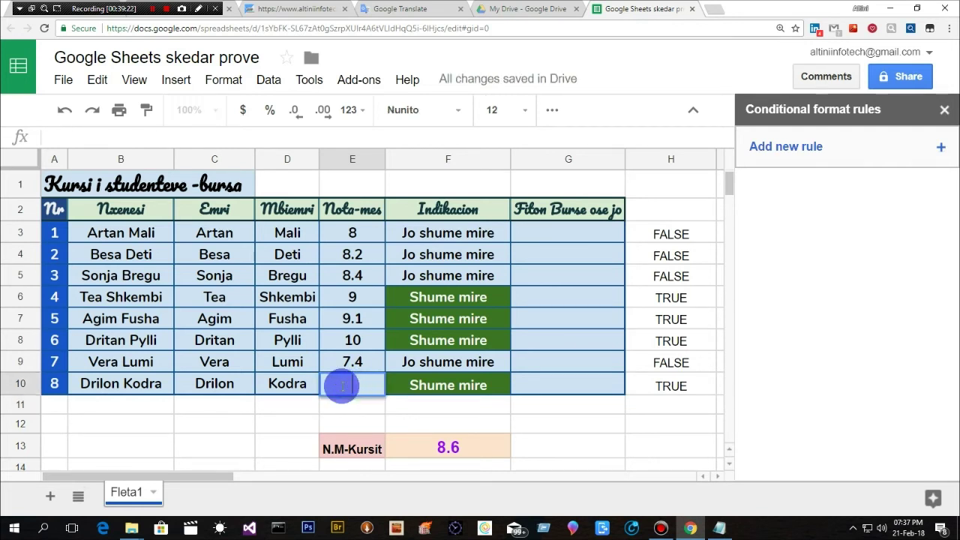
pyautogui.write('5.7')
pyautogui.click(316, 409)
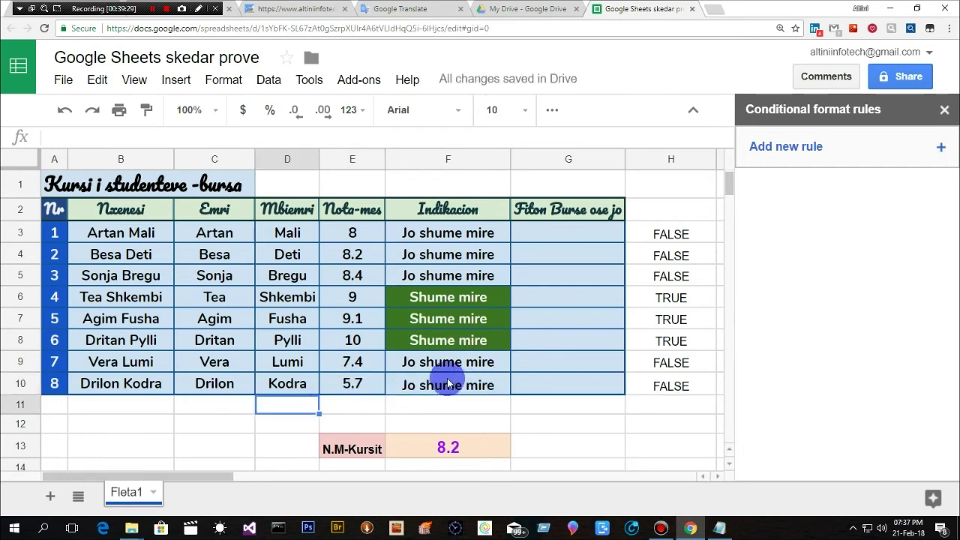
# Change the first student's grade in E3 to 9.8.
pyautogui.click(353, 236)
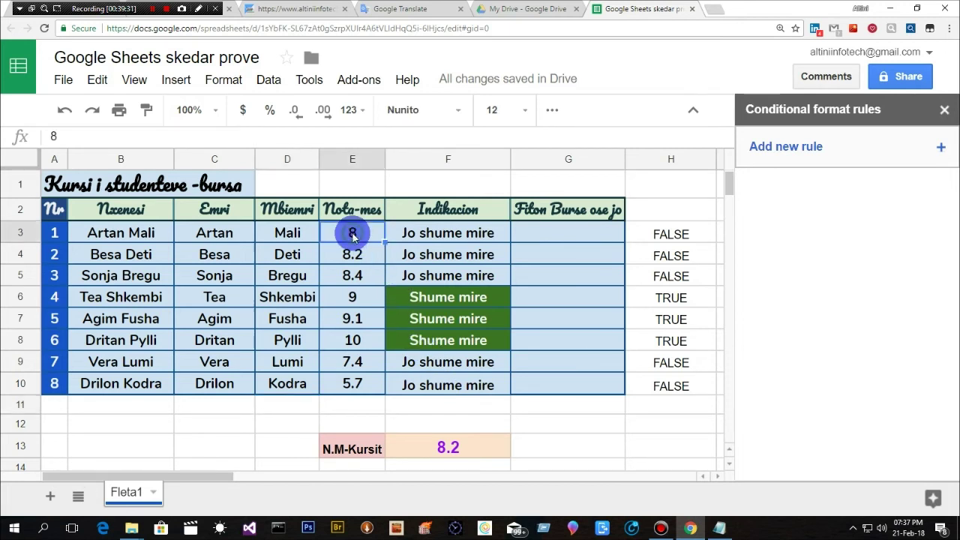
pyautogui.write('10')
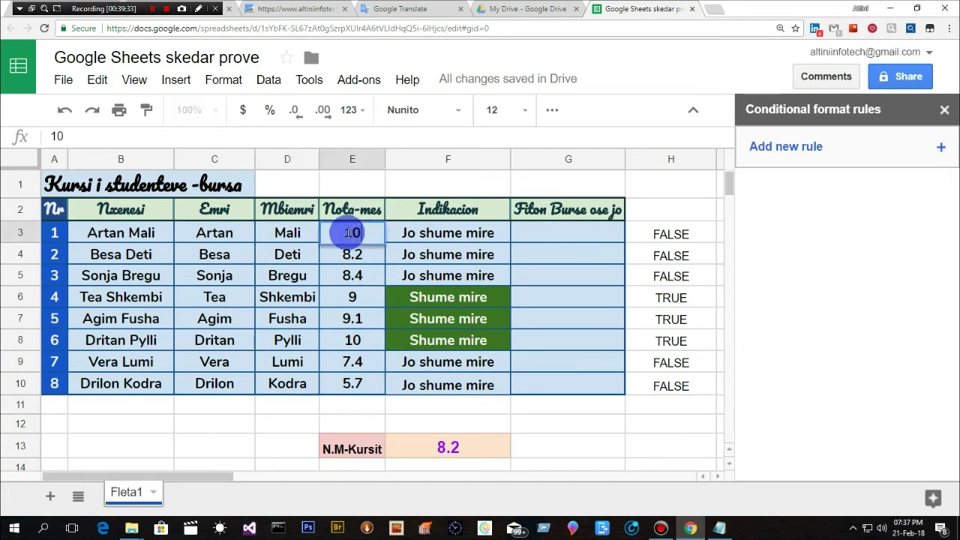
pyautogui.press('BackSpace')
pyautogui.press('BackSpace')
pyautogui.write('9.8')
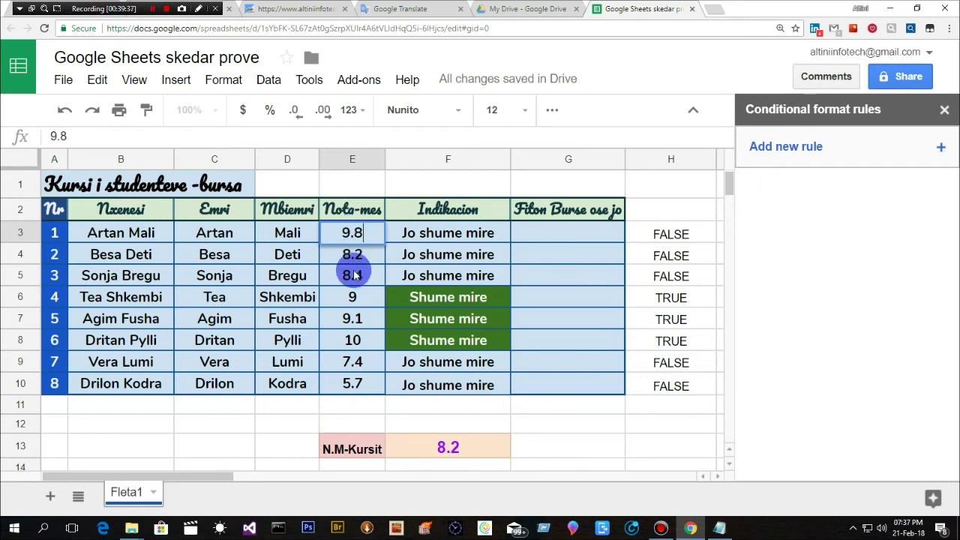
pyautogui.click(346, 260)
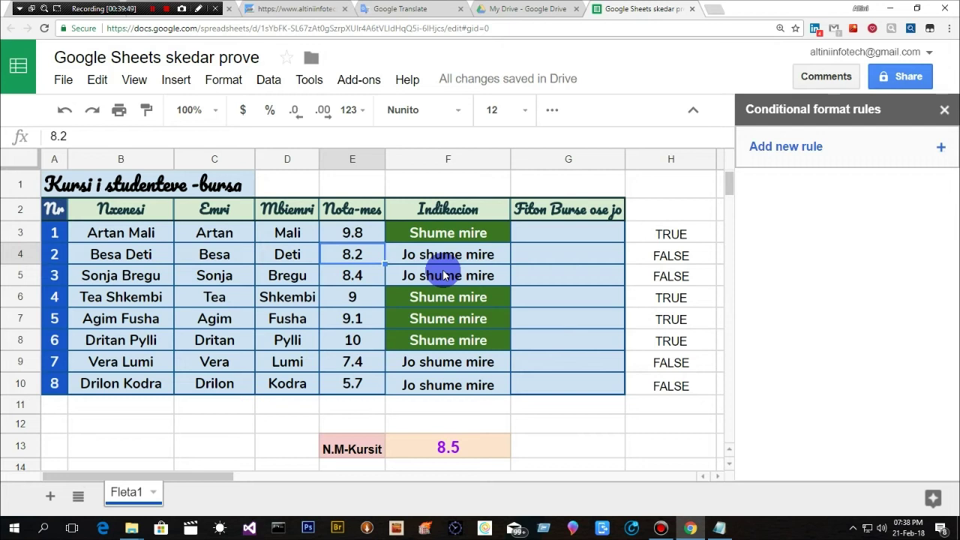
pyautogui.click(565, 219)
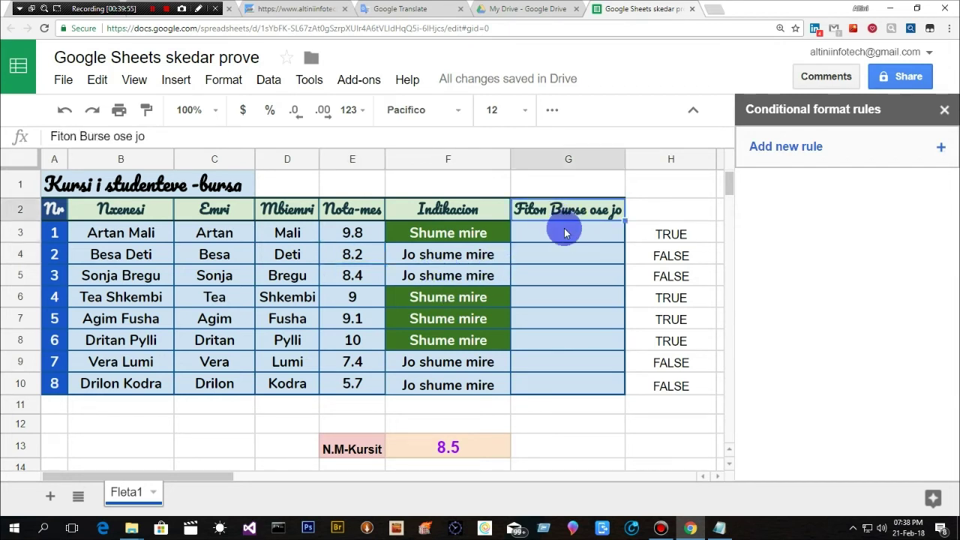
# Begin an IF formula in G3, typing =if after discarding a trial E3 reference.
pyautogui.click(555, 238)
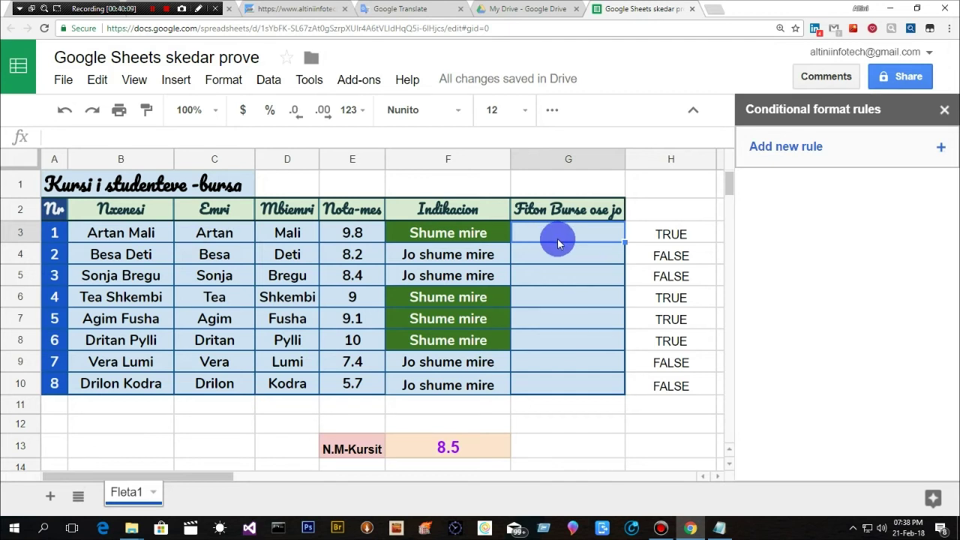
pyautogui.write('=')
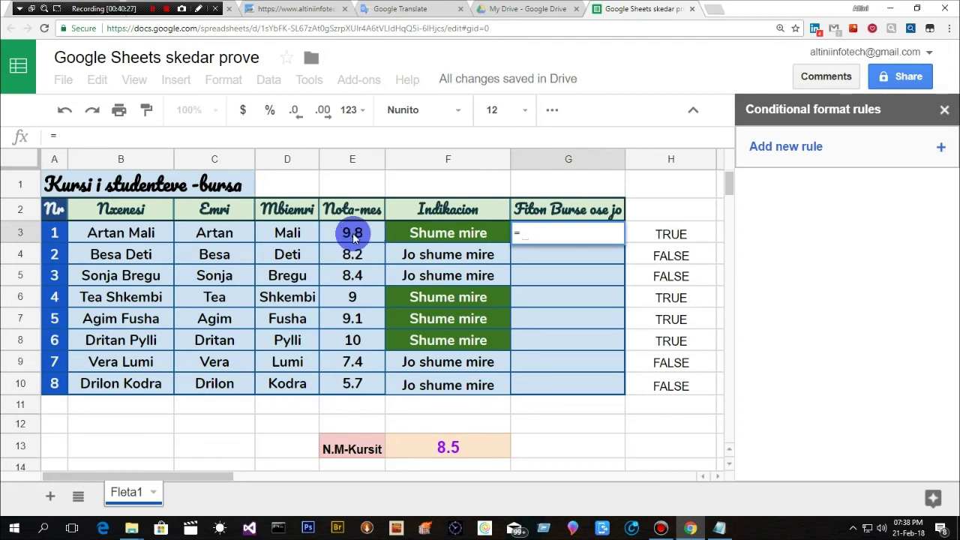
pyautogui.click(353, 236)
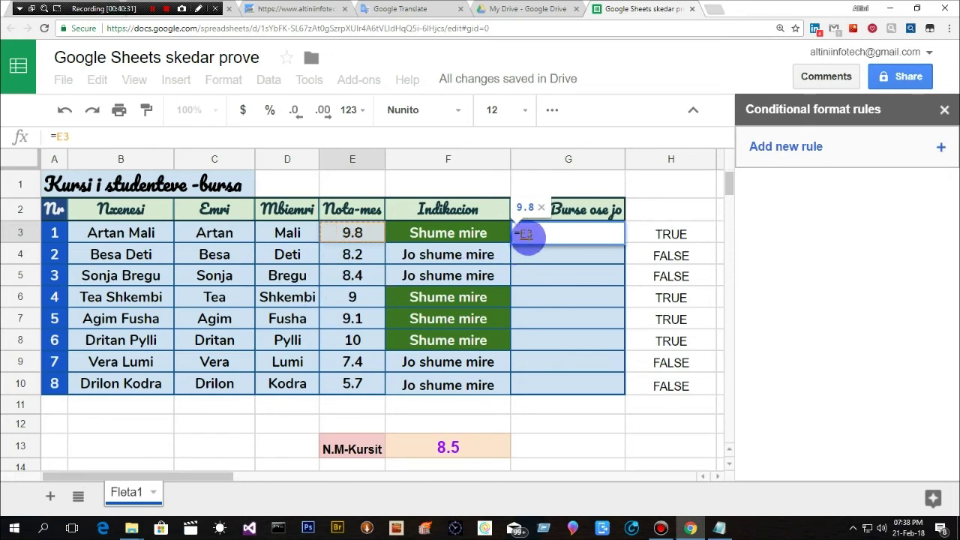
pyautogui.moveTo(528, 233); pyautogui.dragTo(540, 241)
pyautogui.press('BackSpace')
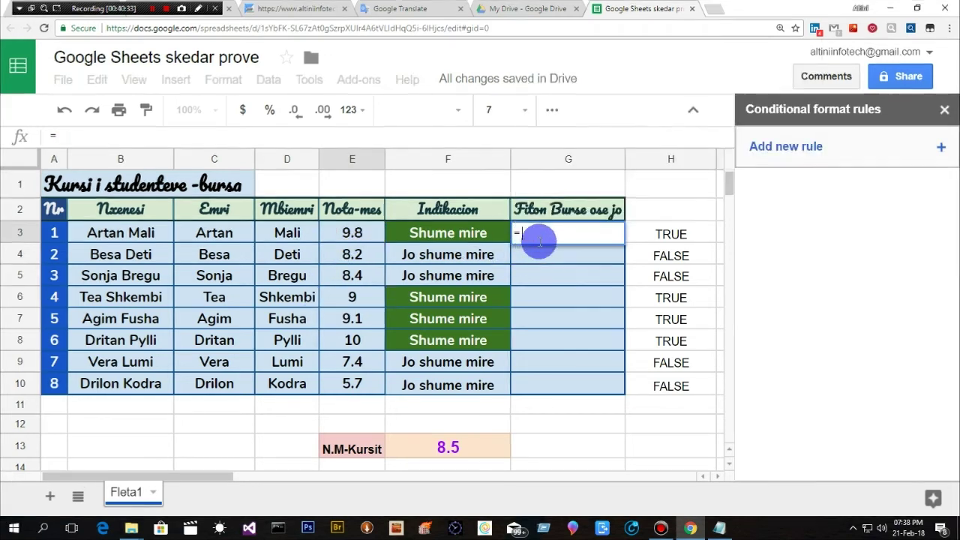
pyautogui.write('if')
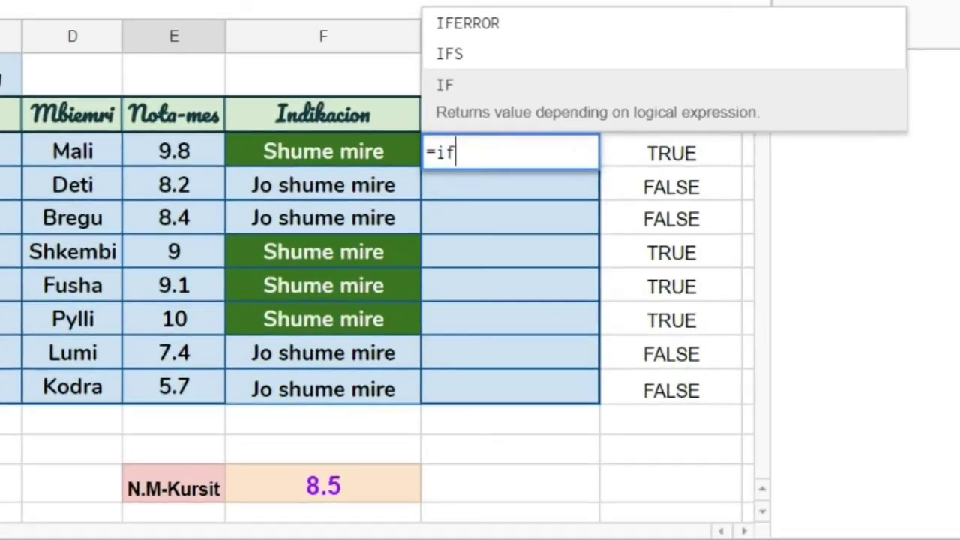
# Enter =IF(E3>=9,"Fiton burse") in G3, fixing stray brace and parenthesis typos.
pyautogui.click(454, 84)
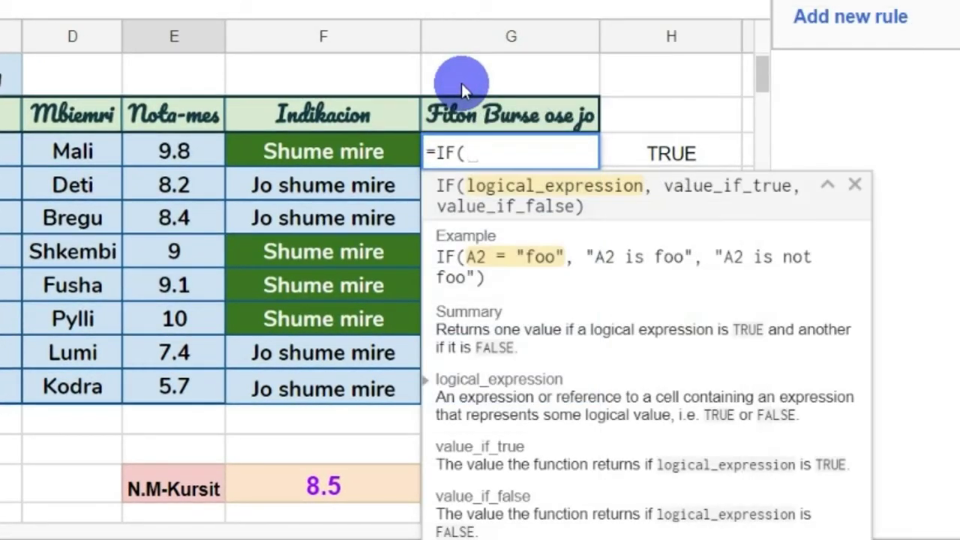
pyautogui.click(155, 152)
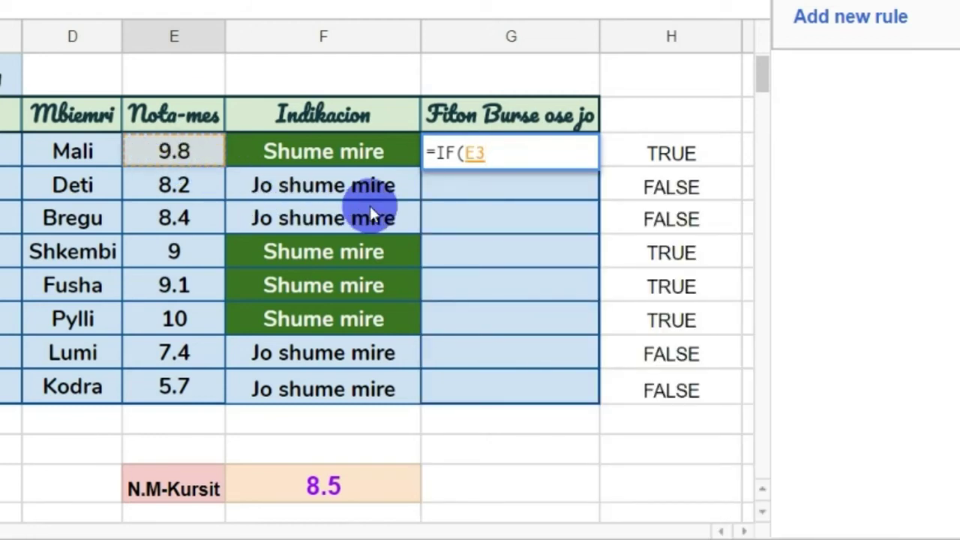
pyautogui.write('>=')
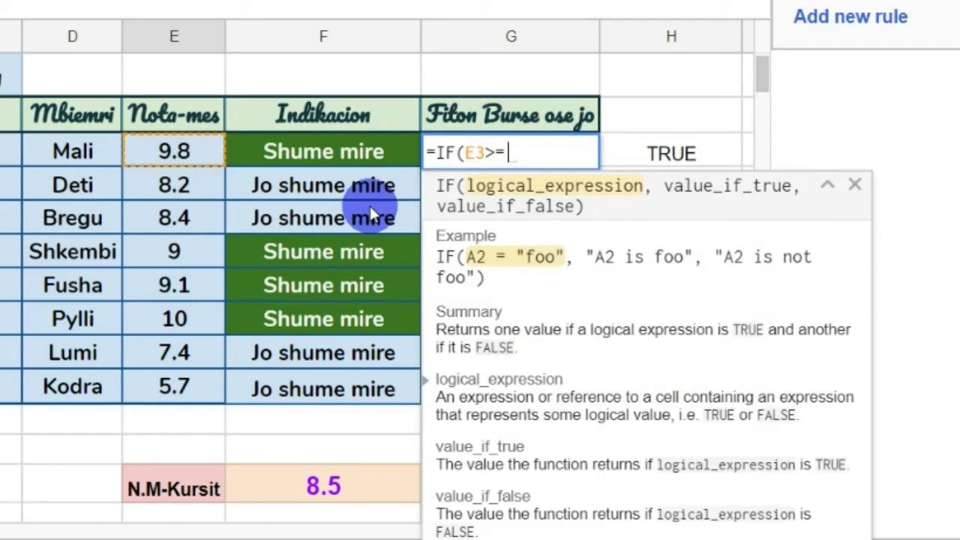
pyautogui.write('9')
pyautogui.write(', ')
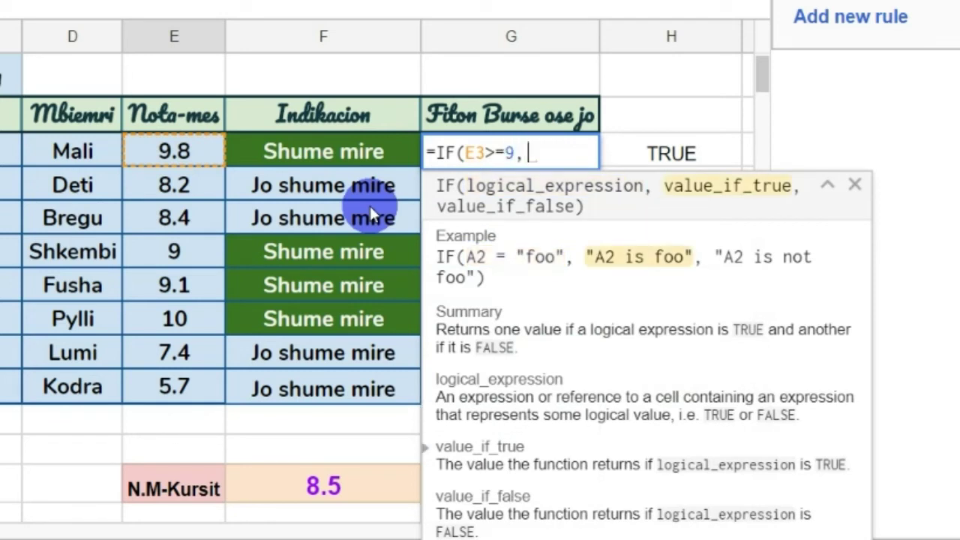
pyautogui.write('{')
pyautogui.press('BackSpace')
pyautogui.press('BackSpace')
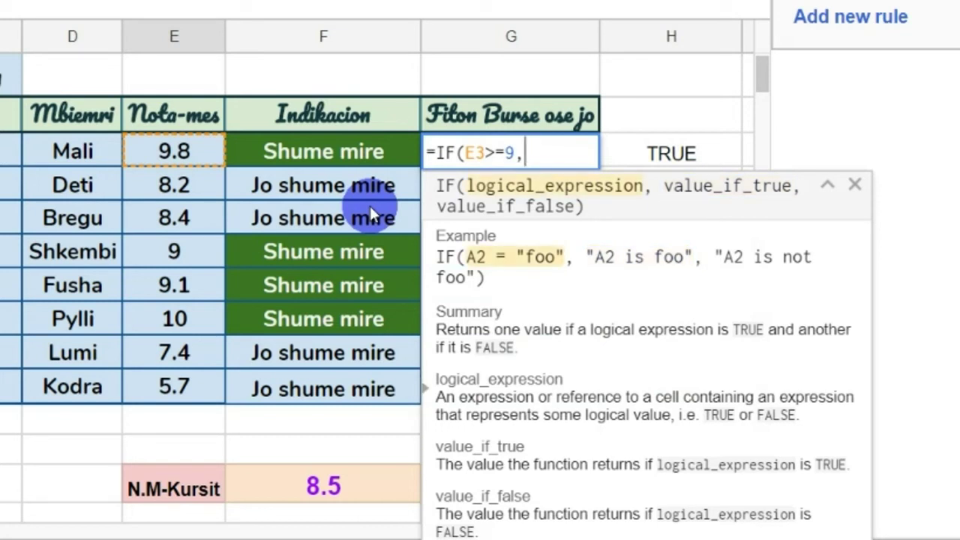
pyautogui.press('BackSpace')
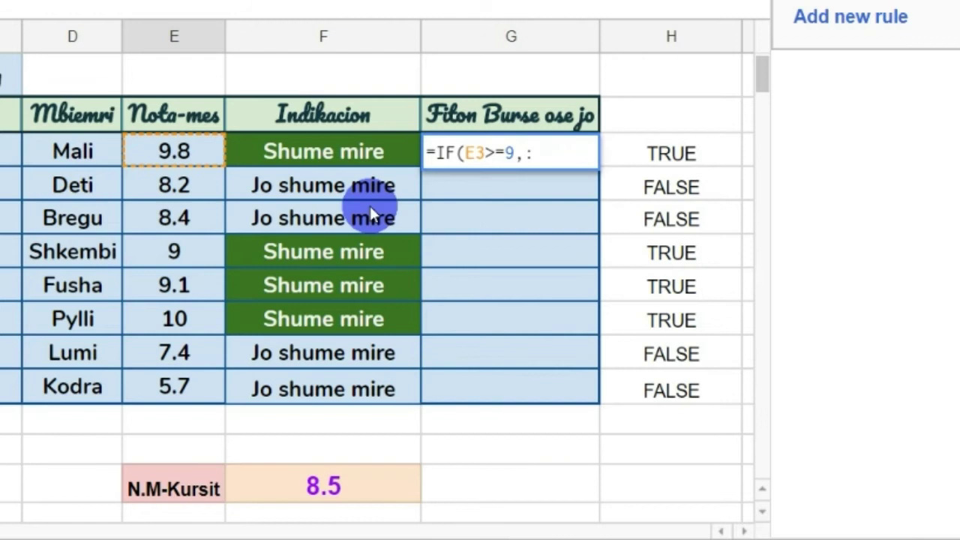
pyautogui.write('"')
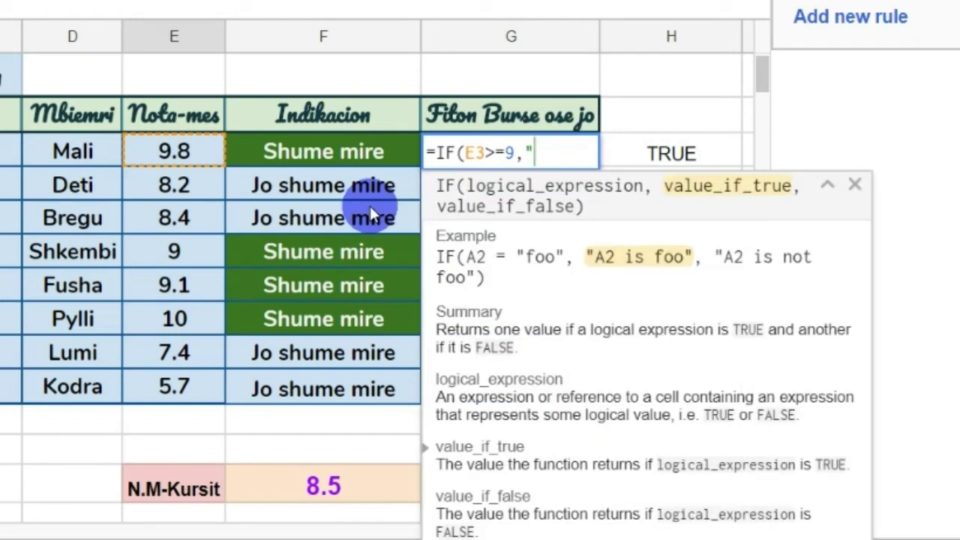
pyautogui.write('Fiton')
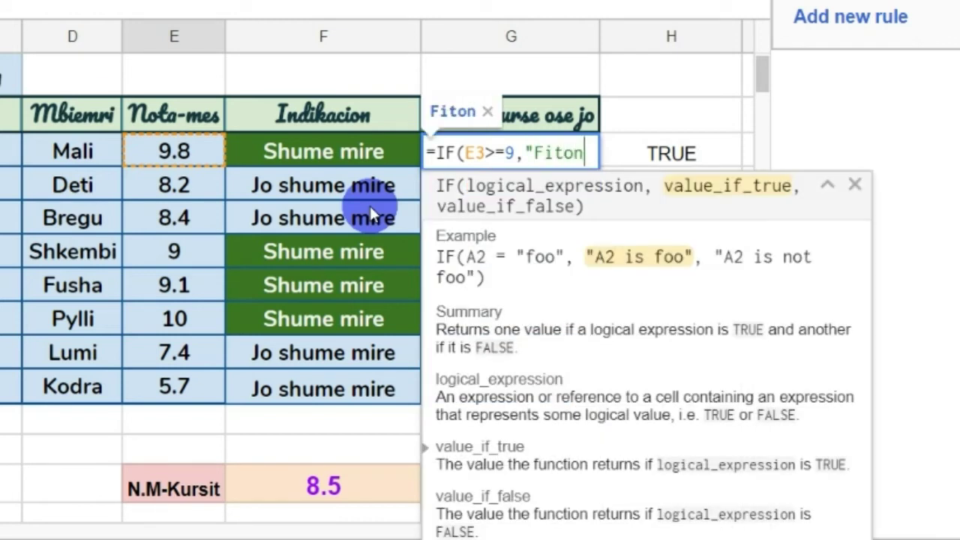
pyautogui.write(' burse')
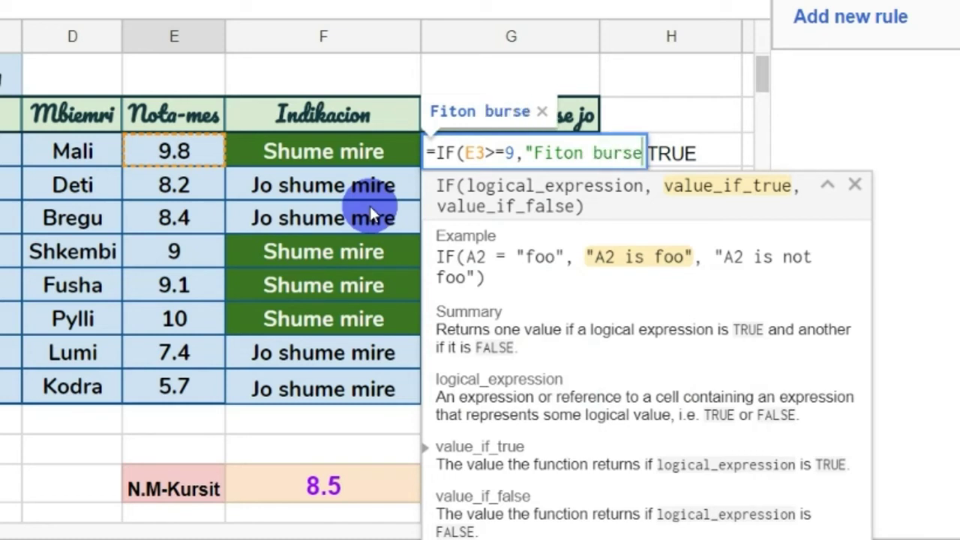
pyautogui.write('"')
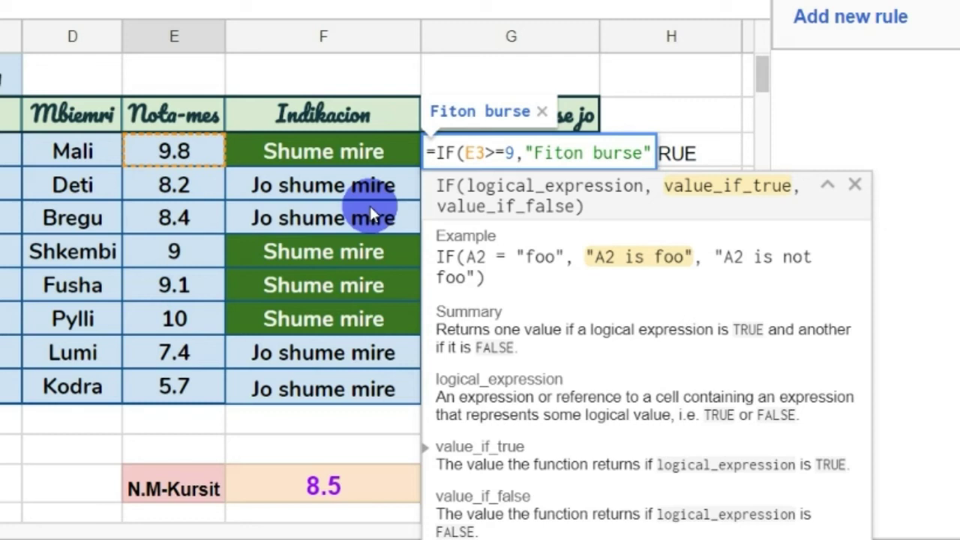
pyautogui.write('(')
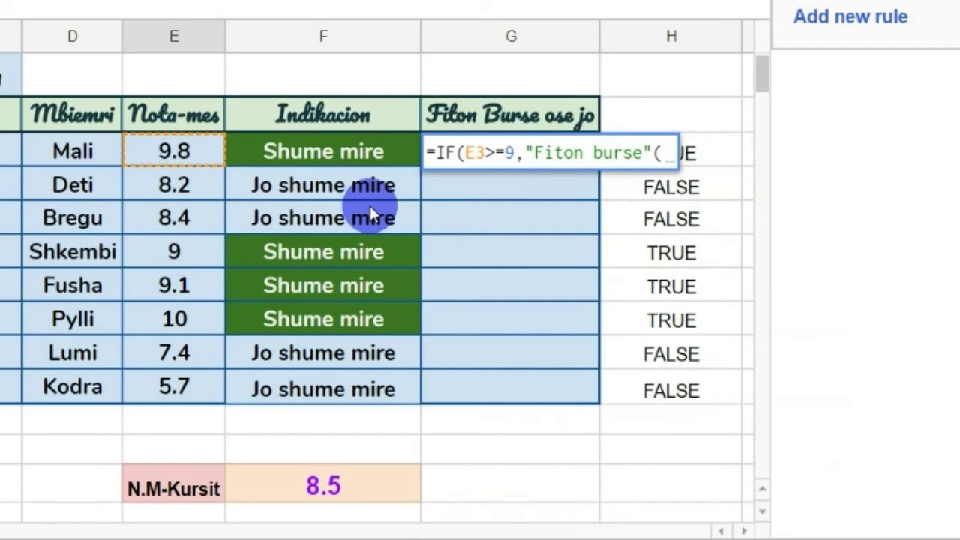
pyautogui.press('BackSpace')
pyautogui.write(')')
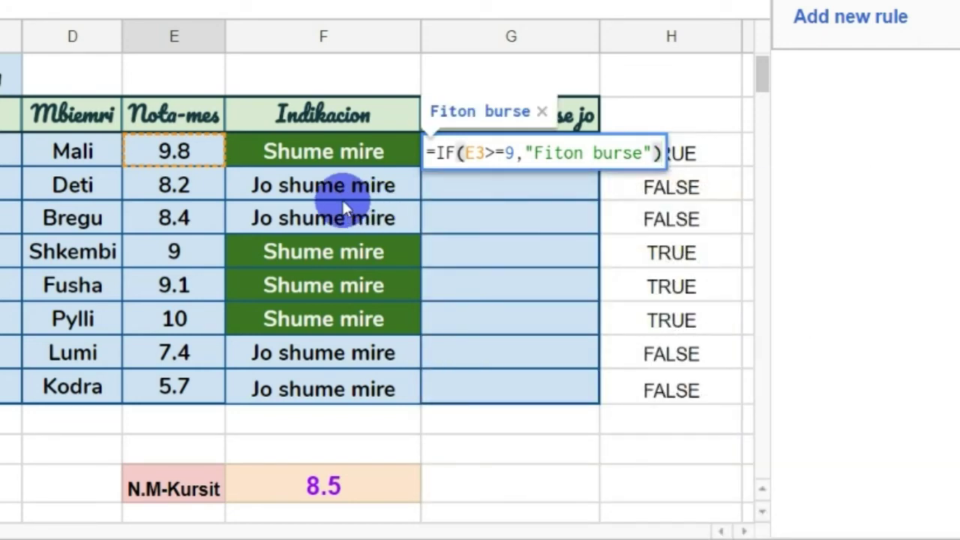
pyautogui.press('Return')
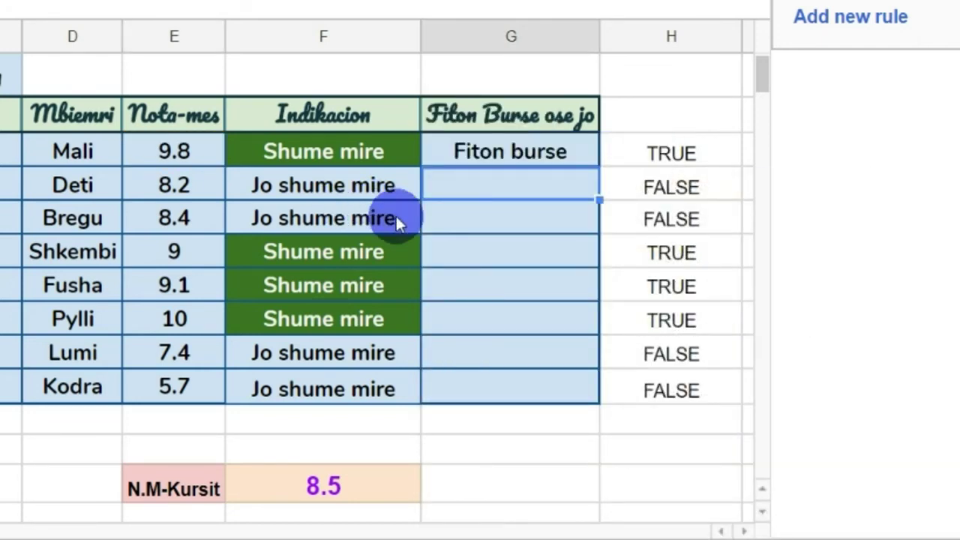
pyautogui.click(526, 159)
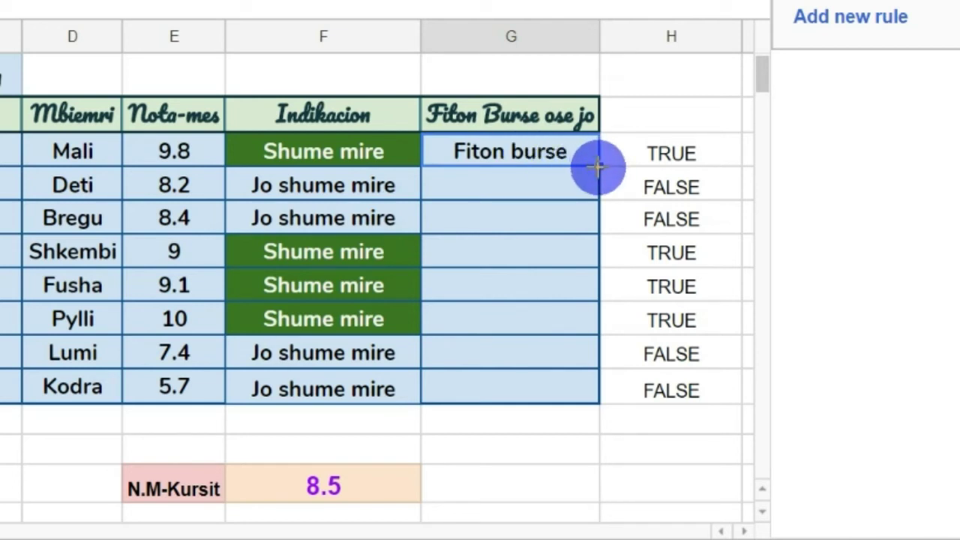
# Fill G3's IF formula down the column and start a new conditional formatting rule for G3.
pyautogui.doubleClick(598, 166)
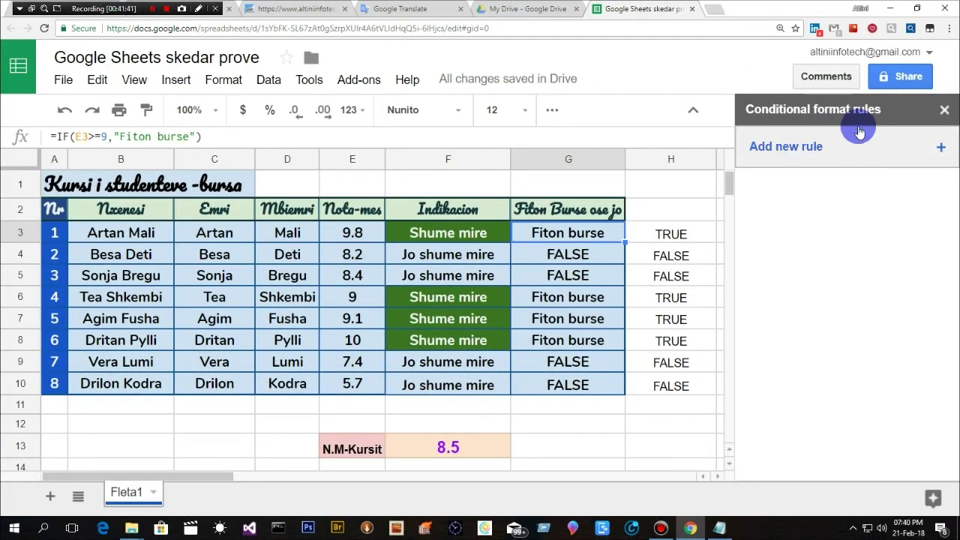
pyautogui.click(941, 152)
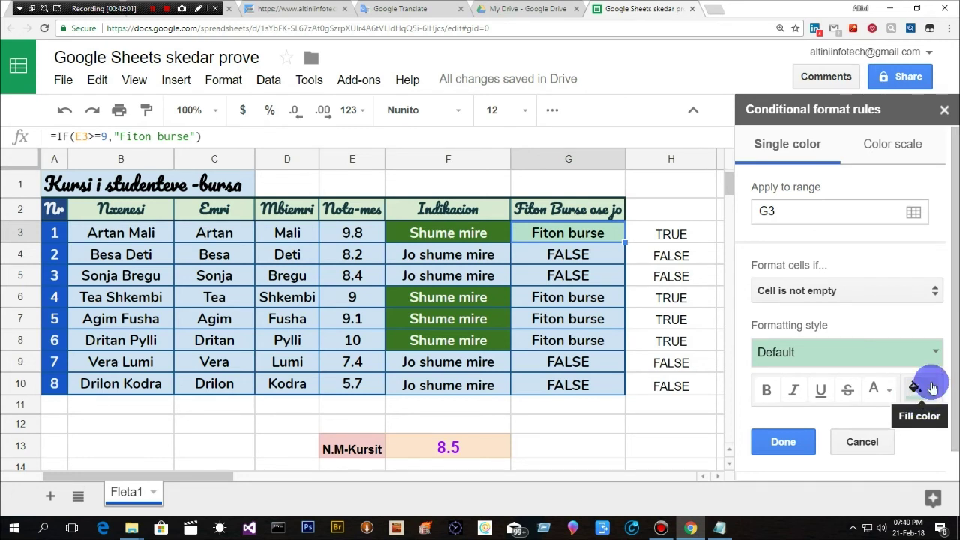
pyautogui.click(937, 354)
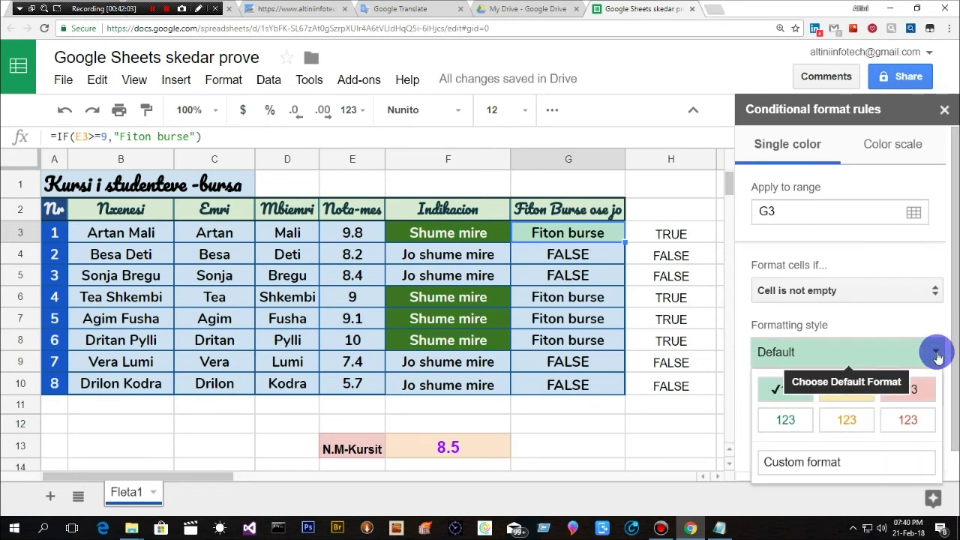
# Try teal and dark teal text colours in the G3 rule's formatting style.
pyautogui.click(935, 353)
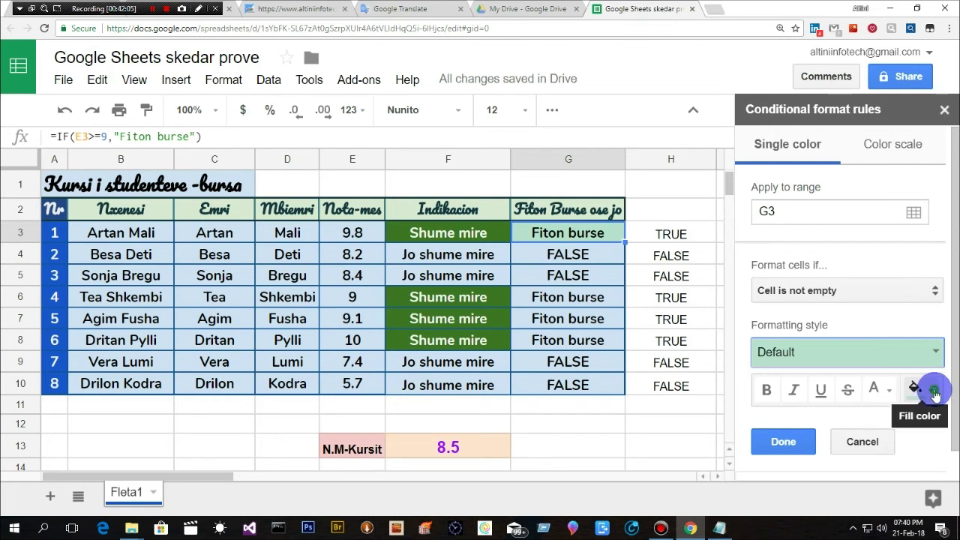
pyautogui.click(935, 383)
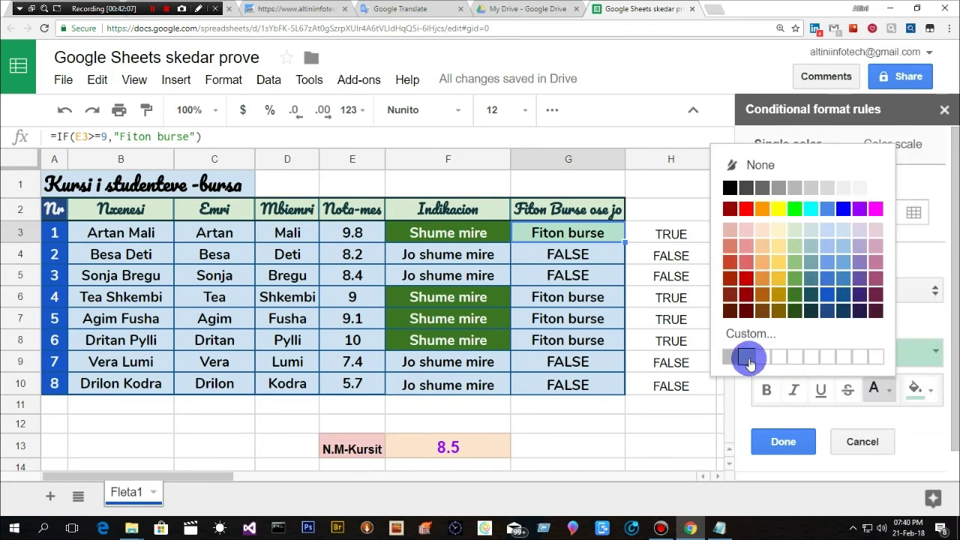
pyautogui.click(935, 353)
pyautogui.click(936, 355)
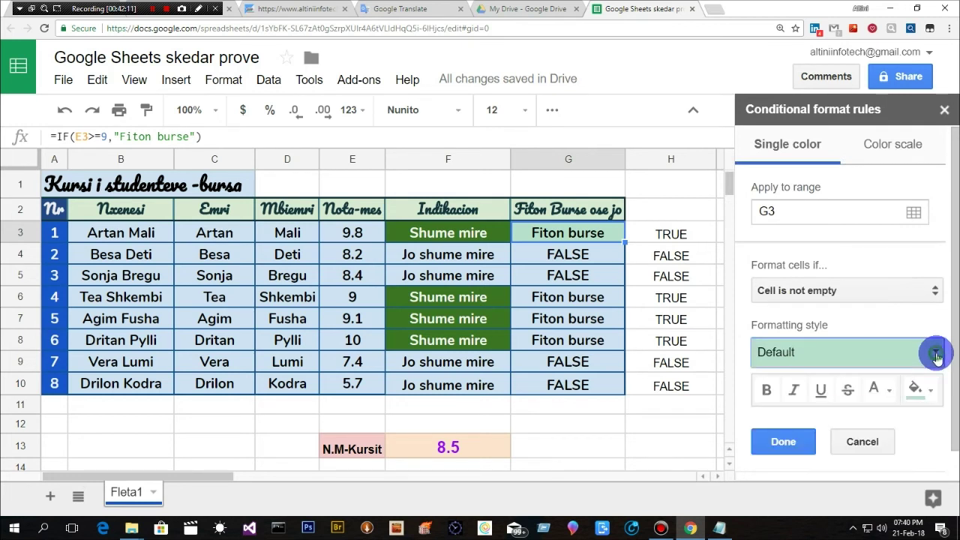
pyautogui.click(915, 389)
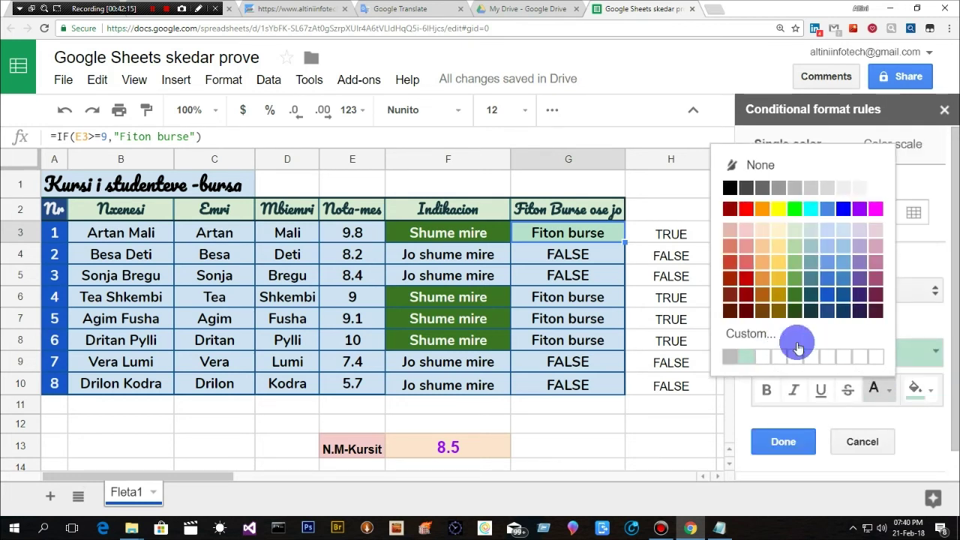
pyautogui.click(810, 262)
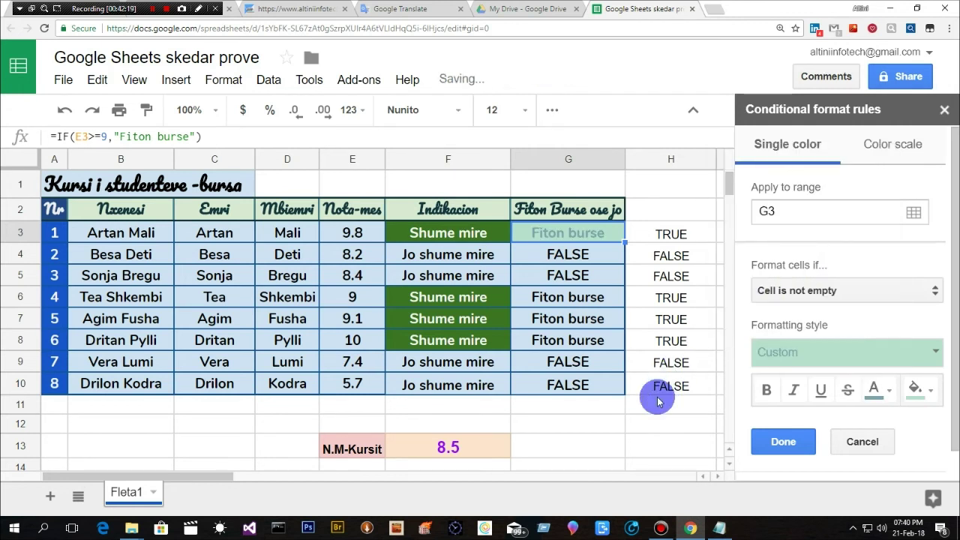
pyautogui.click(876, 390)
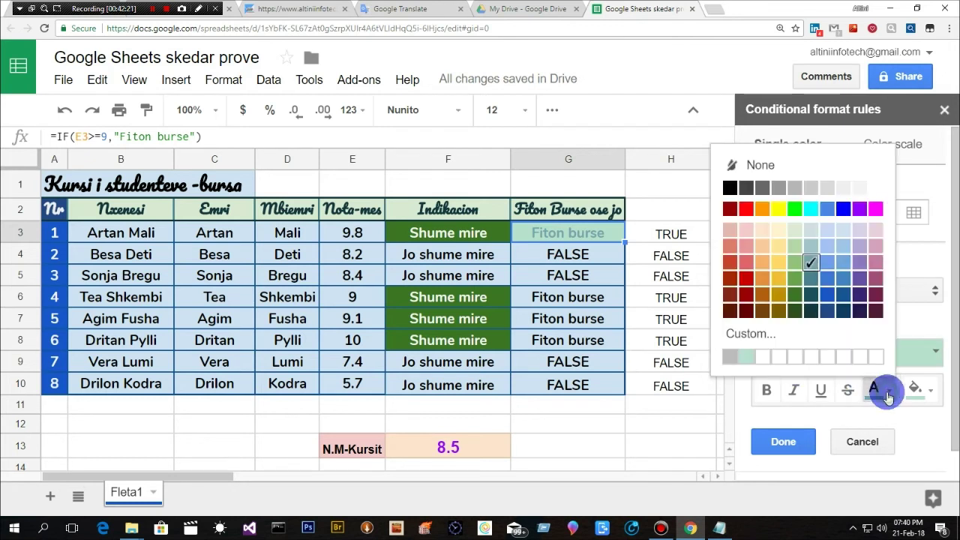
pyautogui.click(811, 310)
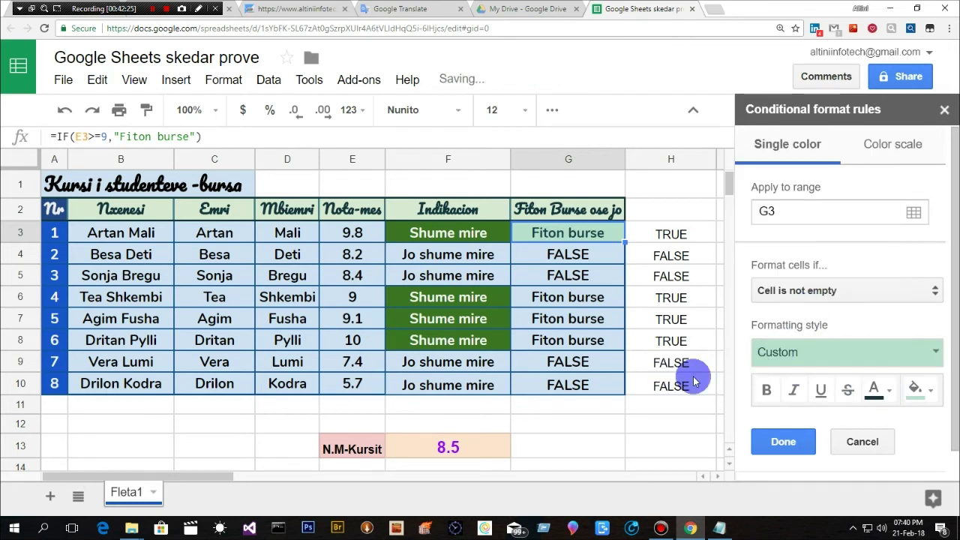
# Set the G3 rule's text to light yellow and its fill to dark cyan.
pyautogui.click(877, 389)
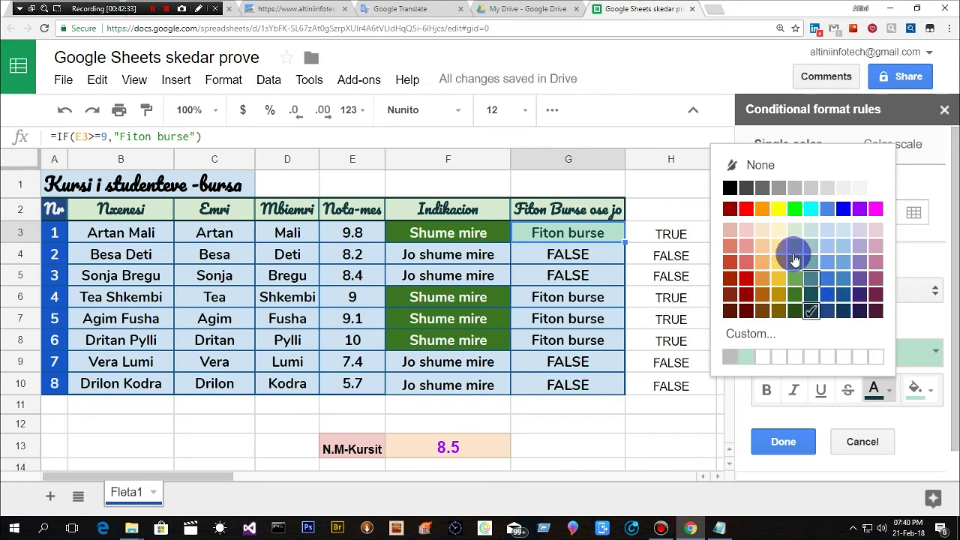
pyautogui.click(777, 230)
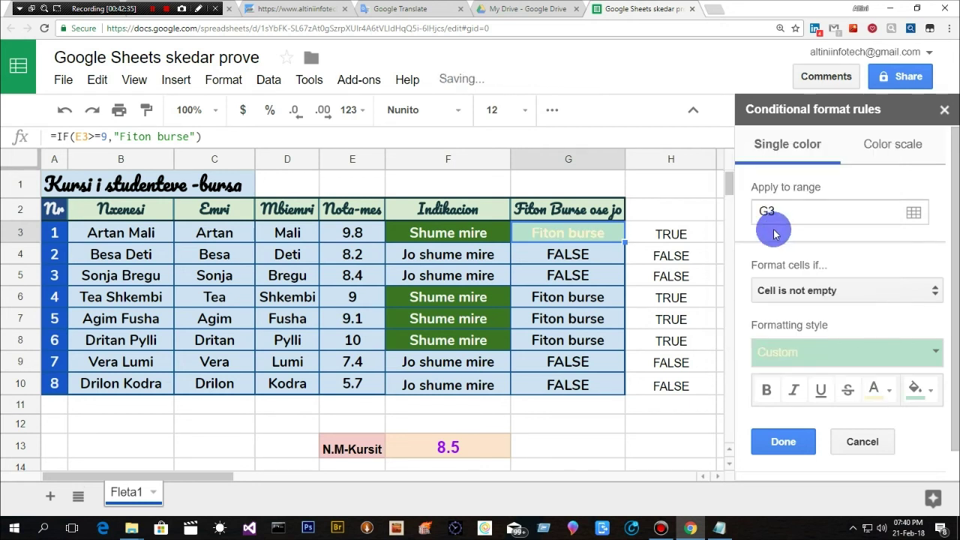
pyautogui.click(929, 399)
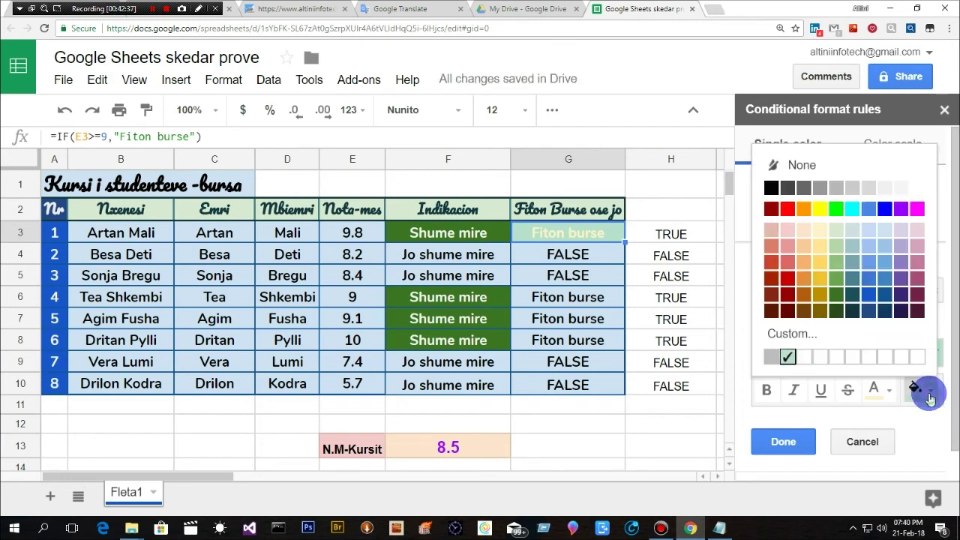
pyautogui.click(854, 299)
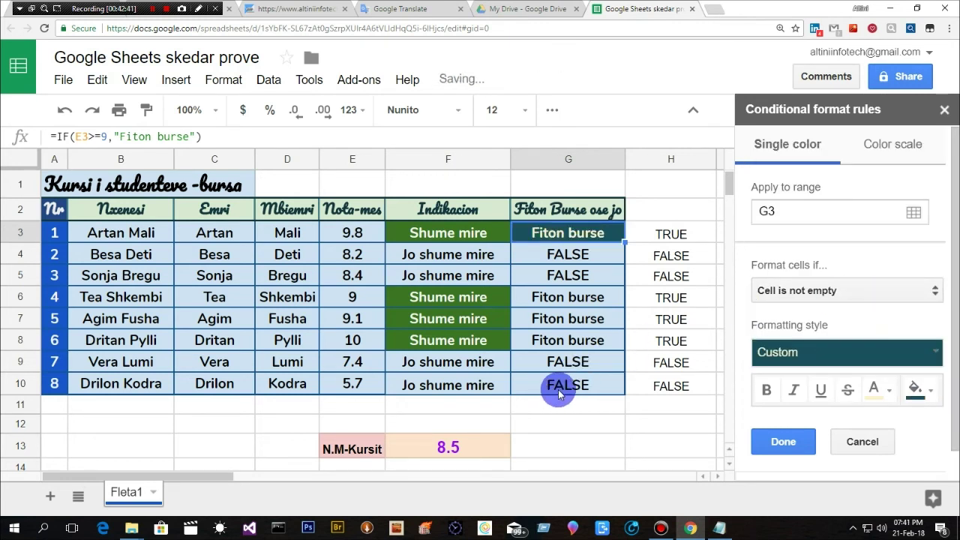
pyautogui.click(777, 210)
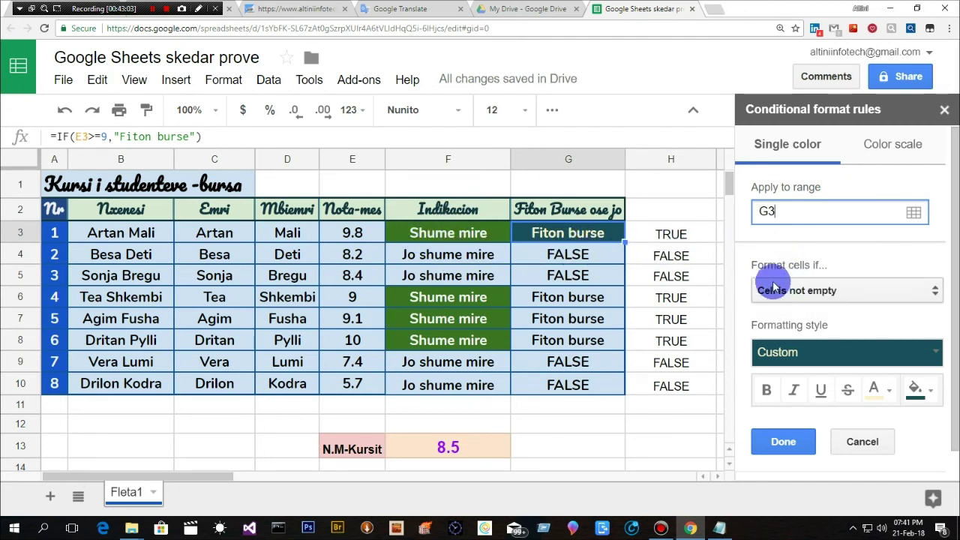
pyautogui.click(936, 295)
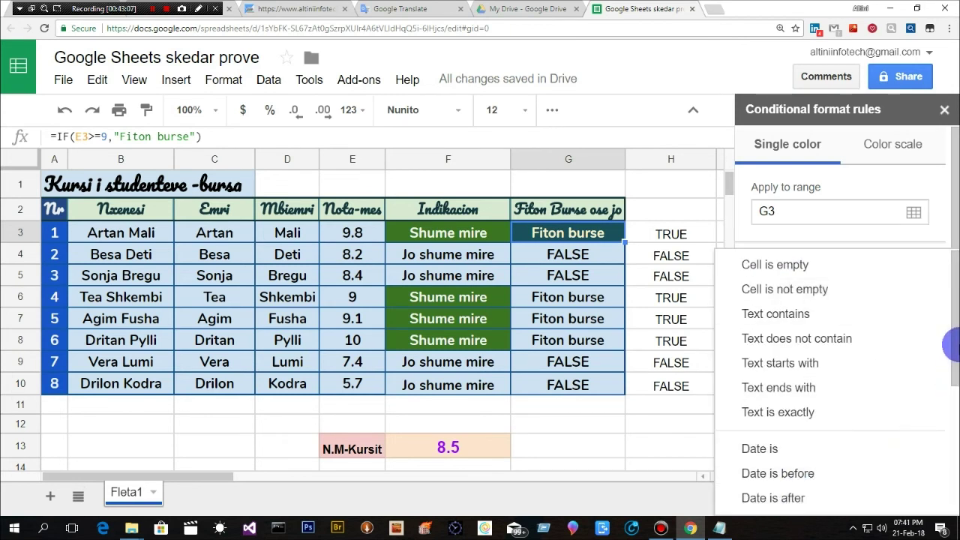
# Switch the G3 rule to custom formula =E3>=9, save it, and extend it to G11.
pyautogui.moveTo(953, 381); pyautogui.dragTo(951, 510)
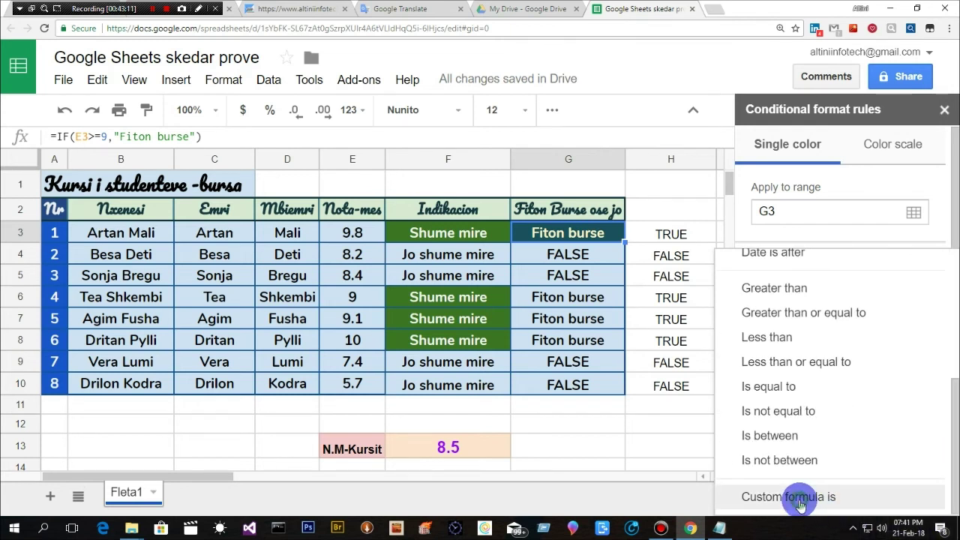
pyautogui.click(799, 499)
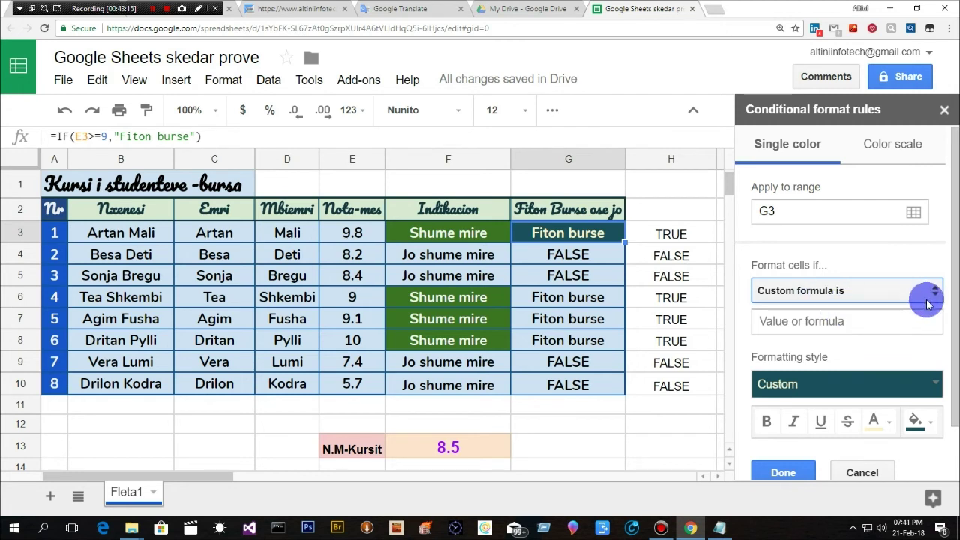
pyautogui.click(831, 323)
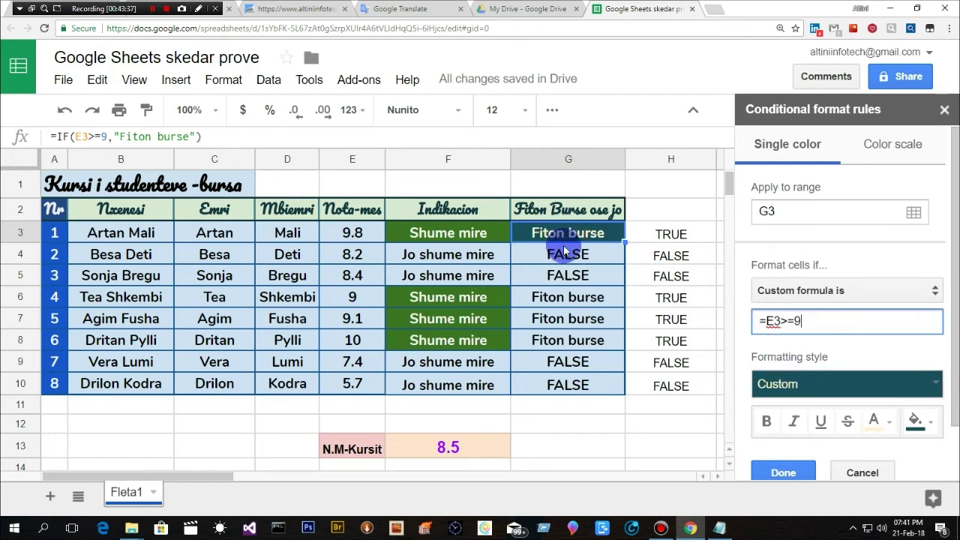
pyautogui.click(786, 471)
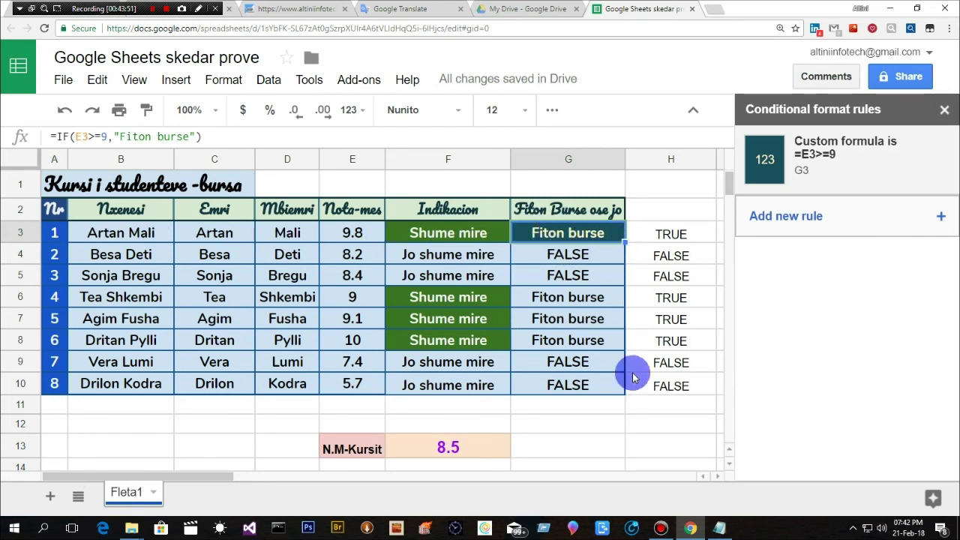
pyautogui.moveTo(625, 242); pyautogui.dragTo(636, 405)
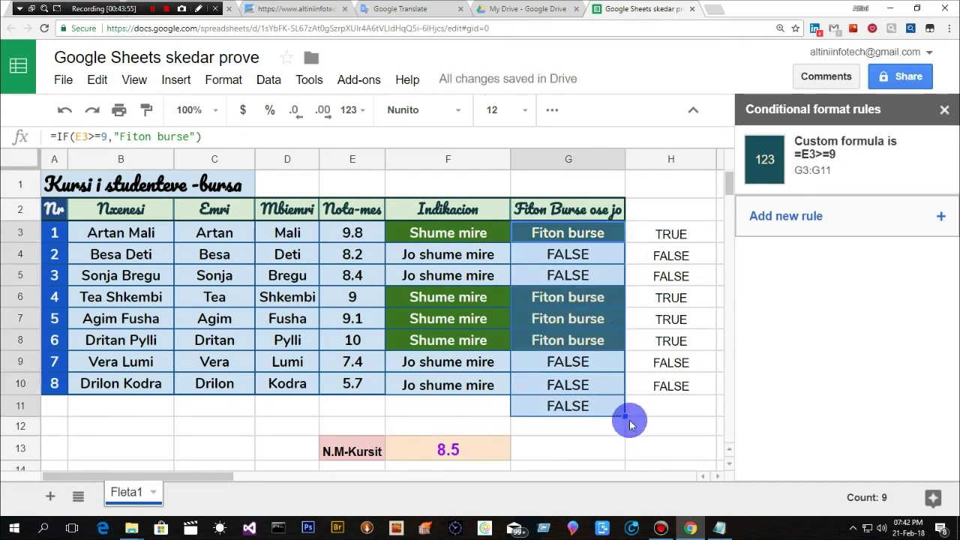
# Undo the overlong fill and refill G3's formula and highlighting down to G10 only.
pyautogui.hotkey('ctrl', 'z')
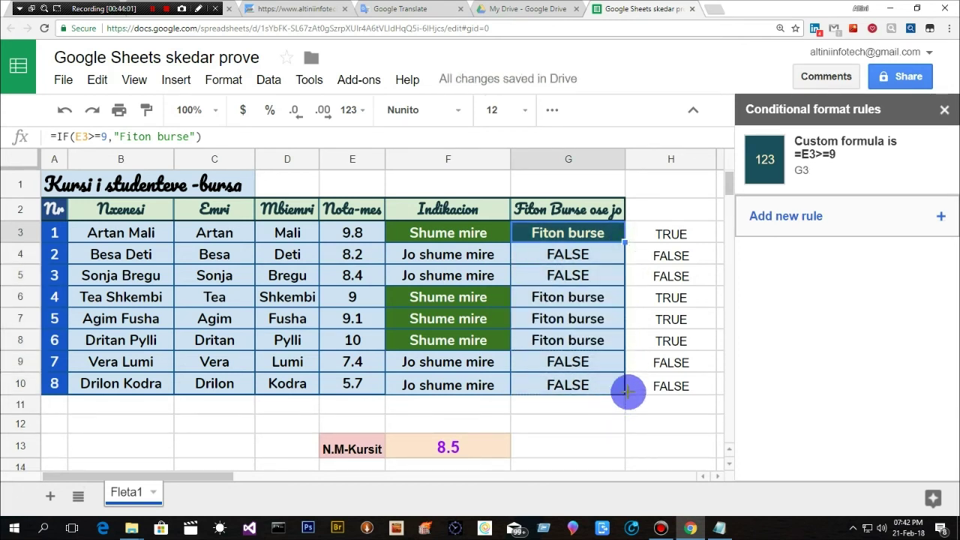
pyautogui.moveTo(628, 391); pyautogui.dragTo(625, 388)
pyautogui.click(638, 319)
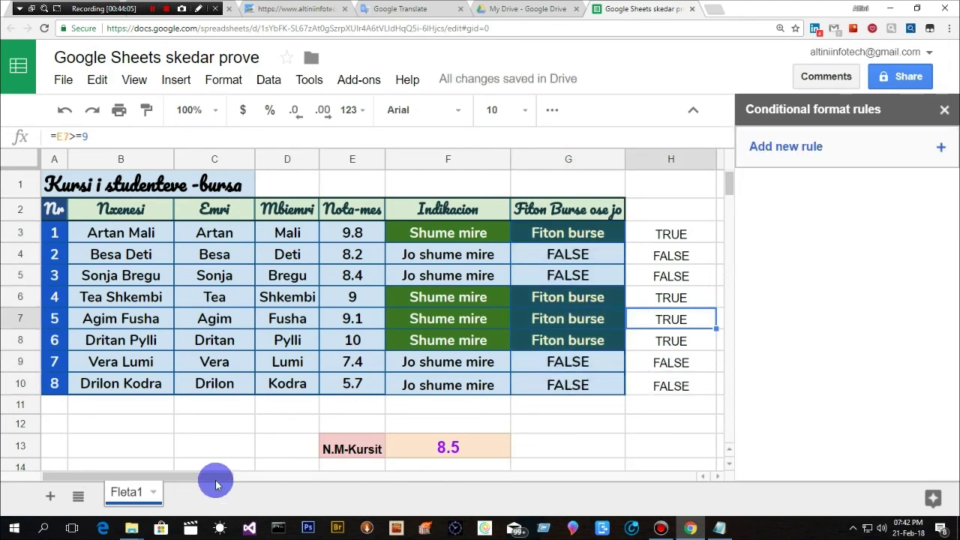
# Scroll across to the helper values in column H and select the whole column.
pyautogui.moveTo(215, 479); pyautogui.dragTo(199, 478)
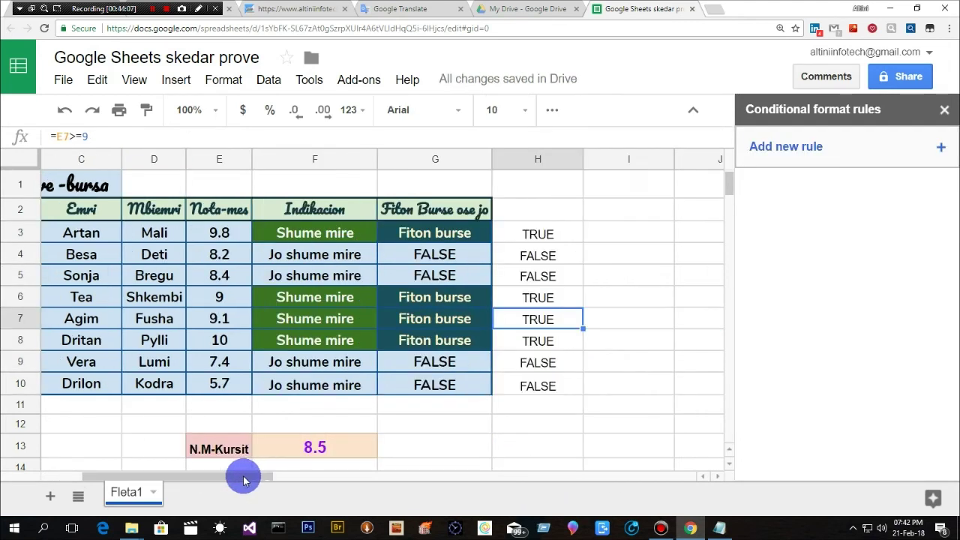
pyautogui.moveTo(200, 479); pyautogui.dragTo(235, 478)
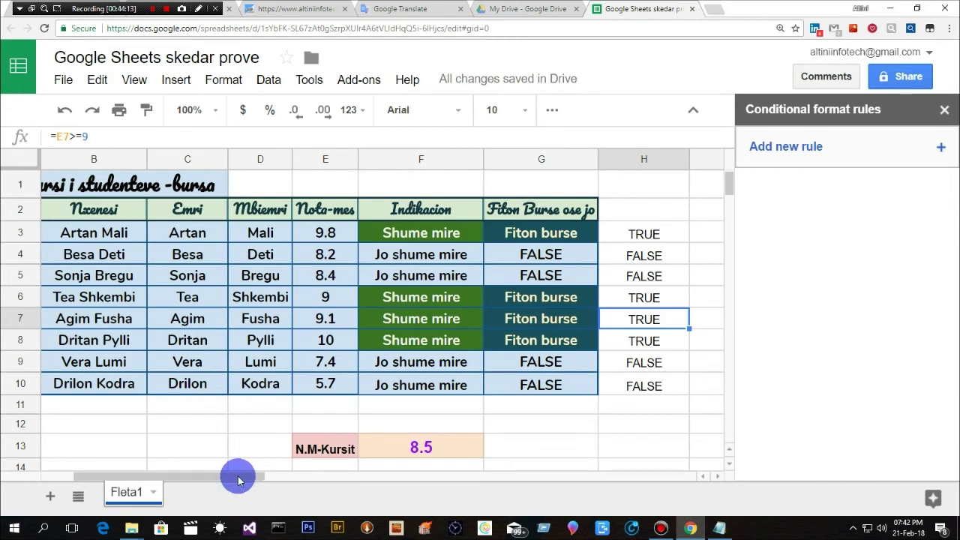
pyautogui.moveTo(239, 480); pyautogui.dragTo(204, 479)
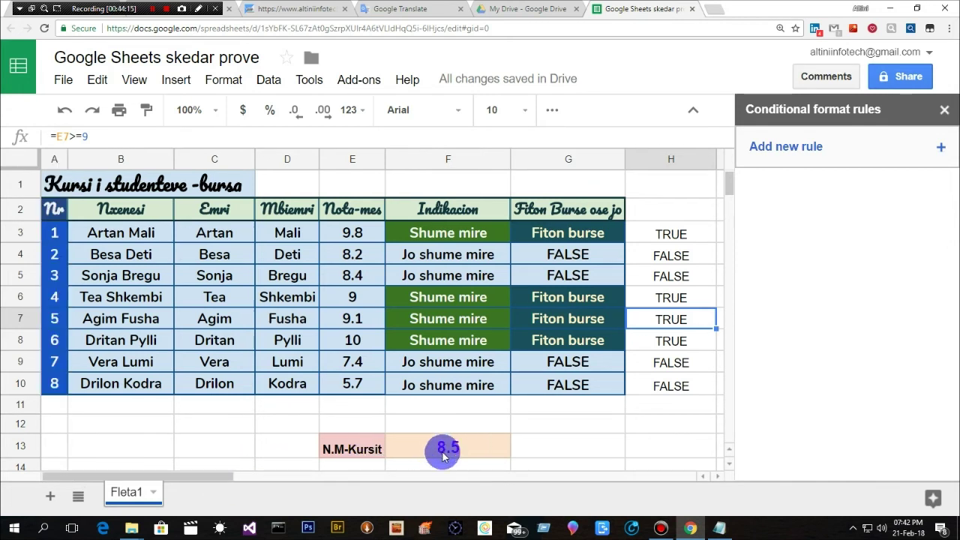
pyautogui.moveTo(672, 233); pyautogui.dragTo(674, 400)
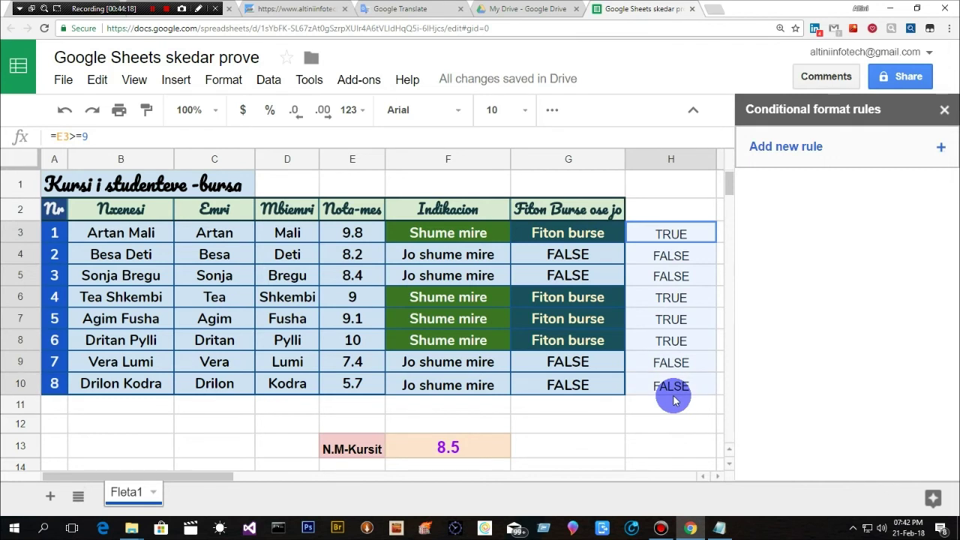
pyautogui.click(663, 158)
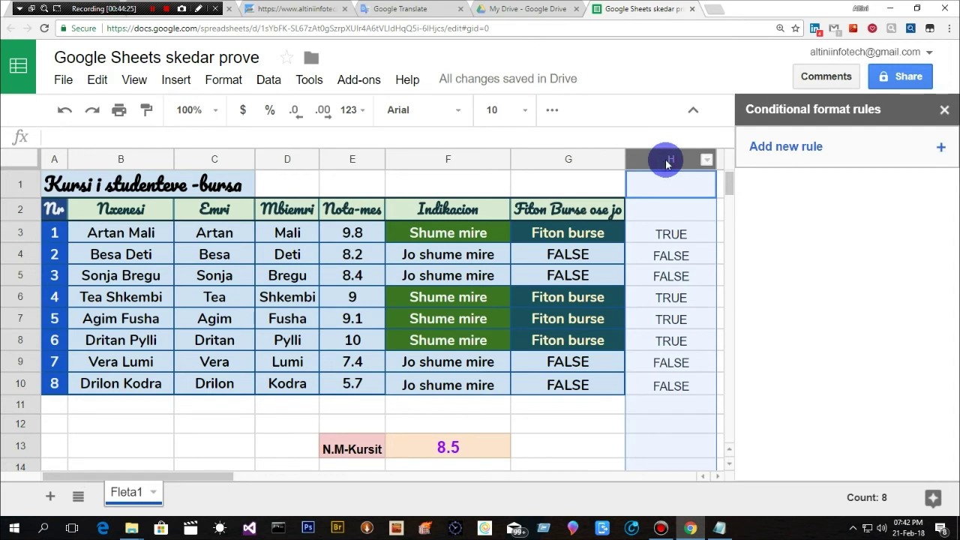
pyautogui.rightClick(667, 163)
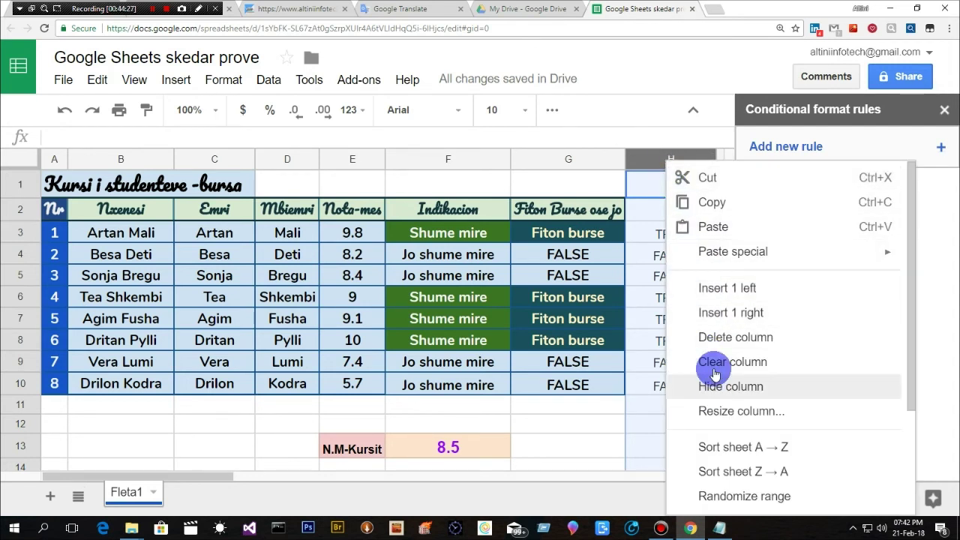
pyautogui.click(715, 339)
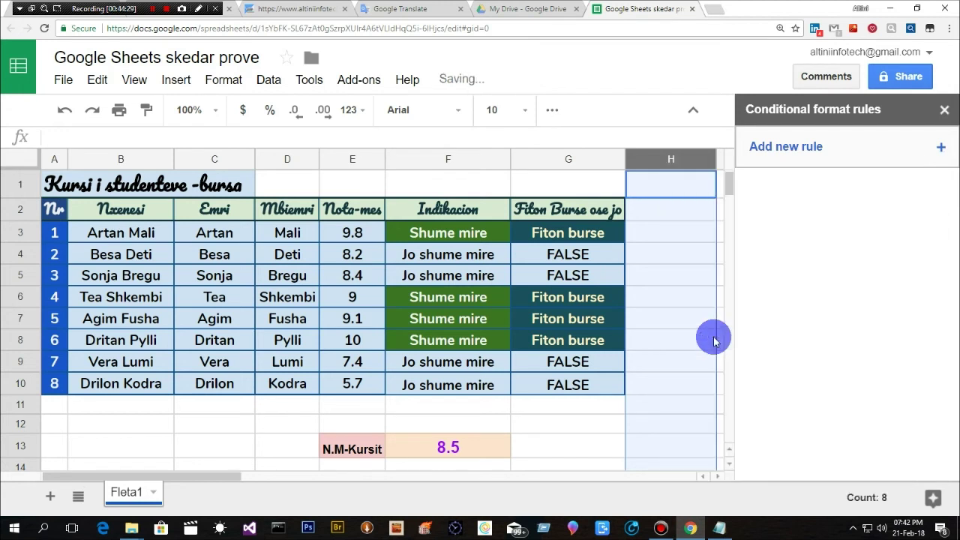
pyautogui.click(664, 391)
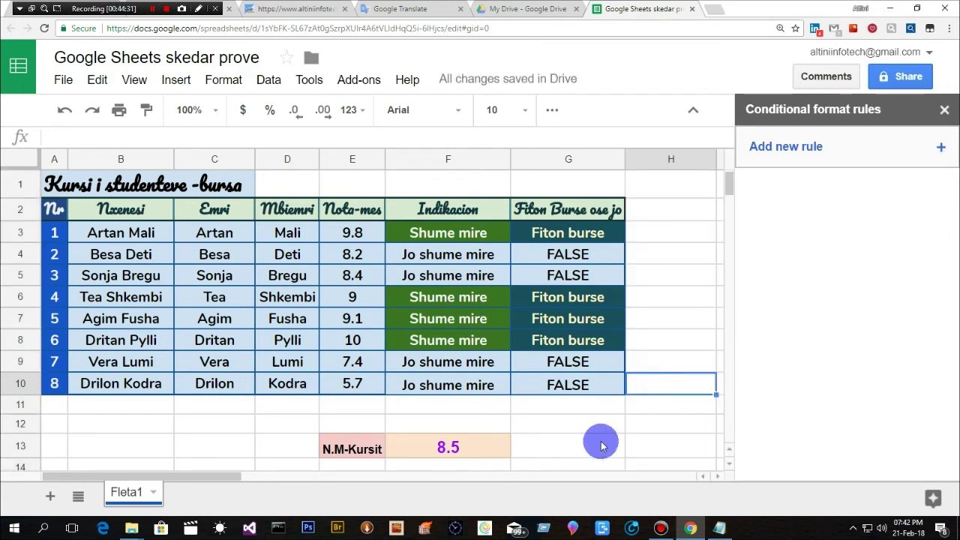
pyautogui.click(600, 445)
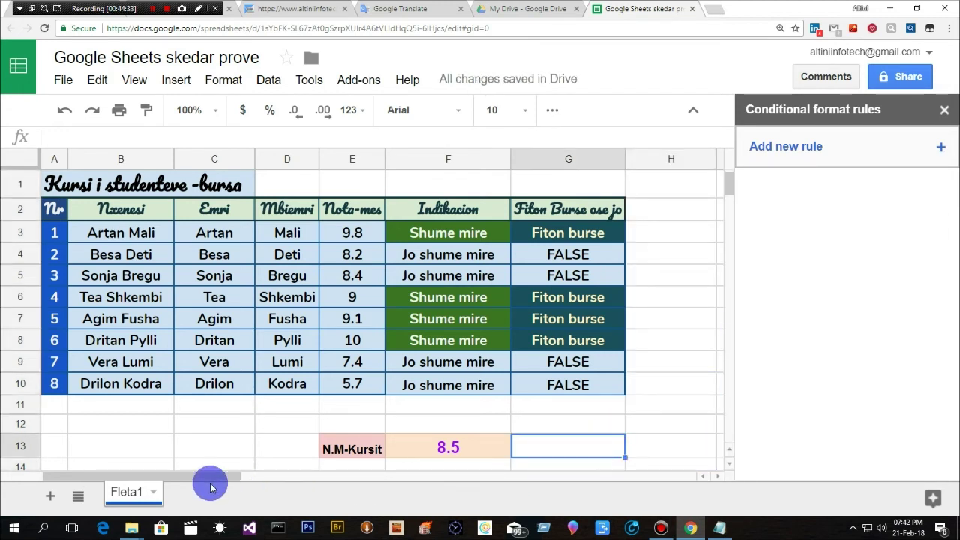
pyautogui.moveTo(208, 480); pyautogui.dragTo(229, 477)
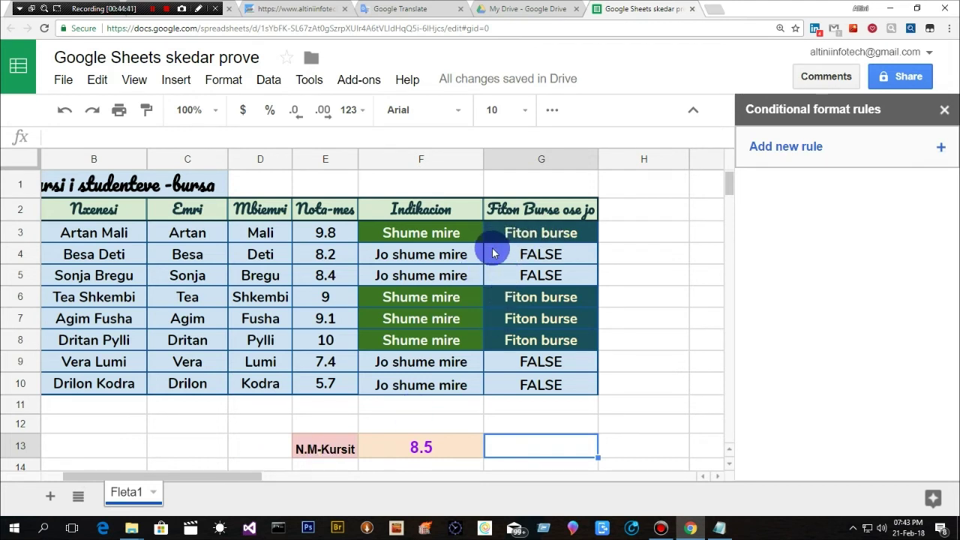
pyautogui.click(153, 9)
pyautogui.click(153, 9)
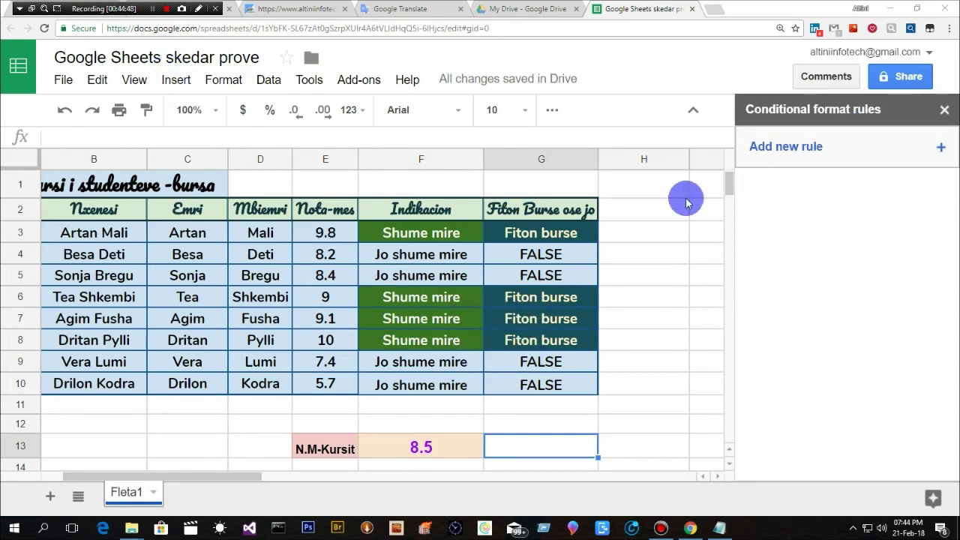
pyautogui.scroll(-1, 555, 312)
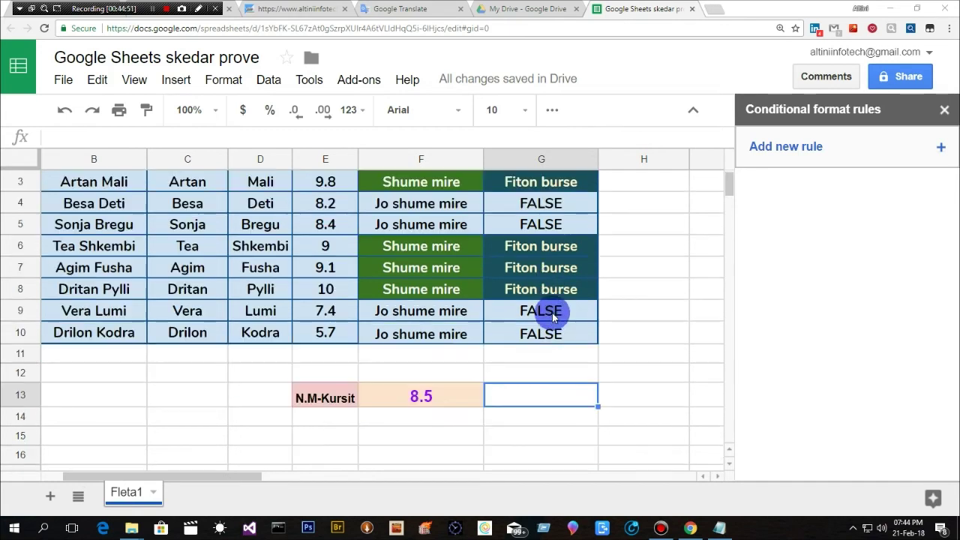
pyautogui.scroll(1, 554, 321)
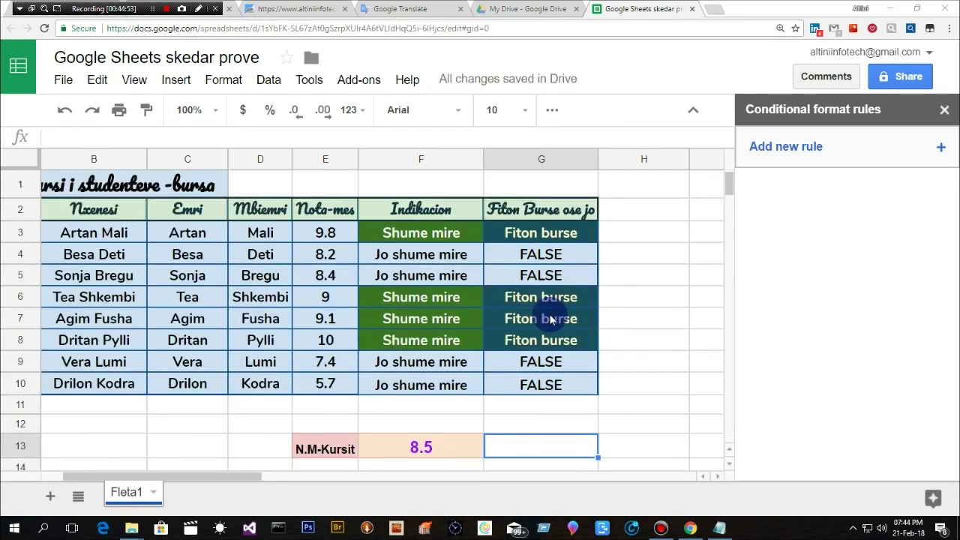
pyautogui.scroll(-2, 473, 303)
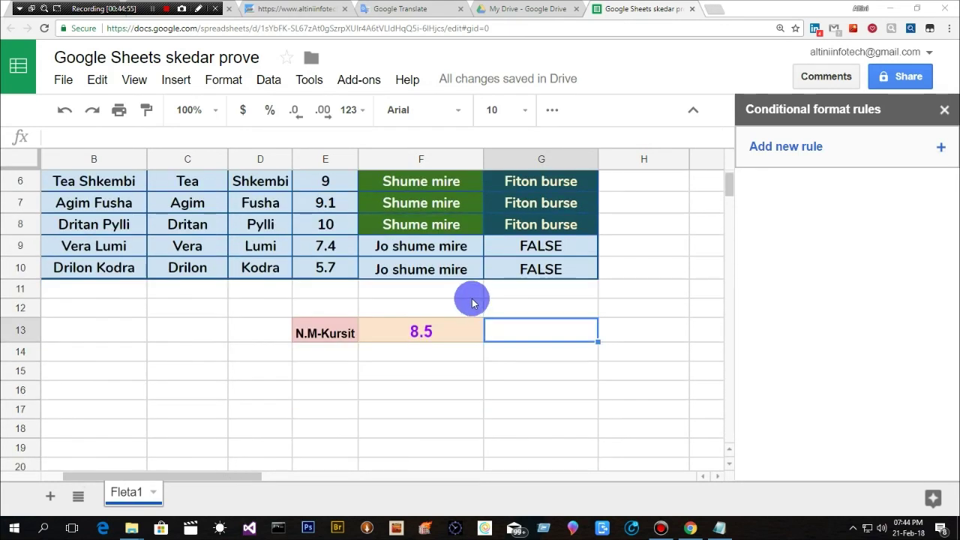
pyautogui.scroll(-1, 489, 296)
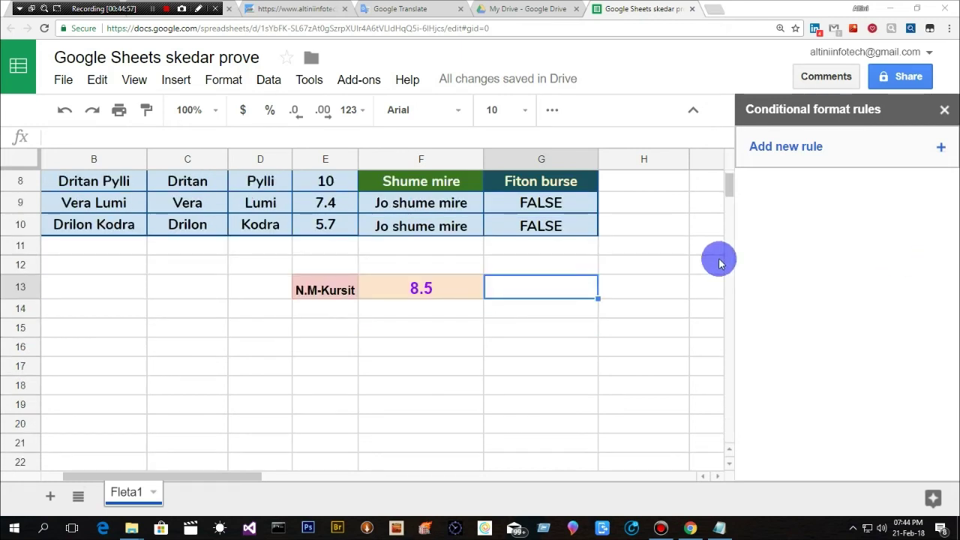
pyautogui.scroll(3, 729, 177)
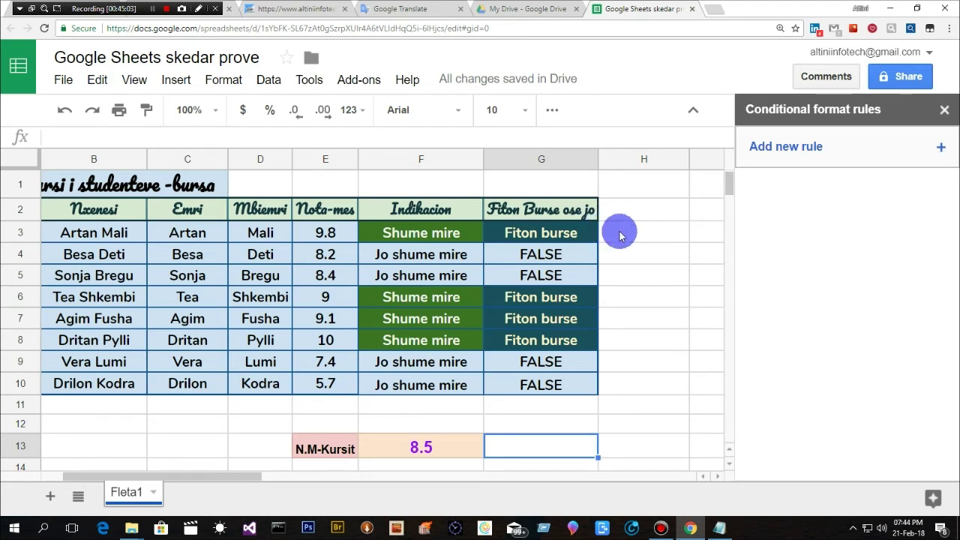
# Close the Conditional format rules sidebar, leaving the Insert menu unused.
pyautogui.click(945, 111)
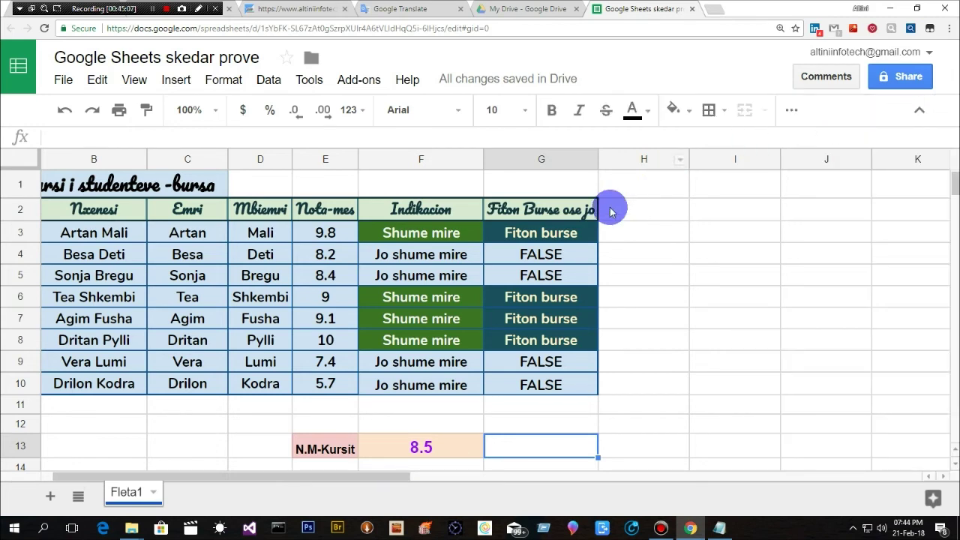
pyautogui.scroll(-1, 606, 217)
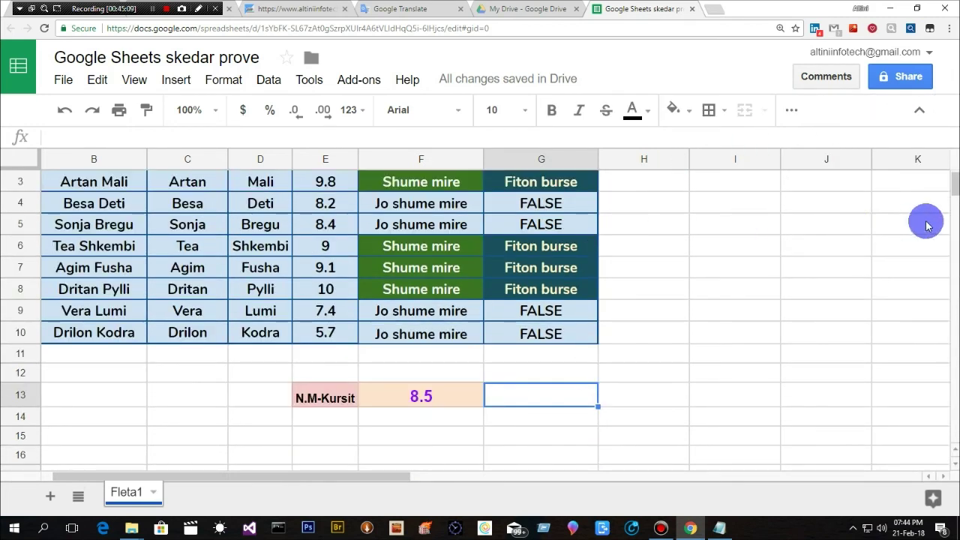
pyautogui.scroll(1, 951, 177)
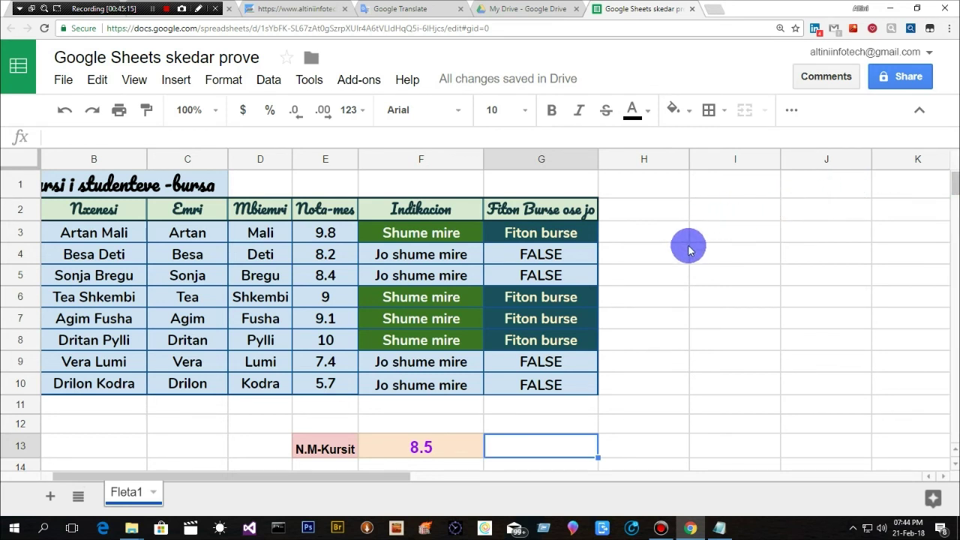
pyautogui.click(180, 84)
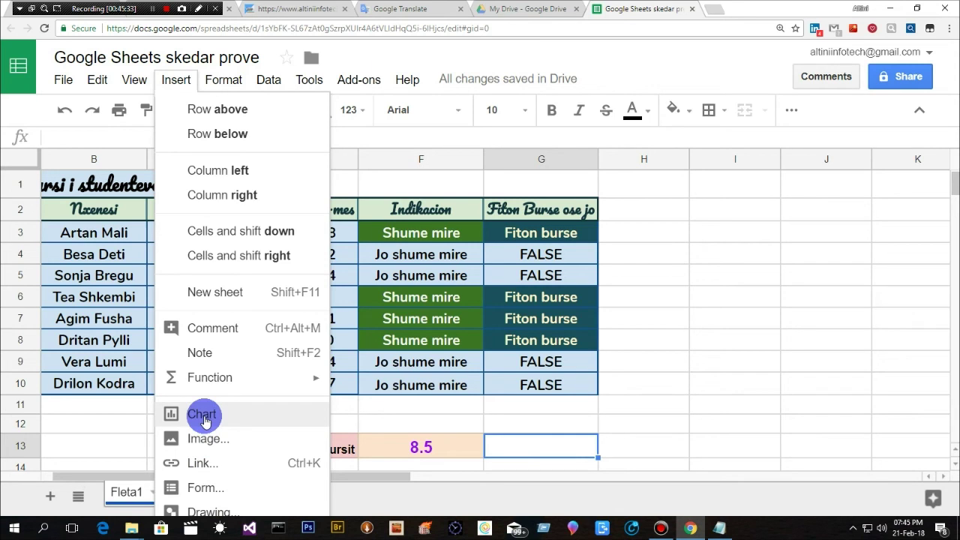
pyautogui.click(670, 276)
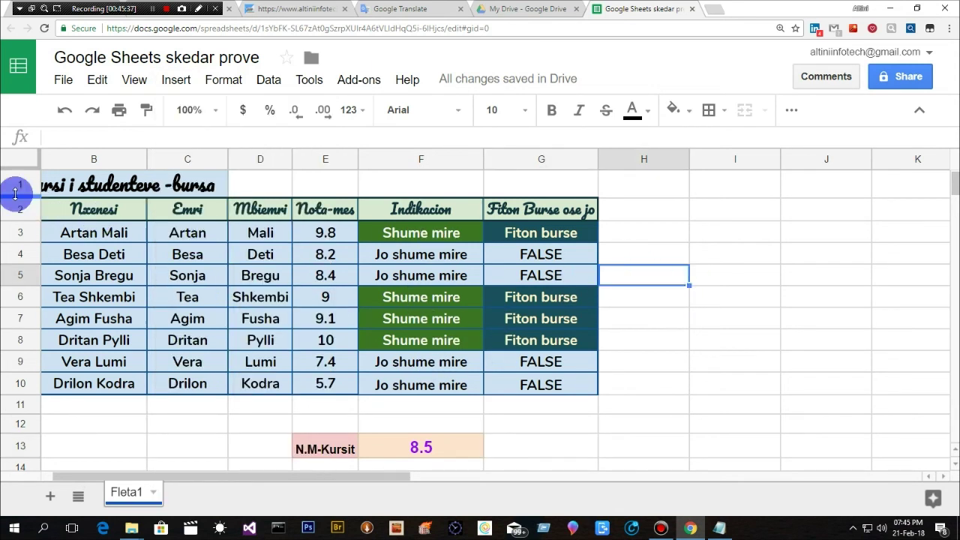
# Select the student table B2:G10, anchored on the Nxenesi header.
pyautogui.moveTo(368, 476); pyautogui.dragTo(259, 480)
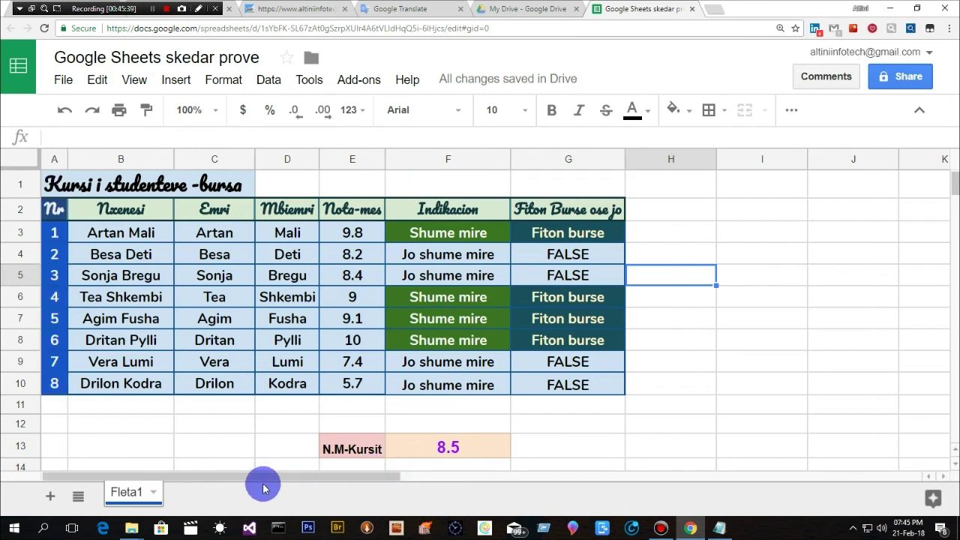
pyautogui.click(76, 208)
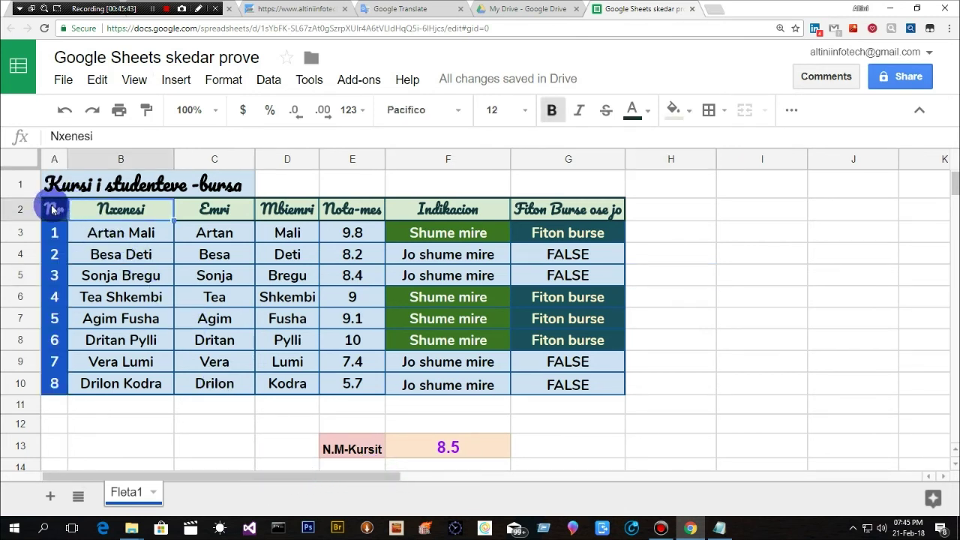
pyautogui.moveTo(52, 210)
pyautogui.mouseDown()
pyautogui.moveTo(124, 209)
pyautogui.moveTo(348, 387)
pyautogui.moveTo(557, 388)
pyautogui.mouseUp()
pyautogui.click(124, 208)
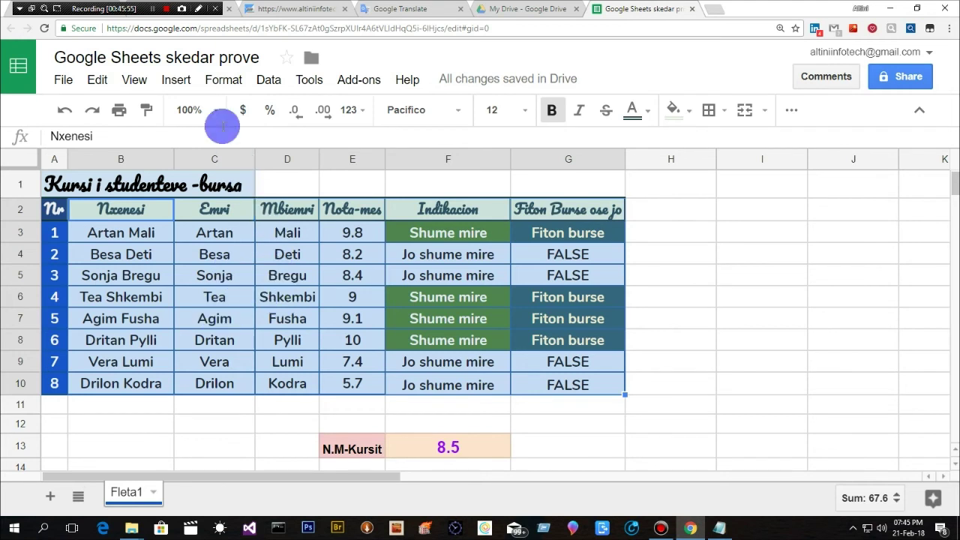
# Insert a chart from the selected B2:G10 range and dismiss the new Chart Editor notice.
pyautogui.click(175, 80)
pyautogui.click(199, 417)
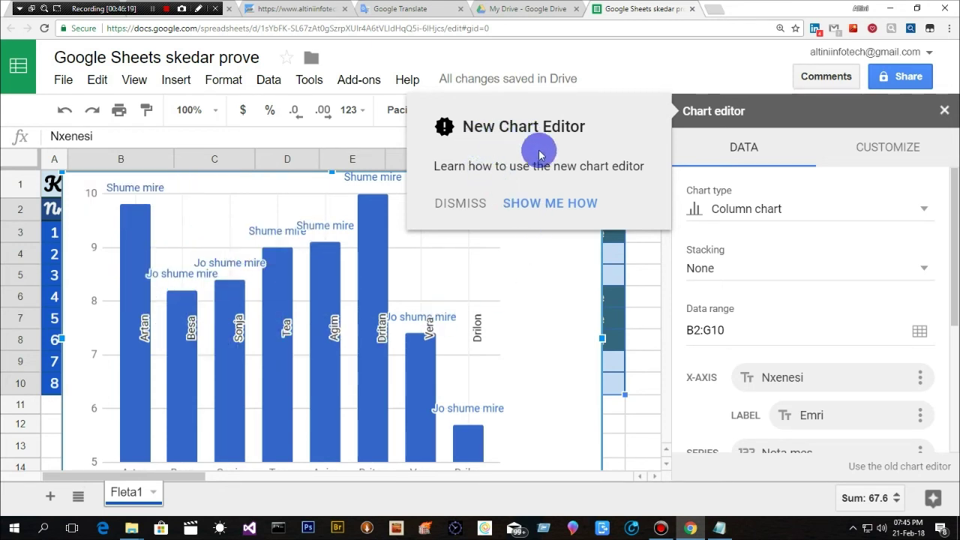
pyautogui.click(456, 202)
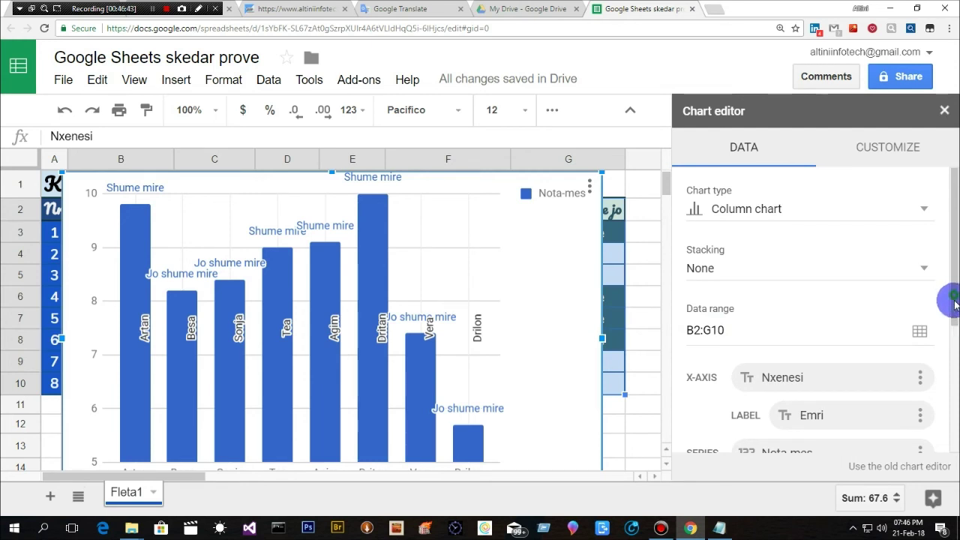
# Review the Chart editor's data settings for the Nota-mes columns and Indikacion labels.
pyautogui.moveTo(955, 299); pyautogui.dragTo(951, 343)
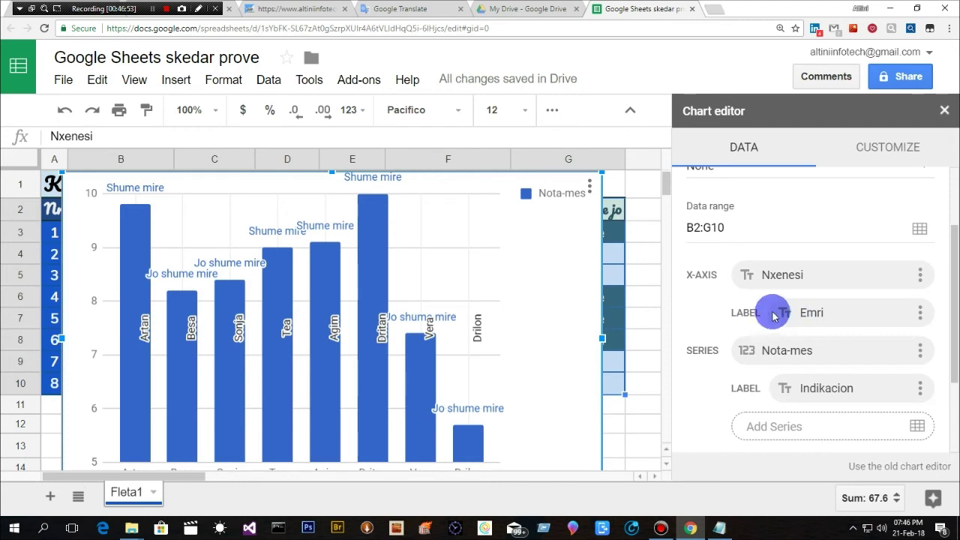
pyautogui.moveTo(952, 322); pyautogui.dragTo(954, 344)
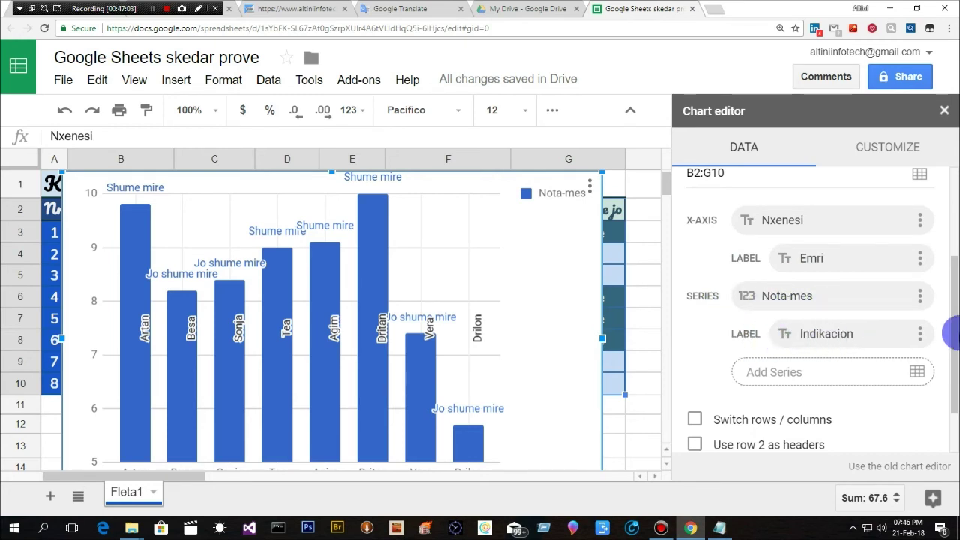
pyautogui.scroll(-1, 949, 337)
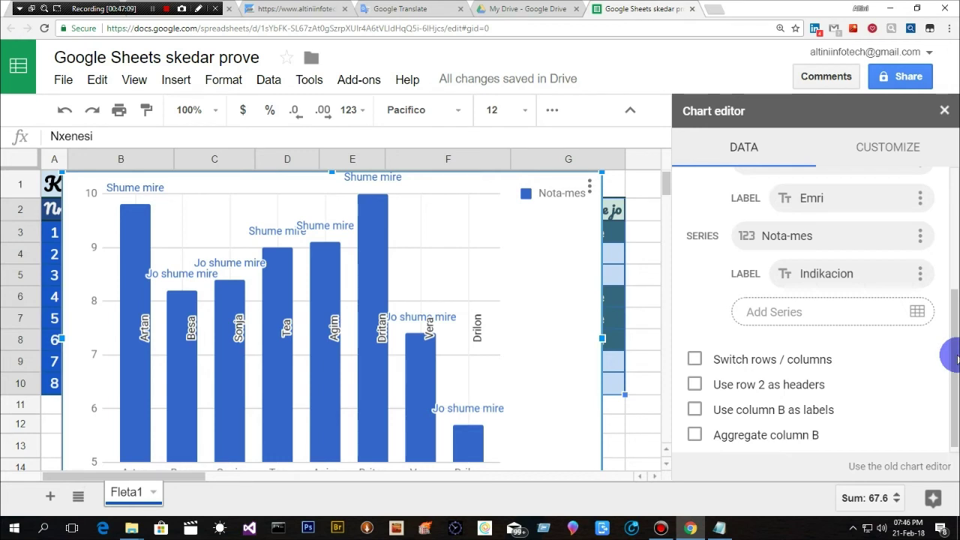
pyautogui.moveTo(951, 356); pyautogui.dragTo(951, 206)
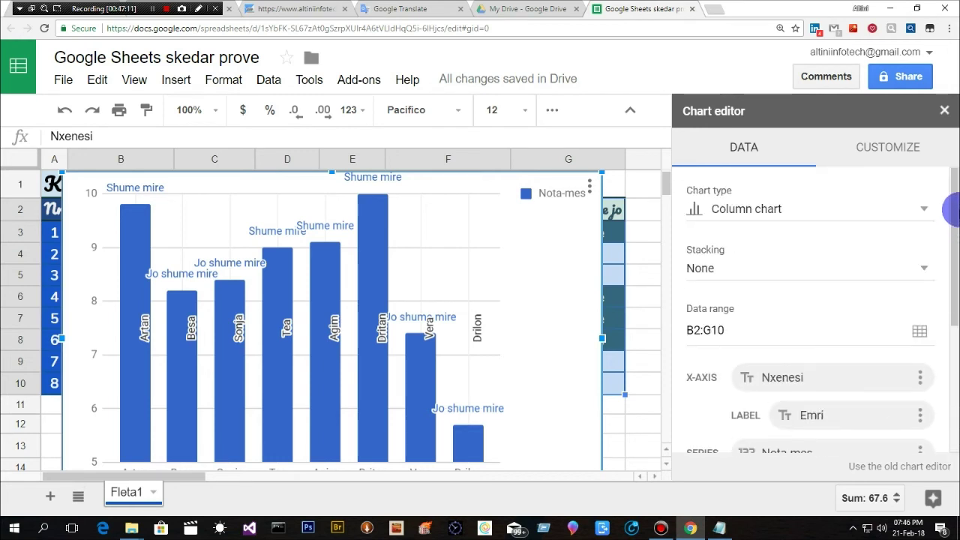
# In Customize > Chart style, toggle the 3D option on and off, leaving it unchecked.
pyautogui.click(876, 148)
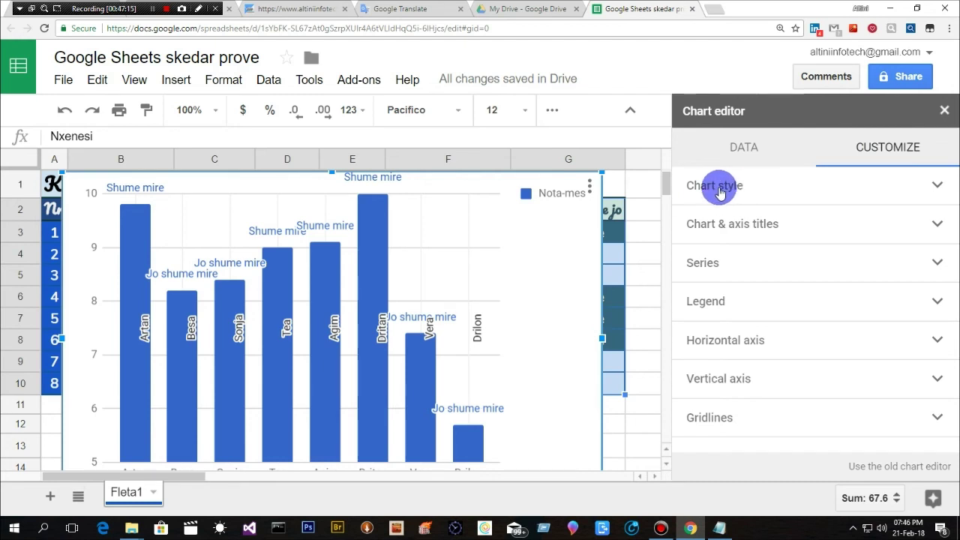
pyautogui.click(937, 188)
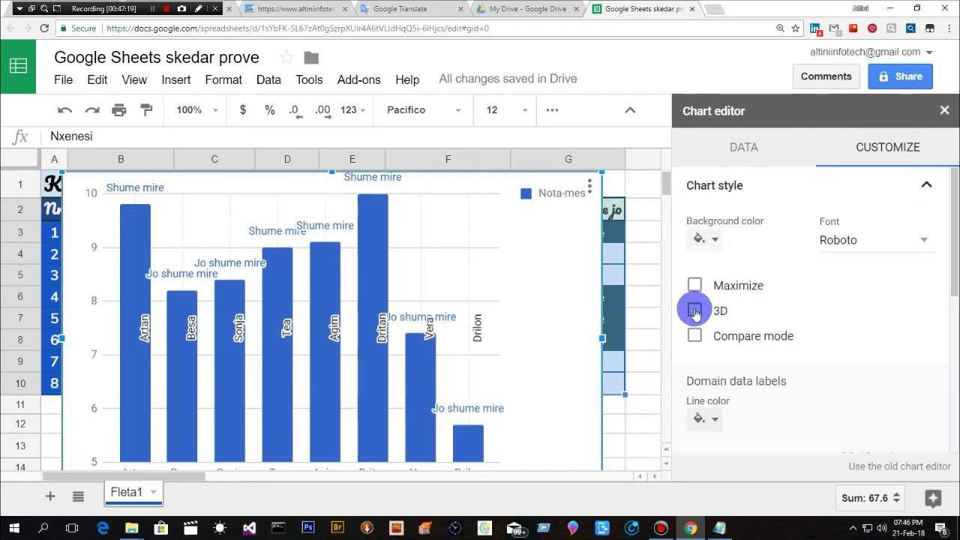
pyautogui.click(694, 310)
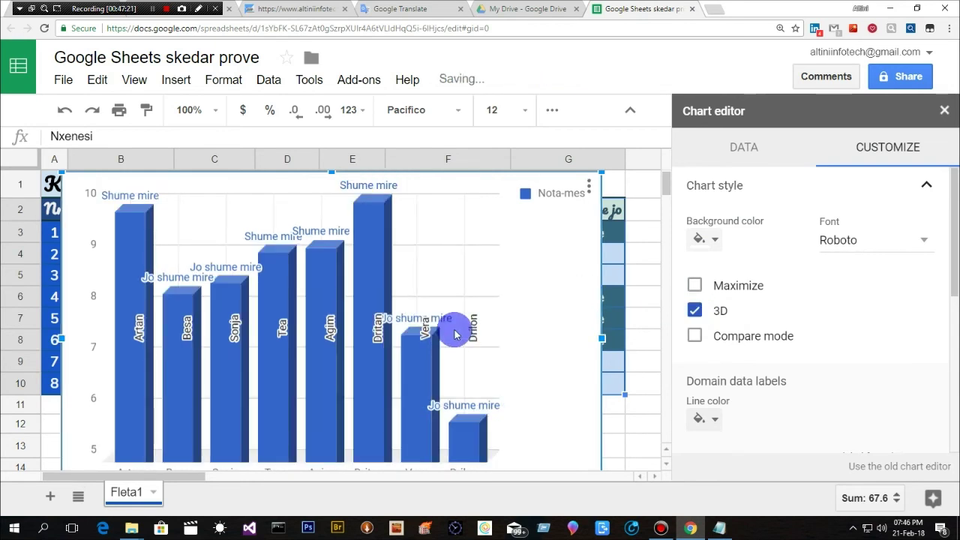
pyautogui.click(696, 314)
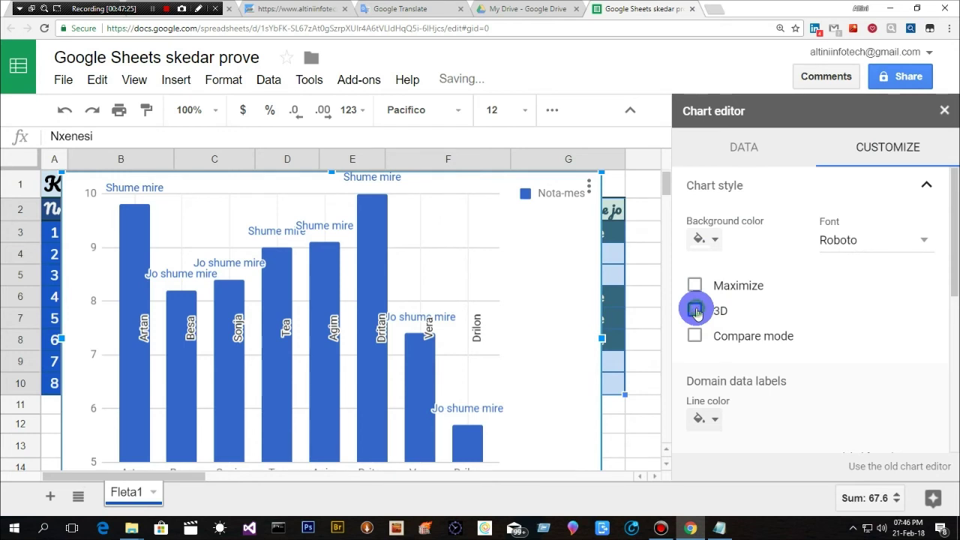
pyautogui.click(696, 313)
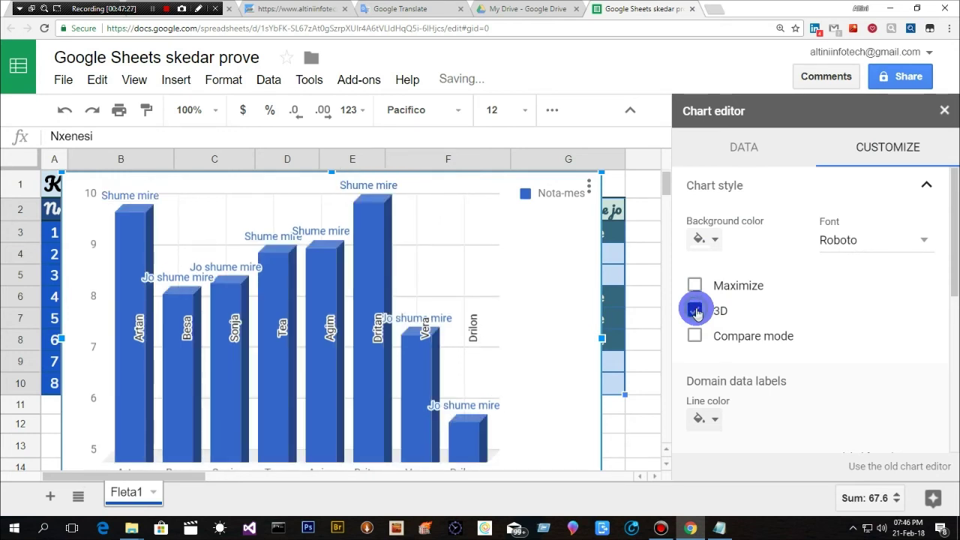
pyautogui.click(696, 313)
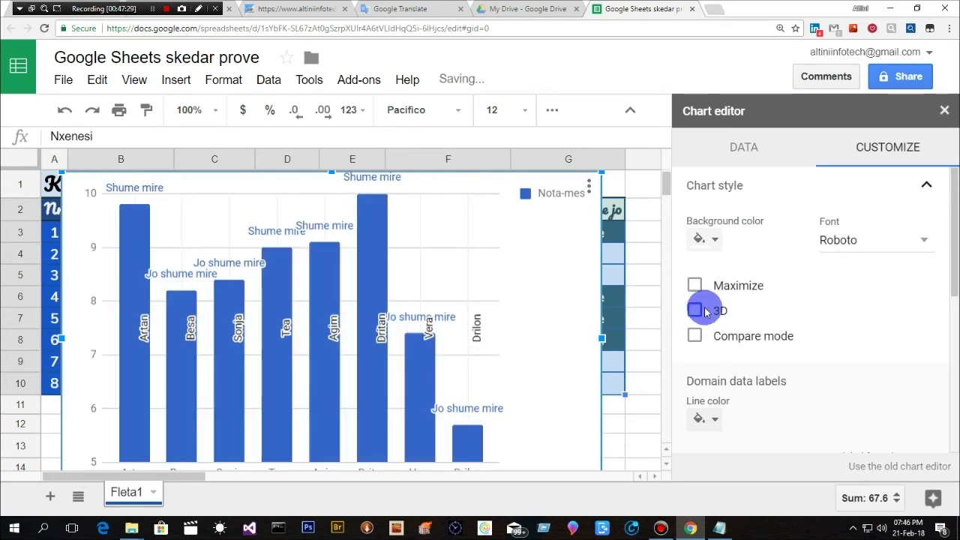
# Adjust Chrome's page zoom from its menu, then reselect the chart.
pyautogui.click(949, 29)
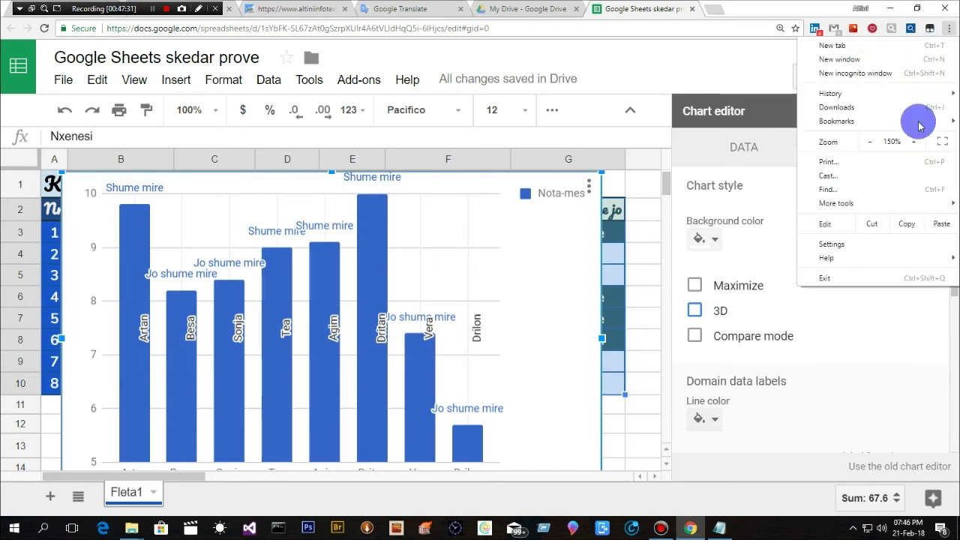
pyautogui.click(868, 147)
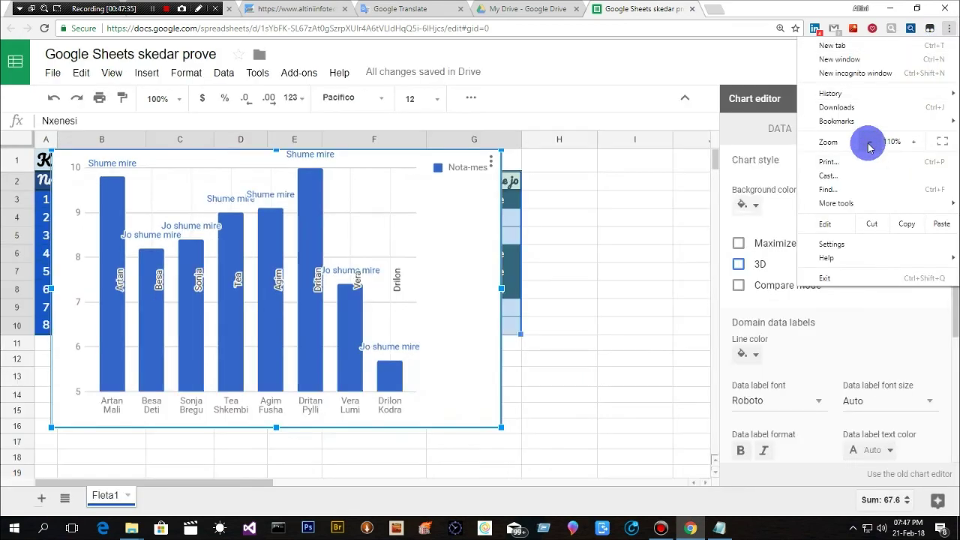
pyautogui.click(630, 250)
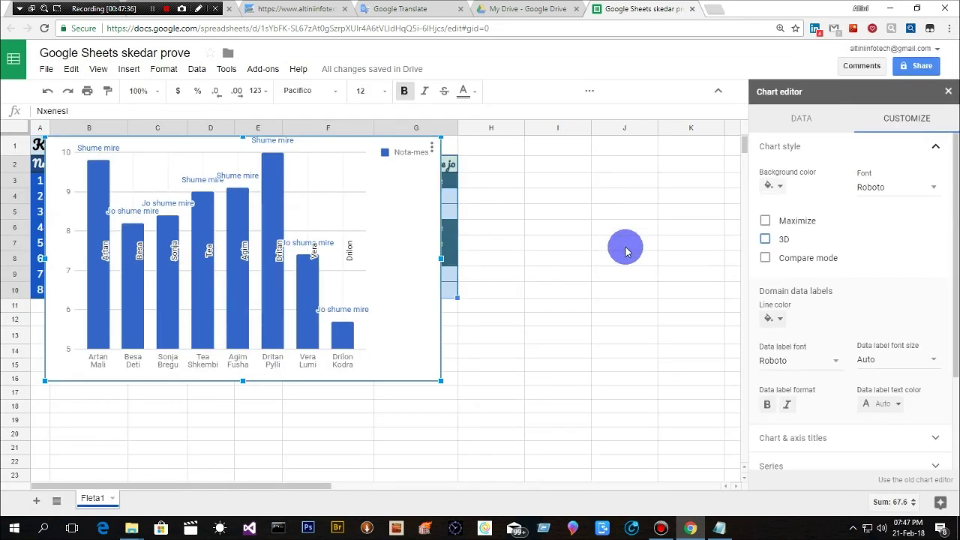
pyautogui.click(627, 248)
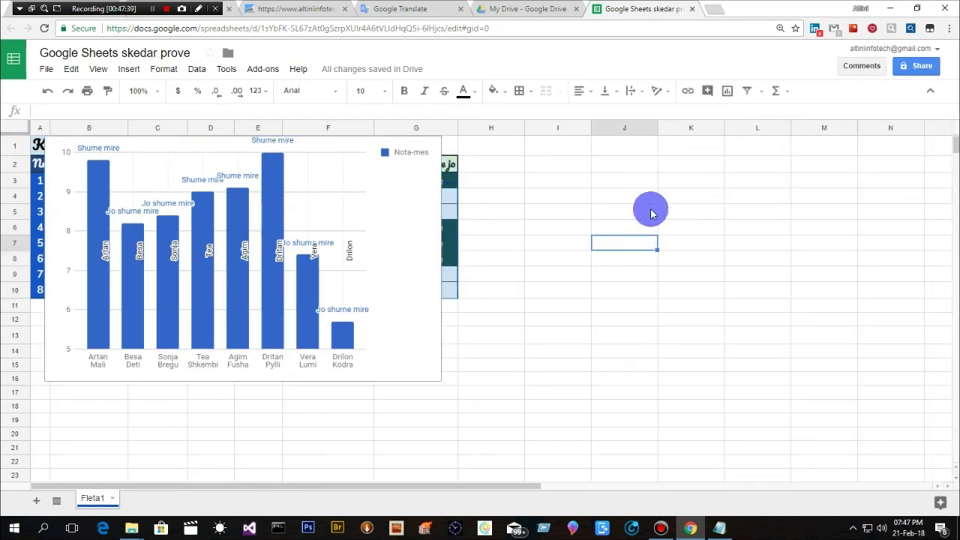
pyautogui.click(418, 196)
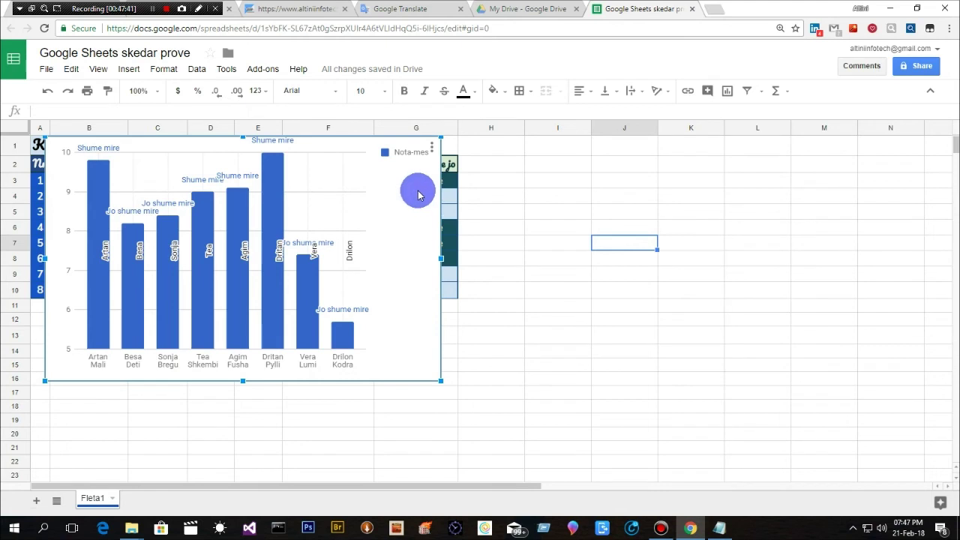
pyautogui.click(418, 197)
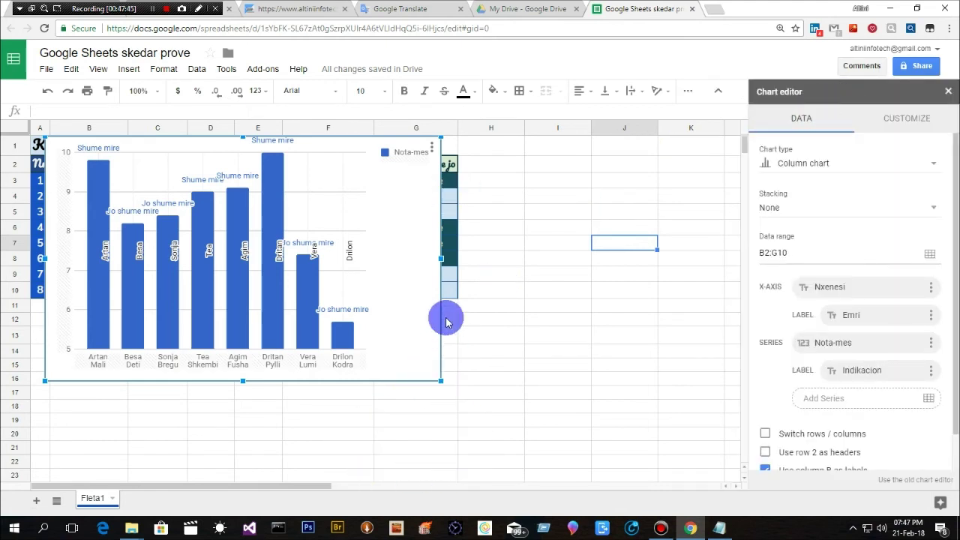
# Zoom Chrome to 125% and drag the chart right to uncover the Nr and Nxenesi columns.
pyautogui.click(951, 29)
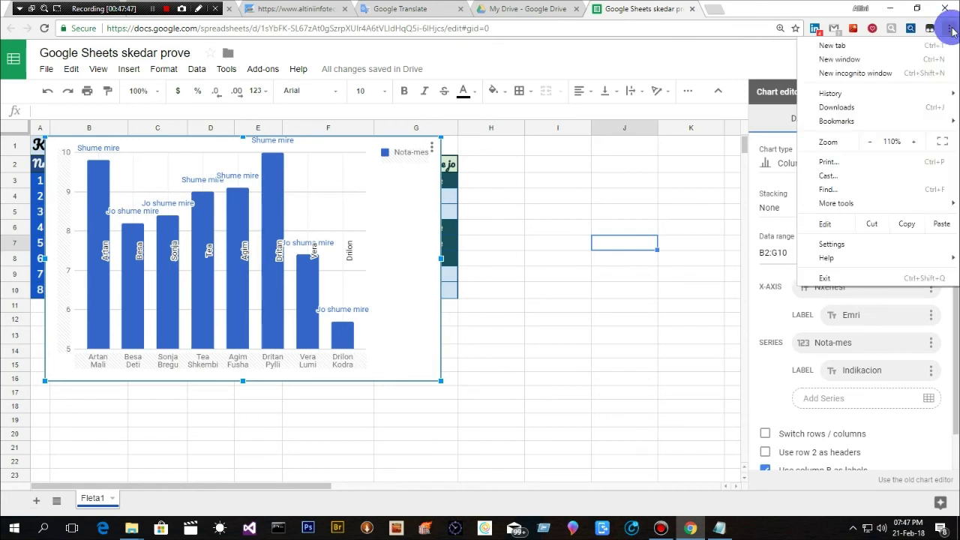
pyautogui.click(950, 28)
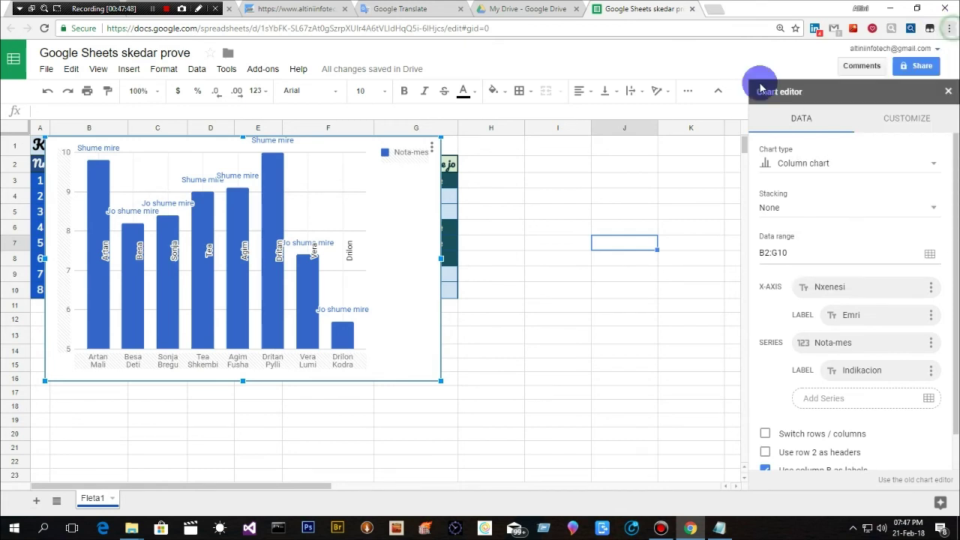
pyautogui.click(951, 28)
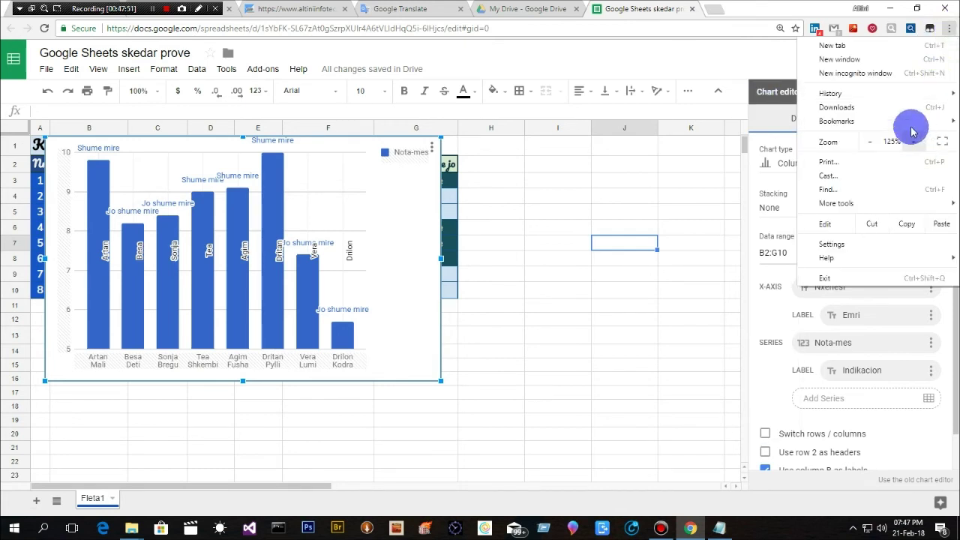
pyautogui.click(949, 29)
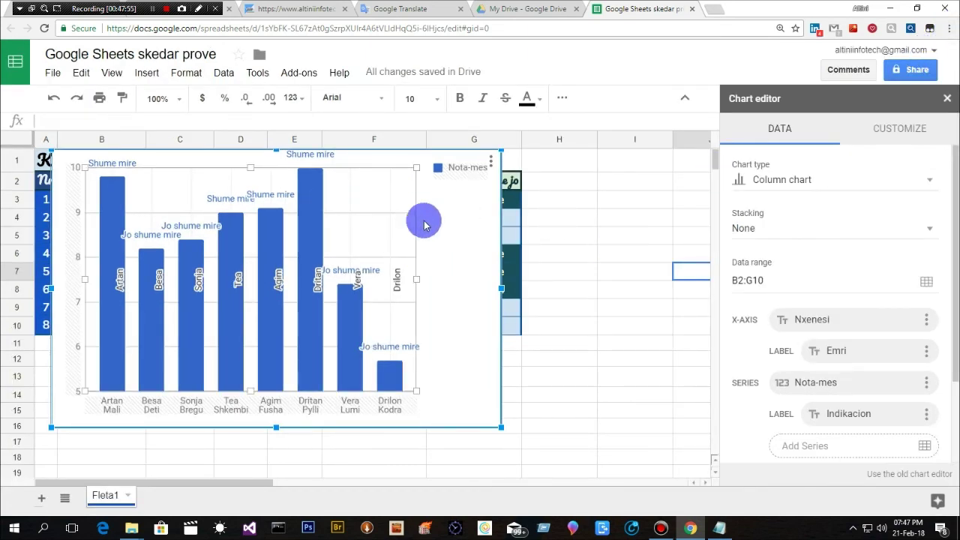
pyautogui.moveTo(440, 220); pyautogui.dragTo(443, 239)
pyautogui.moveTo(504, 316)
pyautogui.mouseDown()
pyautogui.moveTo(574, 264)
pyautogui.moveTo(547, 244)
pyautogui.mouseUp()
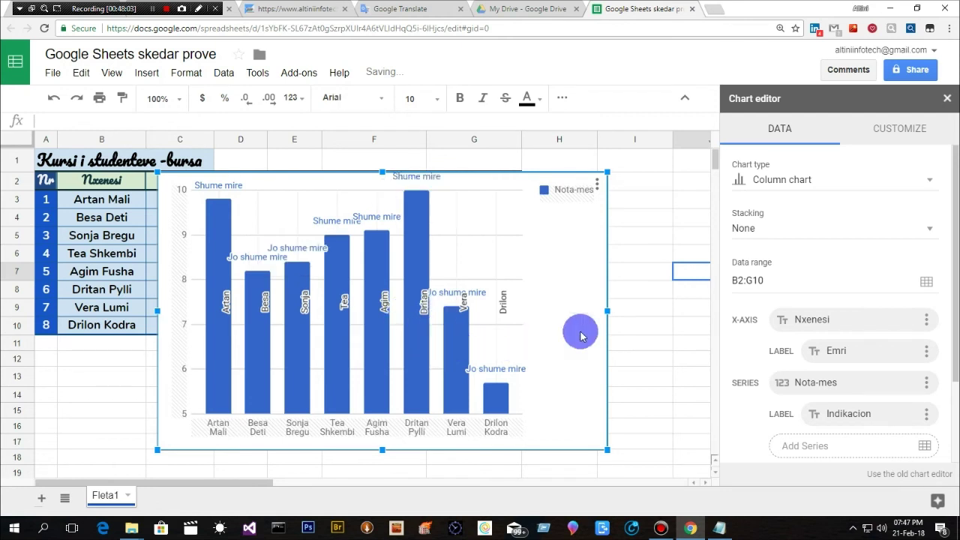
# Set the chart background colour to light green under Customize > Chart style.
pyautogui.click(900, 131)
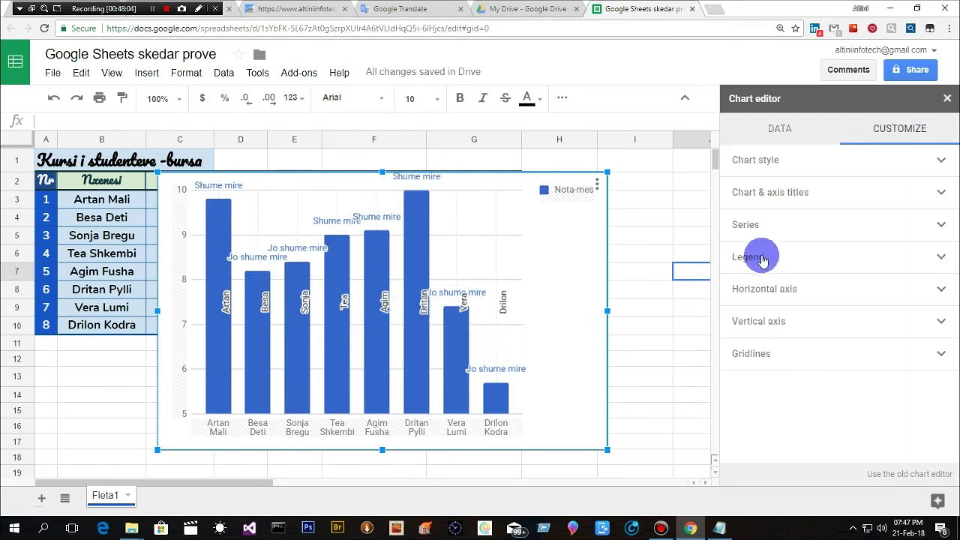
pyautogui.click(944, 166)
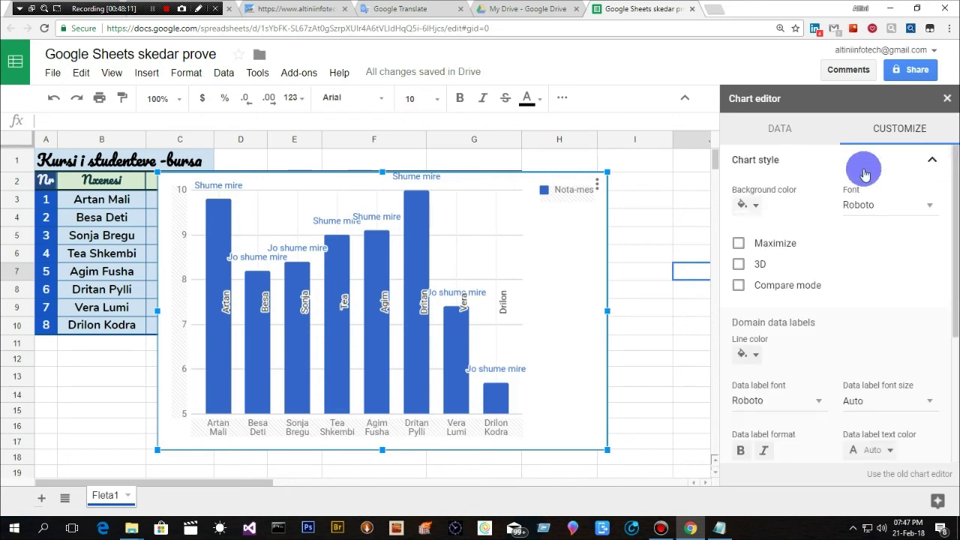
pyautogui.click(758, 210)
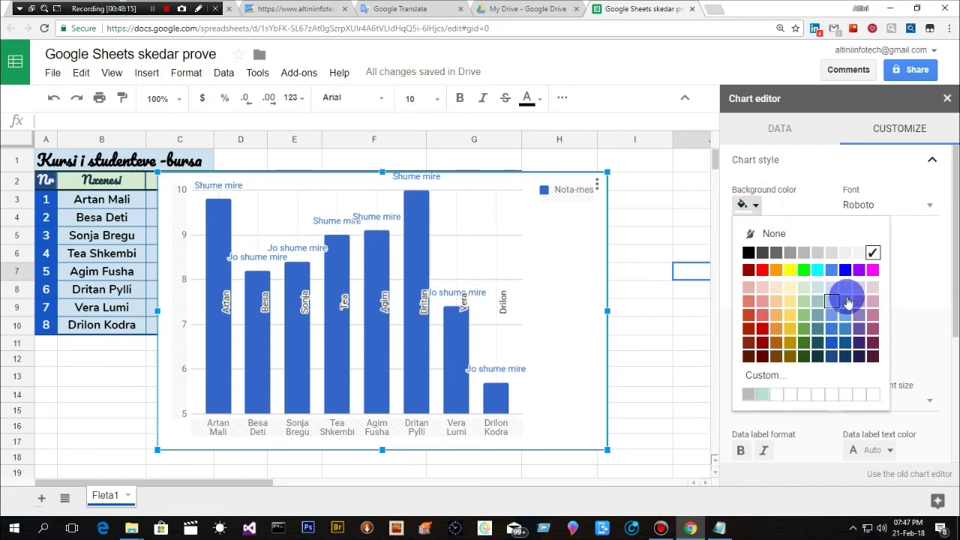
pyautogui.click(805, 289)
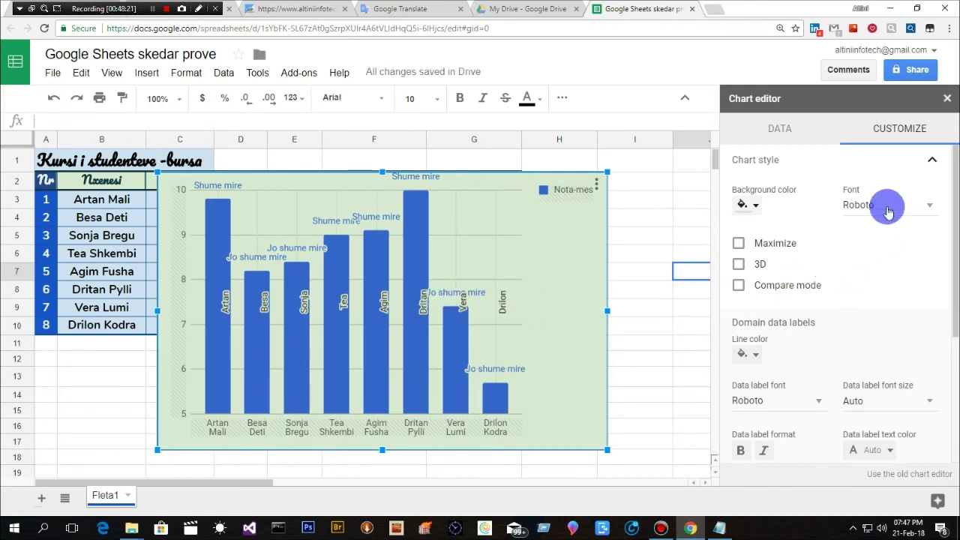
# Try the Serif font, revert to Roboto, and switch the chart columns to 3D.
pyautogui.click(930, 210)
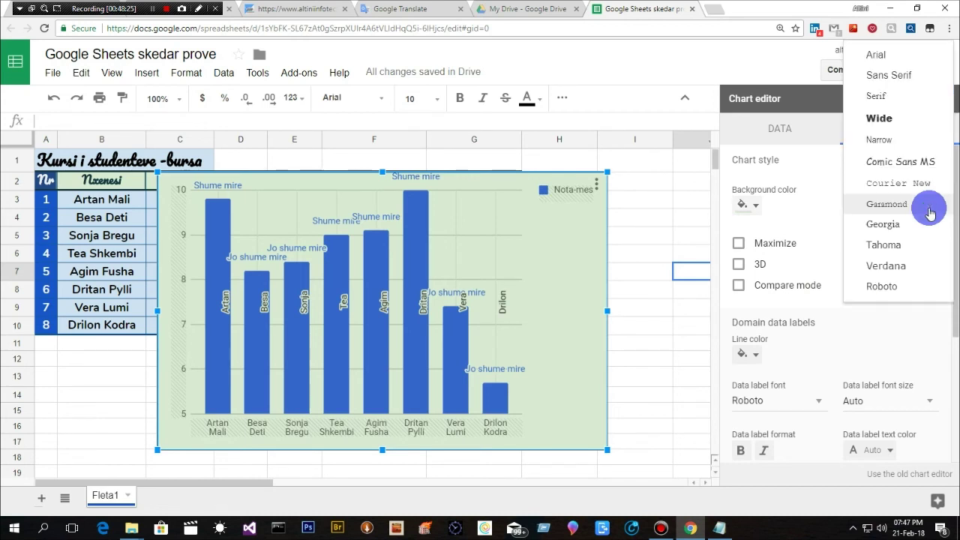
pyautogui.click(886, 100)
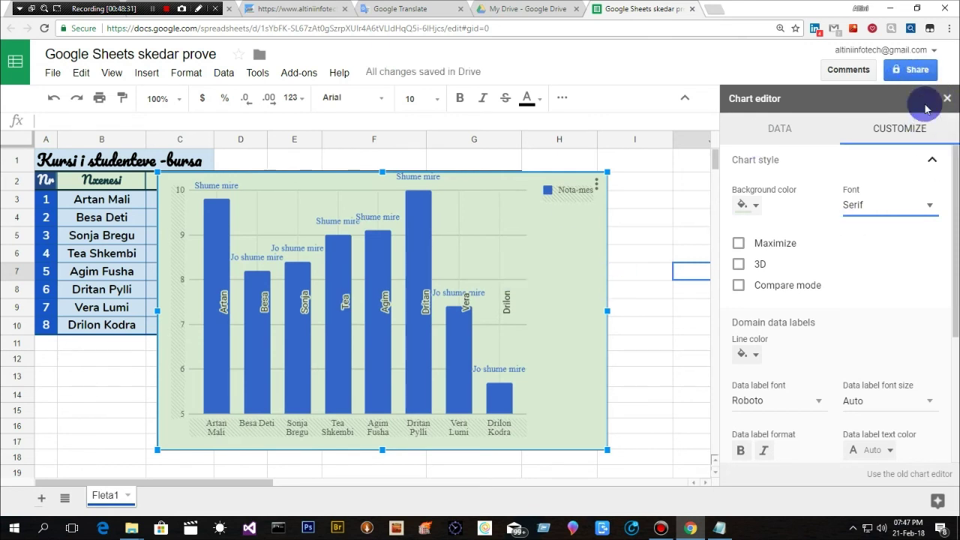
pyautogui.click(933, 212)
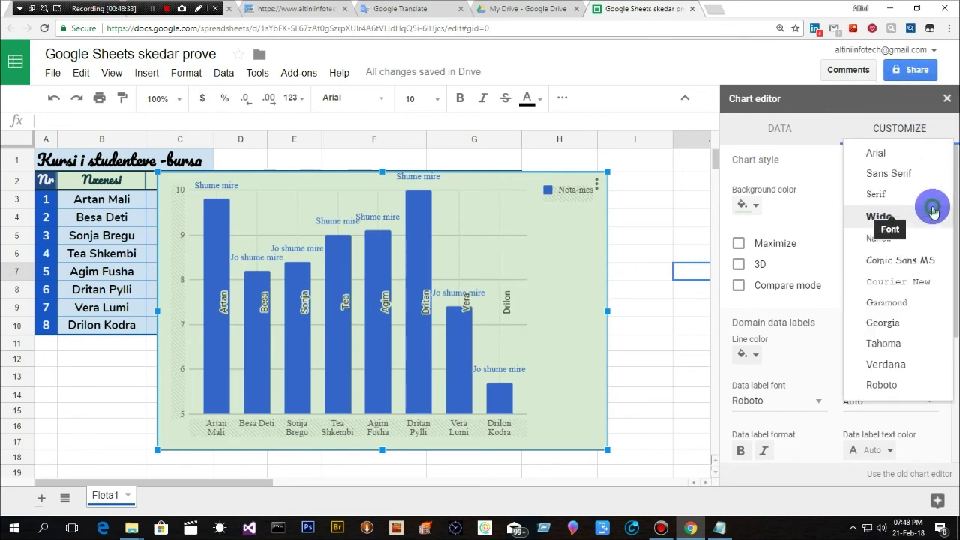
pyautogui.click(881, 385)
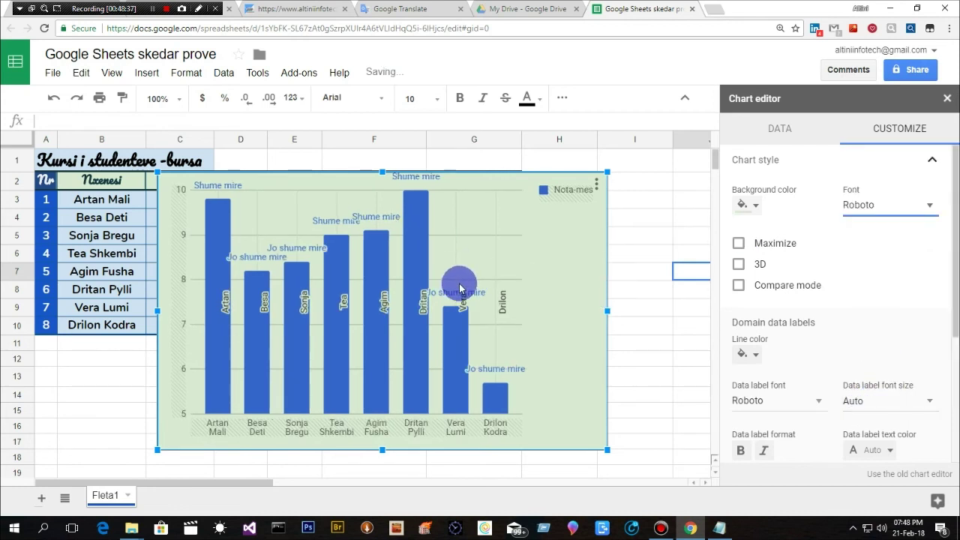
pyautogui.click(741, 267)
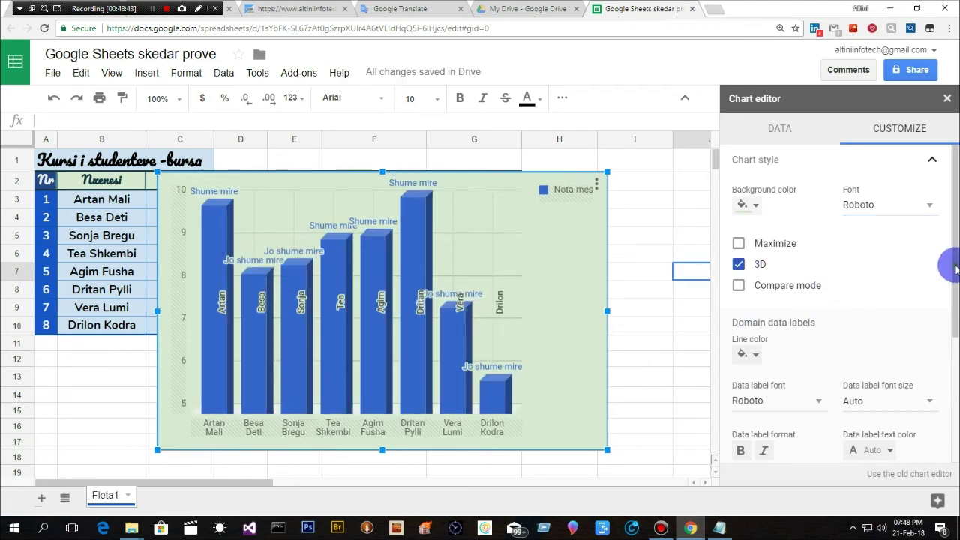
# Apply bold and italic to the data label format, then collapse Chart style.
pyautogui.moveTo(953, 257); pyautogui.dragTo(952, 307)
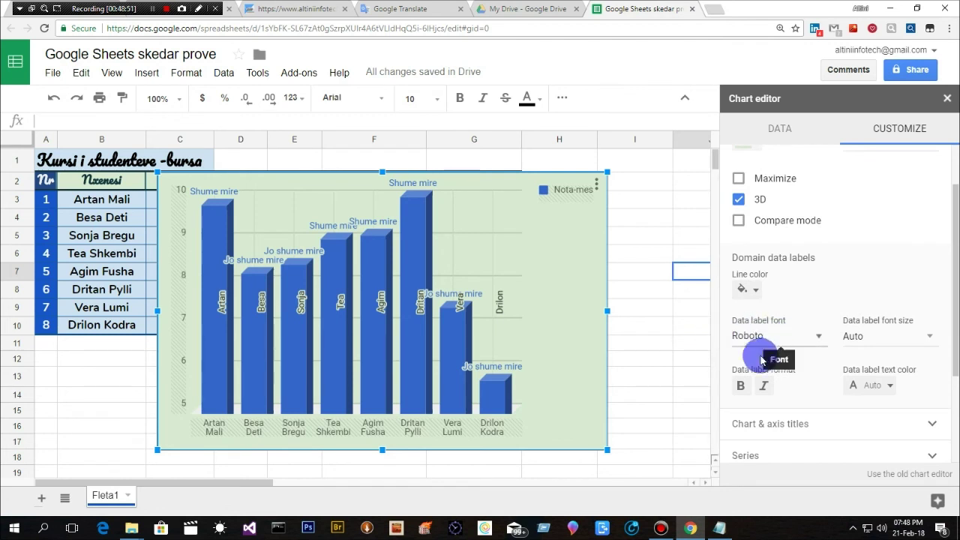
pyautogui.click(740, 387)
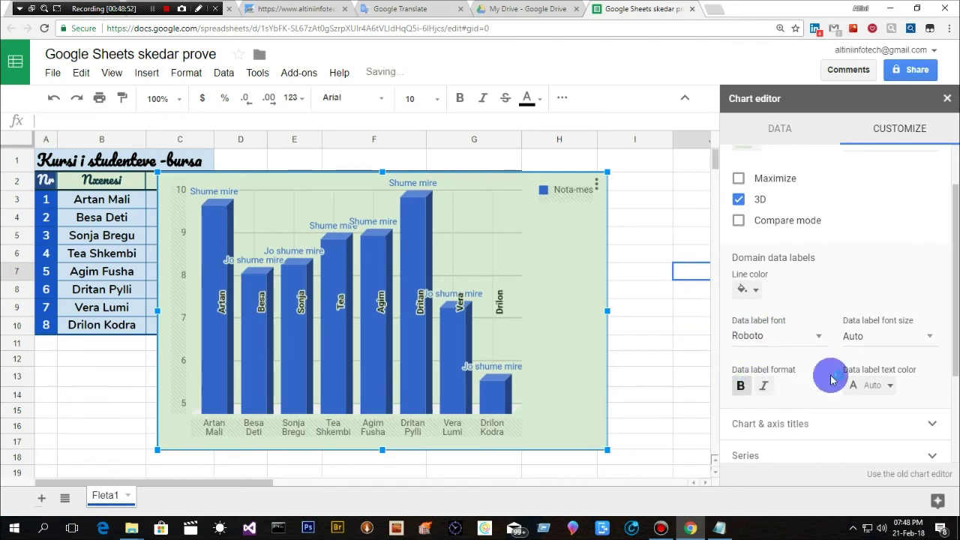
pyautogui.click(766, 388)
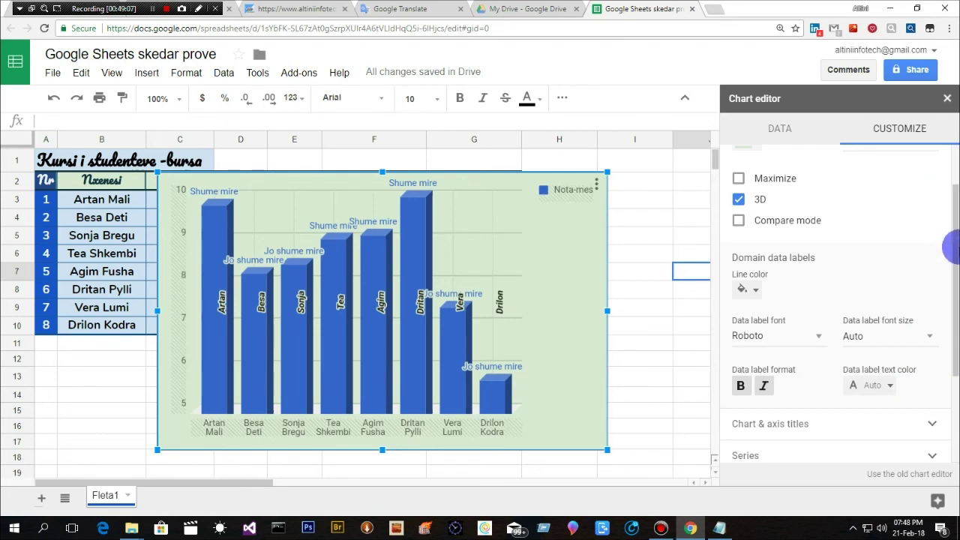
pyautogui.scroll(2, 946, 197)
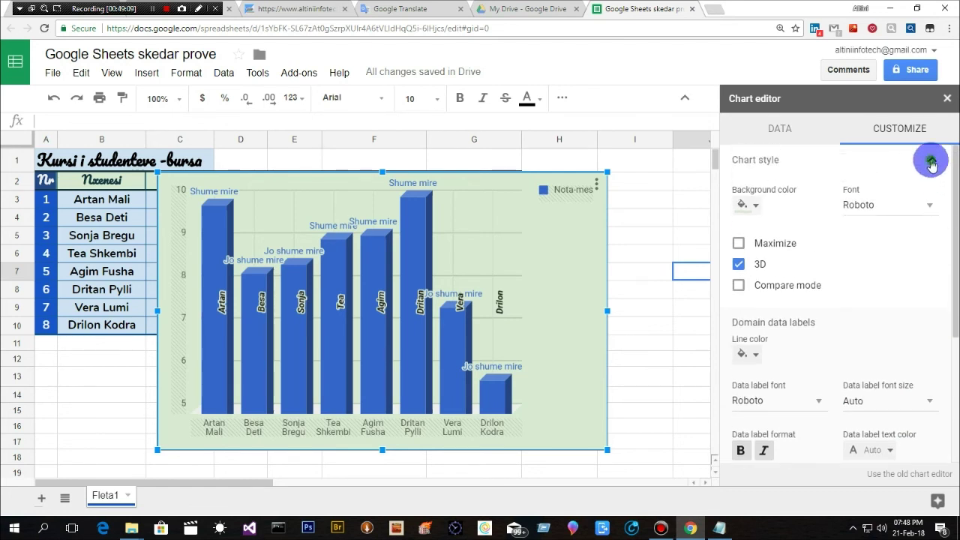
pyautogui.click(931, 163)
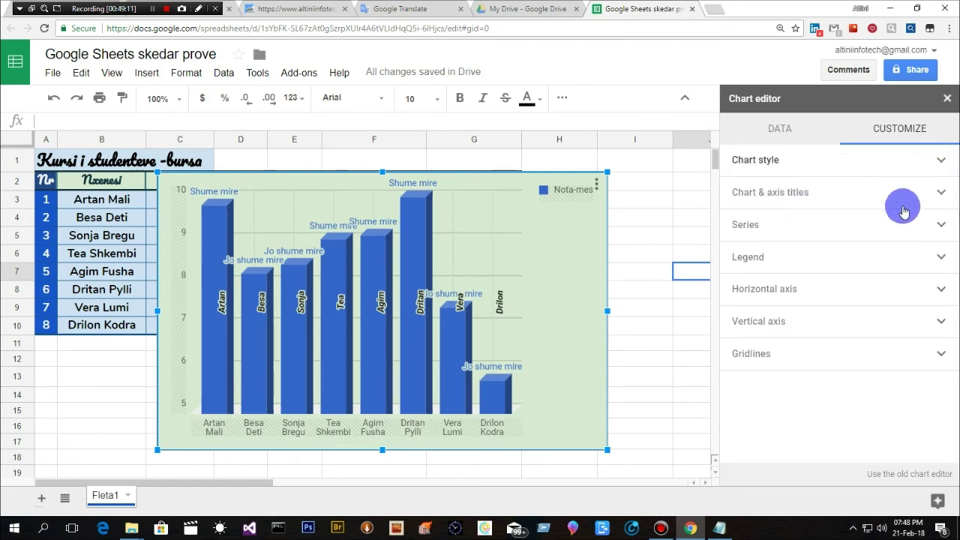
# Expand Chart & axis titles and browse the title type list without changing it.
pyautogui.click(942, 193)
pyautogui.click(942, 193)
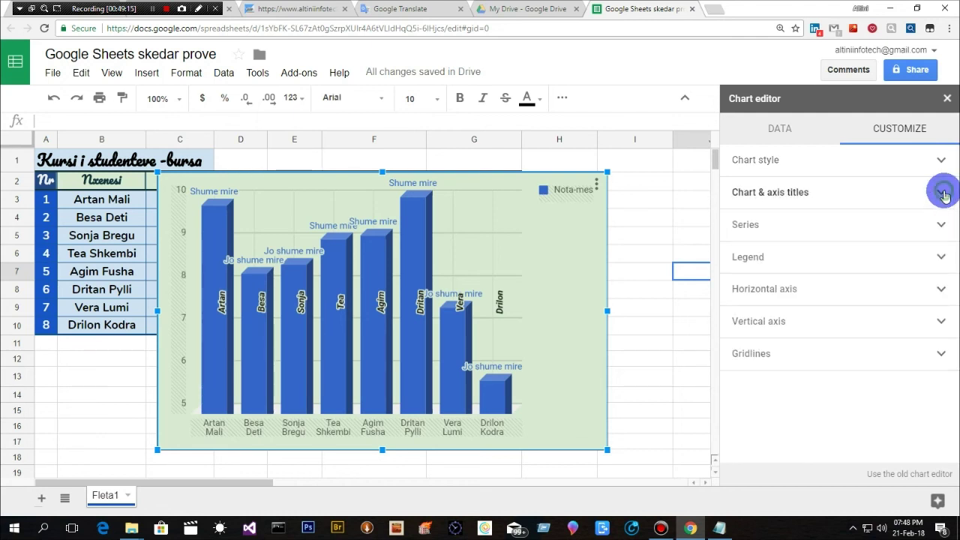
pyautogui.click(942, 193)
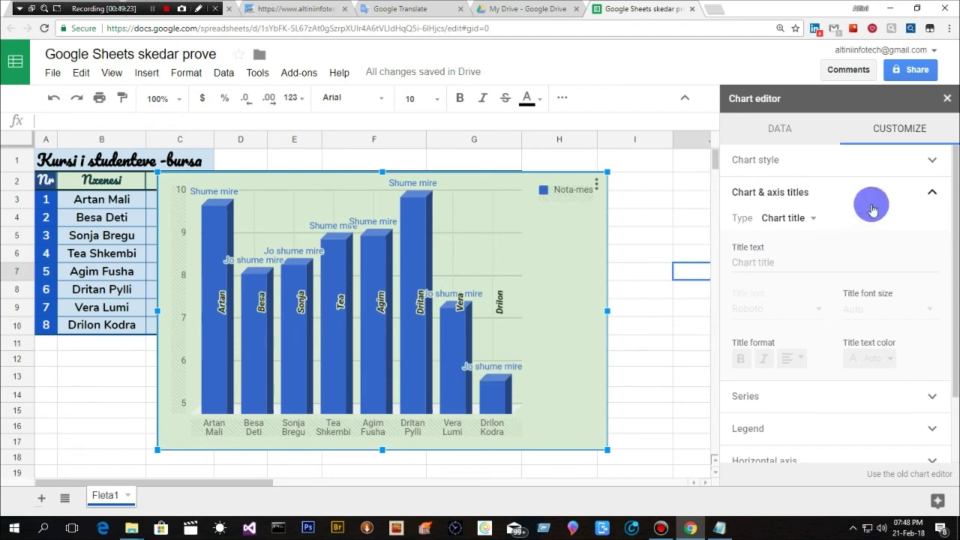
pyautogui.click(933, 196)
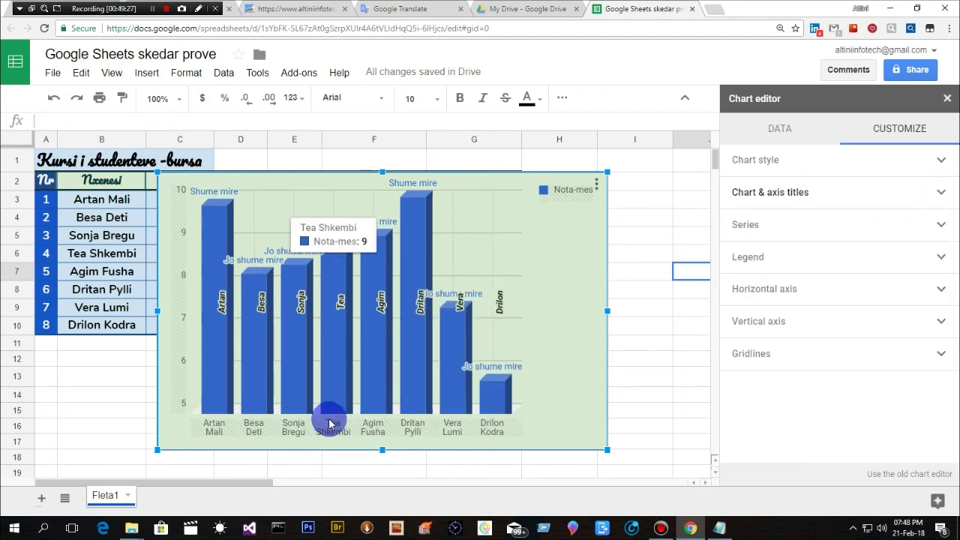
pyautogui.click(942, 195)
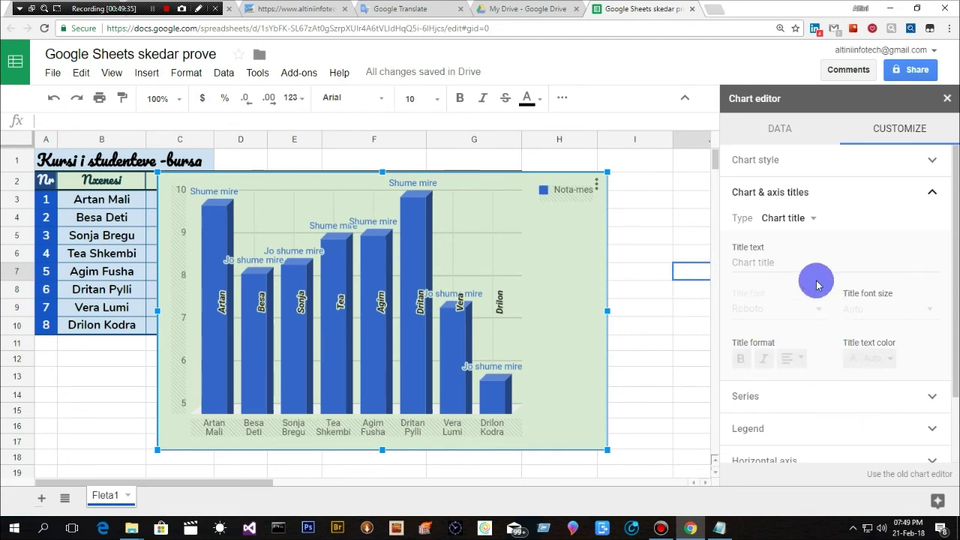
pyautogui.click(815, 224)
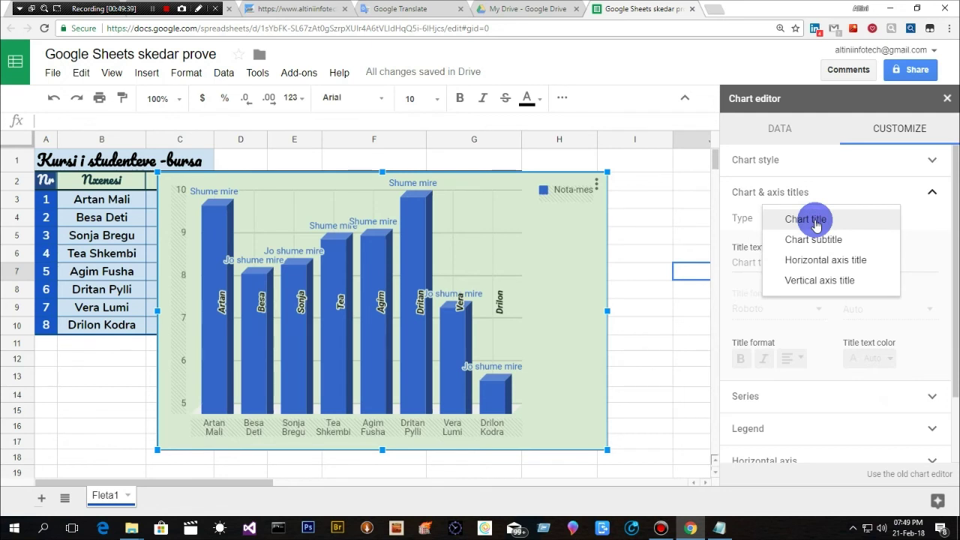
pyautogui.click(925, 210)
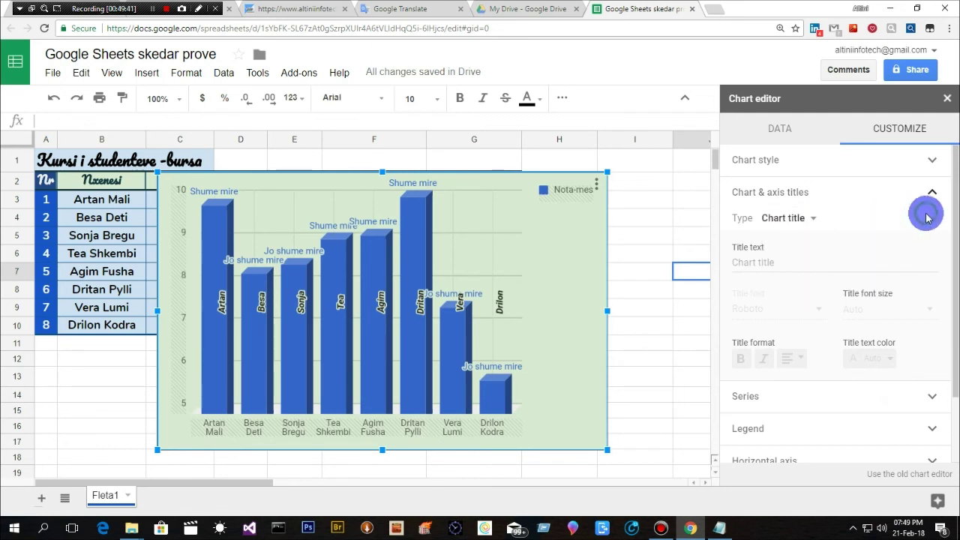
# Collapse the titles section, expand Series, and open the Nota-mes colour dropdown.
pyautogui.scroll(-1, 951, 382)
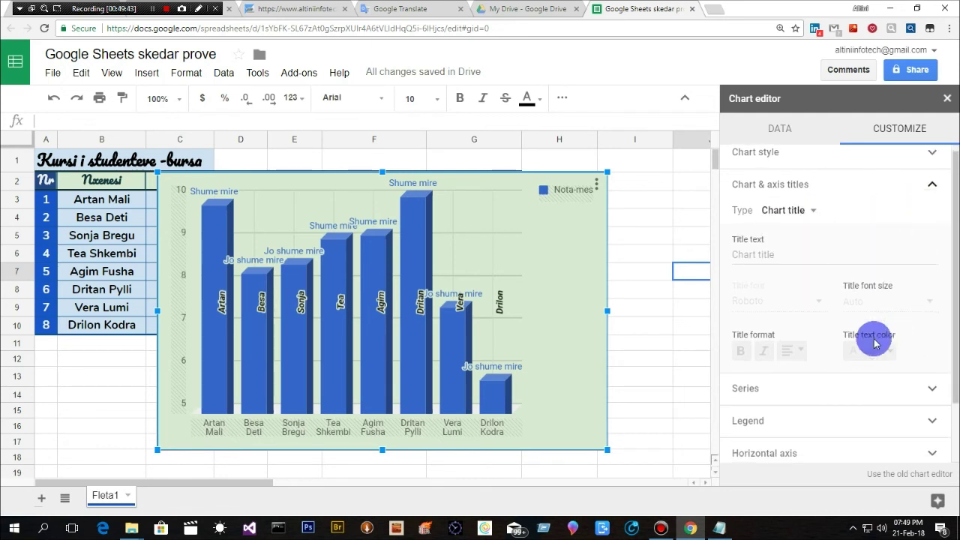
pyautogui.click(930, 186)
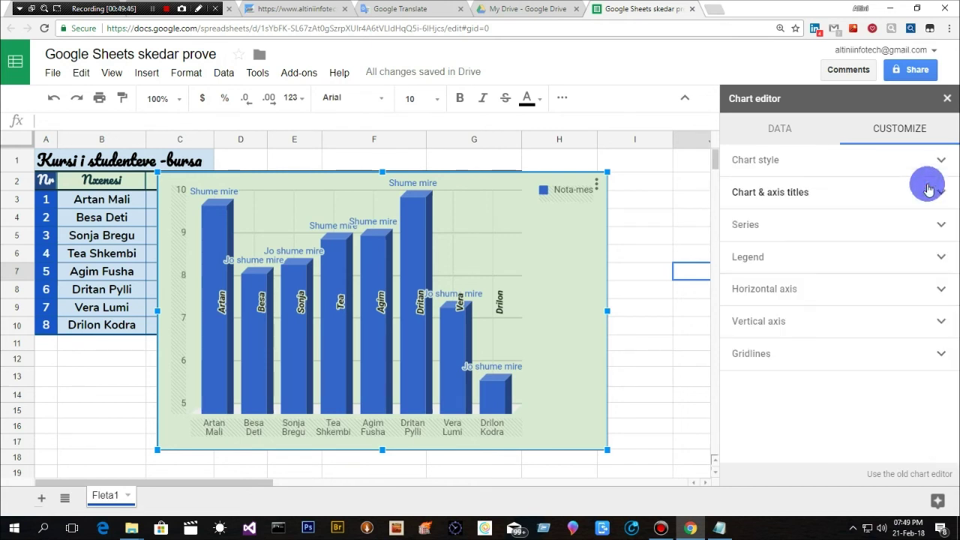
pyautogui.click(942, 228)
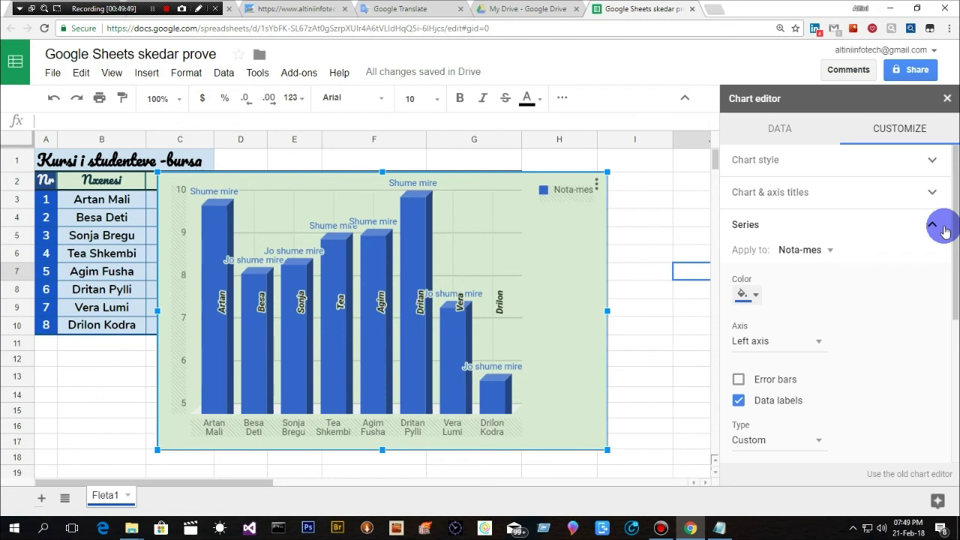
pyautogui.click(759, 297)
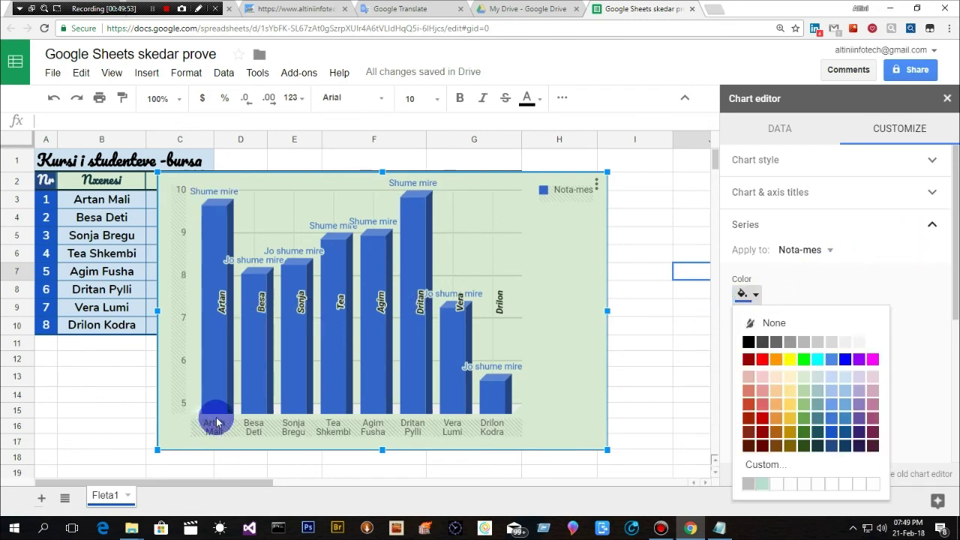
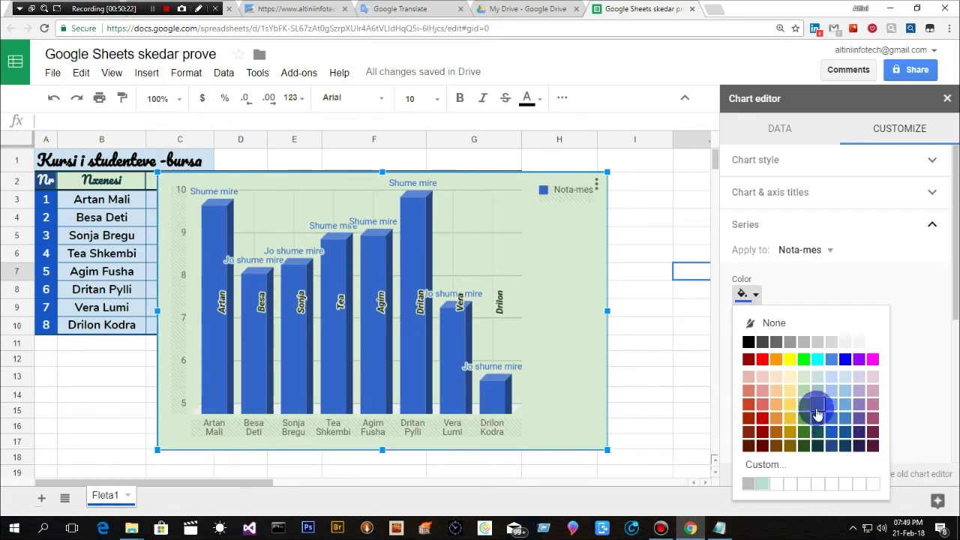
# Colour the Nota-mes series bars bright blue after trying darker navy shades.
pyautogui.click(845, 448)
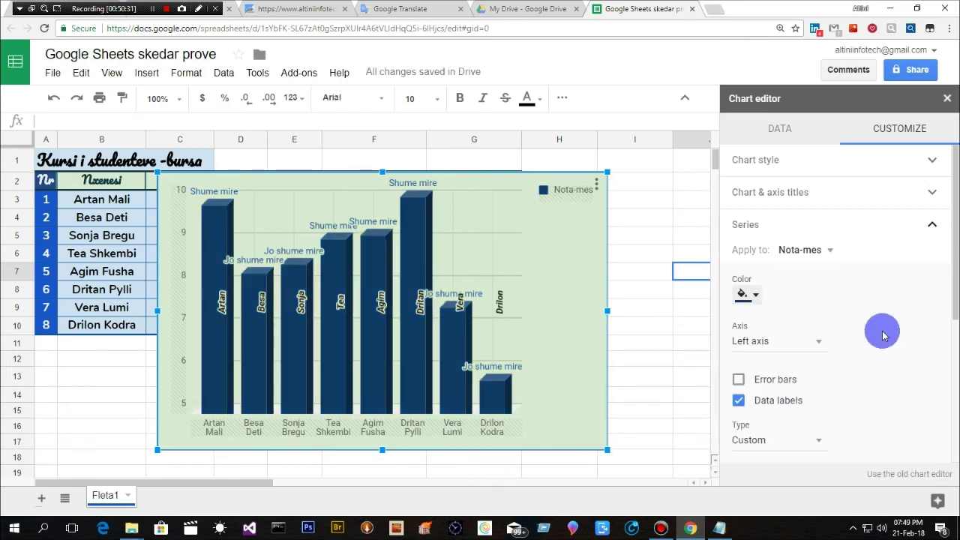
pyautogui.click(747, 294)
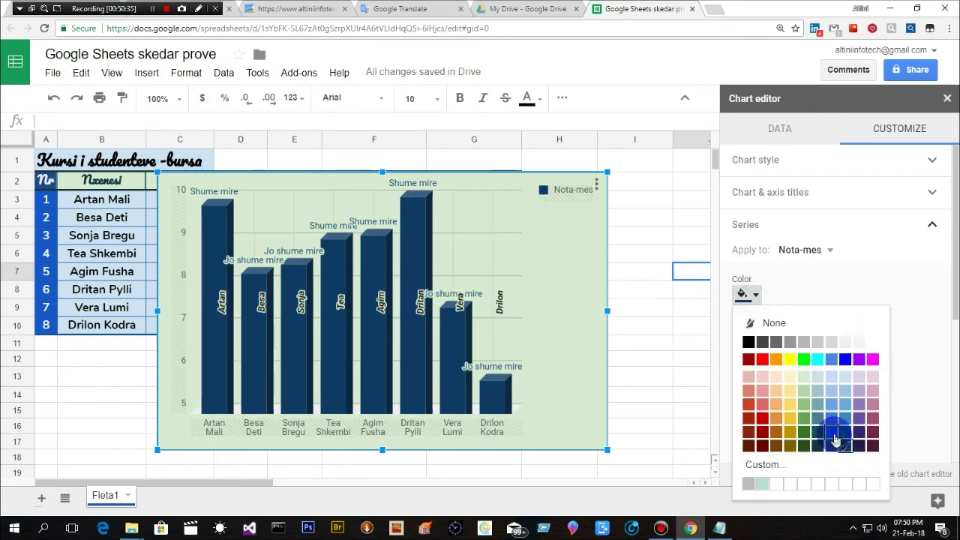
pyautogui.click(833, 434)
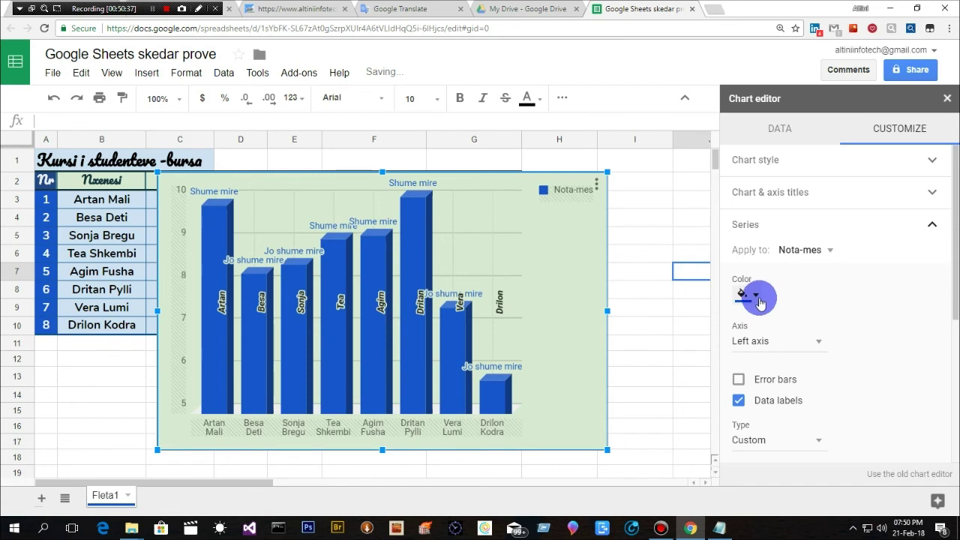
pyautogui.click(754, 297)
pyautogui.click(834, 445)
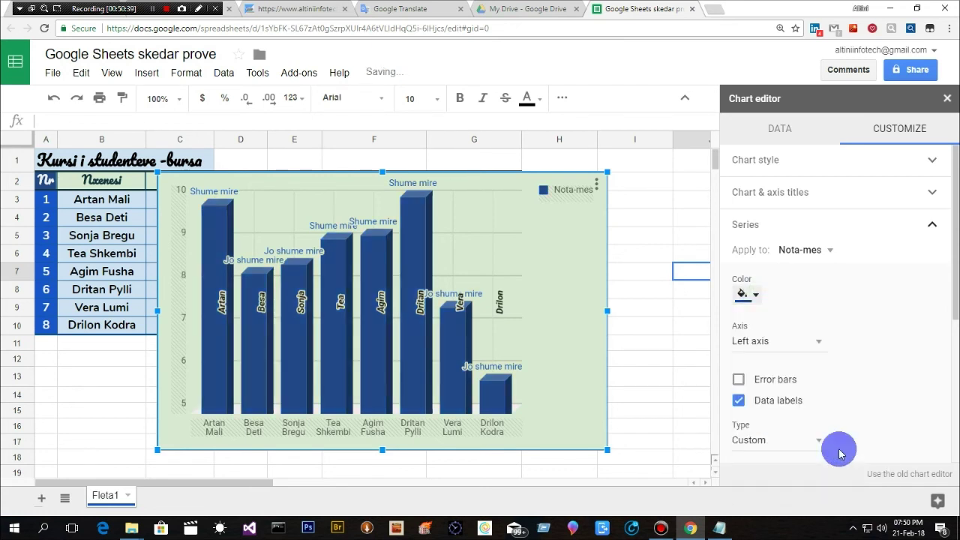
pyautogui.click(755, 296)
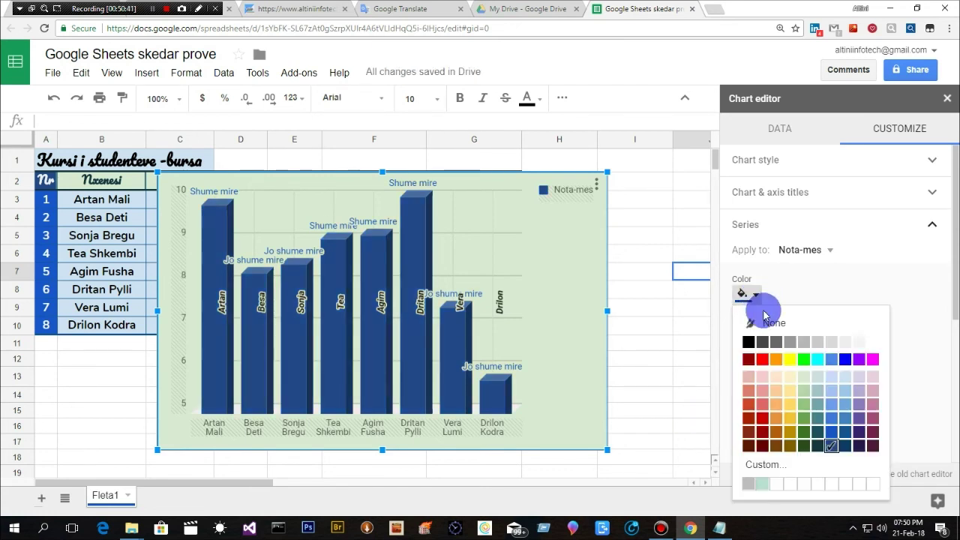
pyautogui.click(833, 433)
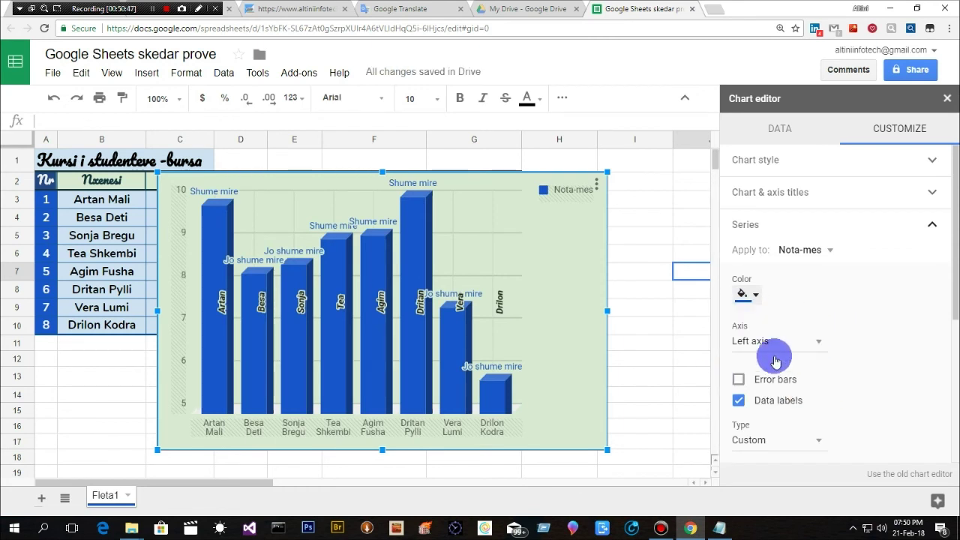
# Make the student-name horizontal axis labels bold with a dark text colour.
pyautogui.click(932, 225)
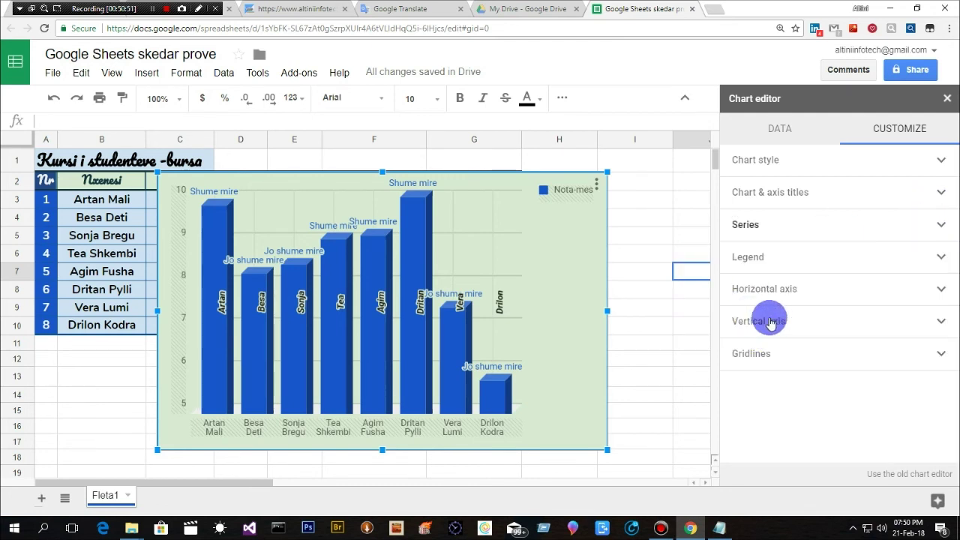
pyautogui.click(941, 290)
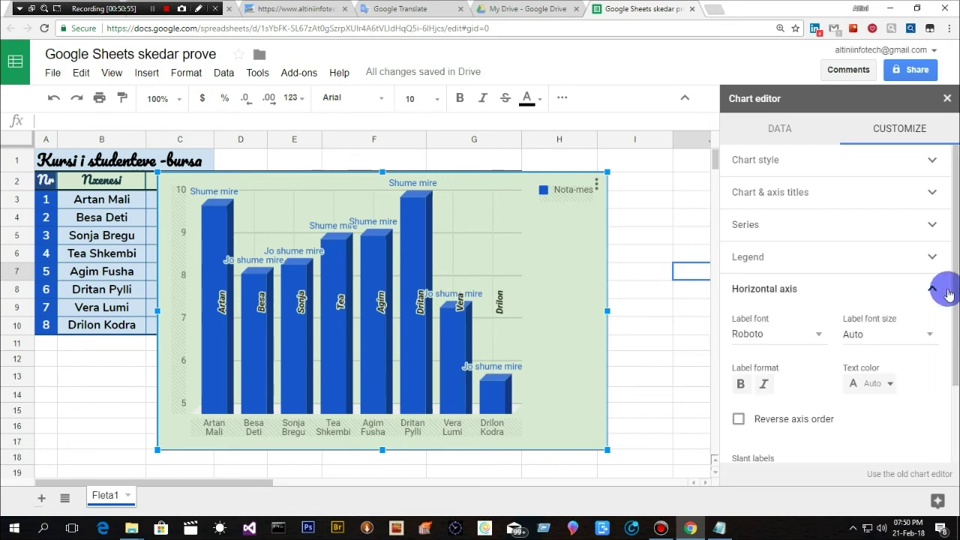
pyautogui.click(743, 385)
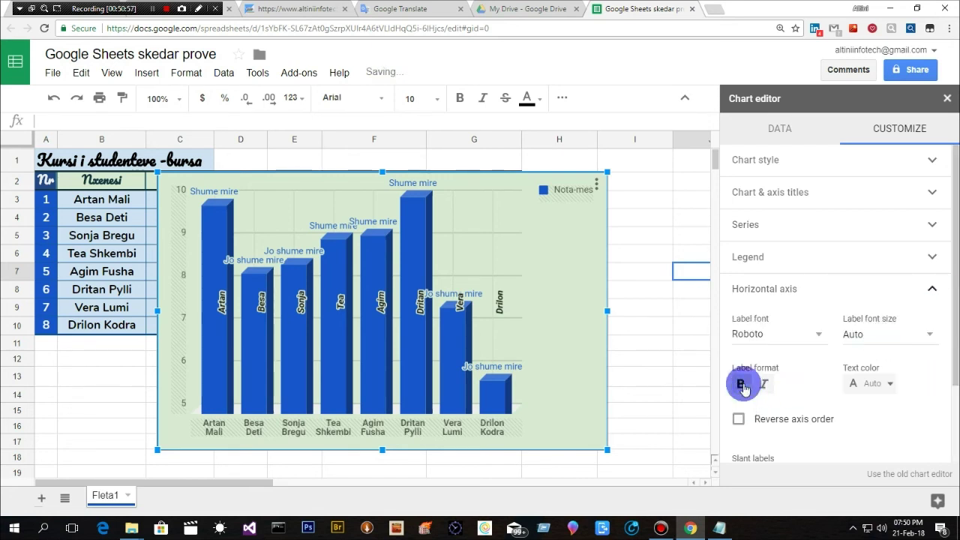
pyautogui.click(888, 385)
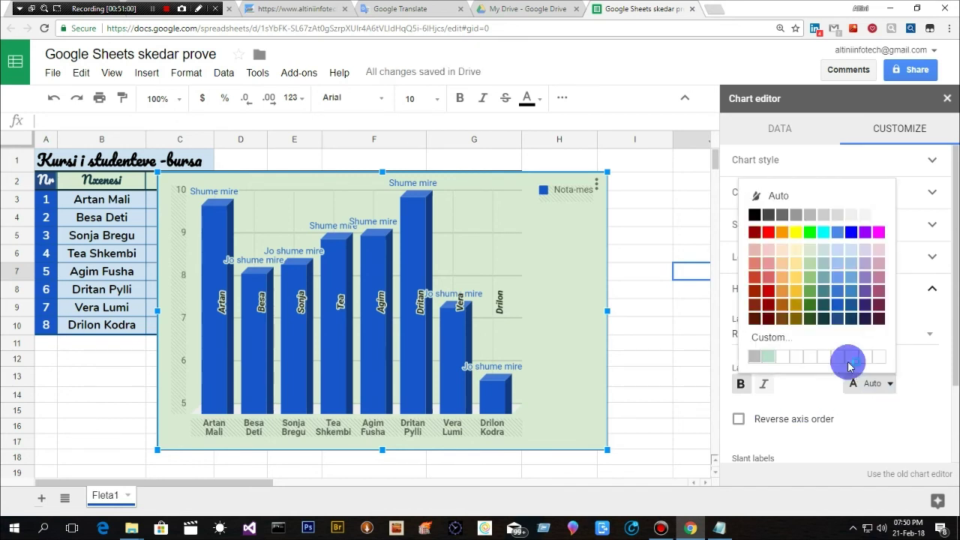
pyautogui.click(826, 323)
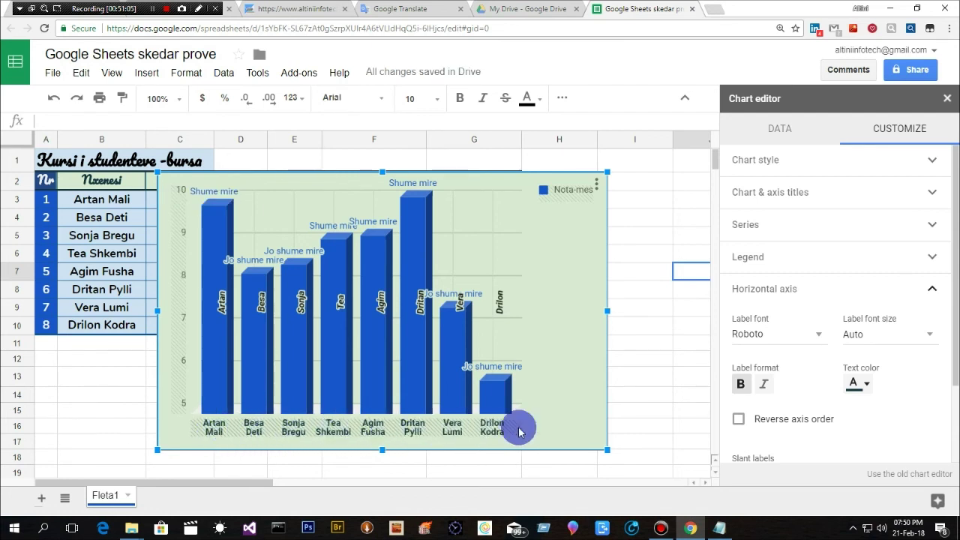
pyautogui.click(931, 293)
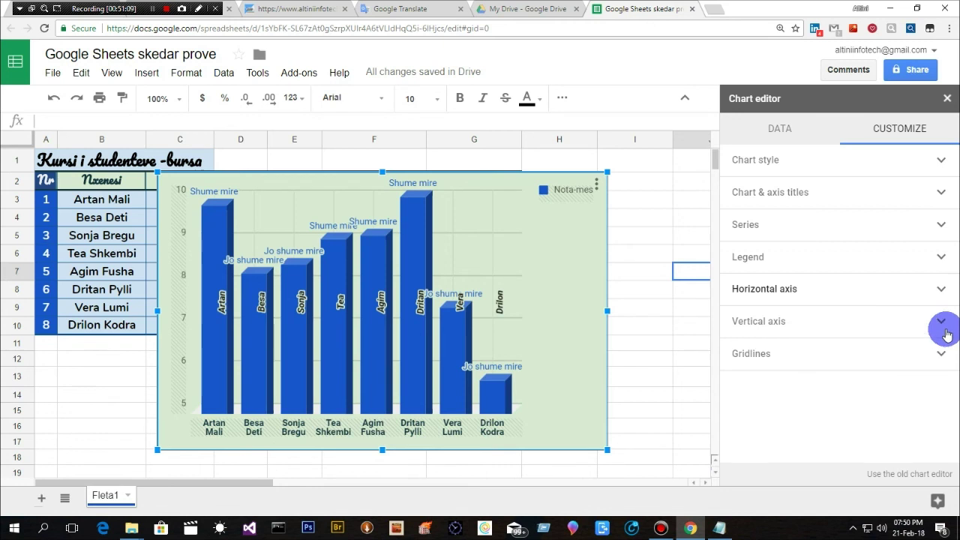
# Make the vertical axis labels bold and dark blue, after trying red and dark purple.
pyautogui.click(941, 325)
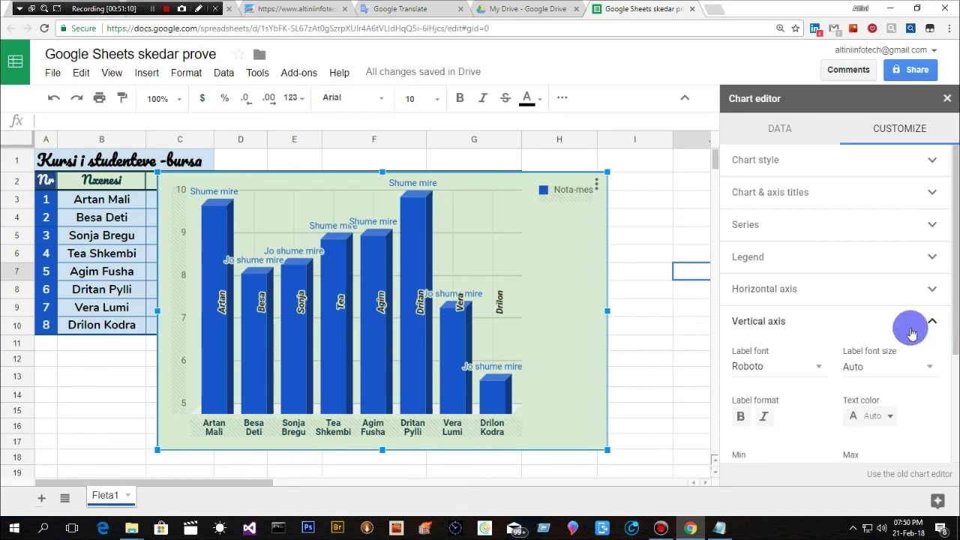
pyautogui.click(741, 417)
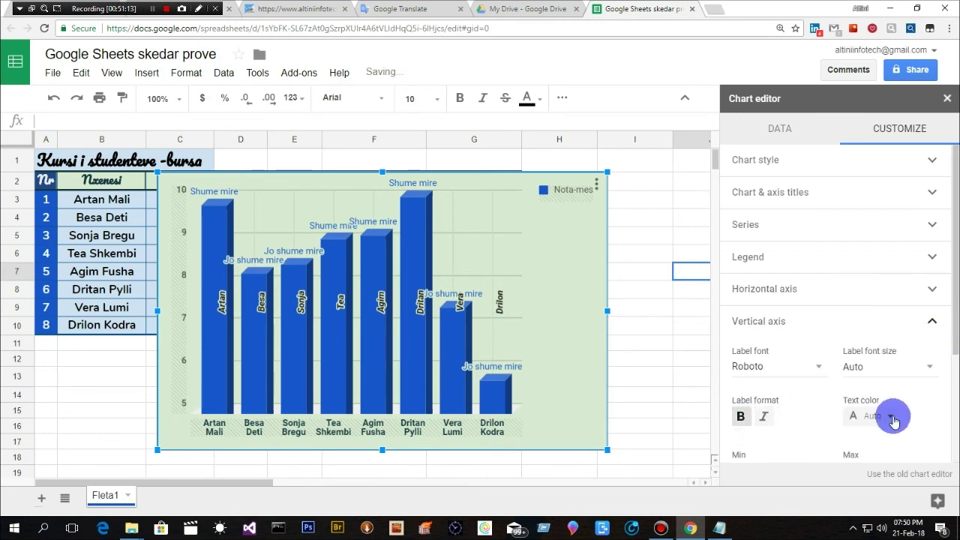
pyautogui.click(891, 420)
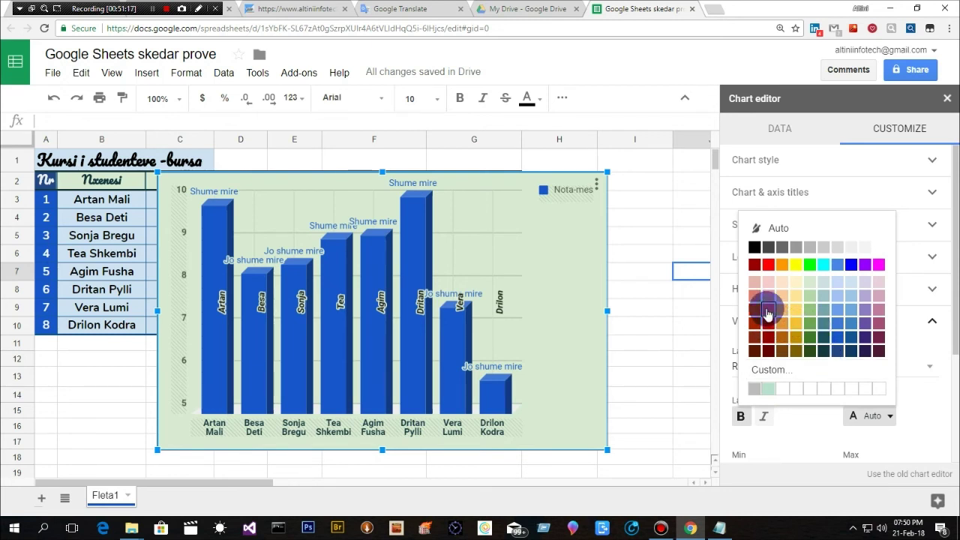
pyautogui.click(766, 314)
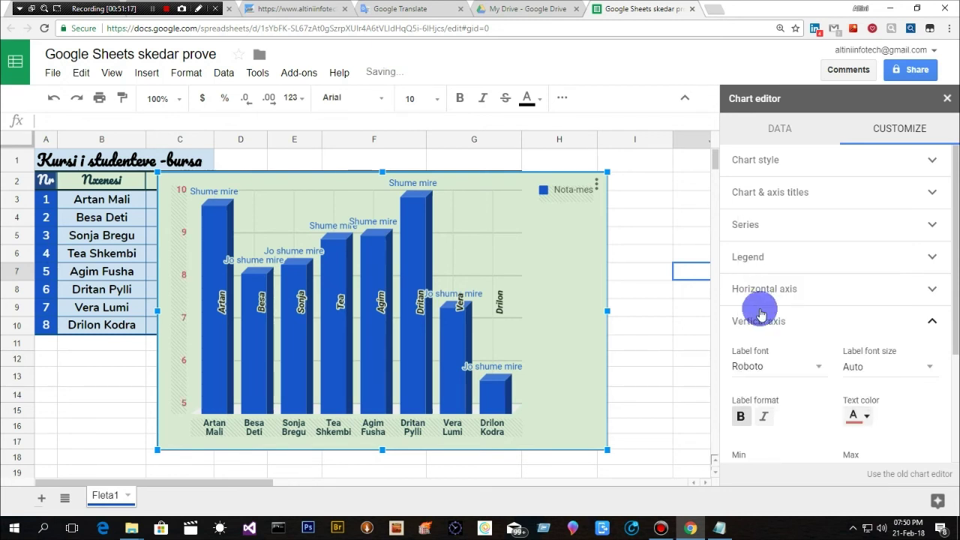
pyautogui.click(867, 419)
pyautogui.click(842, 353)
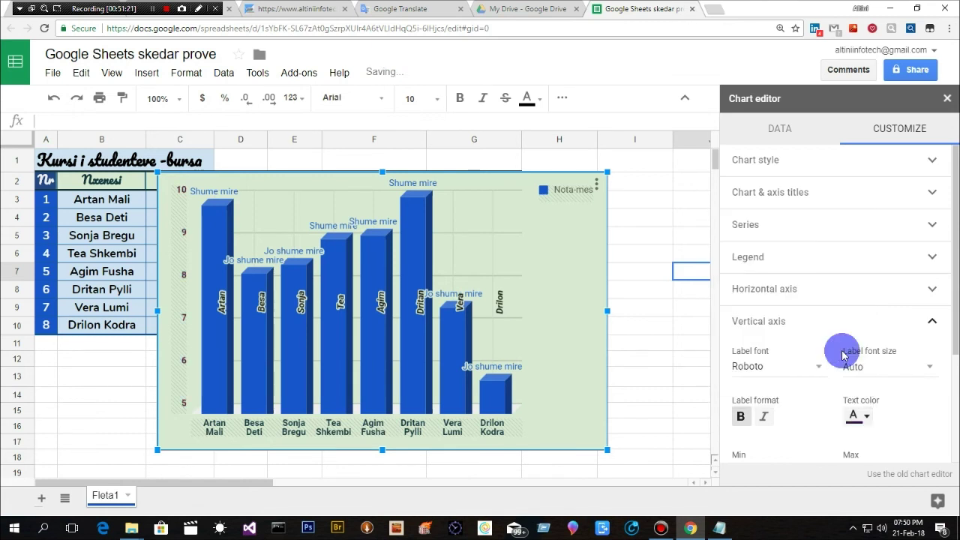
pyautogui.click(867, 419)
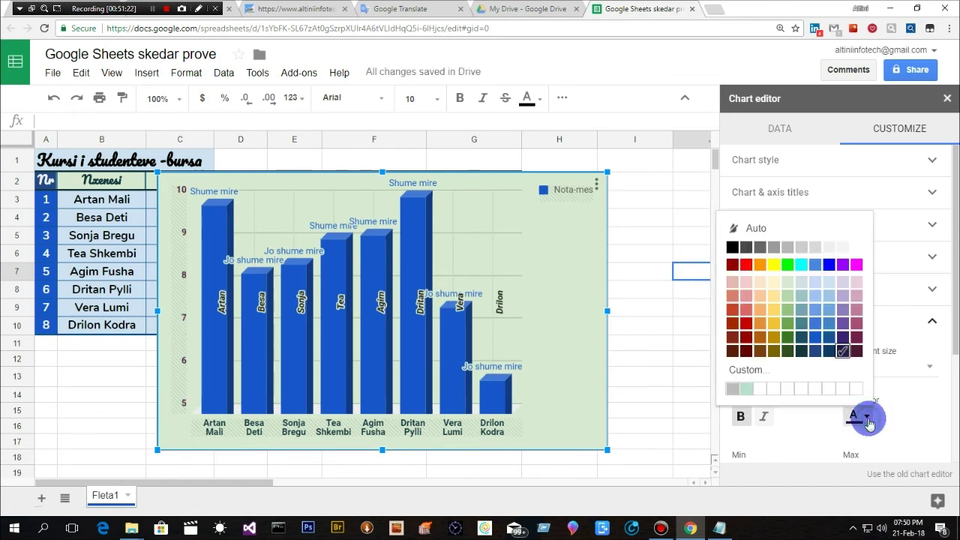
pyautogui.click(818, 353)
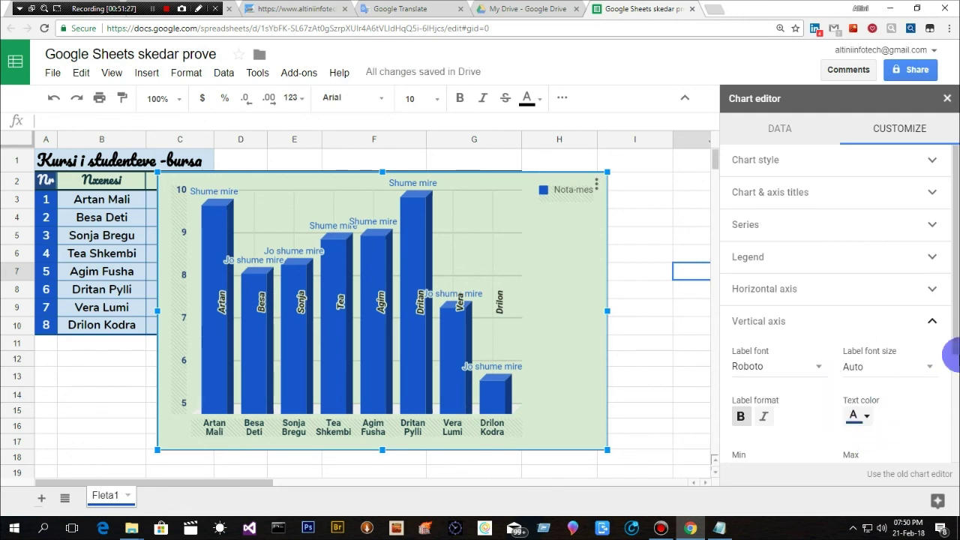
# Set the vertical axis label font size to 12.
pyautogui.scroll(-1, 954, 338)
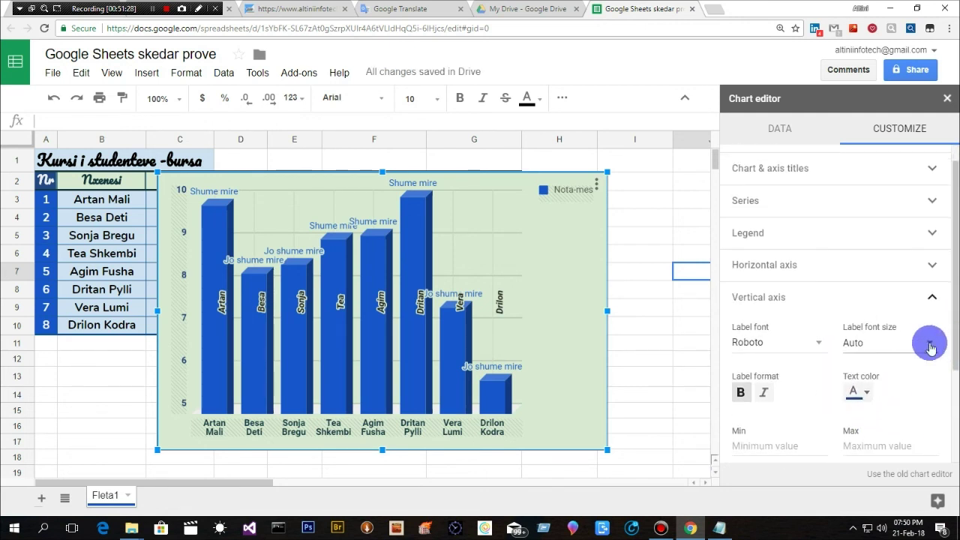
pyautogui.click(930, 347)
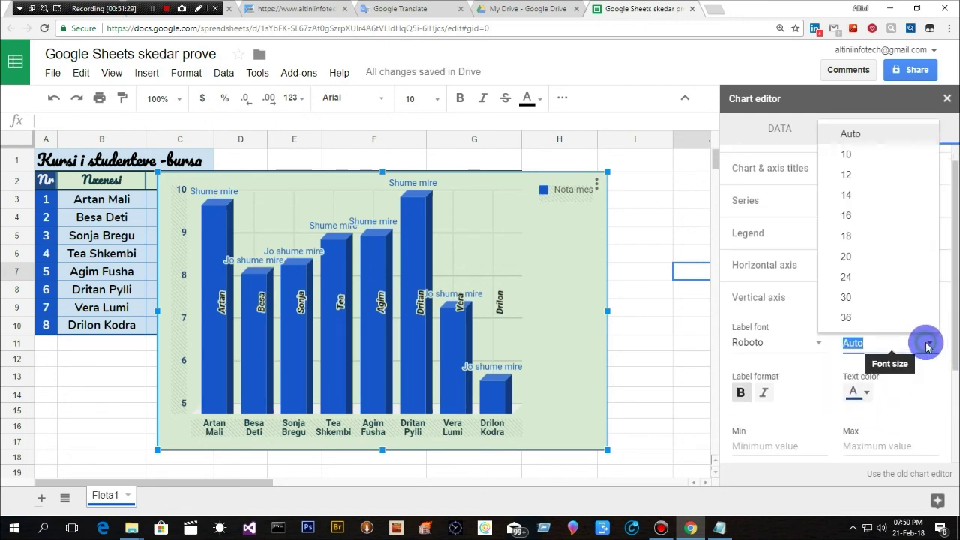
pyautogui.click(850, 177)
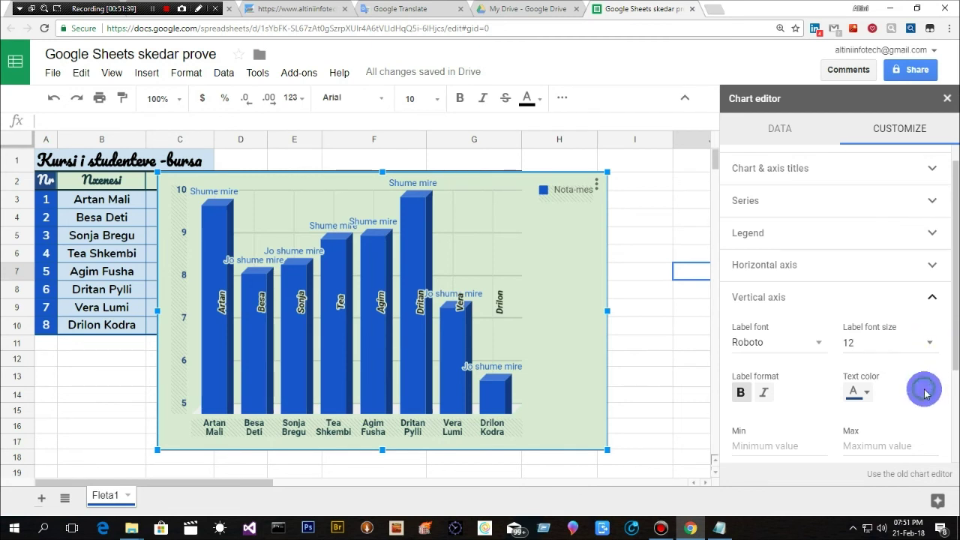
pyautogui.click(933, 301)
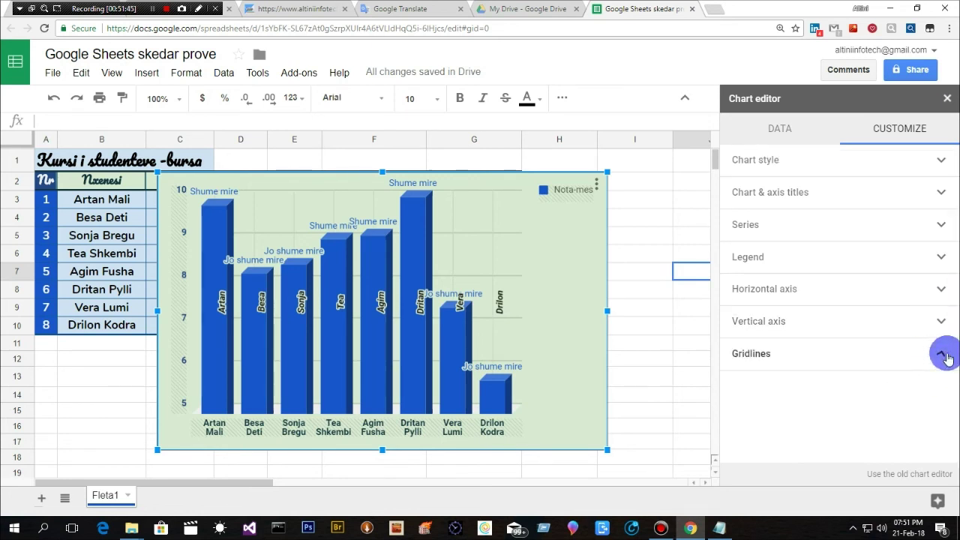
# Colour the vertical-axis major gridlines dark blue, keeping the major count at Auto.
pyautogui.moveTo(953, 364); pyautogui.dragTo(958, 398)
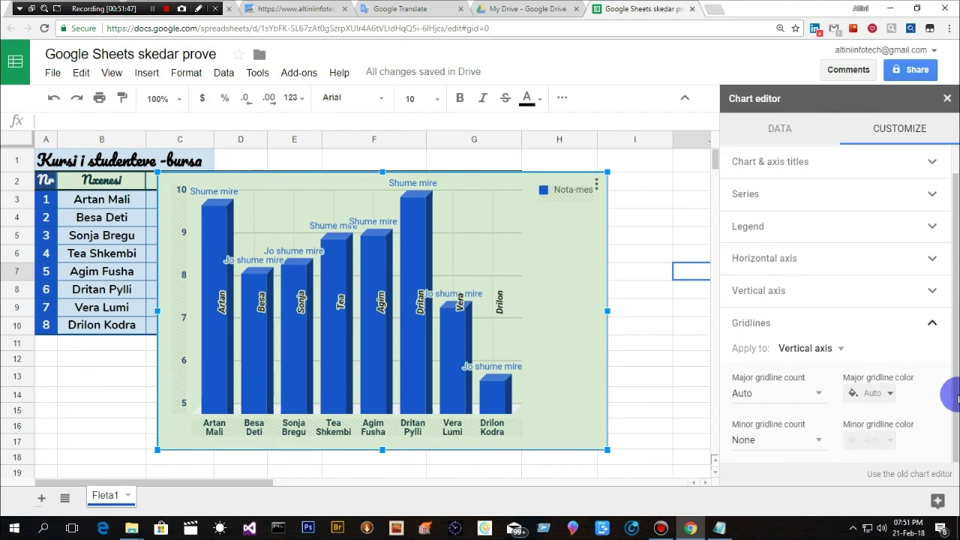
pyautogui.click(891, 395)
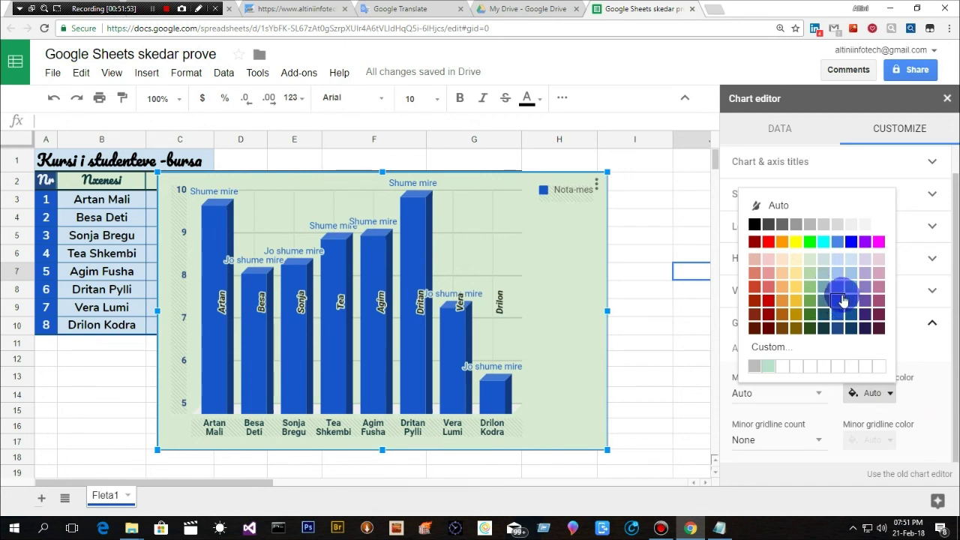
pyautogui.click(838, 317)
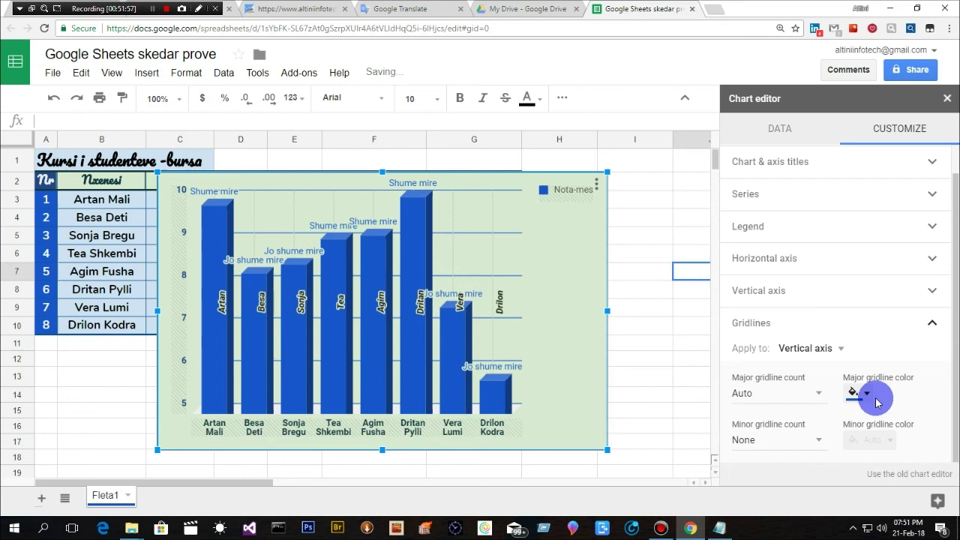
pyautogui.click(819, 395)
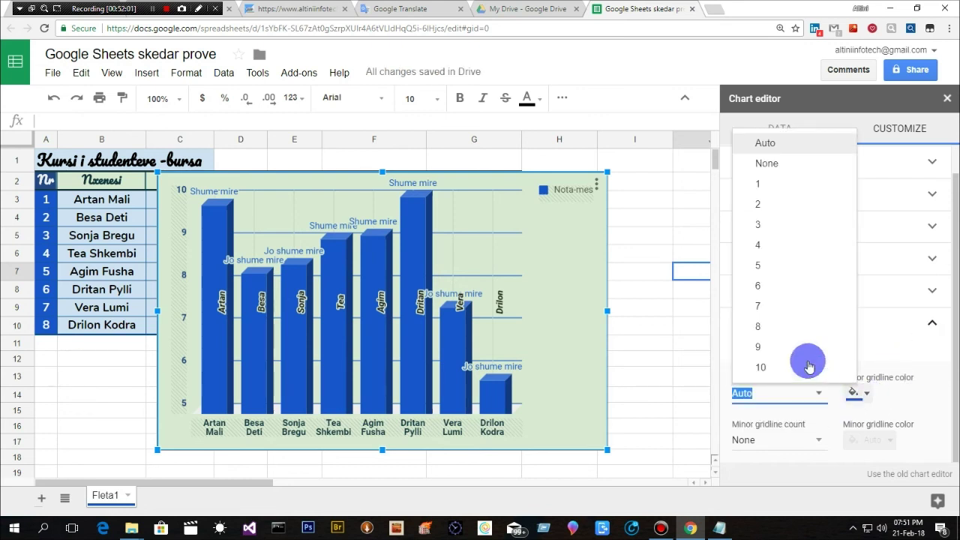
pyautogui.click(819, 396)
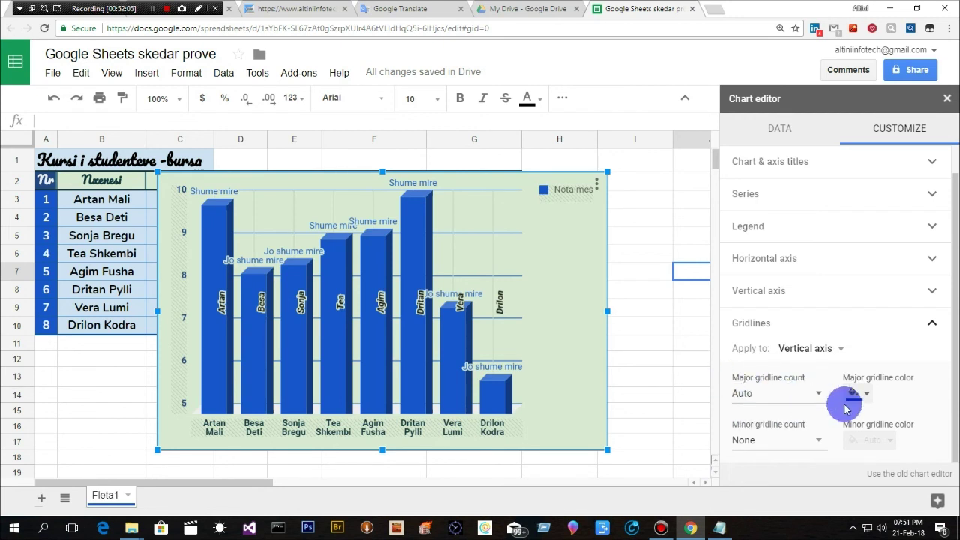
# Set the minor gridline count to 4 in light red, then close the chart editor.
pyautogui.click(815, 440)
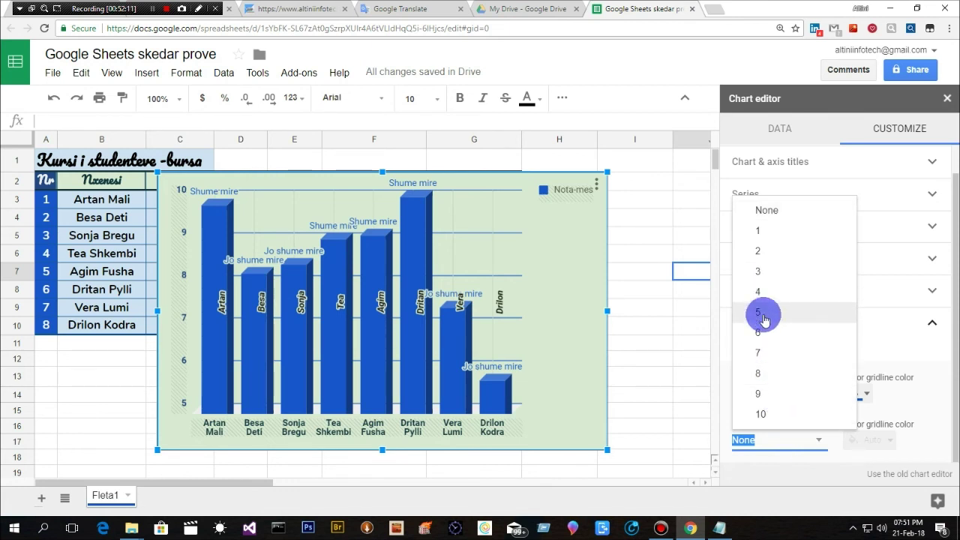
pyautogui.click(766, 415)
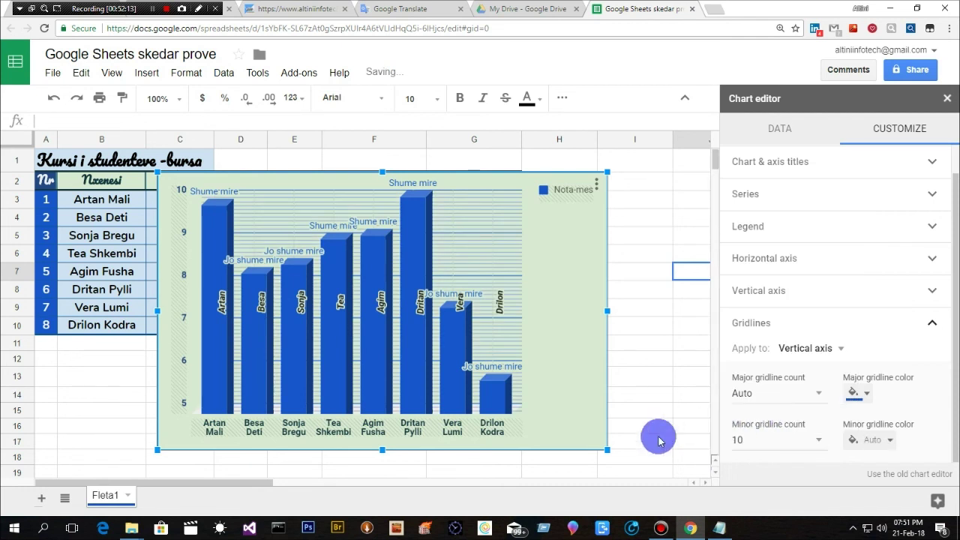
pyautogui.click(816, 440)
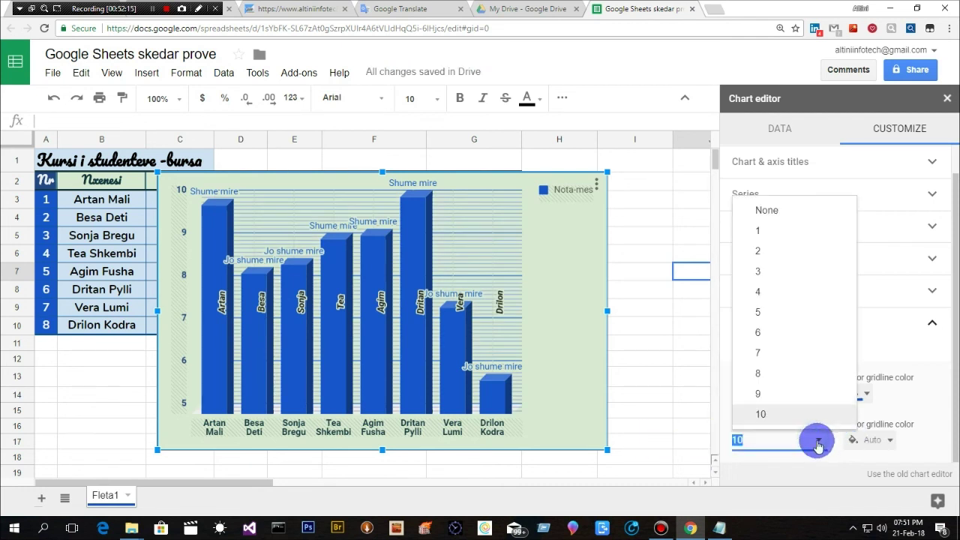
pyautogui.click(761, 293)
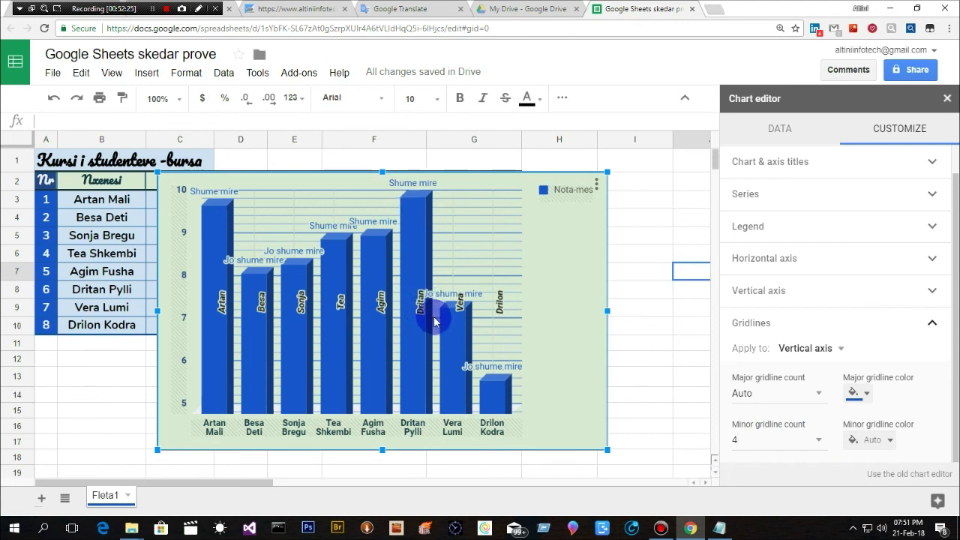
pyautogui.moveTo(890, 441)
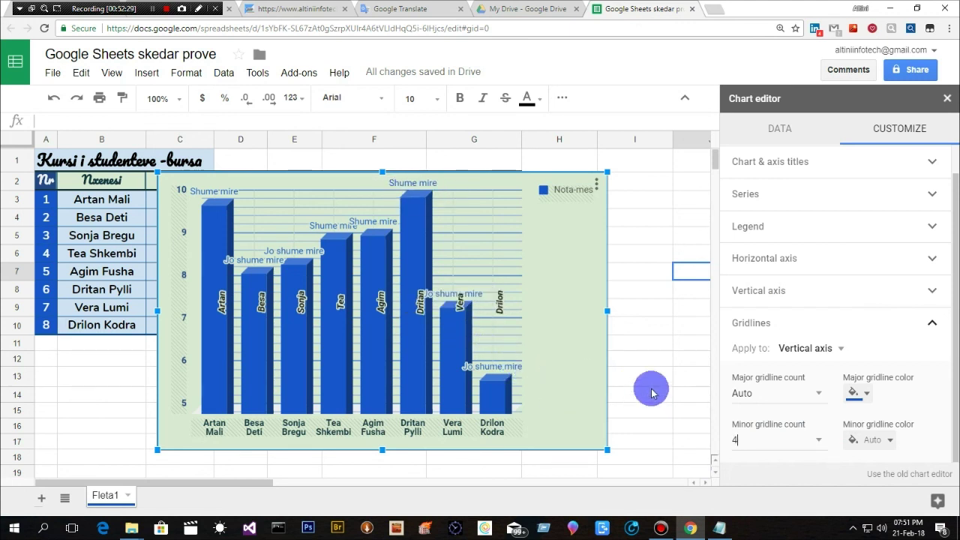
pyautogui.click(893, 441)
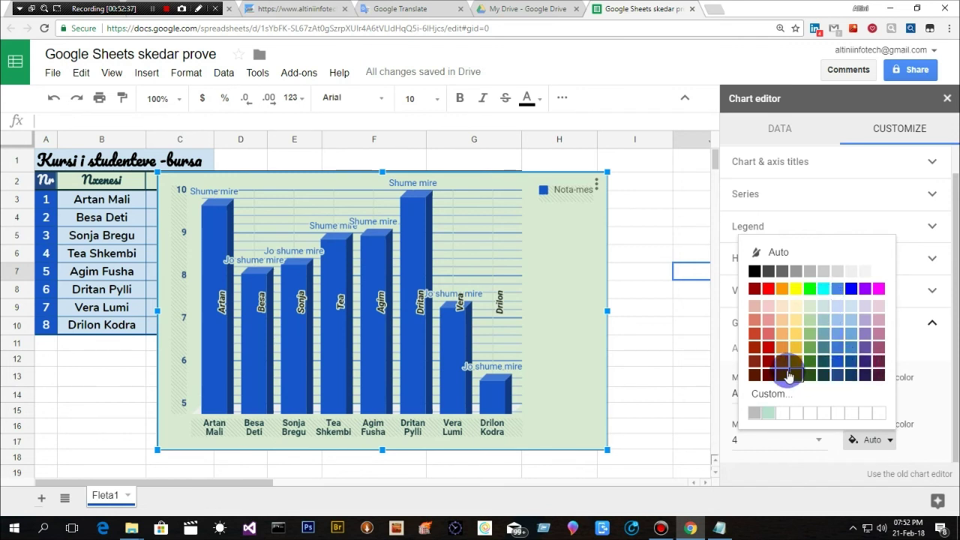
pyautogui.click(768, 338)
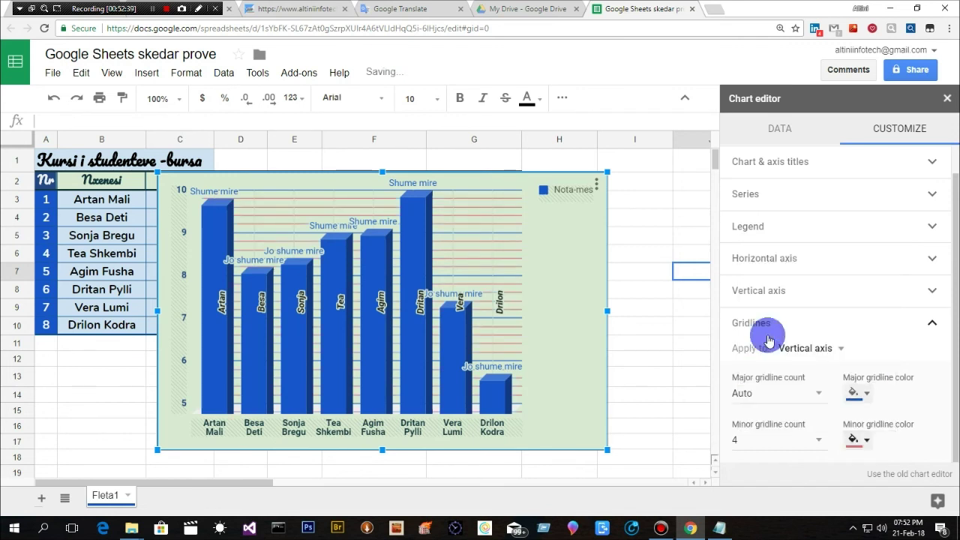
pyautogui.click(639, 342)
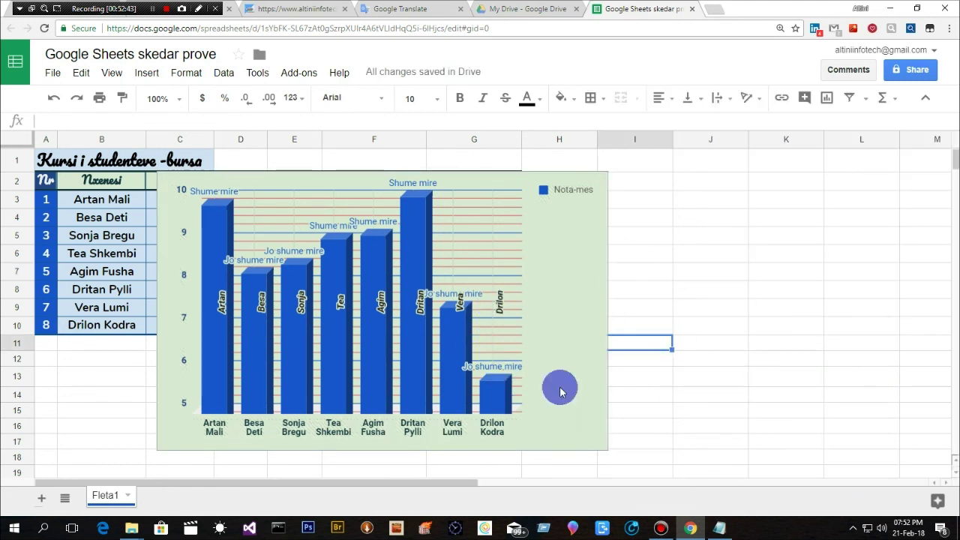
# Reopen the chart editor and review chart type and stacking for the B2:G10 column chart.
pyautogui.click(555, 266)
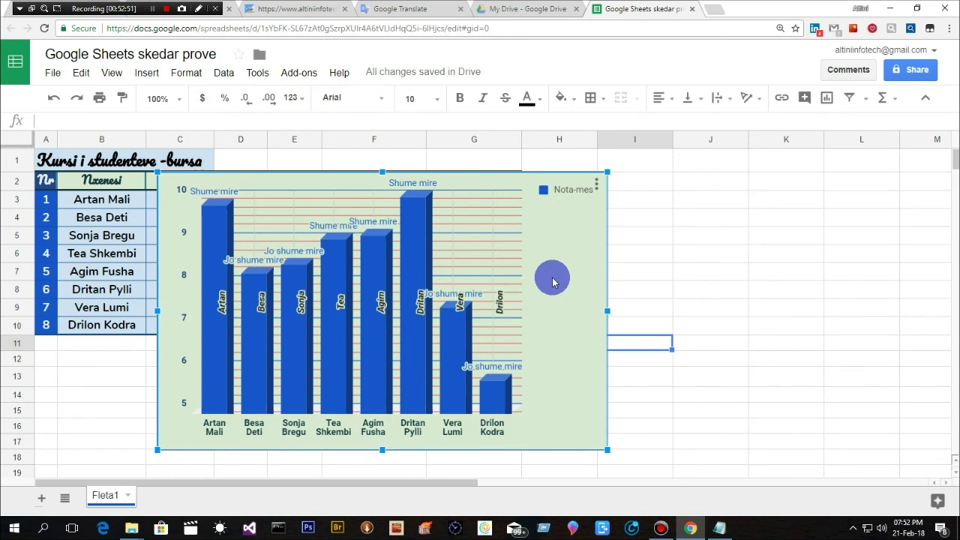
pyautogui.doubleClick(552, 281)
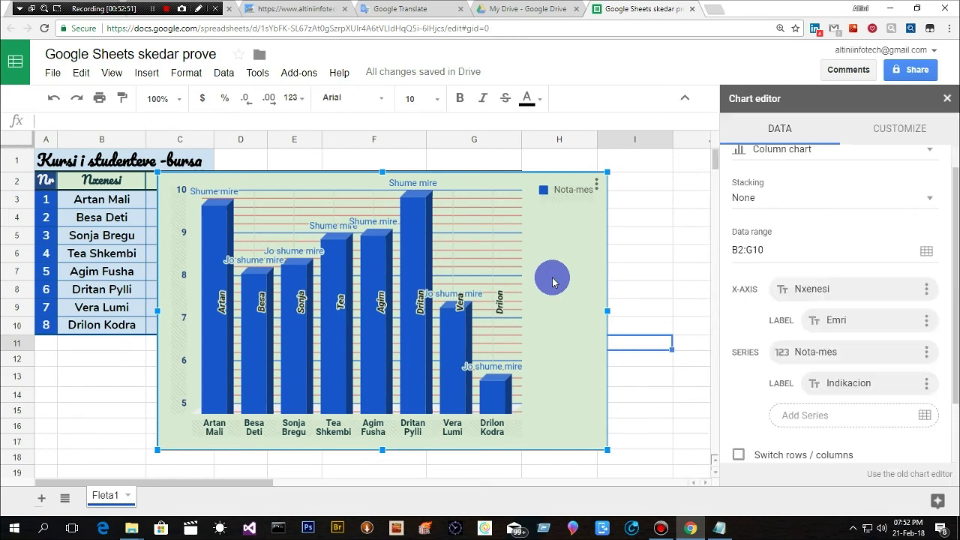
pyautogui.click(933, 152)
pyautogui.click(927, 156)
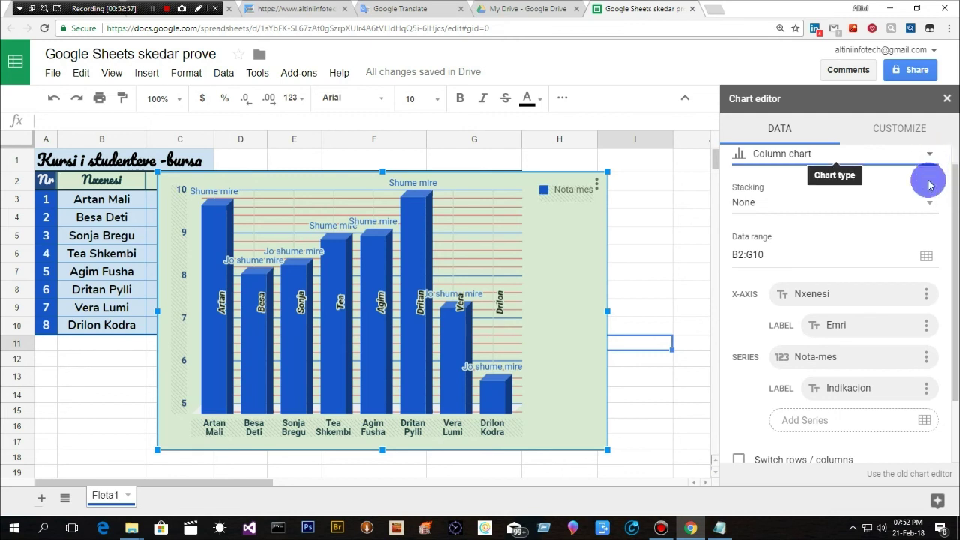
pyautogui.click(929, 203)
pyautogui.click(784, 131)
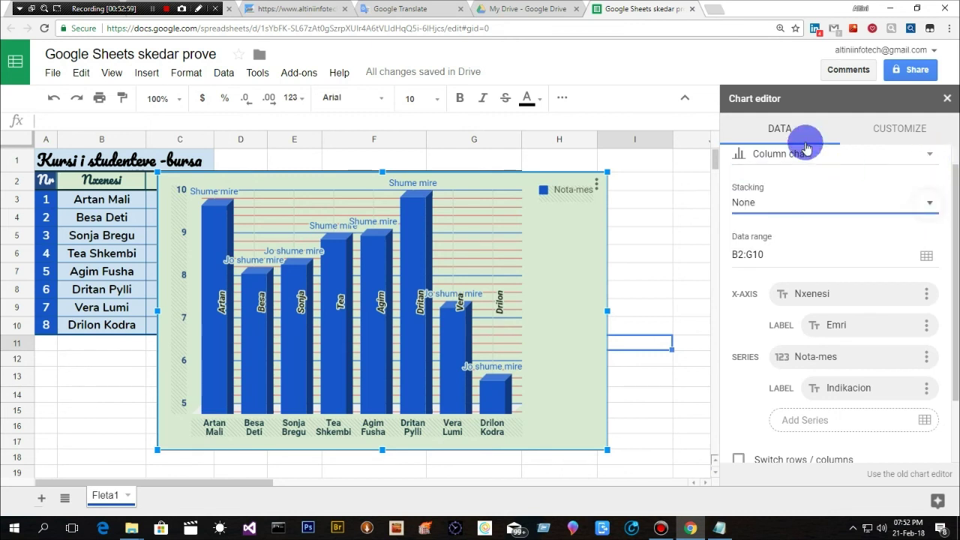
pyautogui.click(894, 132)
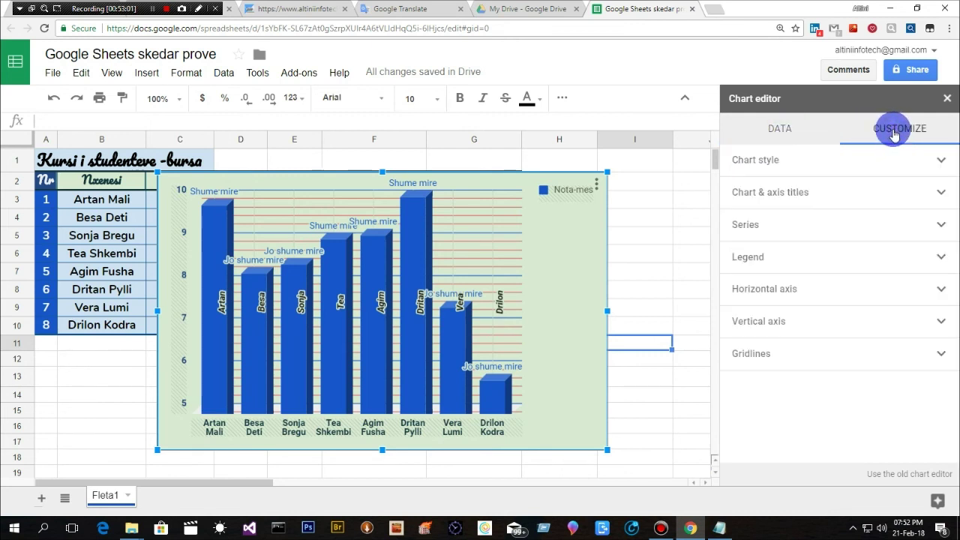
pyautogui.click(779, 129)
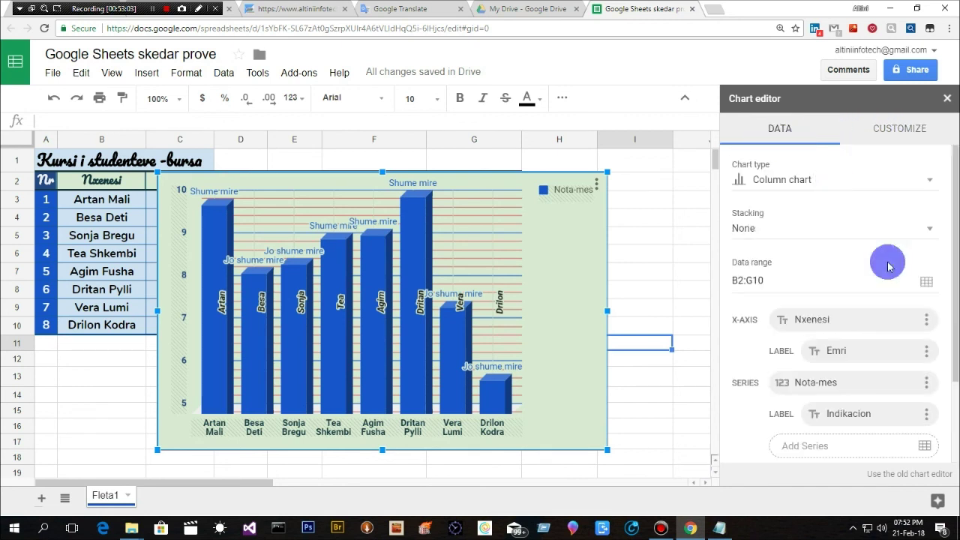
pyautogui.click(922, 179)
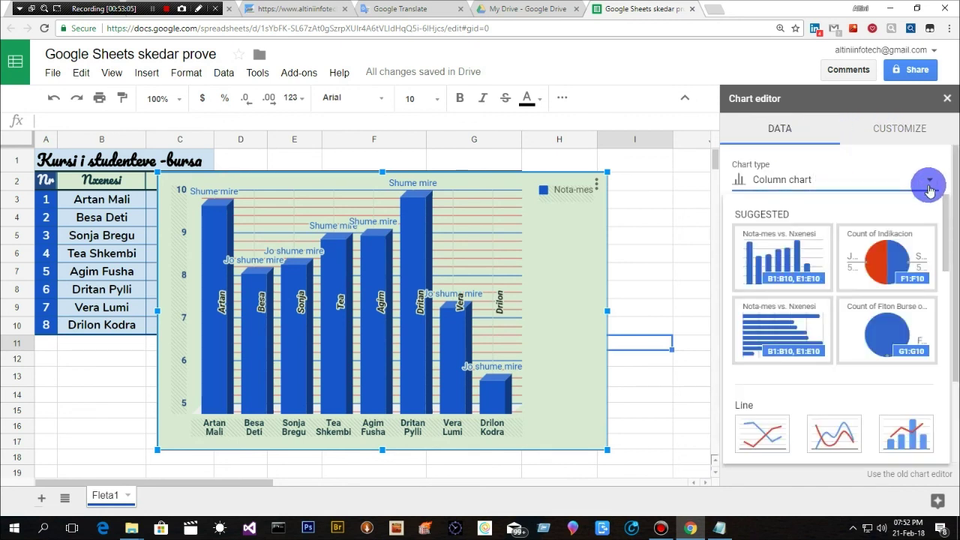
pyautogui.moveTo(951, 225)
pyautogui.mouseDown()
pyautogui.moveTo(951, 349)
pyautogui.moveTo(946, 199)
pyautogui.mouseUp()
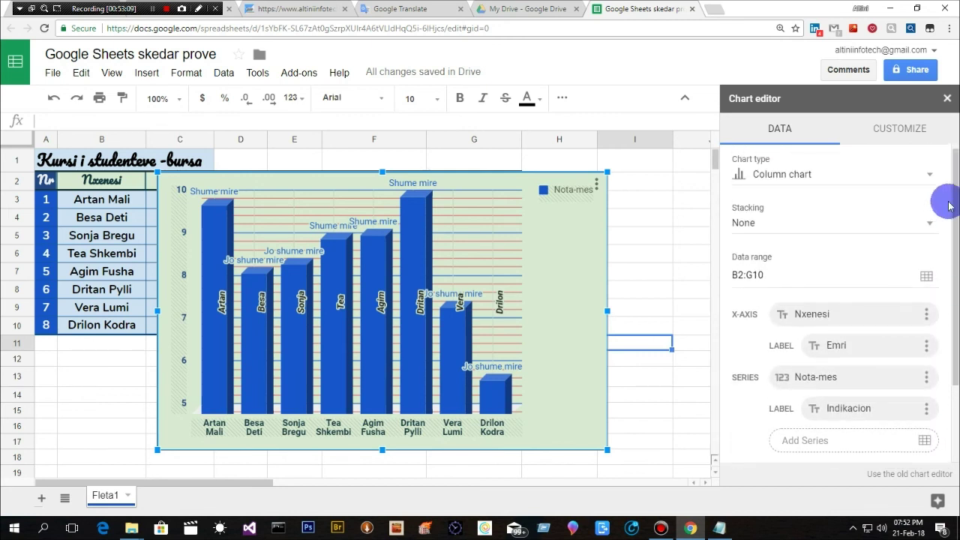
# Close the chart editor and bring up the chart's edit menu of chart parts.
pyautogui.click(889, 128)
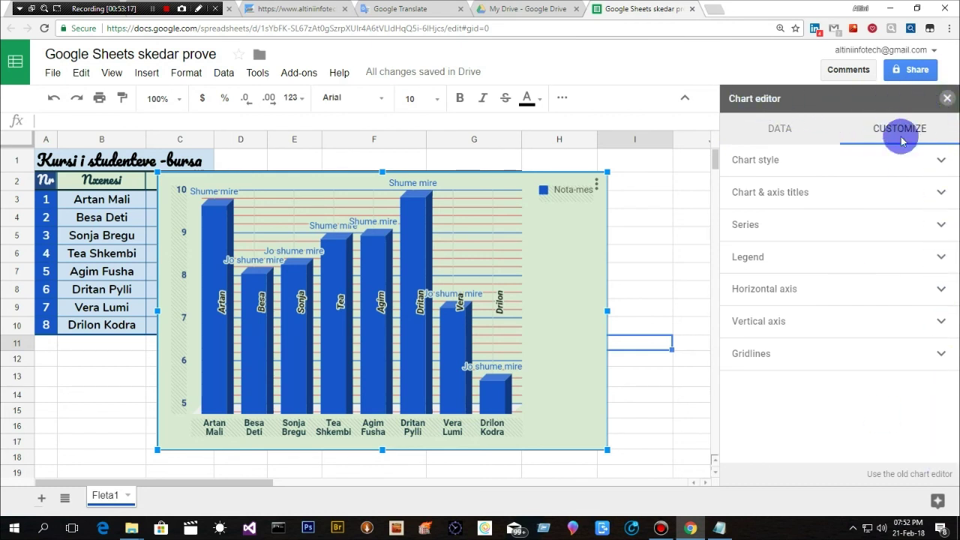
pyautogui.click(946, 99)
pyautogui.click(556, 238)
pyautogui.rightClick(564, 236)
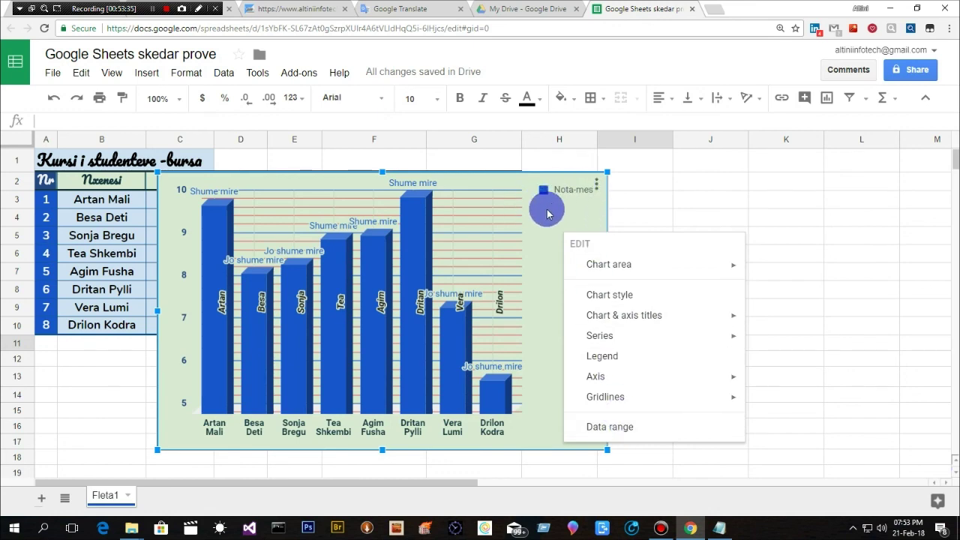
# Move the grade chart right of the table and shrink it from the lower-left corner.
pyautogui.moveTo(547, 214); pyautogui.dragTo(760, 218)
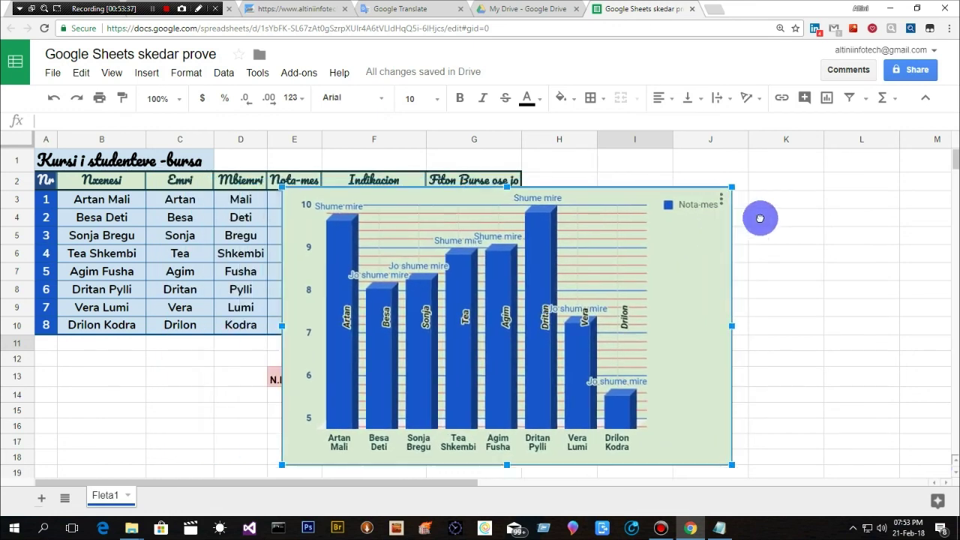
pyautogui.moveTo(759, 218)
pyautogui.mouseDown()
pyautogui.moveTo(910, 193)
pyautogui.moveTo(908, 210)
pyautogui.moveTo(919, 199)
pyautogui.moveTo(909, 212)
pyautogui.mouseUp()
pyautogui.moveTo(521, 450)
pyautogui.mouseDown()
pyautogui.moveTo(610, 385)
pyautogui.moveTo(661, 377)
pyautogui.mouseUp()
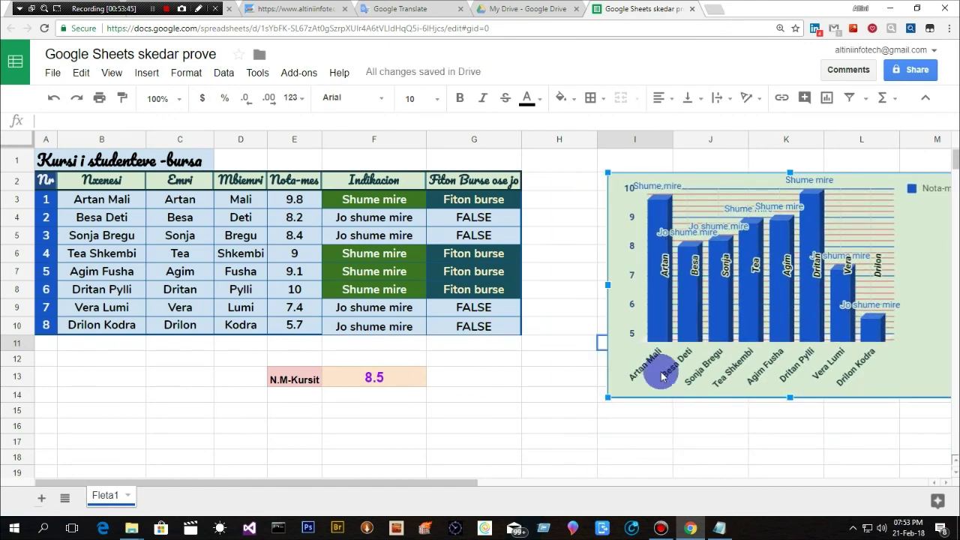
pyautogui.moveTo(917, 270); pyautogui.dragTo(848, 271)
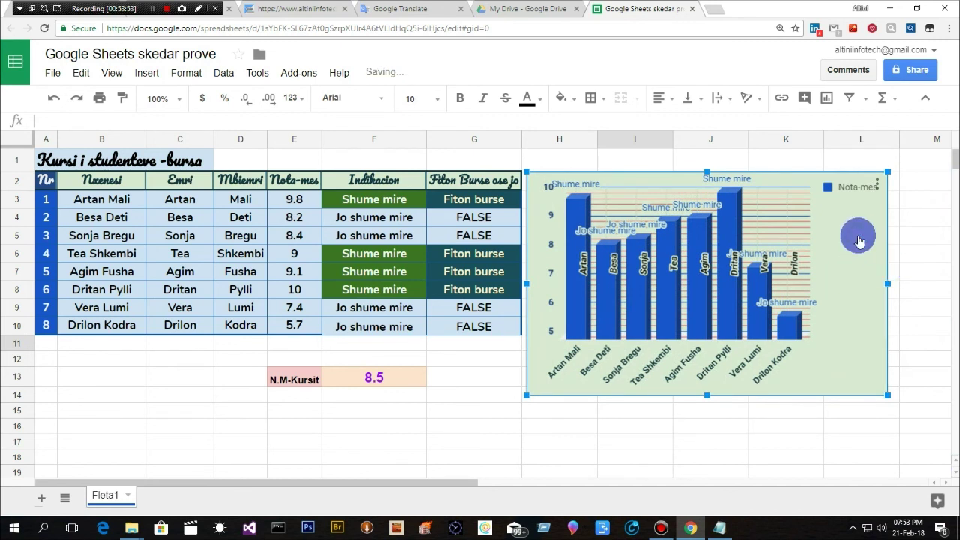
pyautogui.doubleClick(860, 240)
pyautogui.click(855, 239)
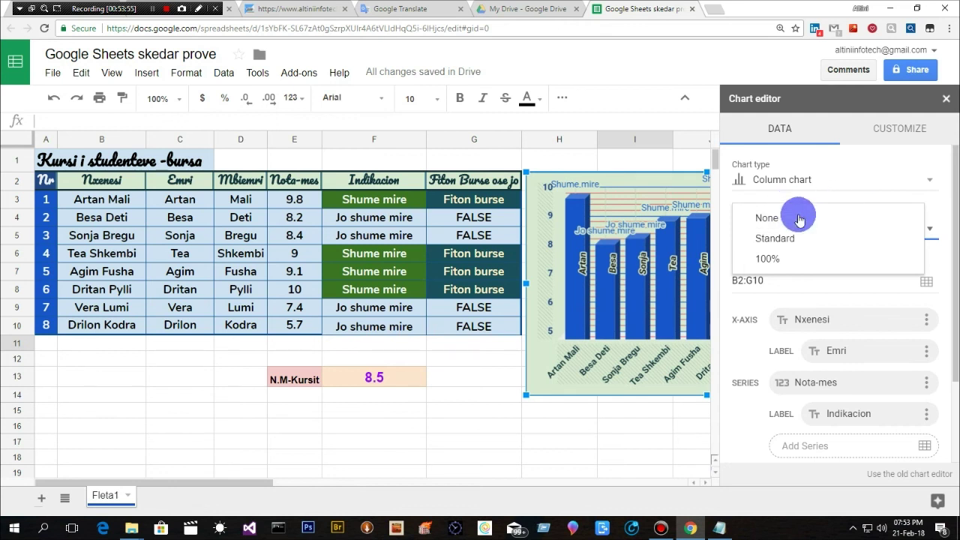
pyautogui.click(930, 183)
pyautogui.click(930, 183)
pyautogui.click(930, 183)
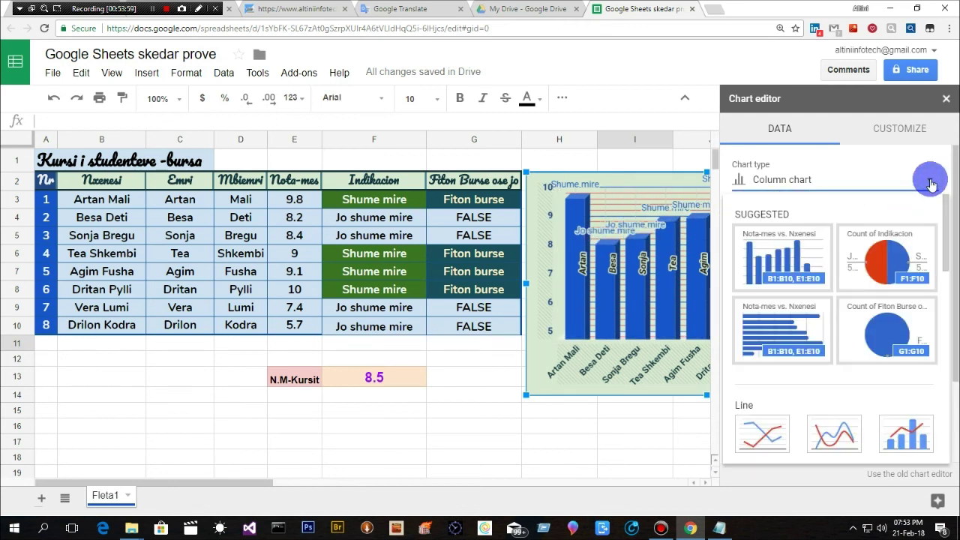
pyautogui.click(930, 184)
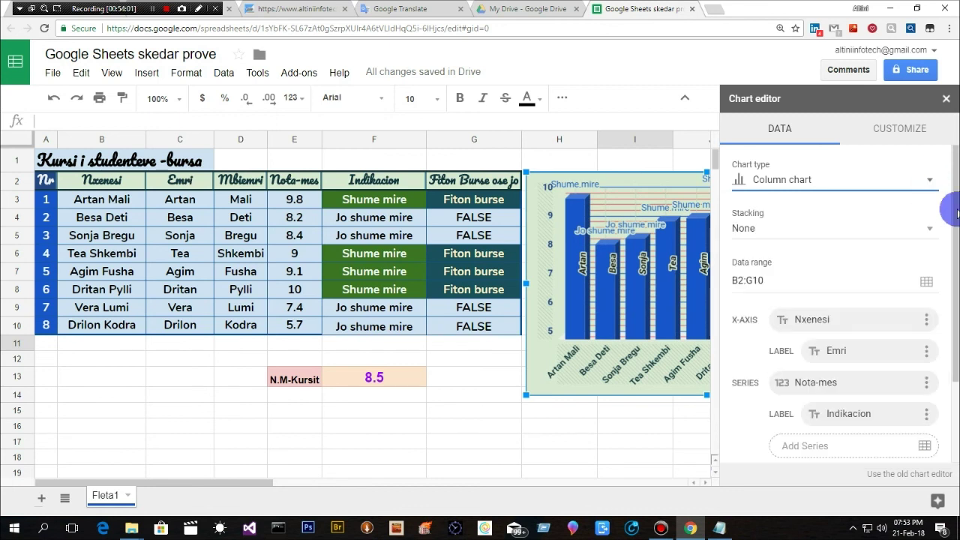
pyautogui.moveTo(954, 225); pyautogui.dragTo(950, 360)
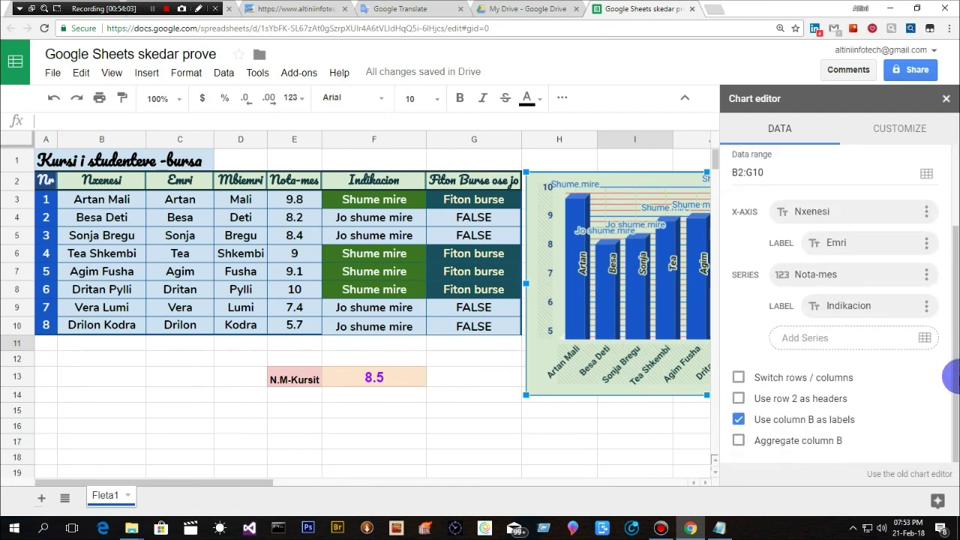
pyautogui.moveTo(953, 275); pyautogui.dragTo(943, 208)
pyautogui.click(900, 128)
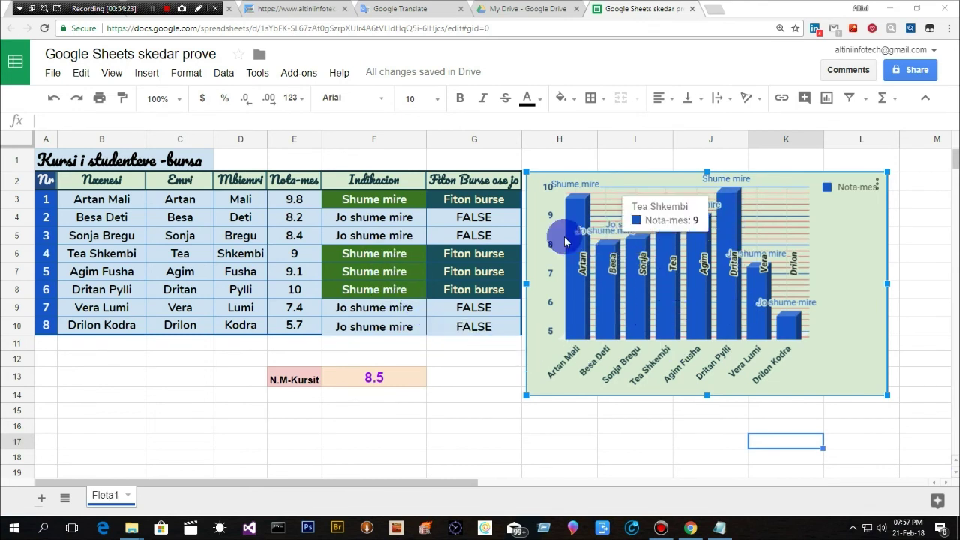
pyautogui.click(297, 257)
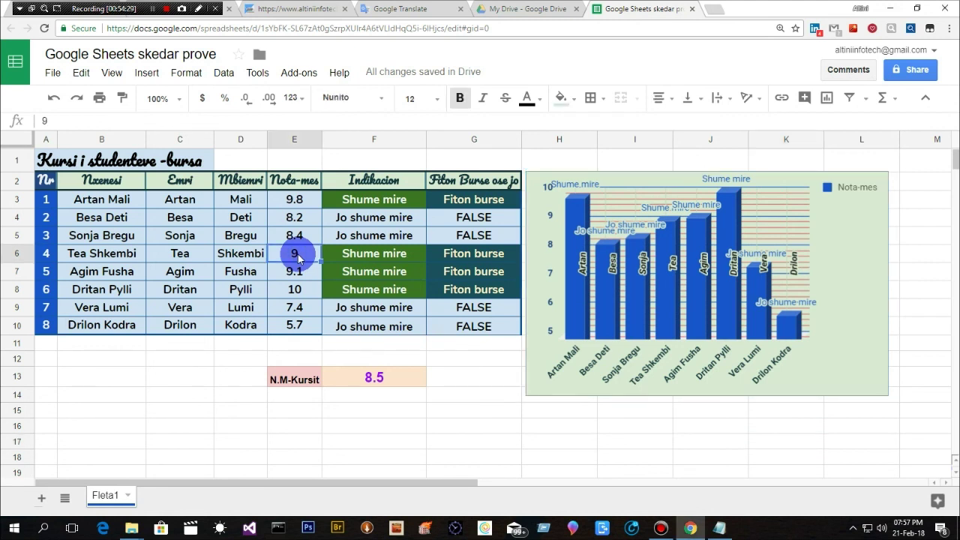
pyautogui.press('Delete')
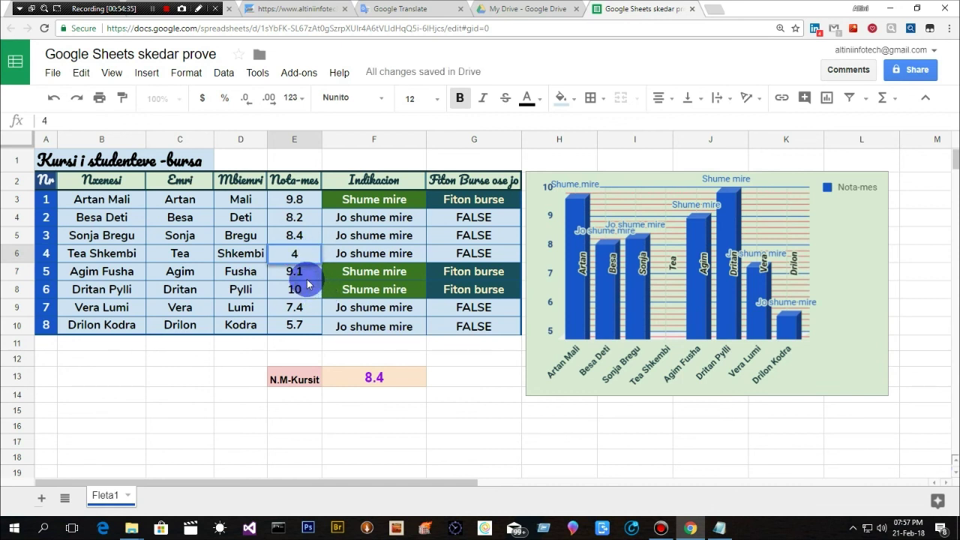
pyautogui.press('Return')
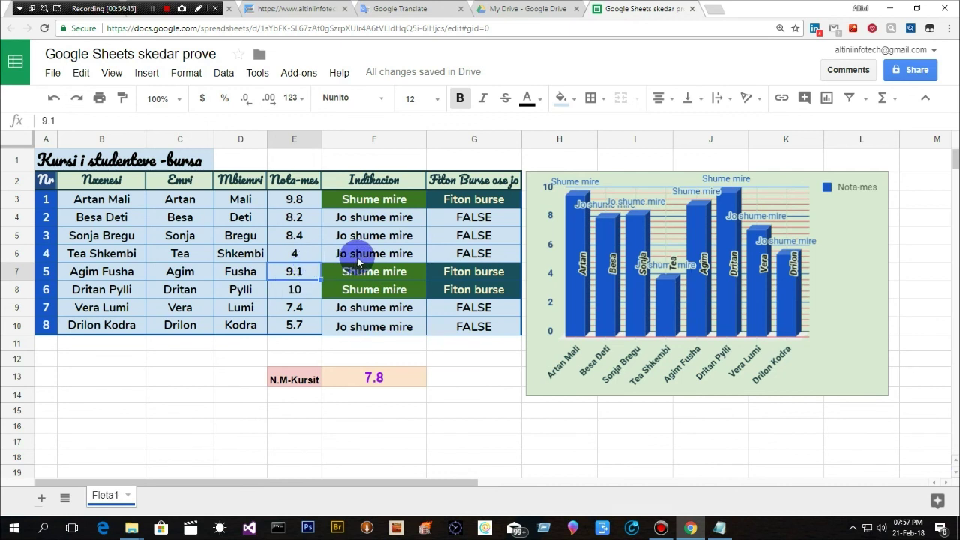
pyautogui.click(303, 256)
pyautogui.write('9')
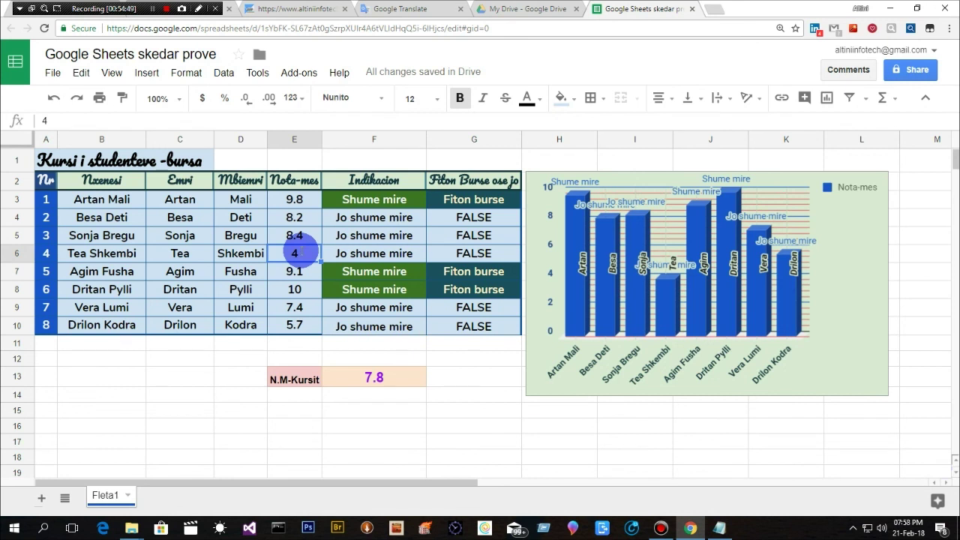
pyautogui.click(299, 295)
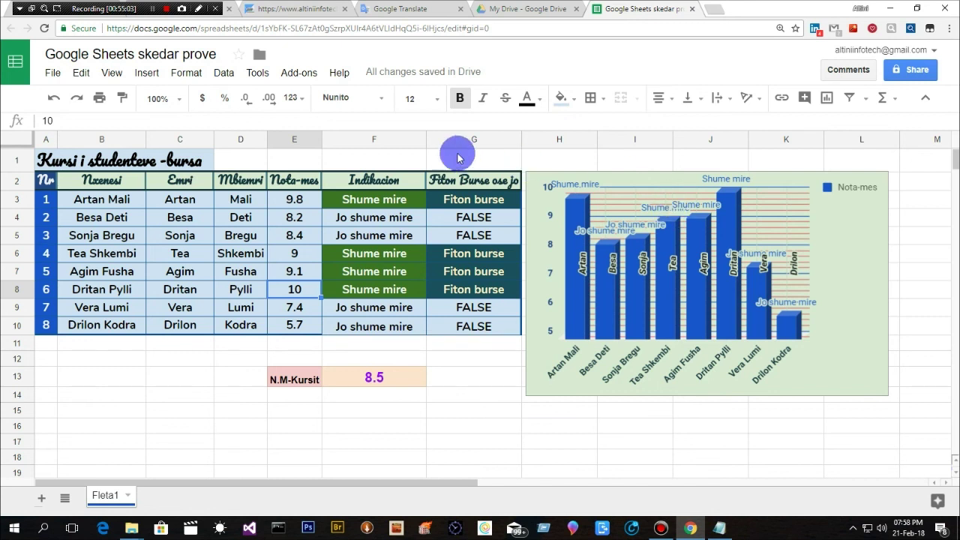
pyautogui.click(82, 72)
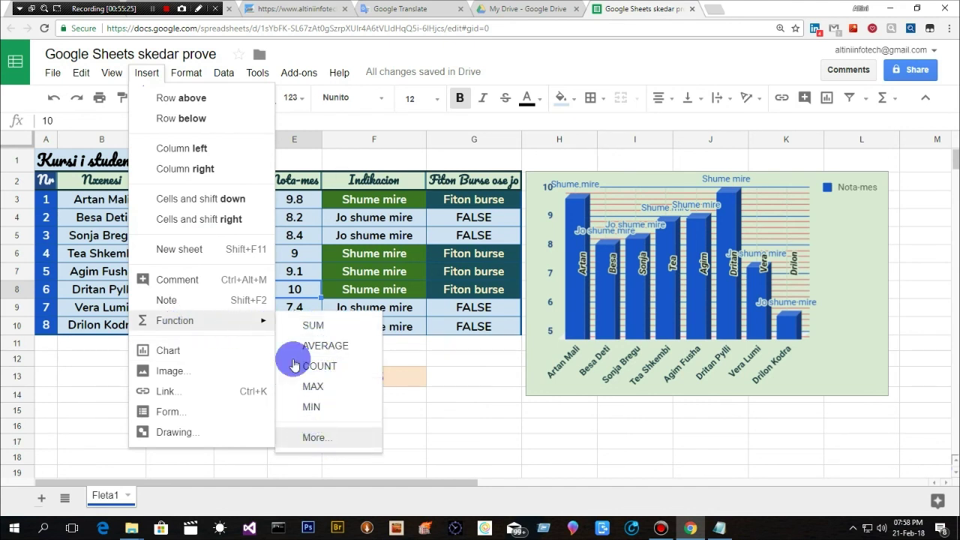
pyautogui.moveTo(257, 72)
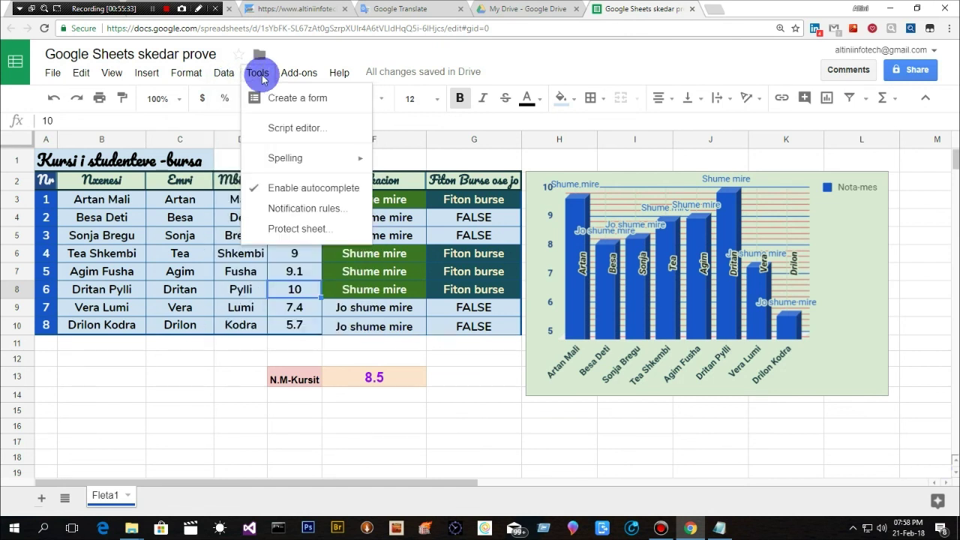
pyautogui.click(220, 380)
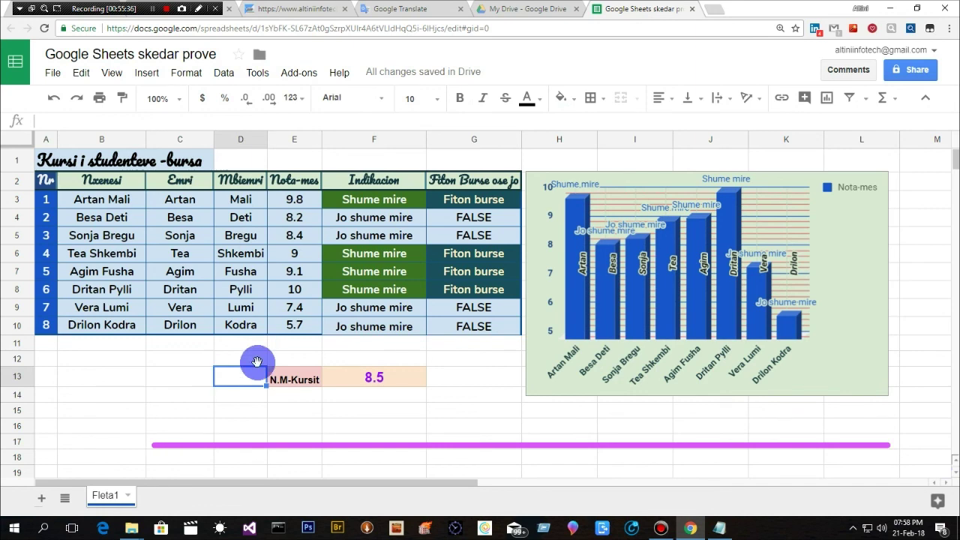
# Post the comment 'Nje Spreadsheet mjaft domethenes!' on cell D13, fixing the typo first.
pyautogui.click(850, 72)
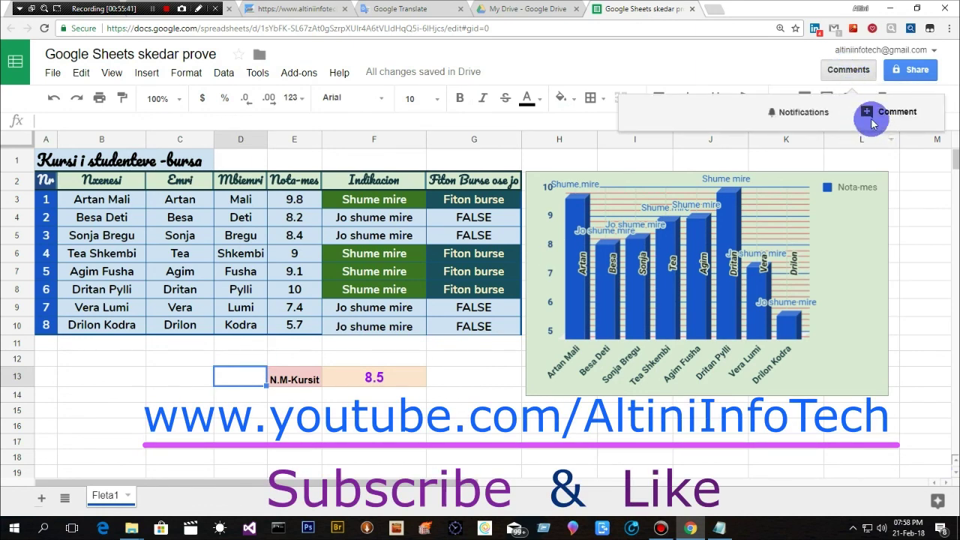
pyautogui.click(868, 113)
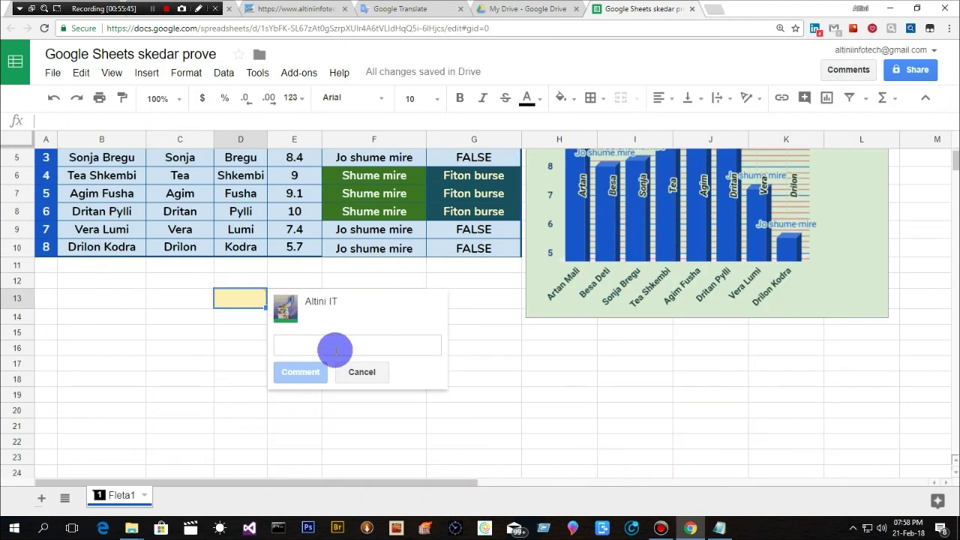
pyautogui.write('Nje Spresdsheet miaft domethenes')
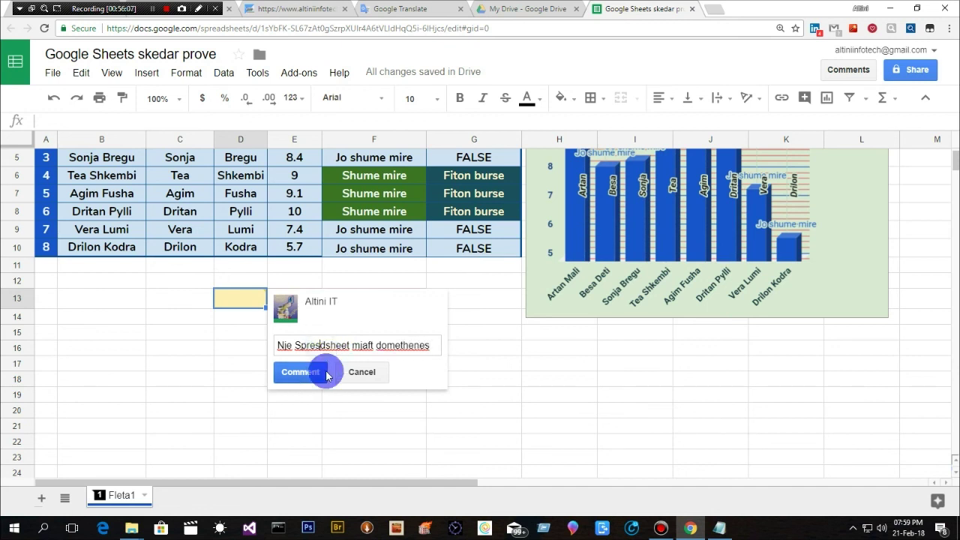
pyautogui.click(326, 375)
pyautogui.write('ad')
pyautogui.press('BackSpace')
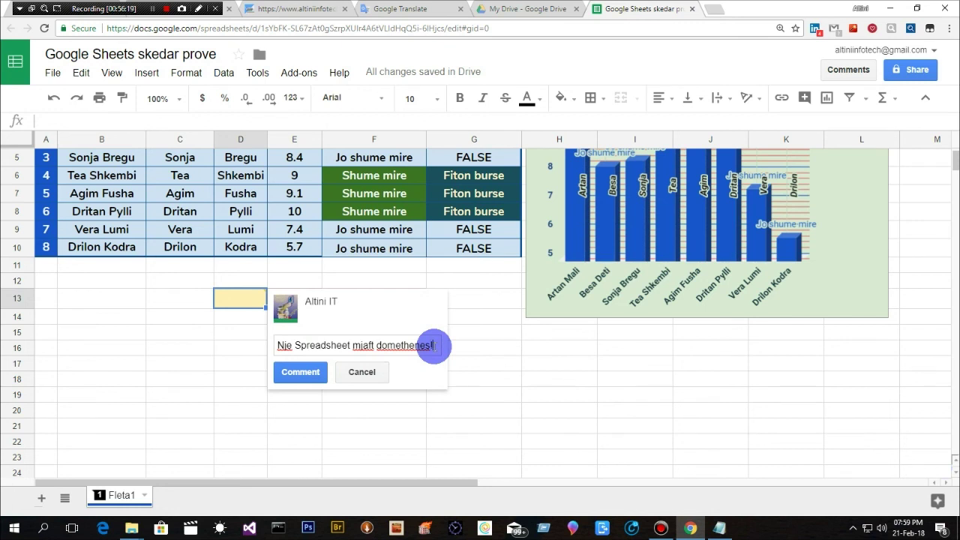
pyautogui.click(296, 370)
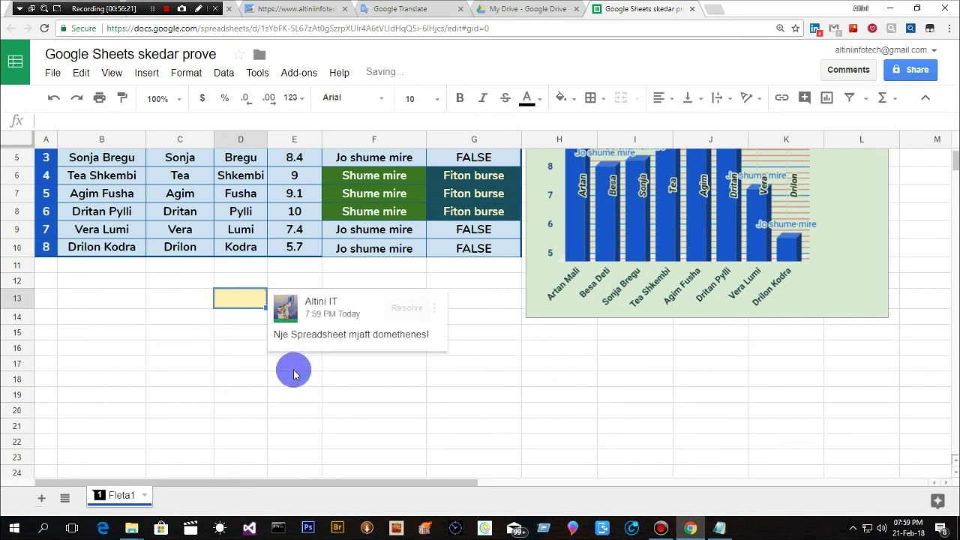
# Resolve the D13 comment, close the comments list, and bring up sharing settings.
pyautogui.click(411, 308)
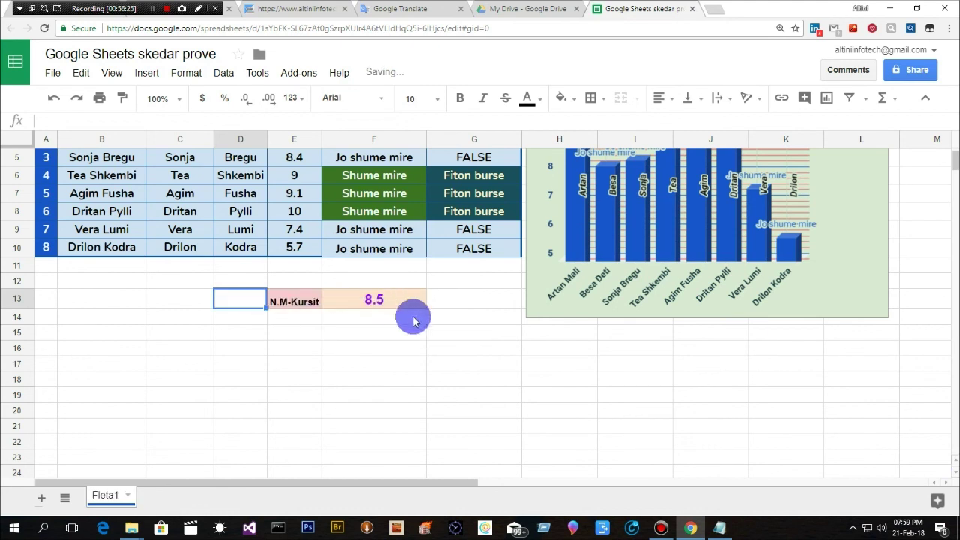
pyautogui.click(860, 71)
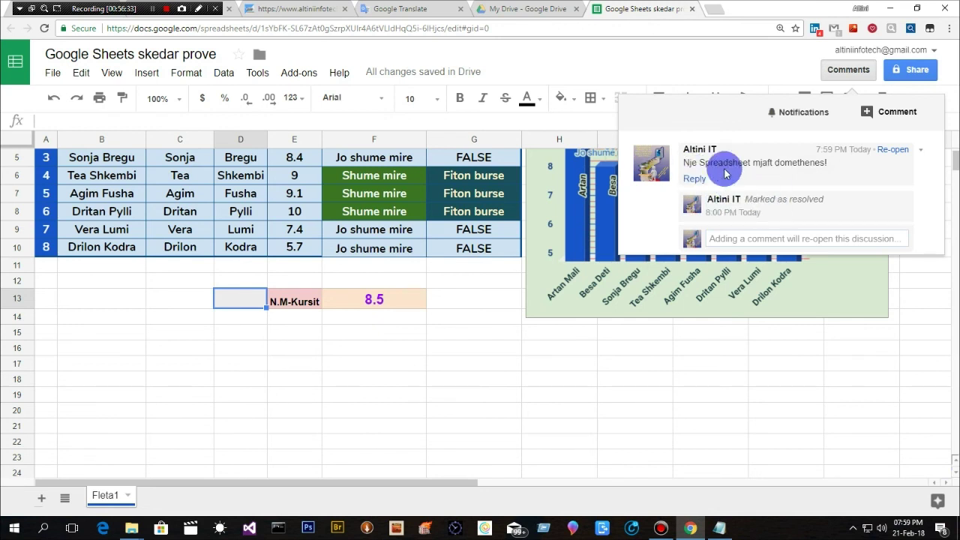
pyautogui.click(748, 59)
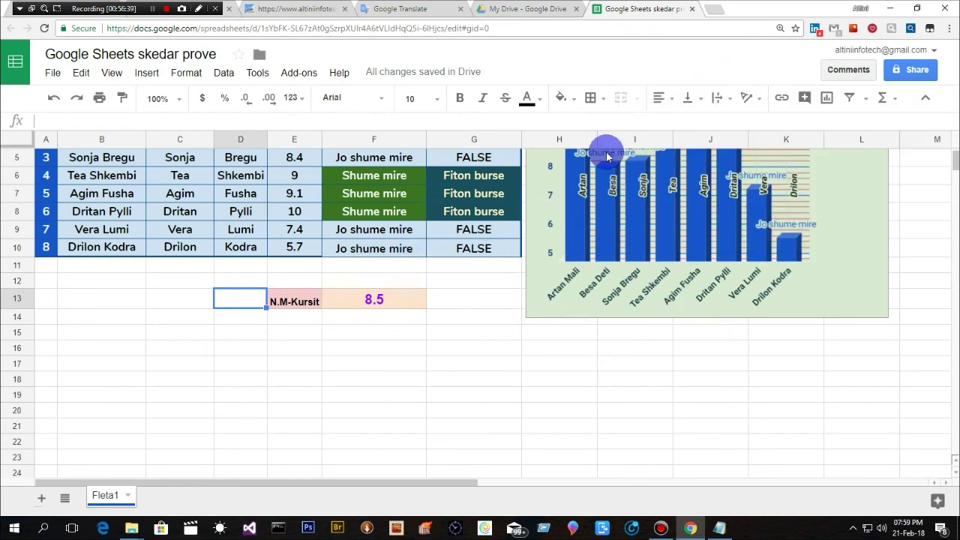
pyautogui.click(911, 72)
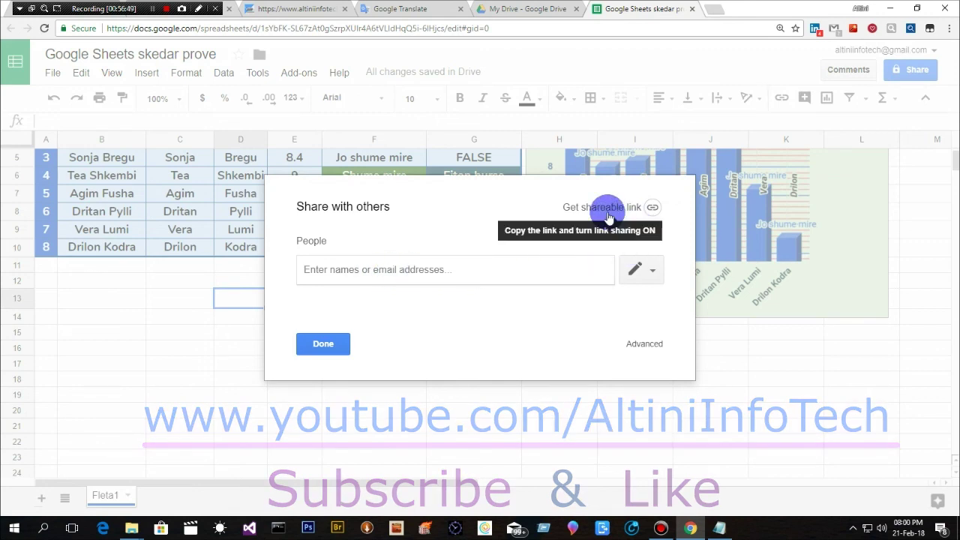
# Enable link sharing and invite a contact with the note 'Nje skedar prove ne Google sheets!'.
pyautogui.click(651, 211)
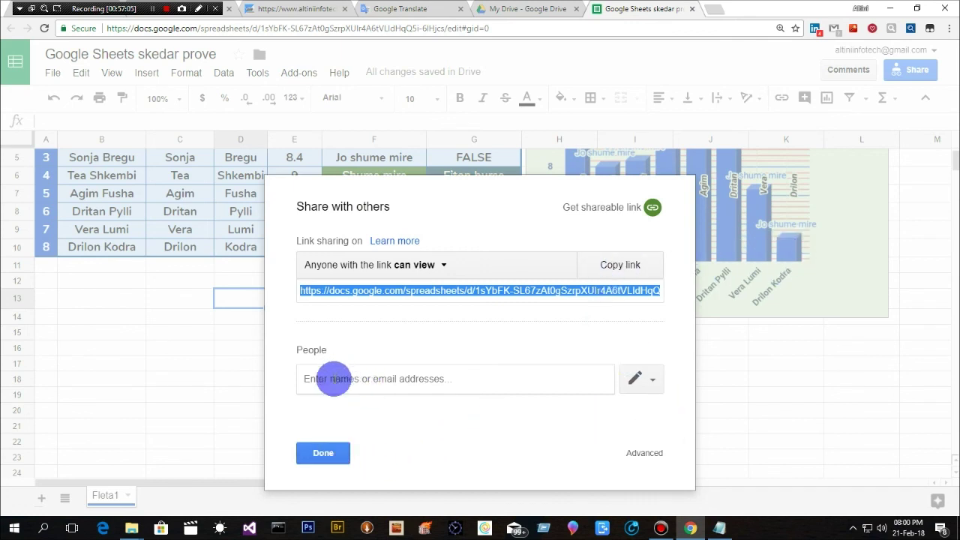
pyautogui.click(333, 383)
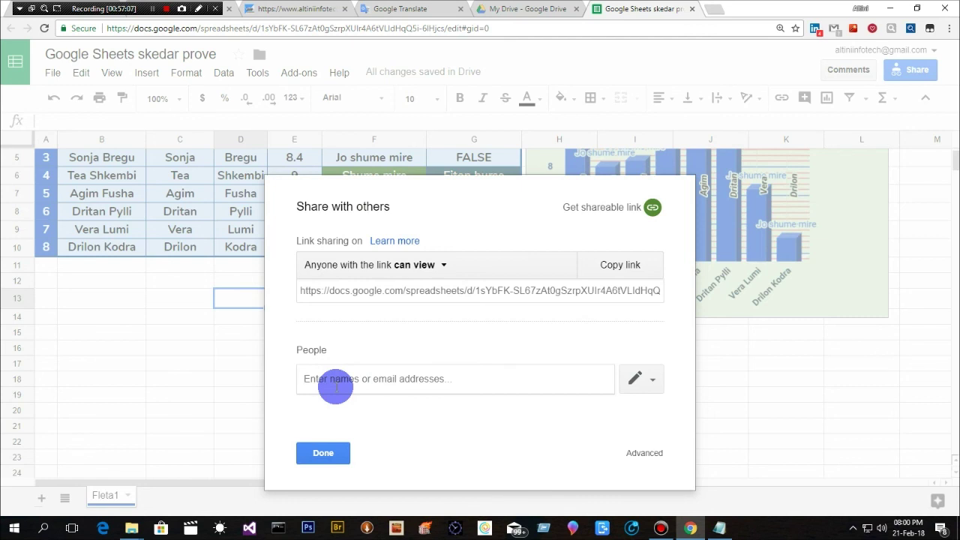
pyautogui.write('altin')
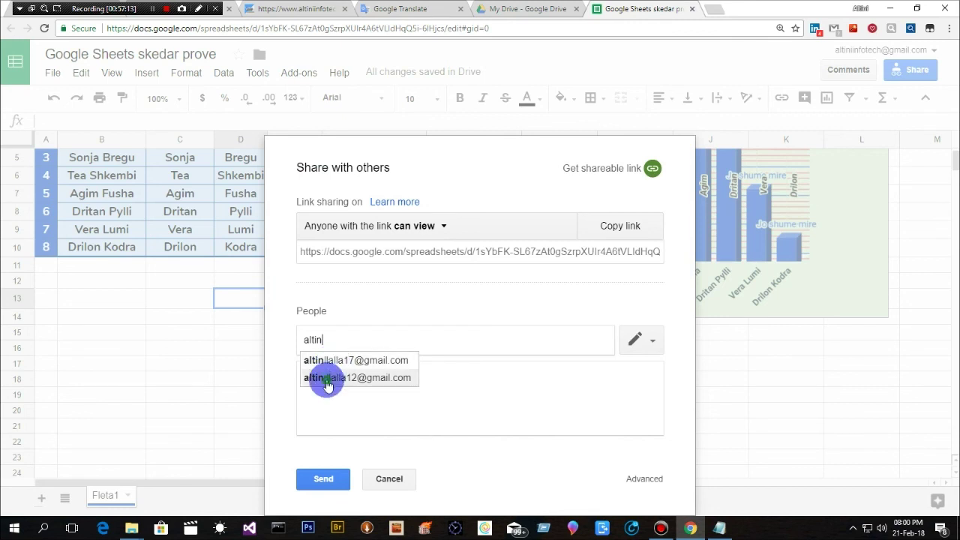
pyautogui.click(320, 380)
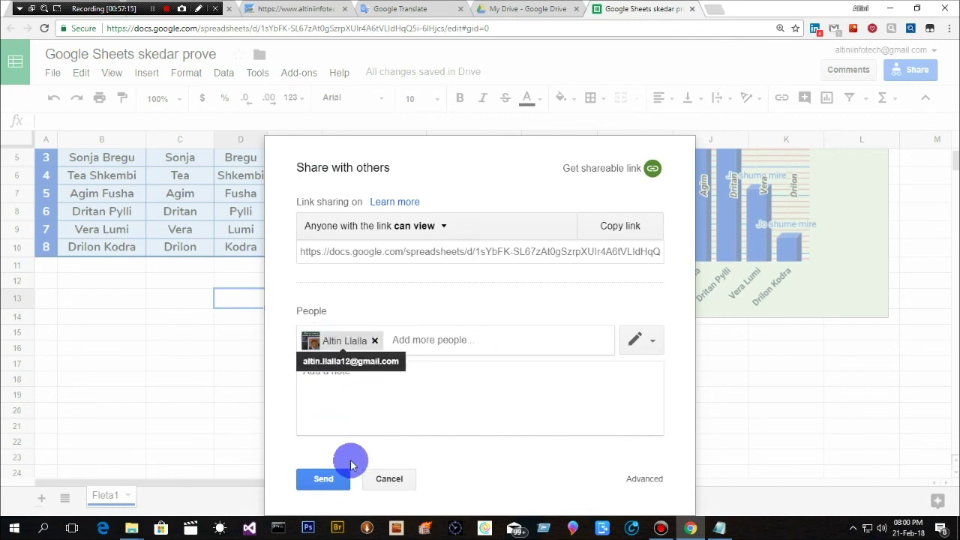
pyautogui.click(355, 375)
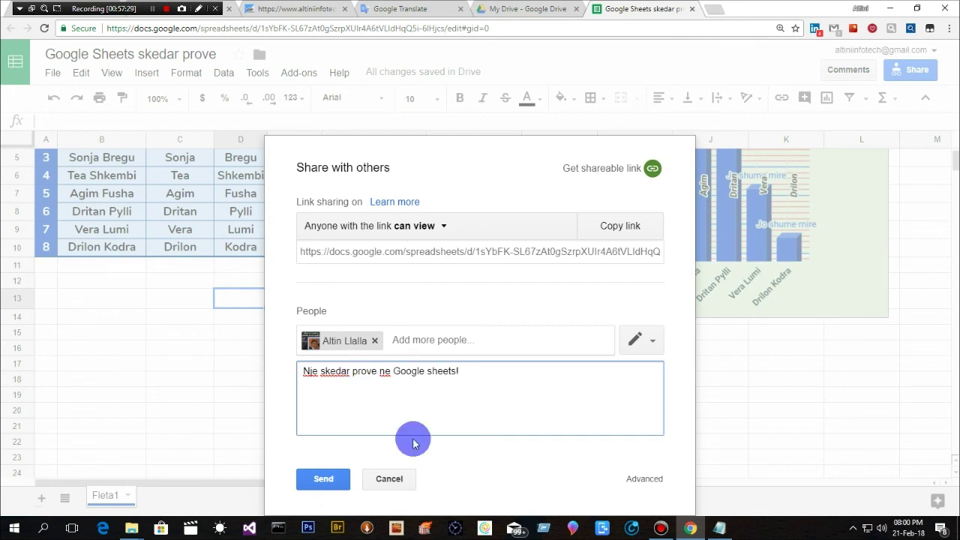
pyautogui.click(324, 480)
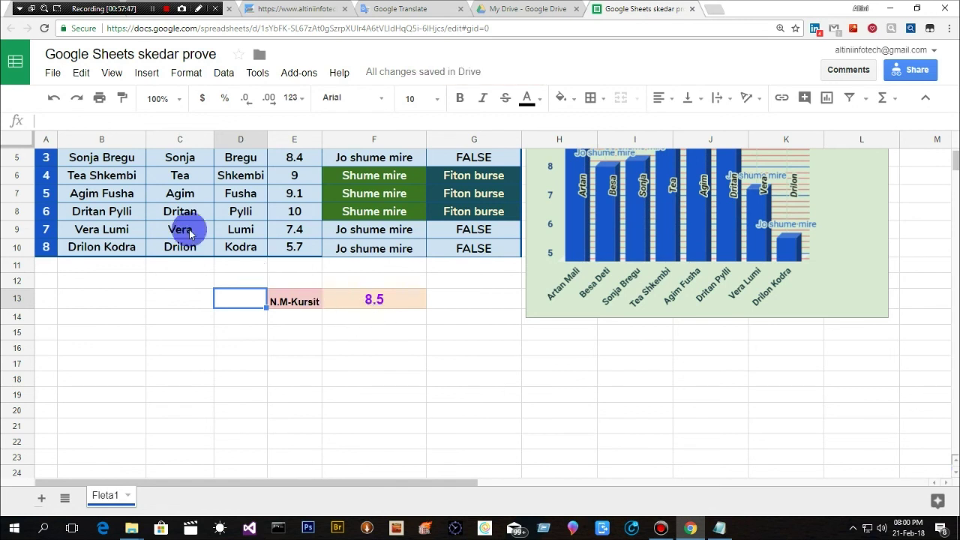
# Check the File menu without downloading, then star the 'Google Sheets skedar prove' spreadsheet.
pyautogui.click(52, 73)
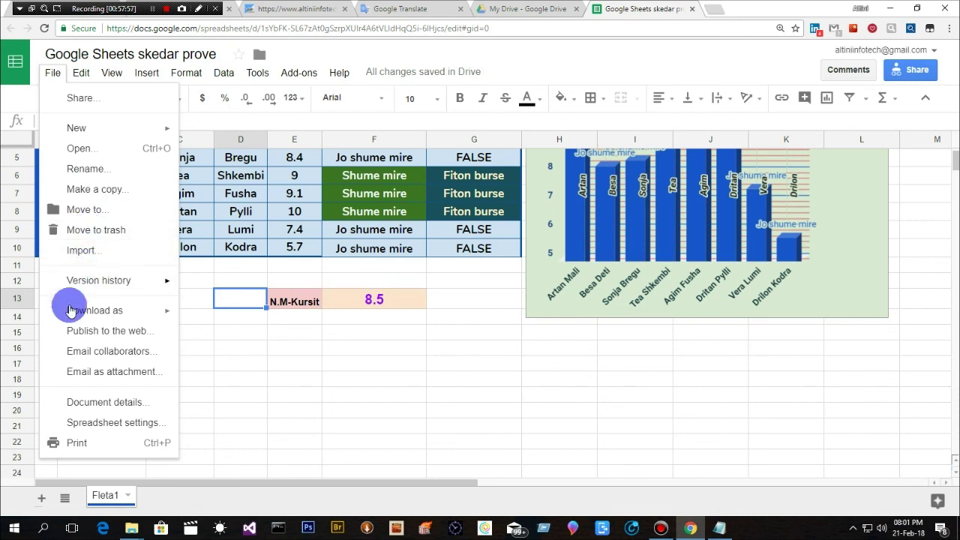
pyautogui.moveTo(95, 311)
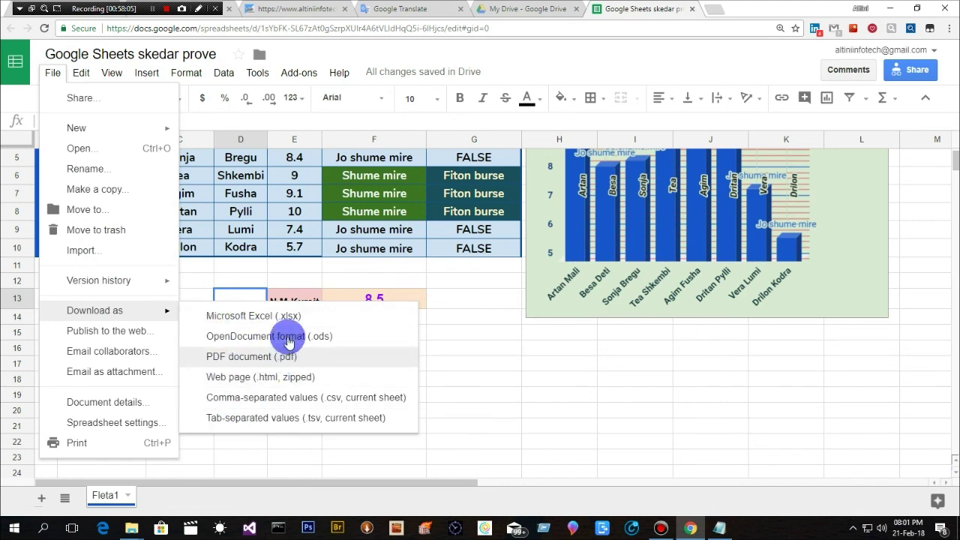
pyautogui.click(473, 383)
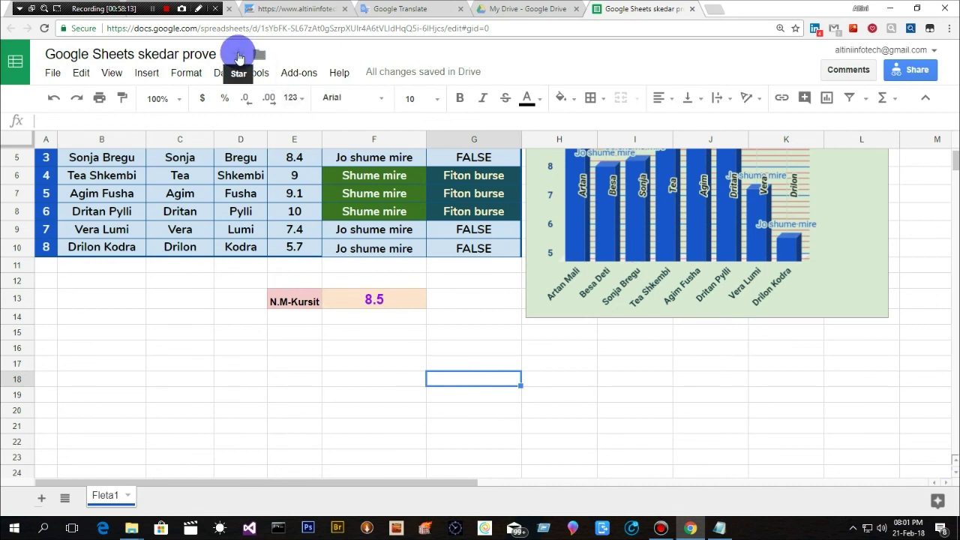
pyautogui.click(239, 55)
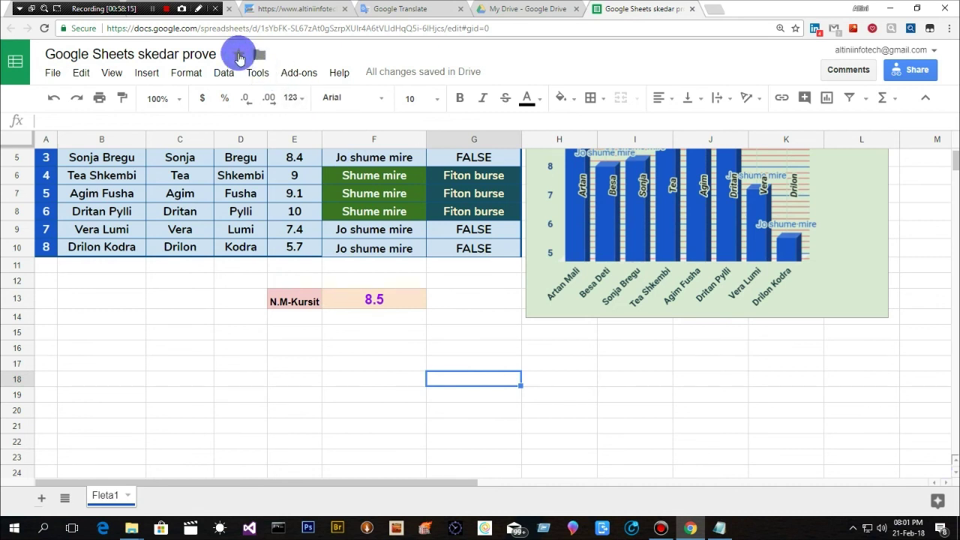
# Show Drive's Starred files, reload it, and compare it with the spreadsheet tab.
pyautogui.click(516, 9)
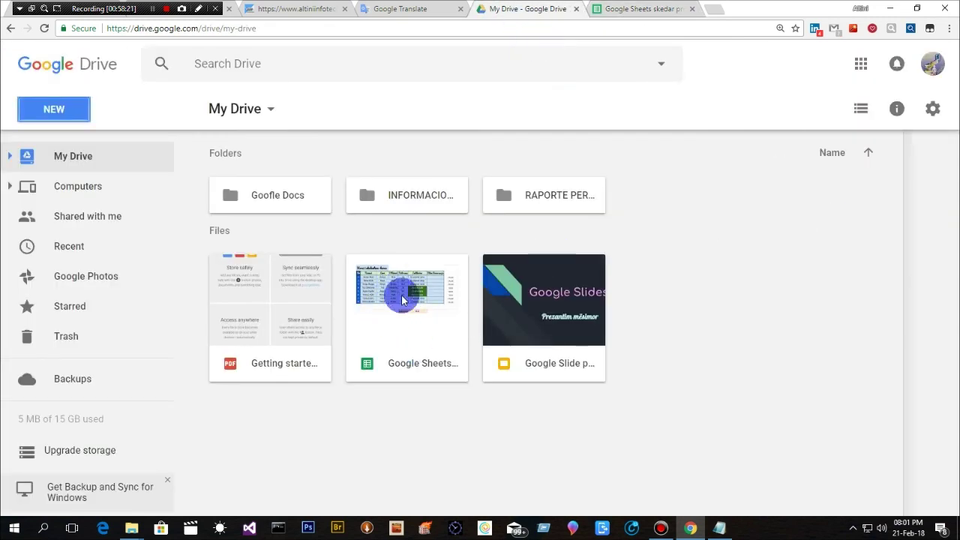
pyautogui.click(73, 309)
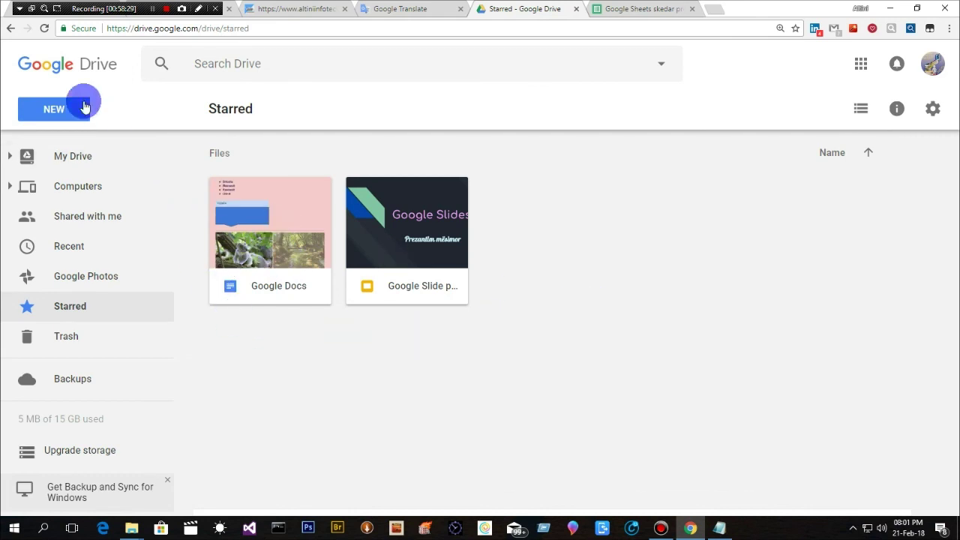
pyautogui.click(44, 28)
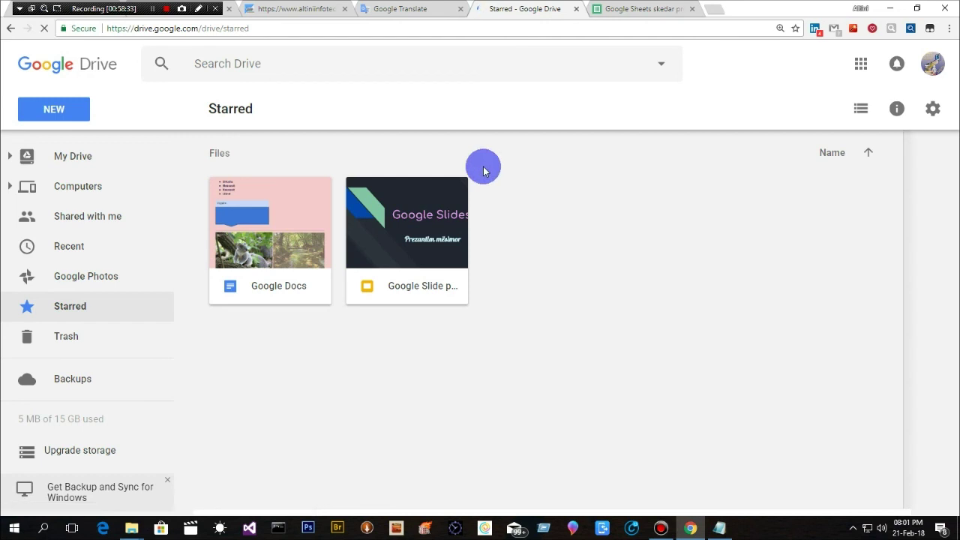
pyautogui.click(628, 11)
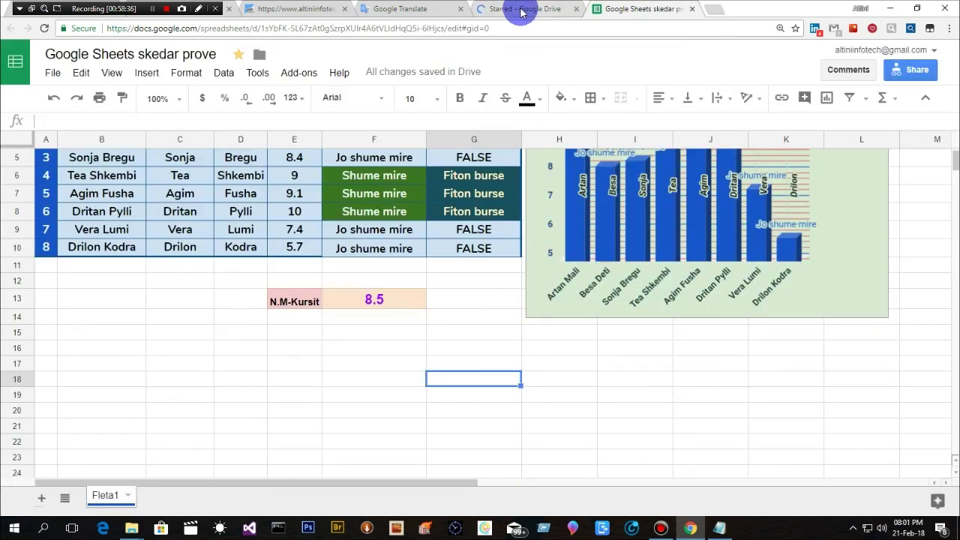
pyautogui.click(525, 9)
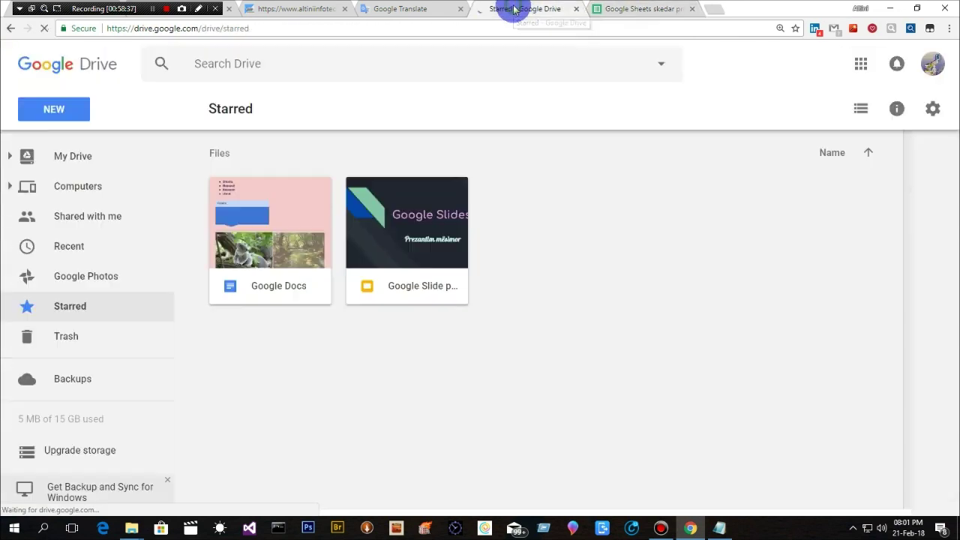
pyautogui.click(623, 11)
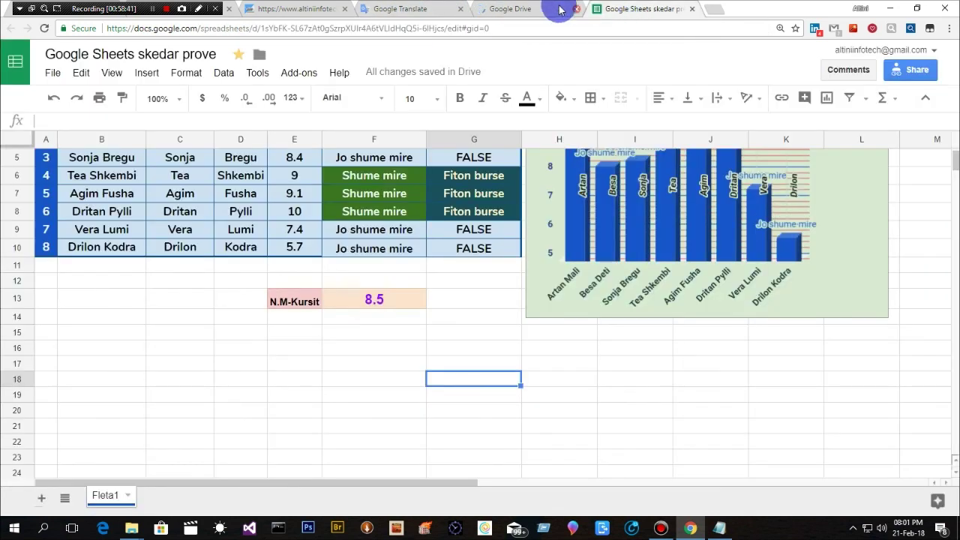
pyautogui.click(516, 9)
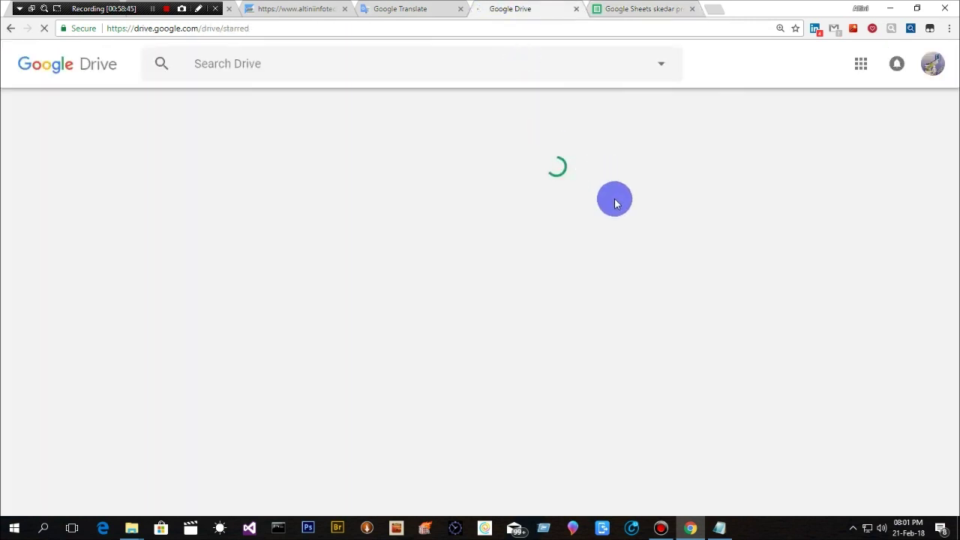